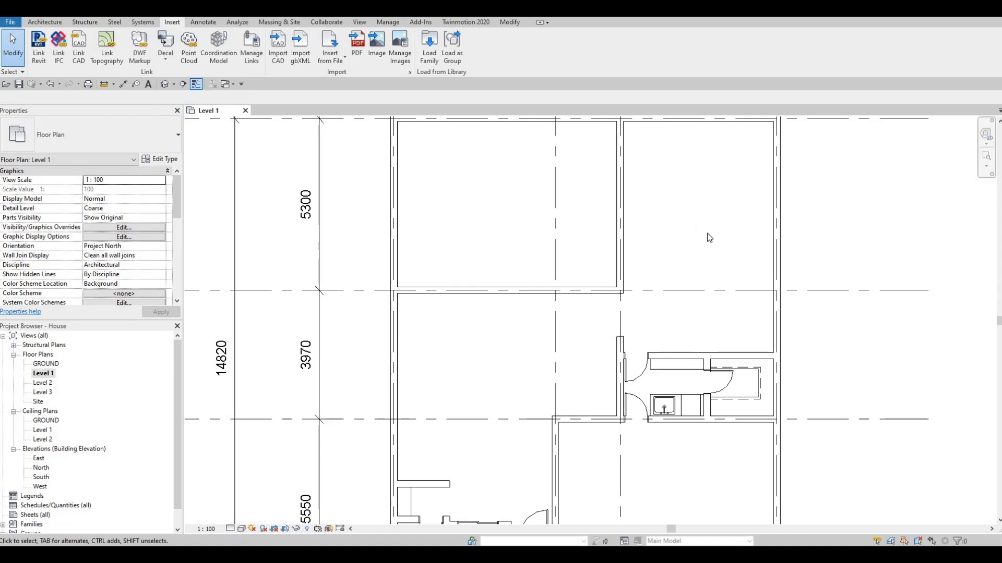
Dismiss the save reminder and draw a horizontal building section just above grid B, extending past the house's right exterior wall
{"action": "middle_click_drag", "start_coordinate": [643, 219], "coordinate": [611, 213]}
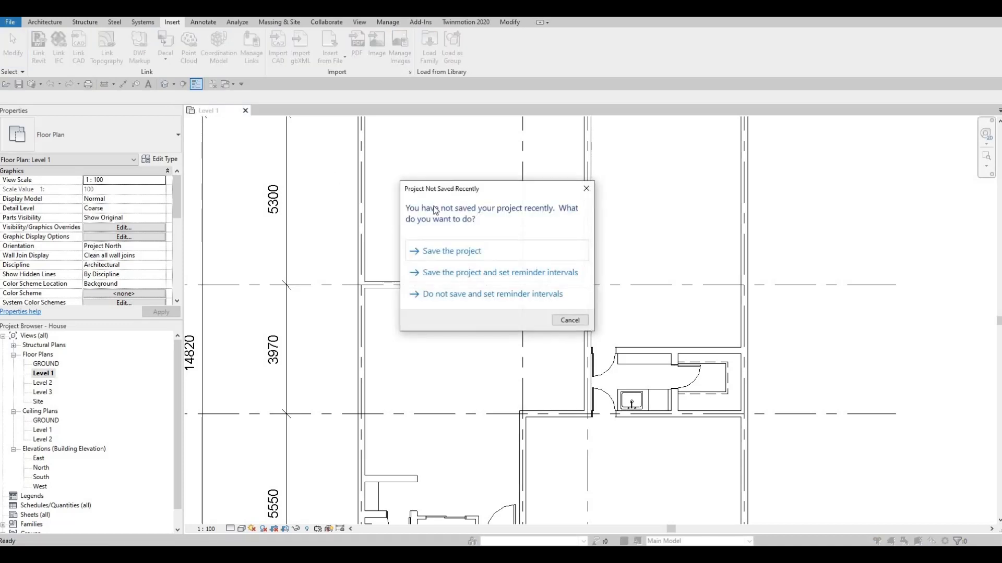
{"action": "key", "text": "Escape"}
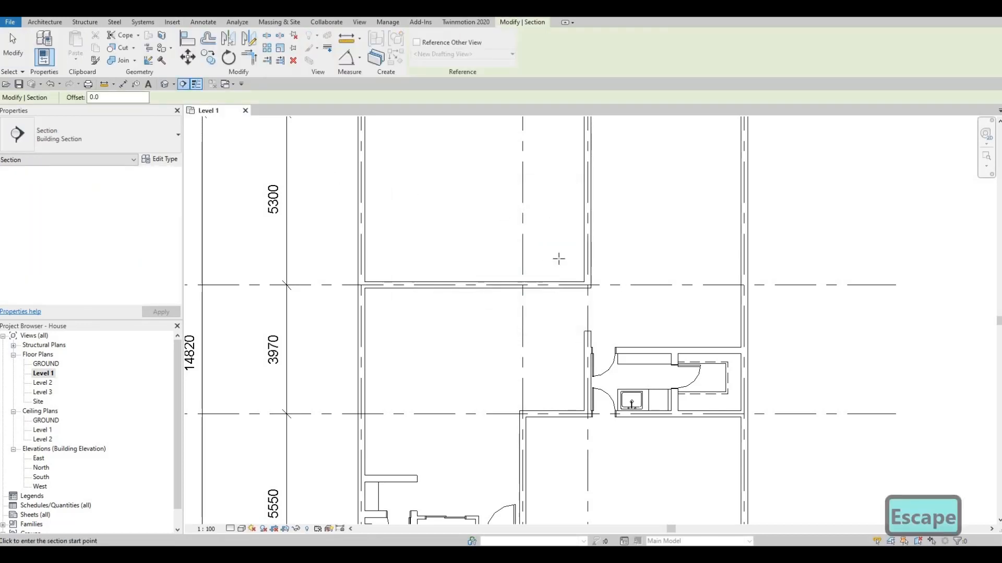
{"action": "left_click", "coordinate": [534, 256]}
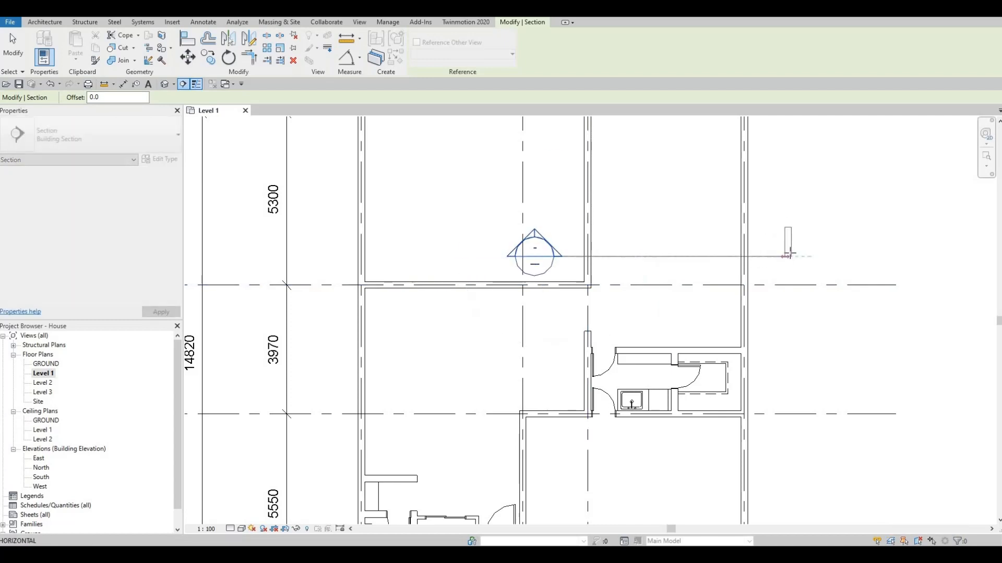
{"action": "left_click", "coordinate": [791, 256]}
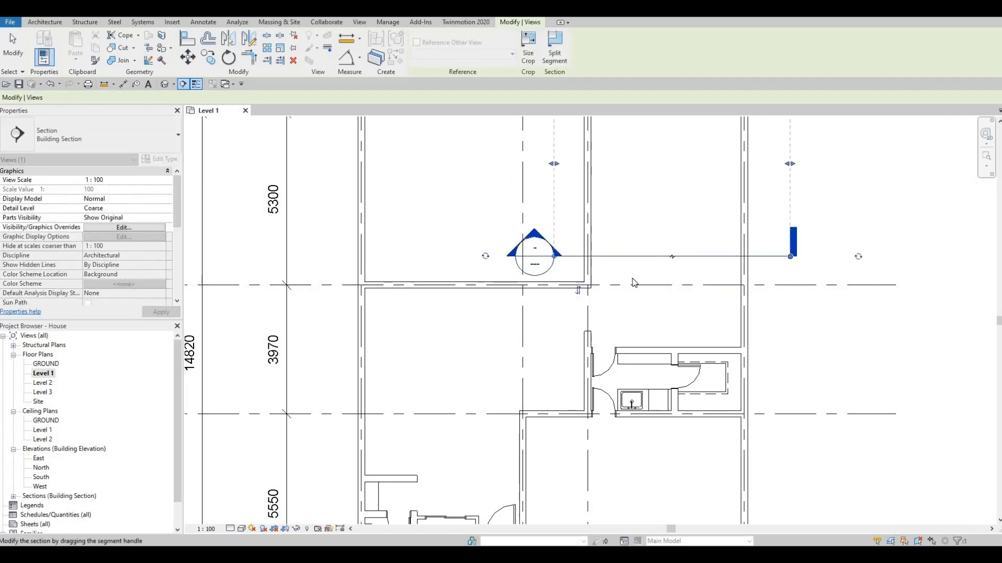
{"action": "key", "text": "Escape"}
{"action": "key", "text": "Escape"}
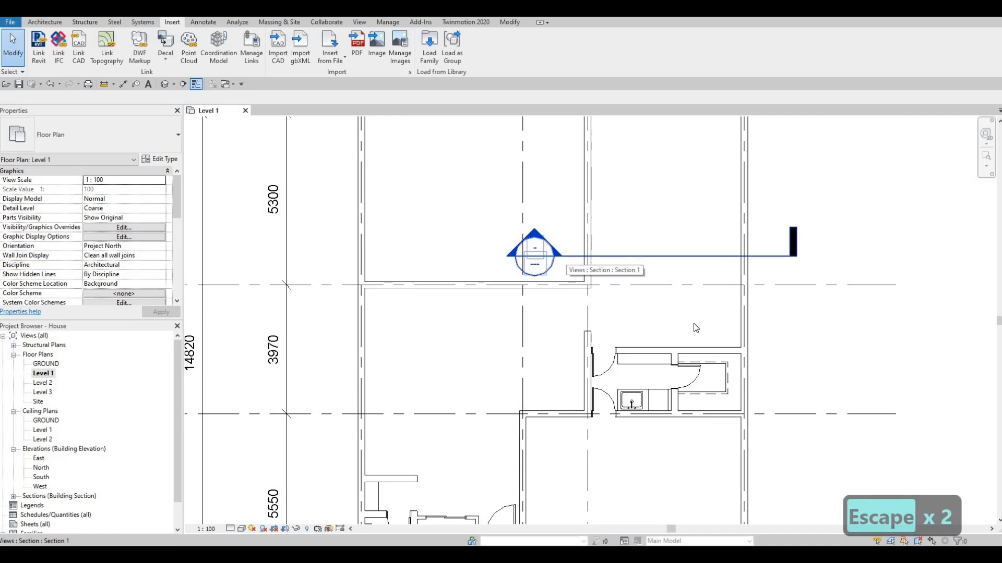
Flip the new section to look toward grid C and adjust its far view depth
{"action": "left_click", "coordinate": [570, 258]}
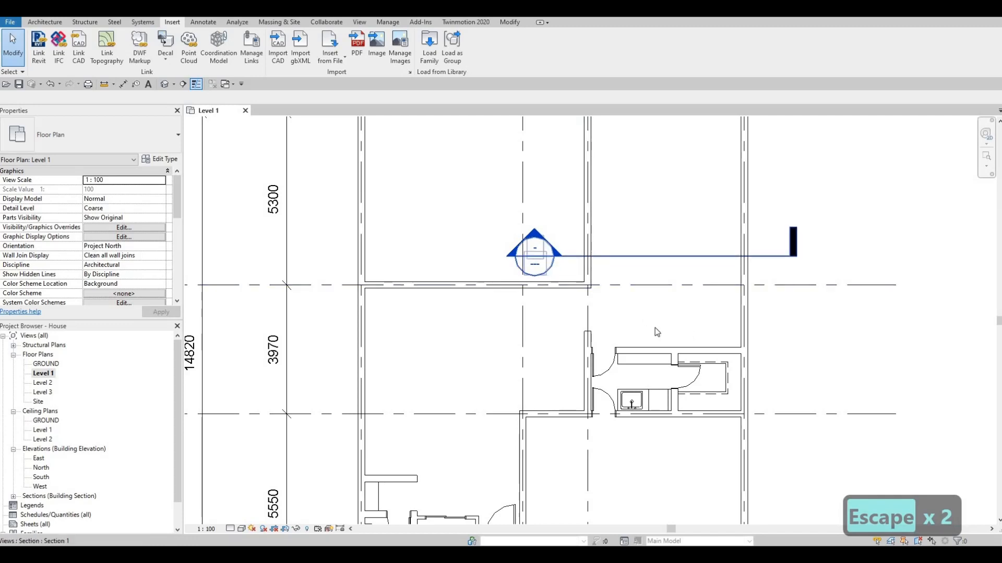
{"action": "scroll", "coordinate": [655, 328], "scroll_direction": "down", "scroll_amount": 3}
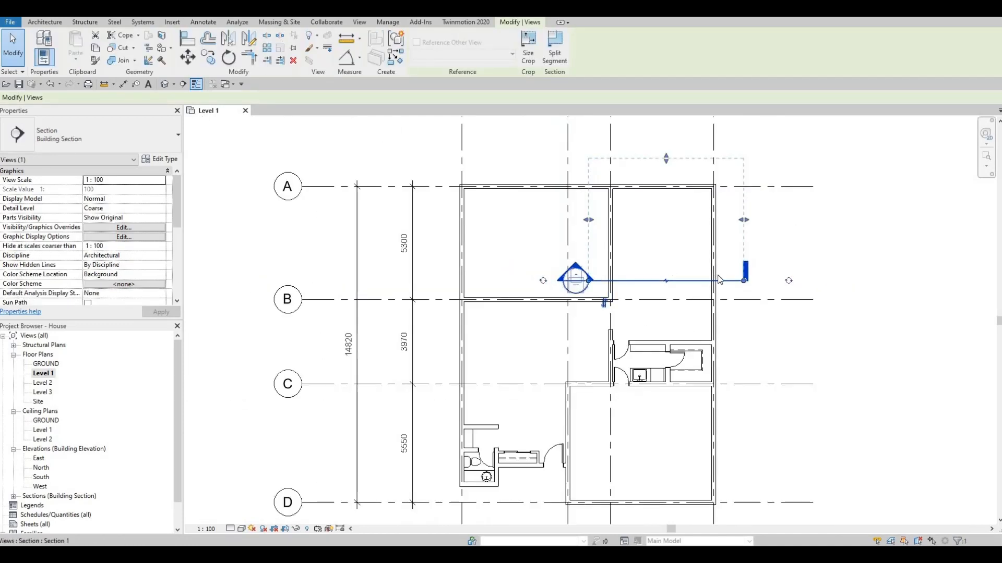
{"action": "scroll", "coordinate": [584, 273], "scroll_direction": "up", "scroll_amount": 2}
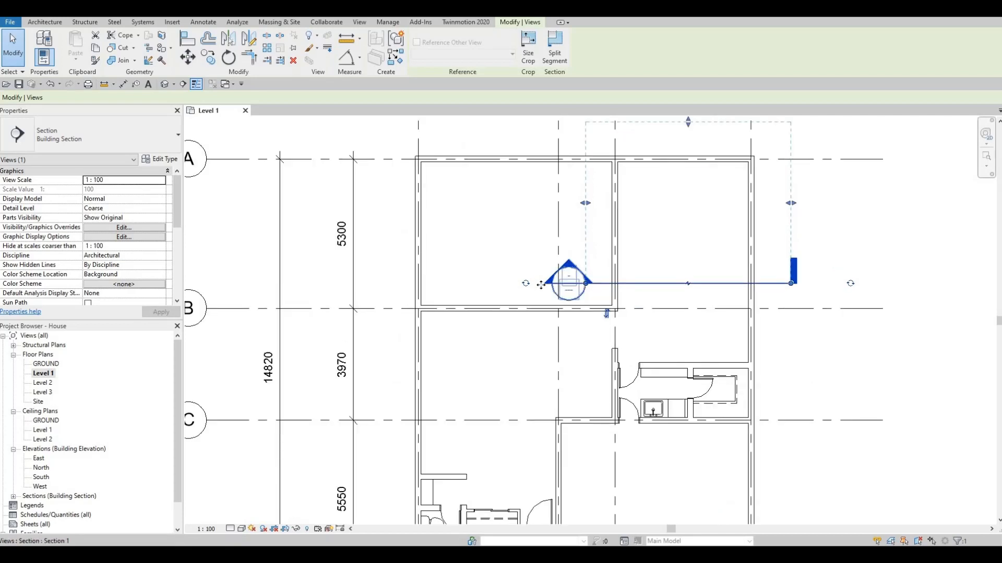
{"action": "scroll", "coordinate": [615, 284], "scroll_direction": "up", "scroll_amount": 2}
{"action": "key", "text": "Escape"}
{"action": "key", "text": "Escape"}
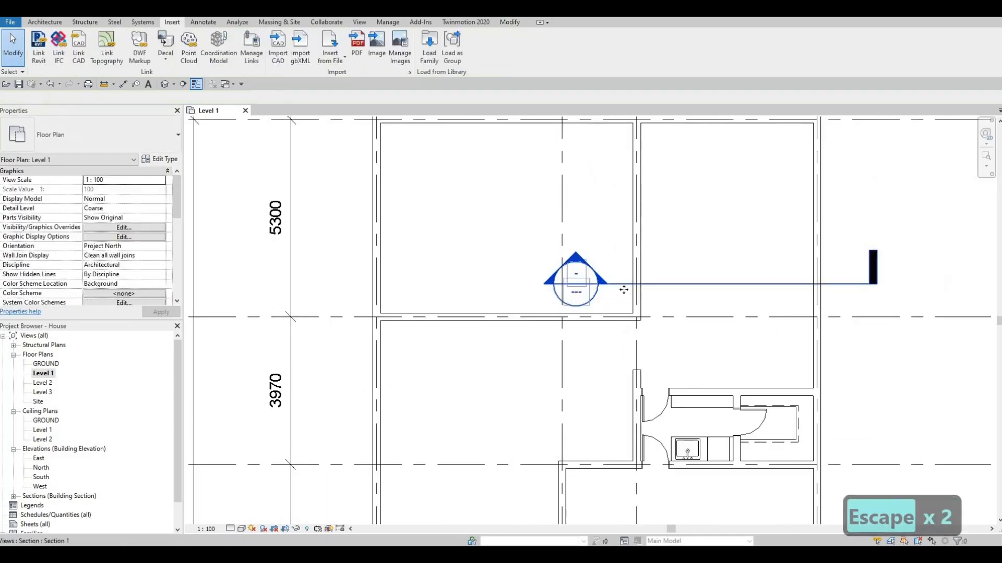
{"action": "left_click", "coordinate": [625, 329]}
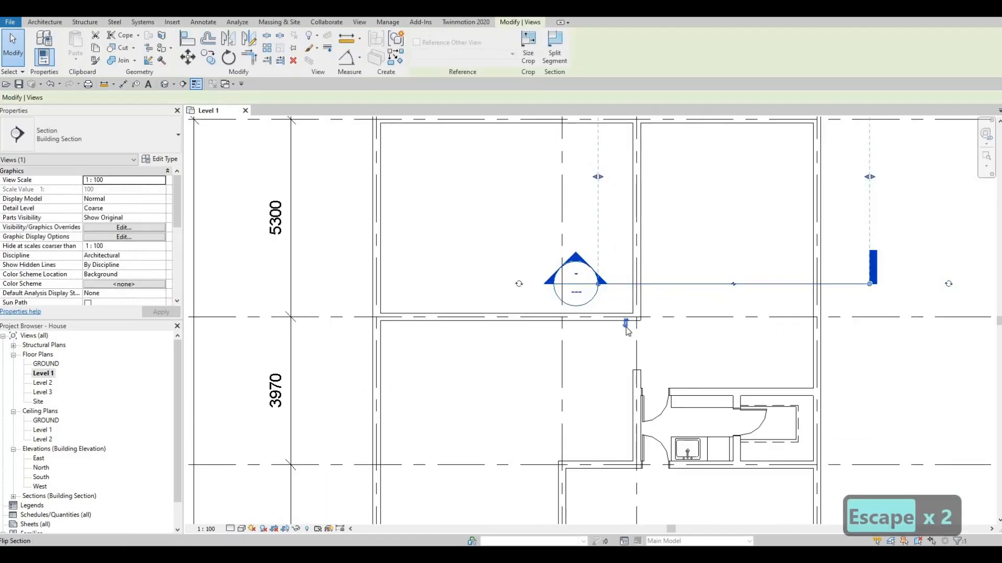
{"action": "left_click", "coordinate": [626, 325]}
{"action": "scroll", "coordinate": [749, 367], "scroll_direction": "down", "scroll_amount": 1}
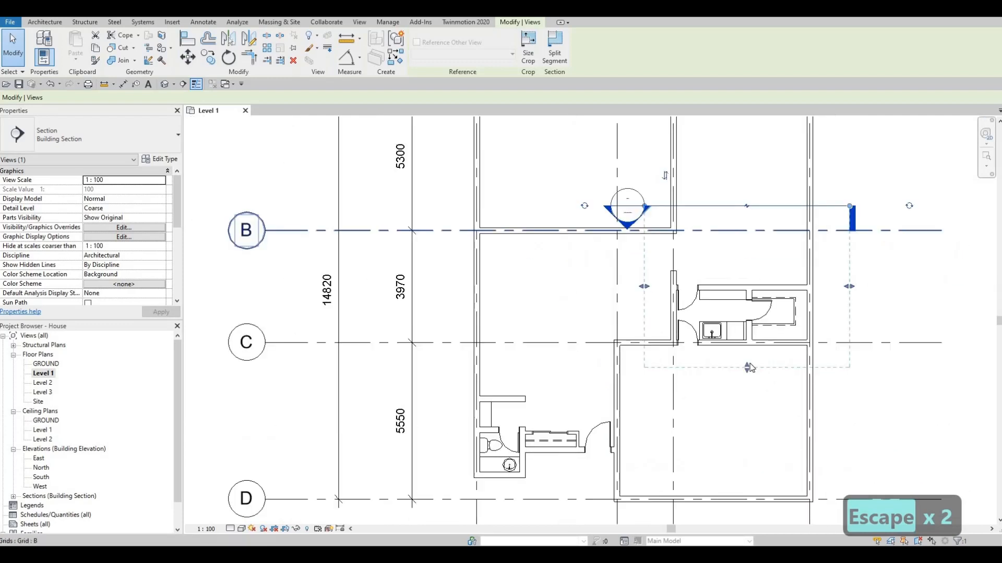
{"action": "left_click_drag", "start_coordinate": [746, 316], "coordinate": [741, 295]}
{"action": "key", "text": "Escape"}
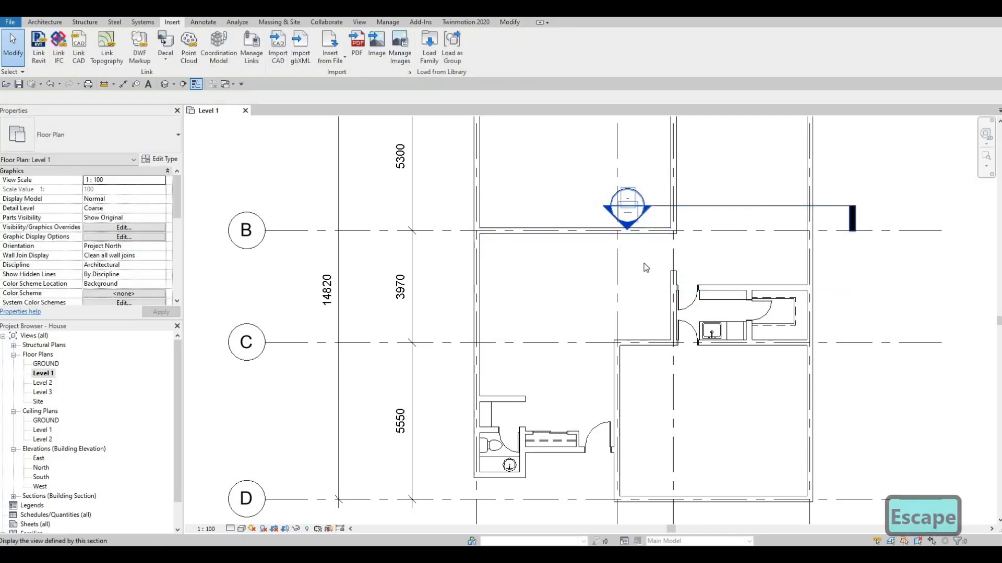
Open the Section 1 view to check it, and return to the Level 1 floor plan
{"action": "scroll", "coordinate": [663, 292], "scroll_direction": "up", "scroll_amount": 3}
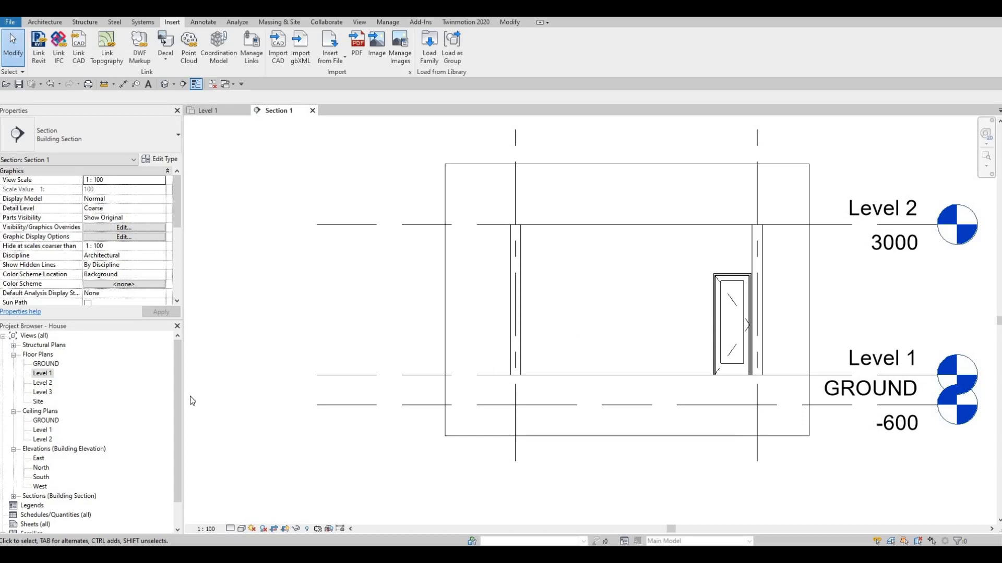
{"action": "left_click", "coordinate": [196, 110]}
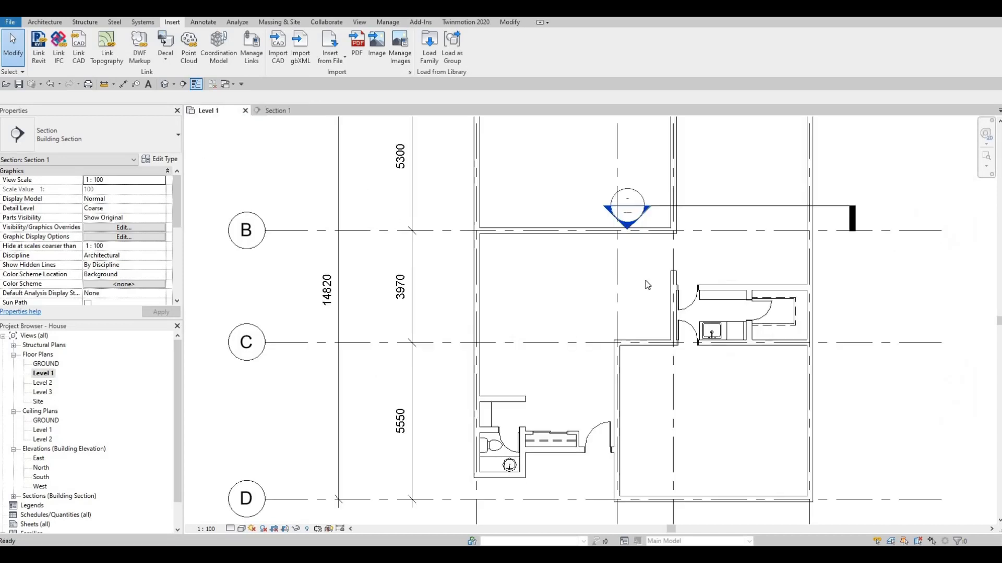
{"action": "middle_click_drag", "start_coordinate": [769, 285], "coordinate": [767, 286]}
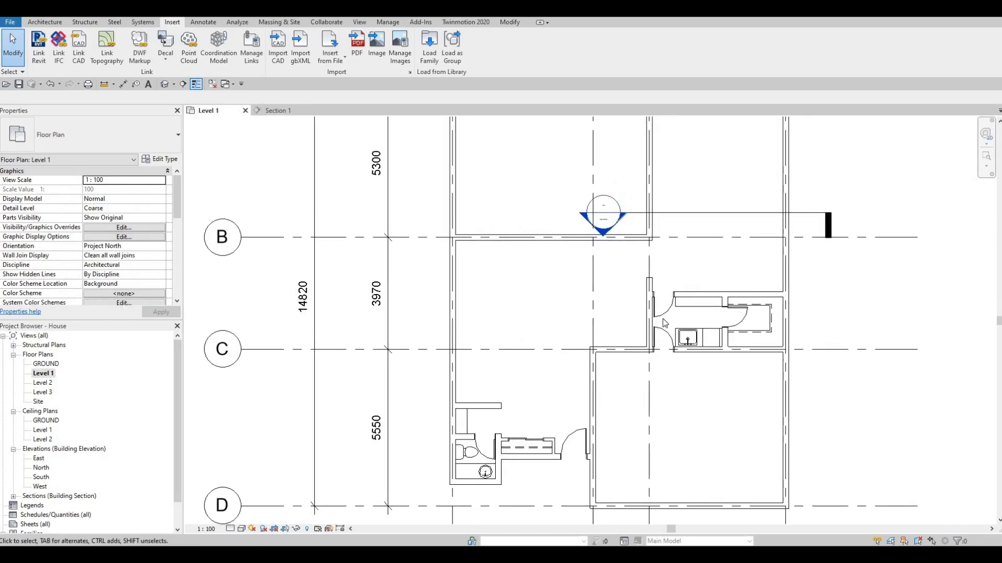
{"action": "middle_click_drag", "start_coordinate": [664, 323], "coordinate": [577, 348]}
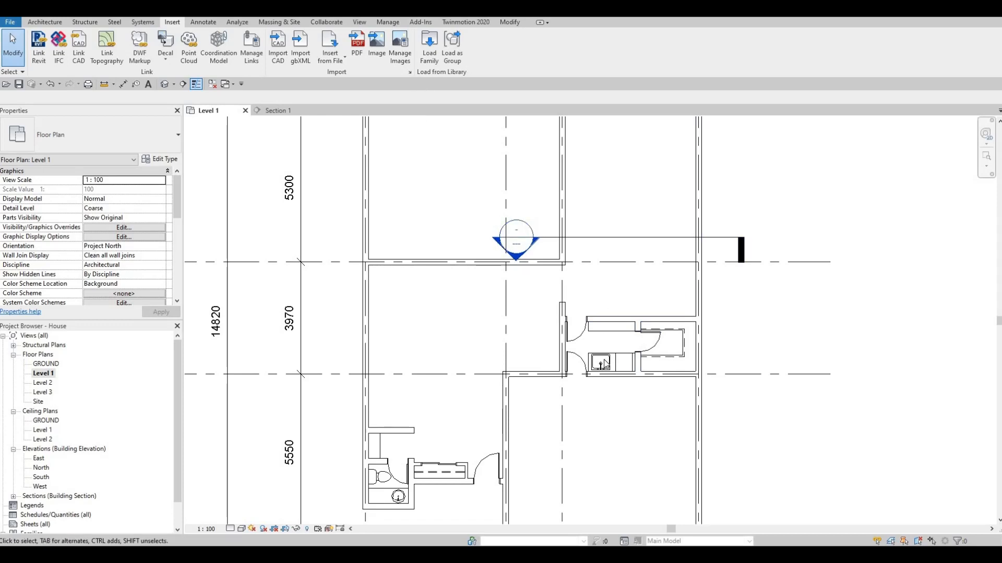
Start loading a family and browse the Canada library to Plumbing > Architectural > Fixtures > Sinks
{"action": "left_click", "coordinate": [429, 46]}
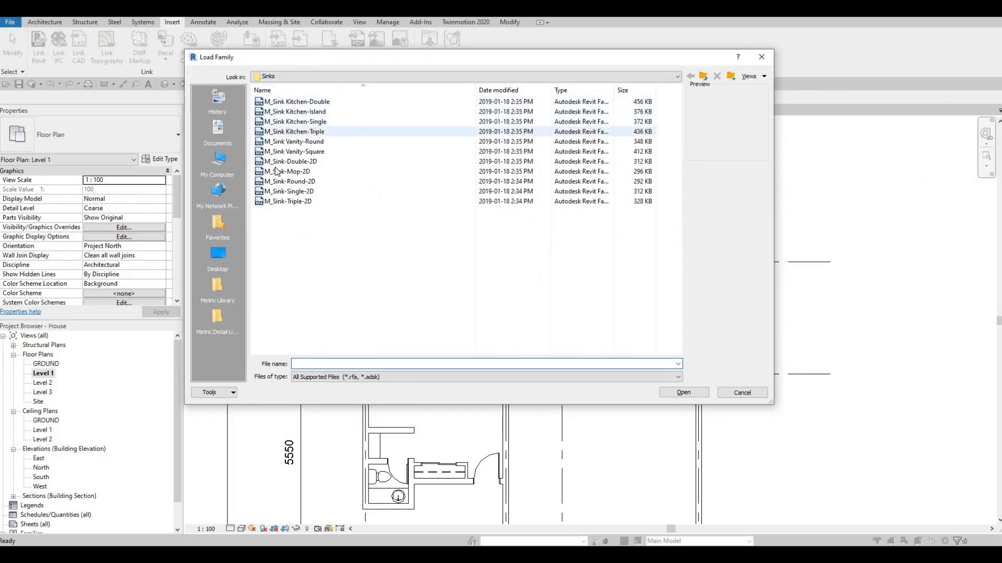
{"action": "left_click", "coordinate": [289, 142]}
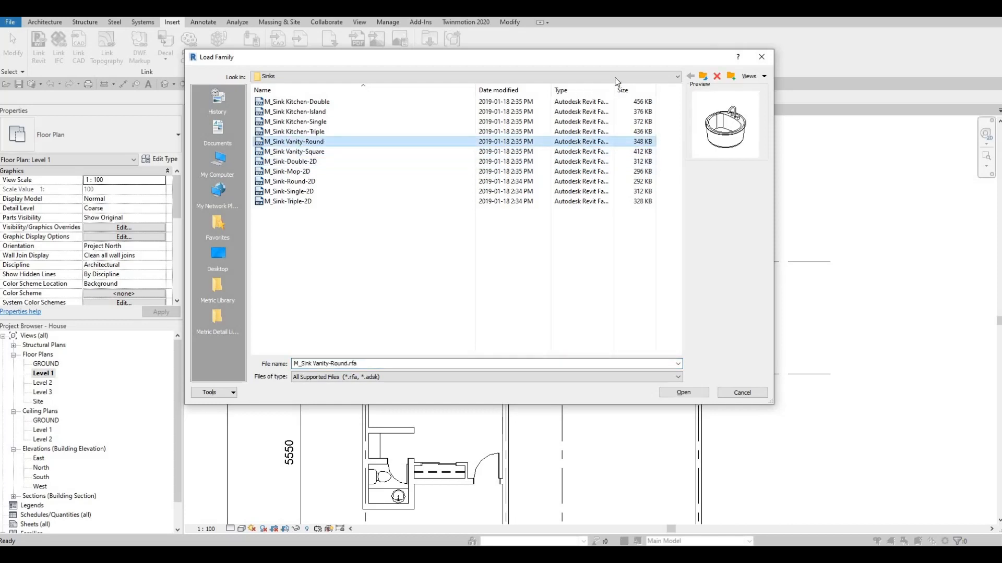
{"action": "left_click", "coordinate": [702, 76]}
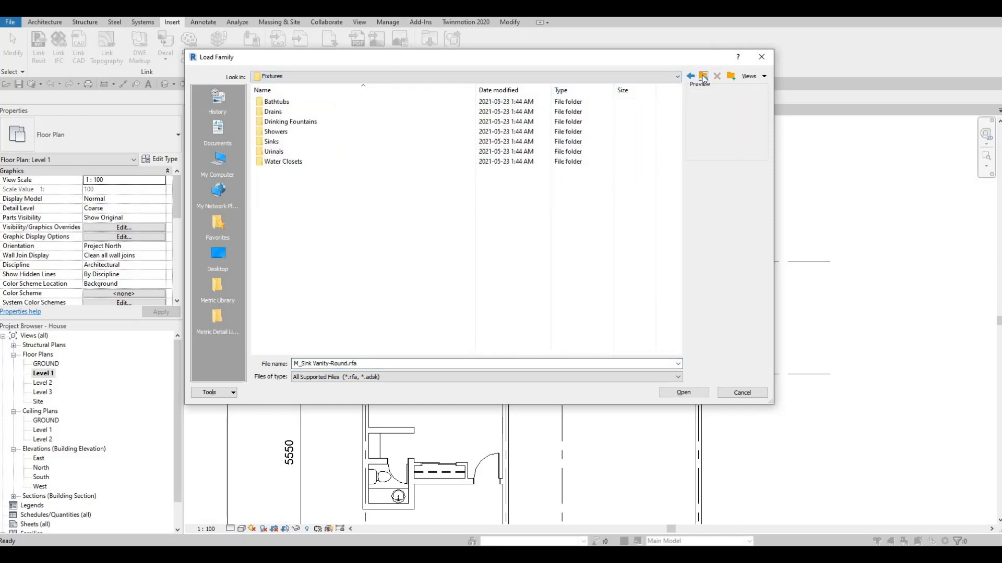
{"action": "left_click", "coordinate": [703, 76]}
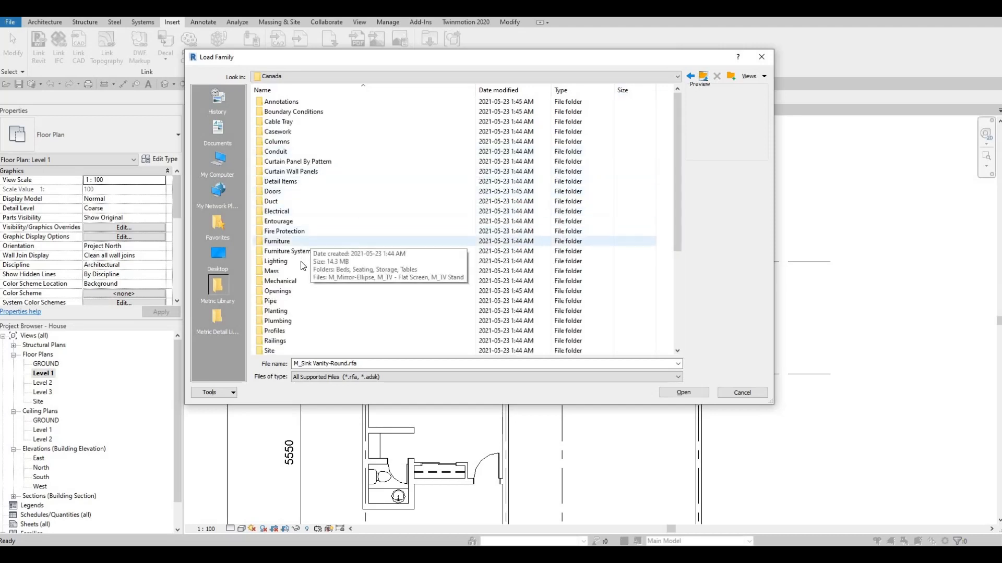
{"action": "scroll", "coordinate": [302, 265], "scroll_direction": "down", "scroll_amount": 2}
{"action": "double_click", "coordinate": [294, 264]}
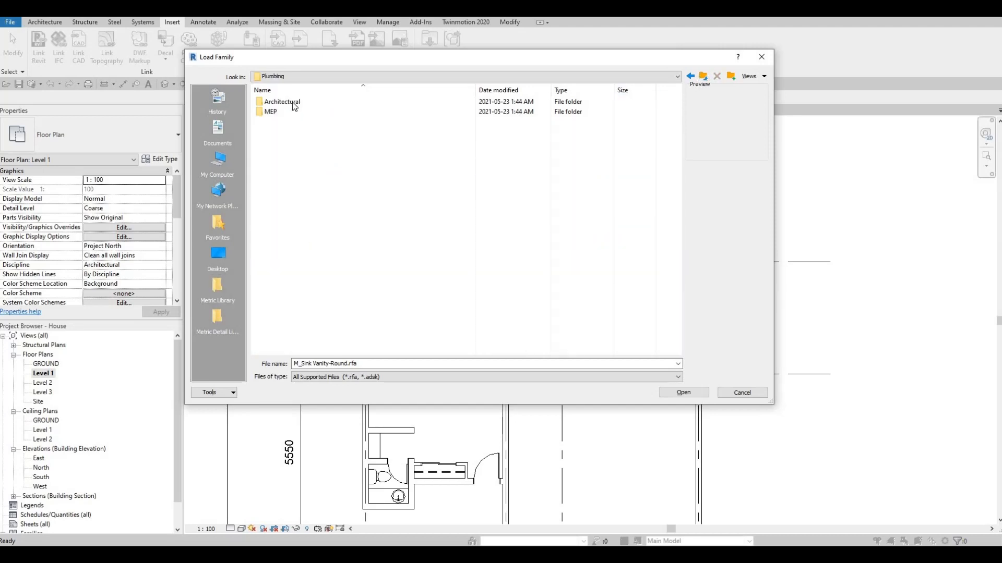
{"action": "double_click", "coordinate": [291, 102]}
{"action": "double_click", "coordinate": [285, 112]}
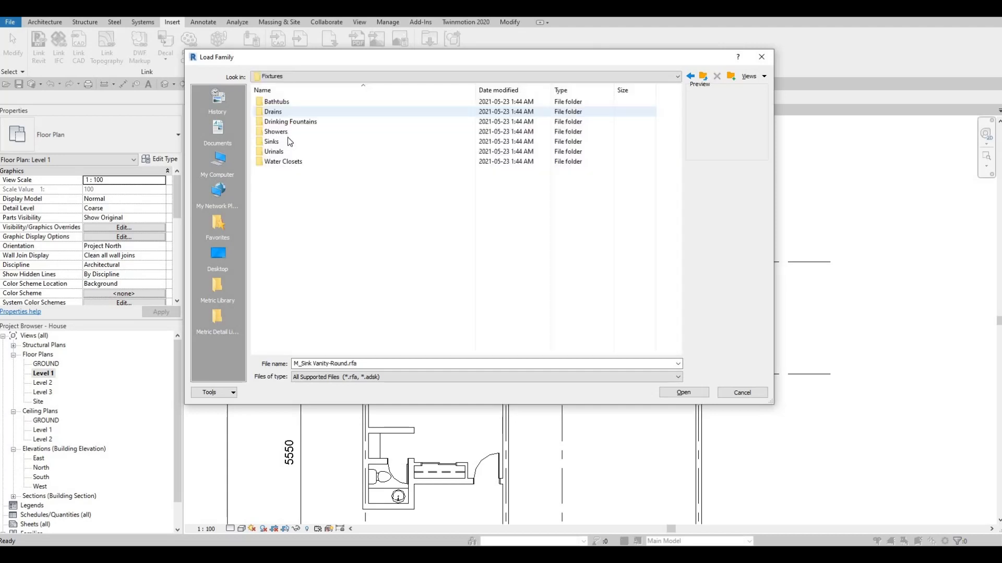
{"action": "double_click", "coordinate": [301, 139]}
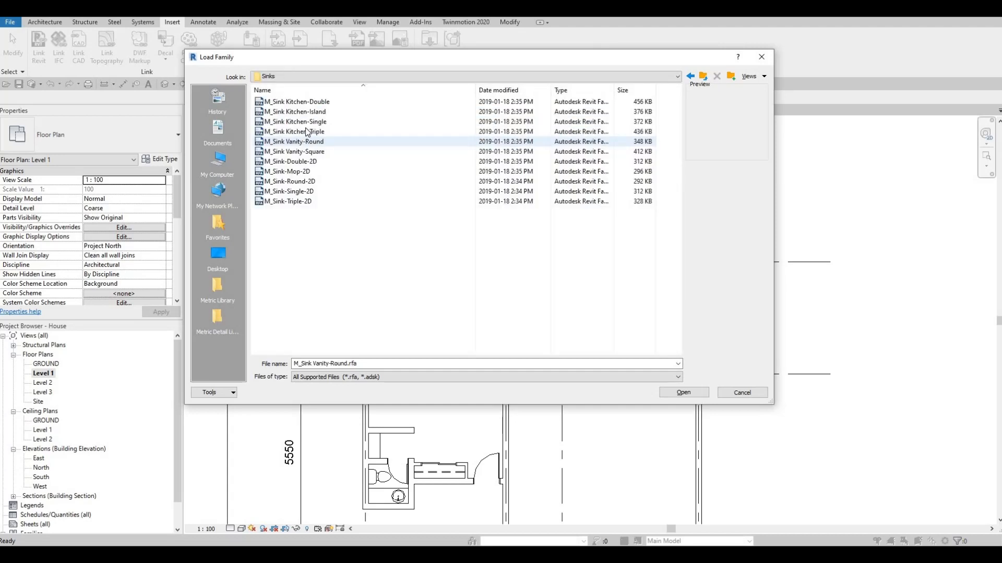
Compare the previews of the kitchen and vanity sinks, and load the M_Sink Kitchen-Single family
{"action": "left_click", "coordinate": [301, 123]}
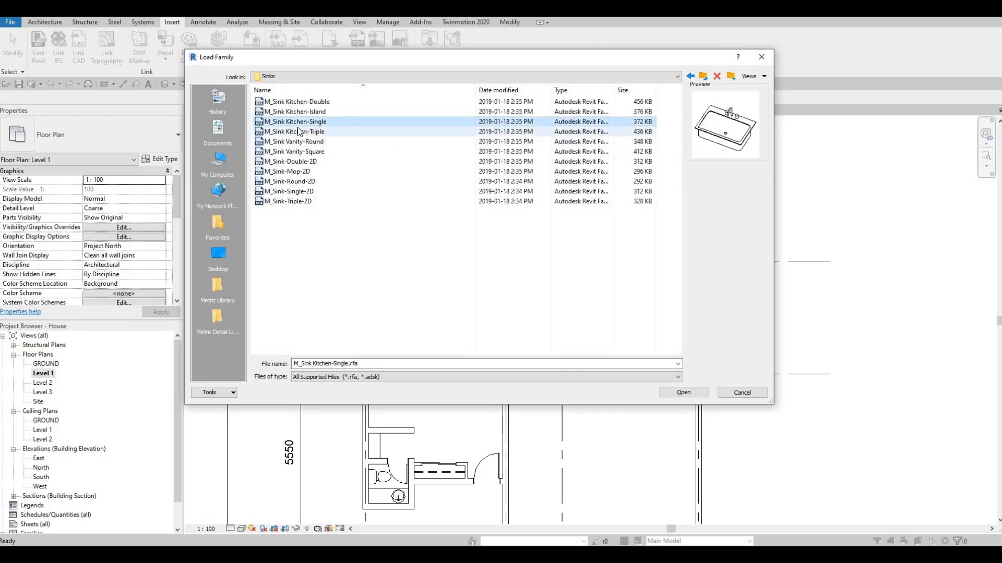
{"action": "left_click", "coordinate": [299, 132]}
{"action": "left_click", "coordinate": [299, 121]}
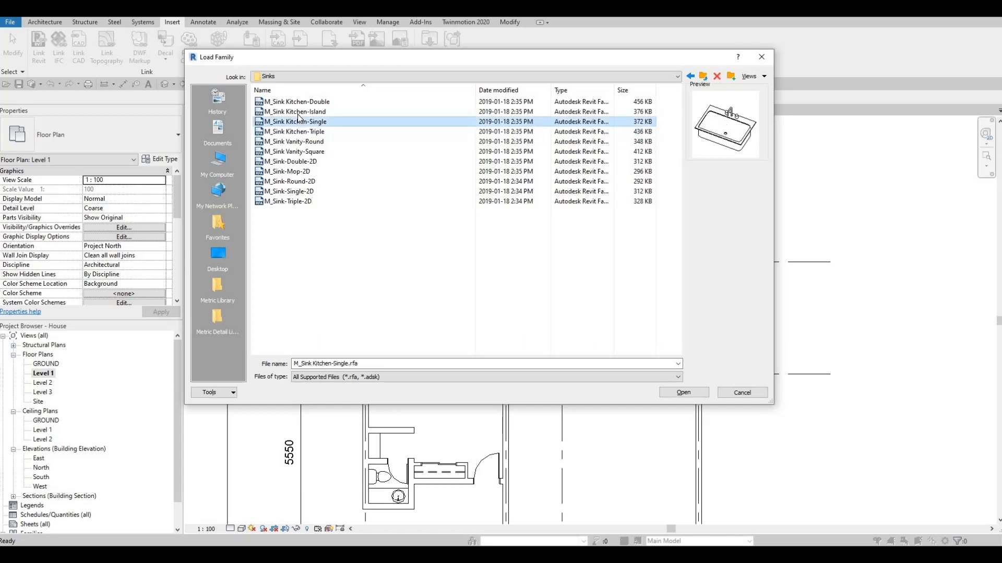
{"action": "left_click", "coordinate": [298, 141]}
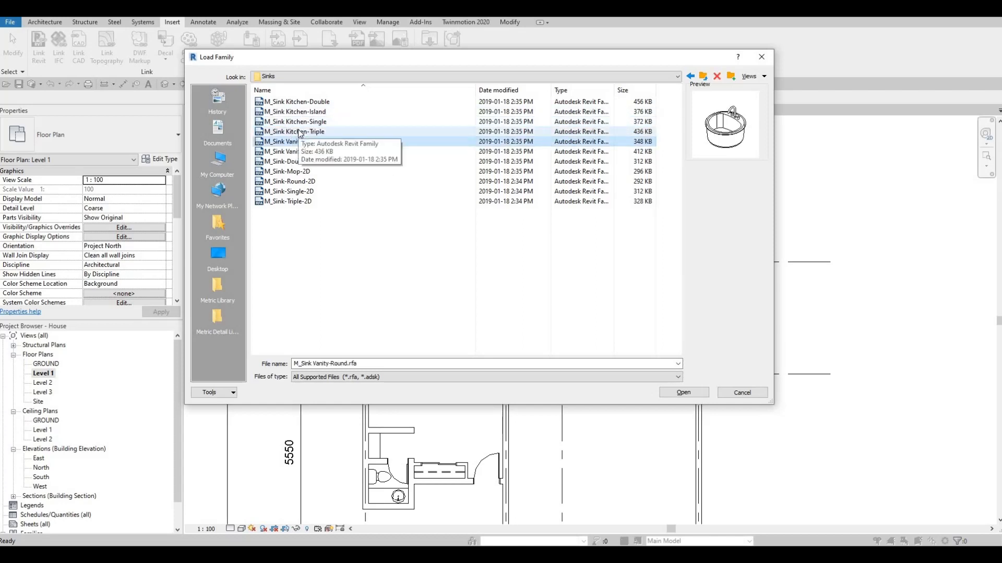
{"action": "left_click", "coordinate": [300, 132]}
{"action": "left_click", "coordinate": [302, 123]}
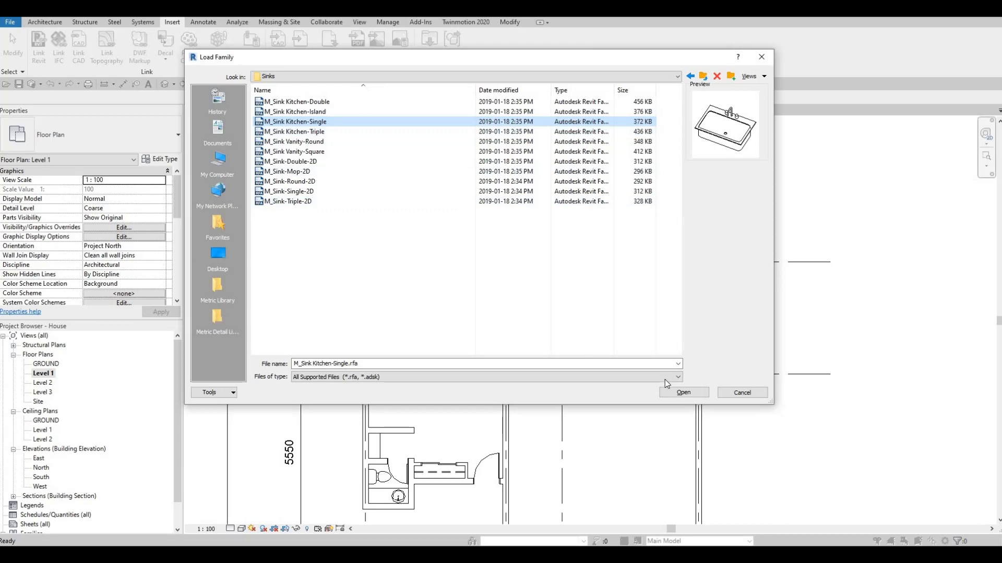
{"action": "left_click", "coordinate": [677, 394]}
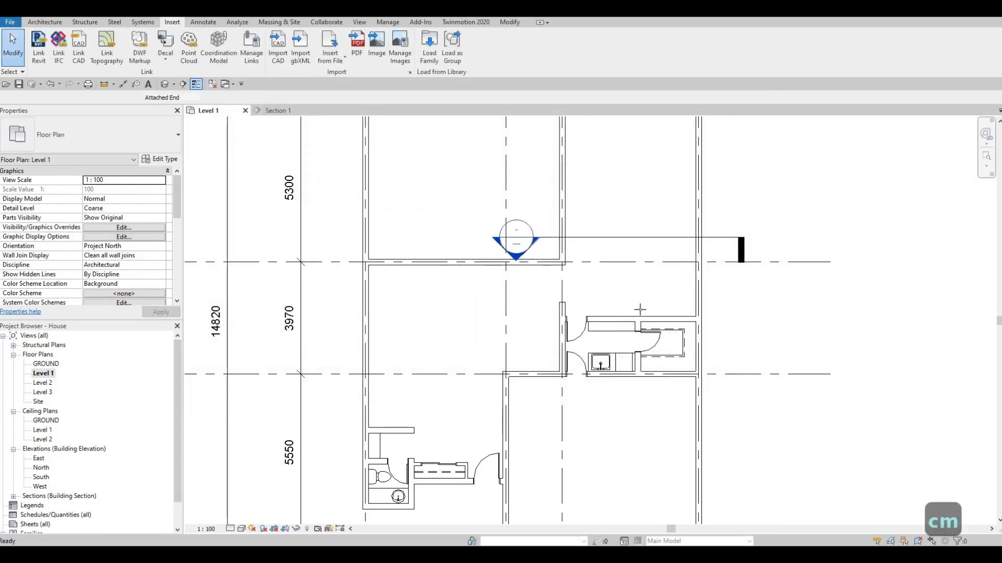
Place a 760 x 535mm M_Sink Kitchen-Single, rotated 180 degrees, just above the horizontal interior wall between grids B and C
{"action": "scroll", "coordinate": [640, 308], "scroll_direction": "up", "scroll_amount": 3}
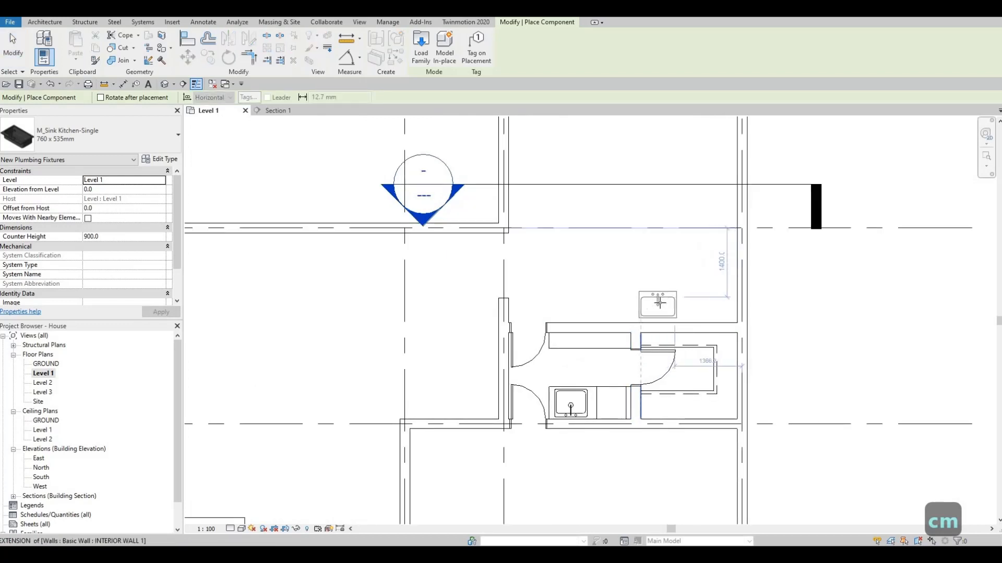
{"action": "key", "text": "space"}
{"action": "key", "text": "space"}
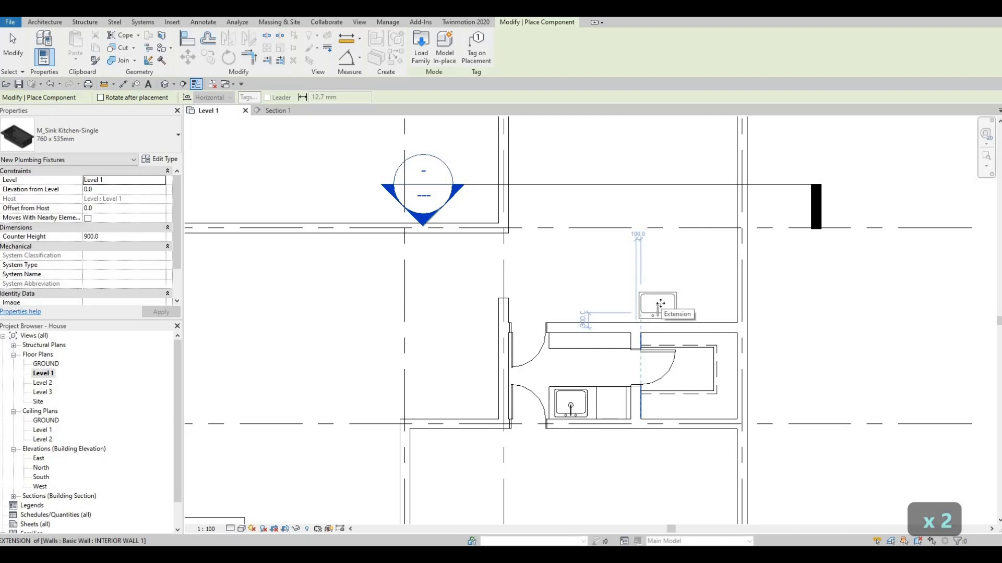
{"action": "left_click", "coordinate": [659, 304]}
{"action": "key", "text": "Escape"}
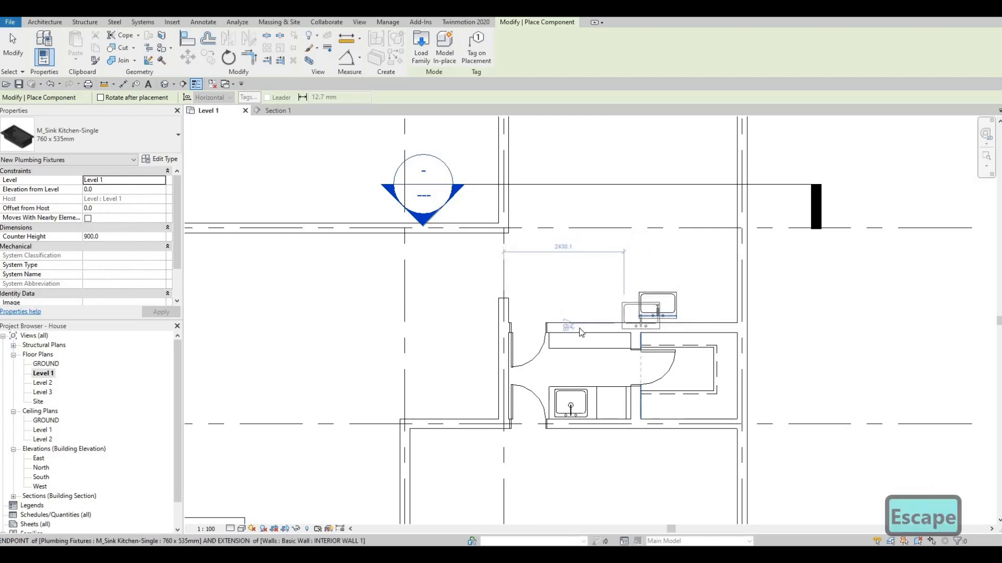
{"action": "key", "text": "Escape"}
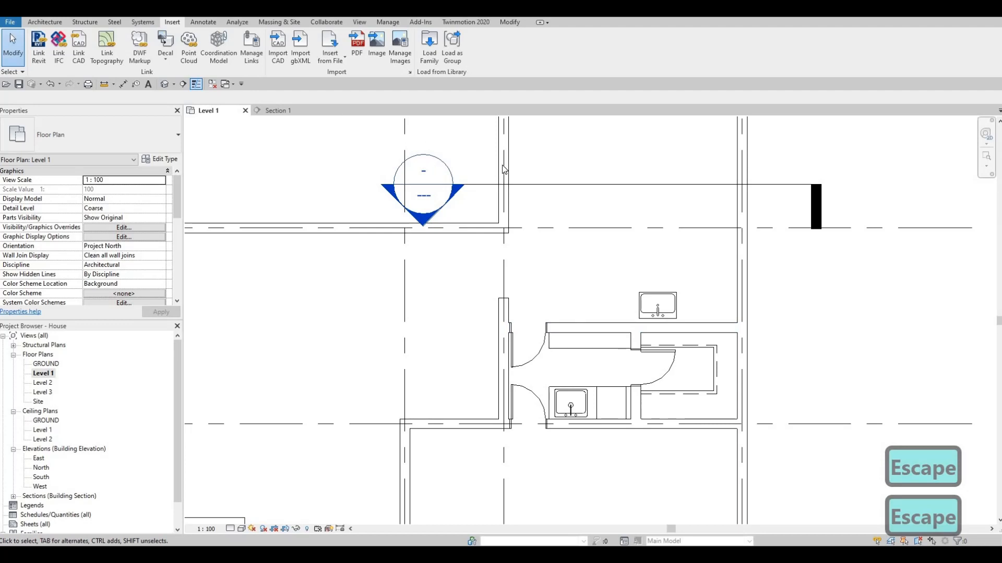
Start loading another family and browse the Canada library to Specialty Equipment > Domestic > Mid-Range
{"action": "left_click", "coordinate": [434, 51]}
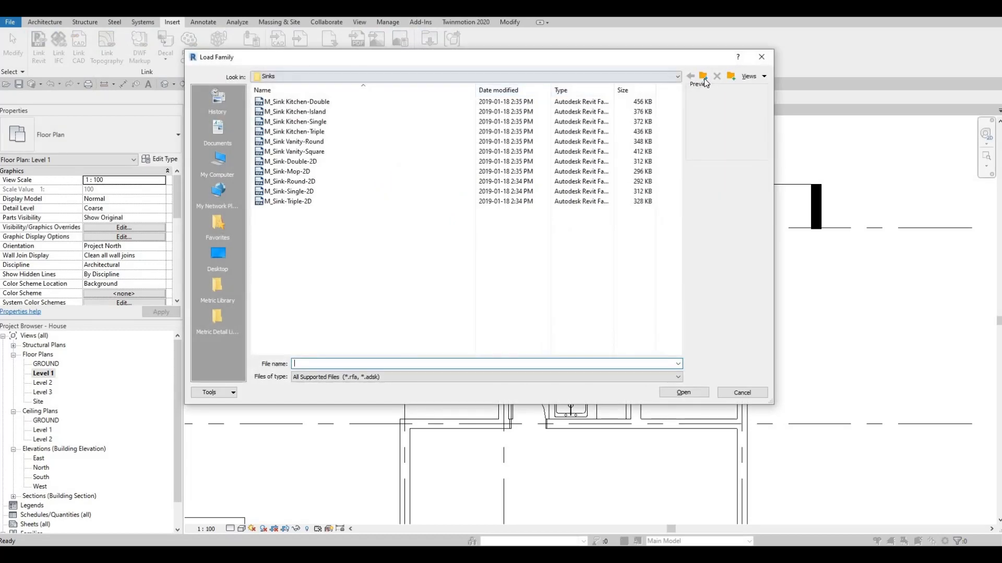
{"action": "left_click", "coordinate": [703, 78]}
{"action": "left_click", "coordinate": [703, 78]}
{"action": "left_click", "coordinate": [703, 78]}
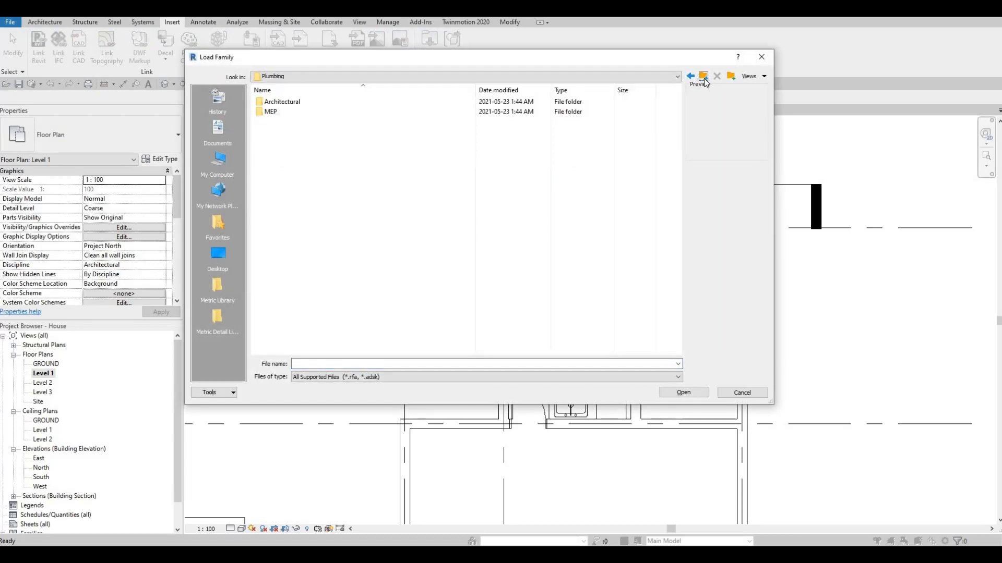
{"action": "left_click", "coordinate": [703, 78]}
{"action": "scroll", "coordinate": [313, 229], "scroll_direction": "down", "scroll_amount": 4}
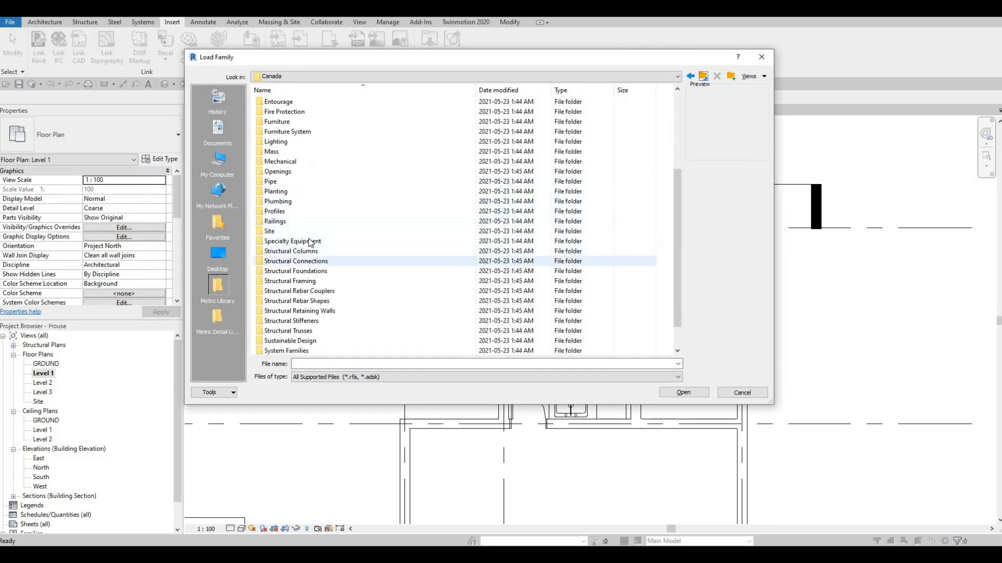
{"action": "double_click", "coordinate": [291, 241]}
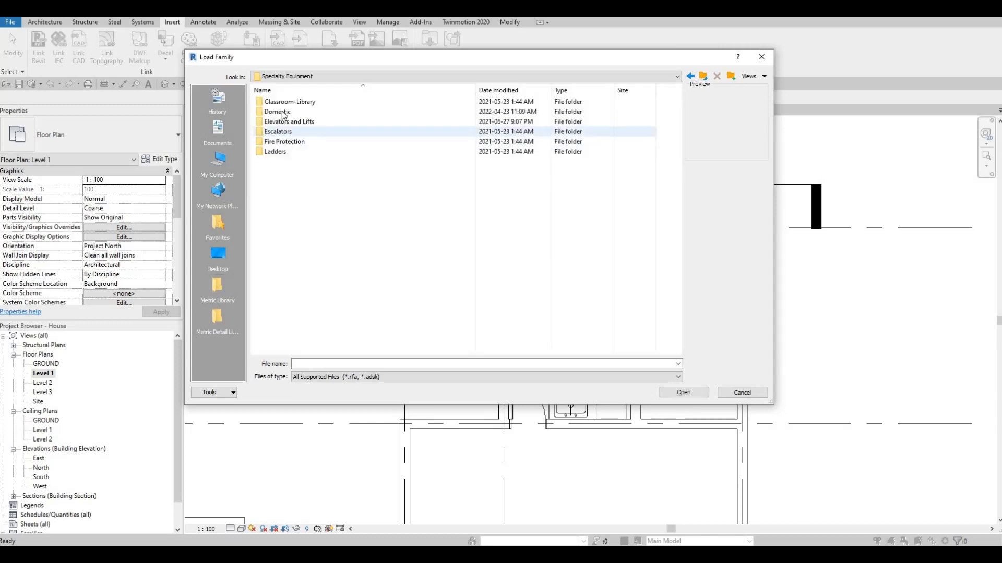
{"action": "double_click", "coordinate": [286, 123]}
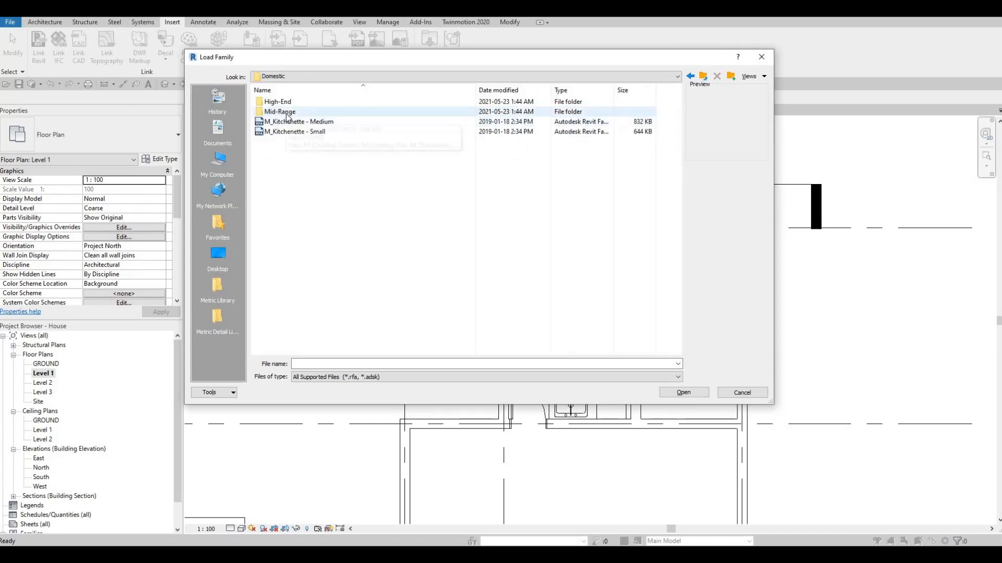
{"action": "double_click", "coordinate": [279, 112]}
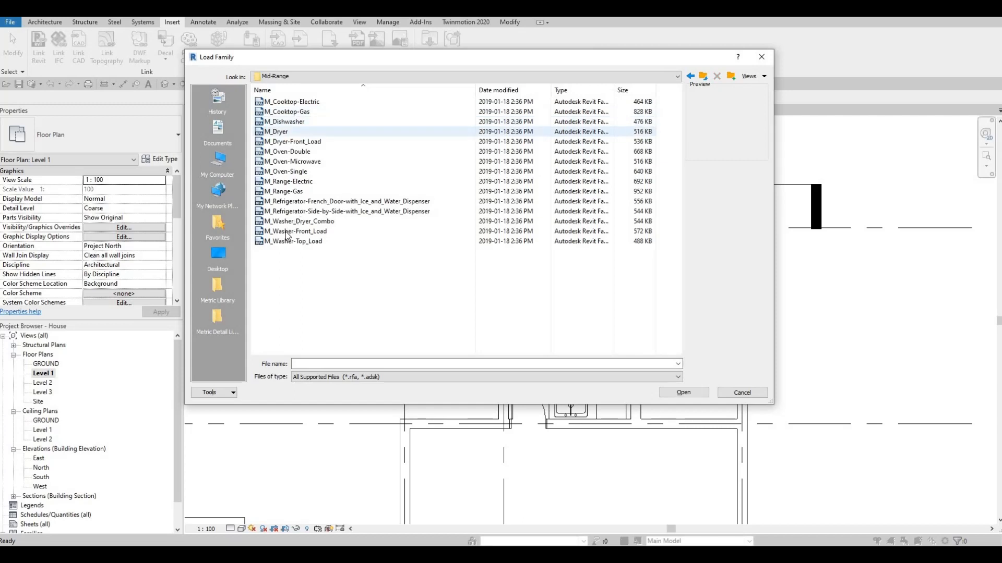
Compare the previews of the refrigerators and washer-dryer, and load the M_Refrigerator-French_Door-with_Ice_and_Water_Dispenser family
{"action": "left_click", "coordinate": [294, 203]}
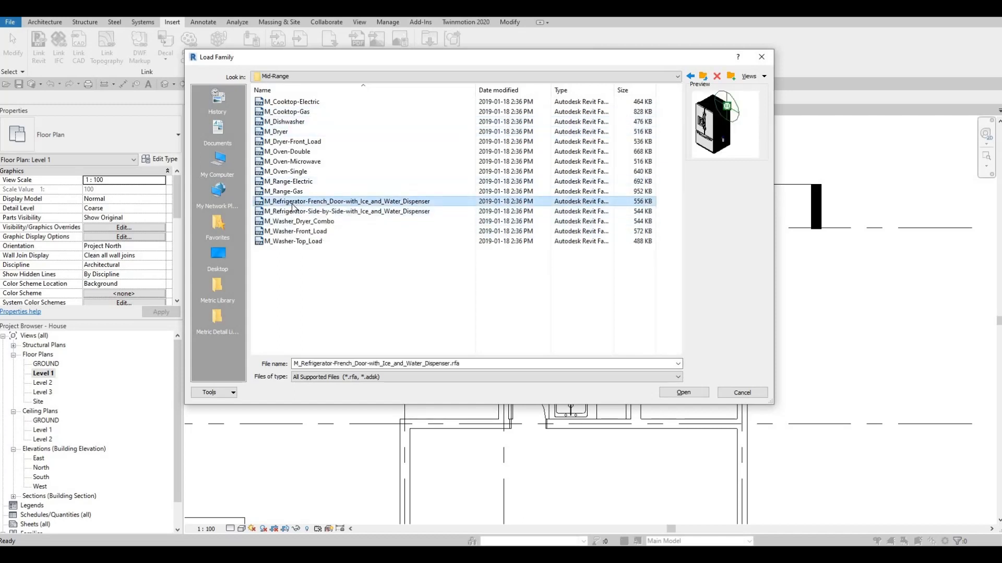
{"action": "left_click", "coordinate": [293, 211]}
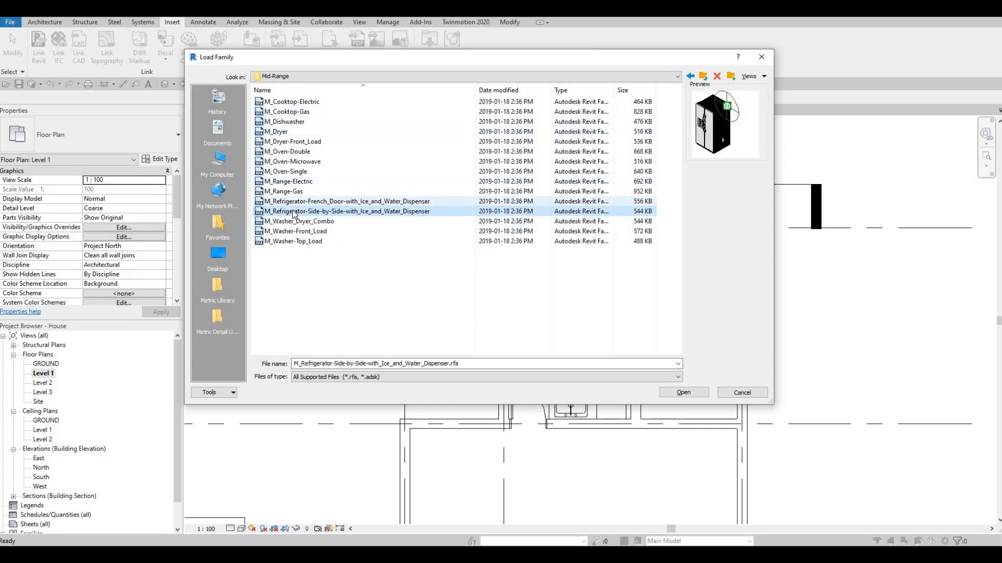
{"action": "left_click", "coordinate": [294, 201]}
{"action": "left_click", "coordinate": [288, 221]}
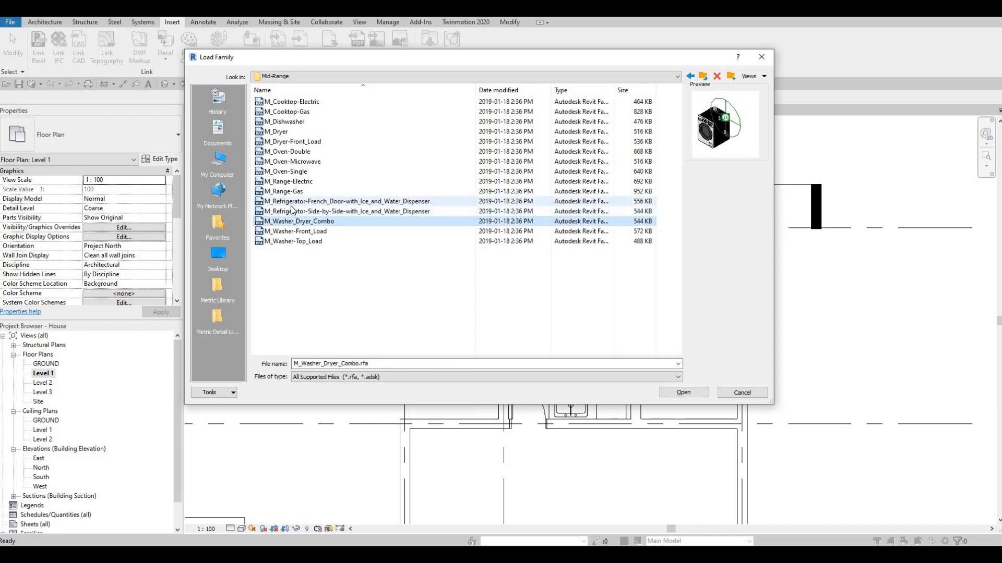
{"action": "left_click", "coordinate": [287, 204]}
{"action": "left_click", "coordinate": [285, 212]}
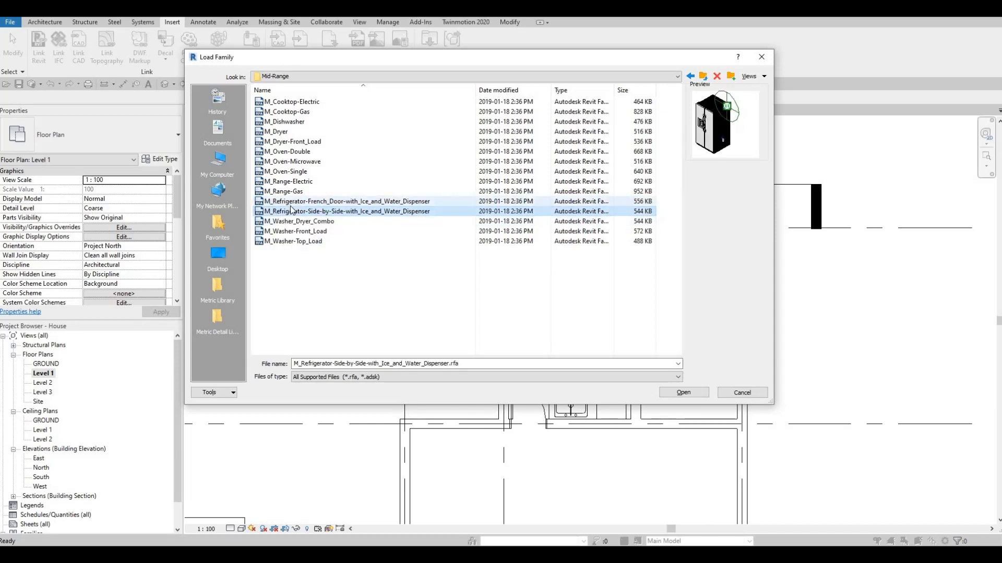
{"action": "left_click", "coordinate": [292, 202]}
{"action": "left_click", "coordinate": [680, 392]}
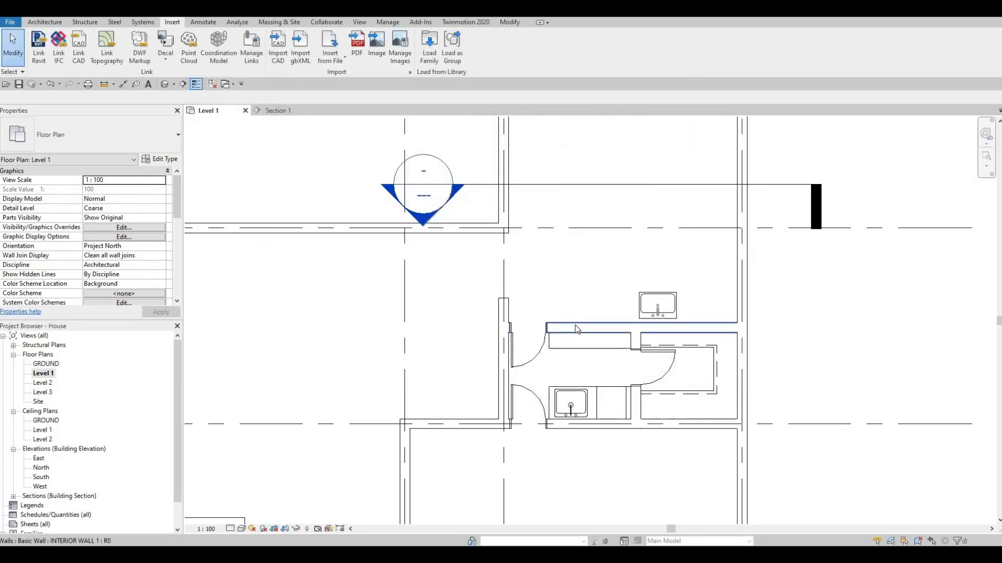
Place the 900mm French-door refrigerator, rotated 180 degrees, with its back against the kitchen side of the horizontal interior wall, left of the sink
{"action": "key", "text": "c"}
{"action": "key", "text": "m"}
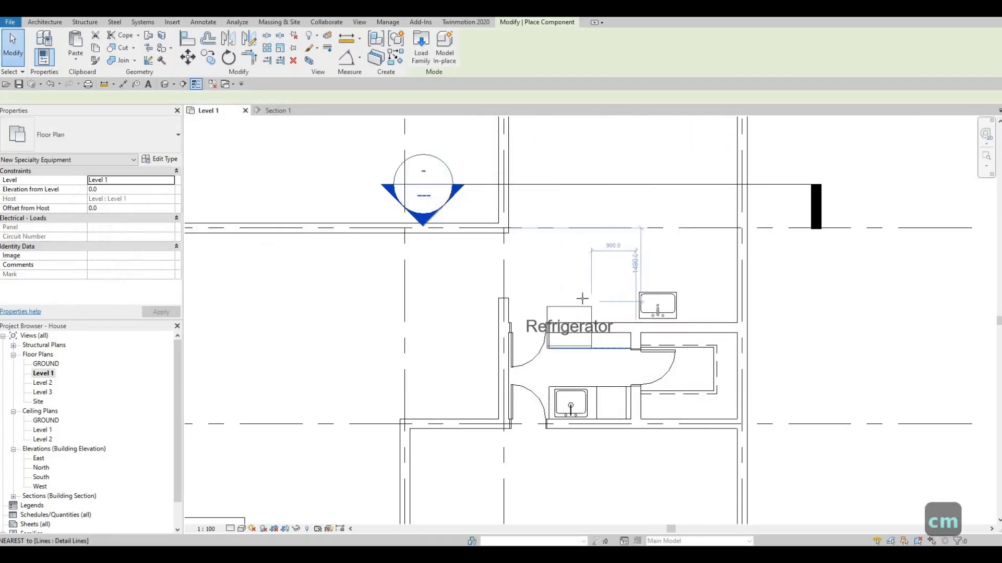
{"action": "scroll", "coordinate": [570, 304], "scroll_direction": "up", "scroll_amount": 1}
{"action": "key", "text": "space"}
{"action": "key", "text": "space"}
{"action": "scroll", "coordinate": [569, 319], "scroll_direction": "up", "scroll_amount": 3}
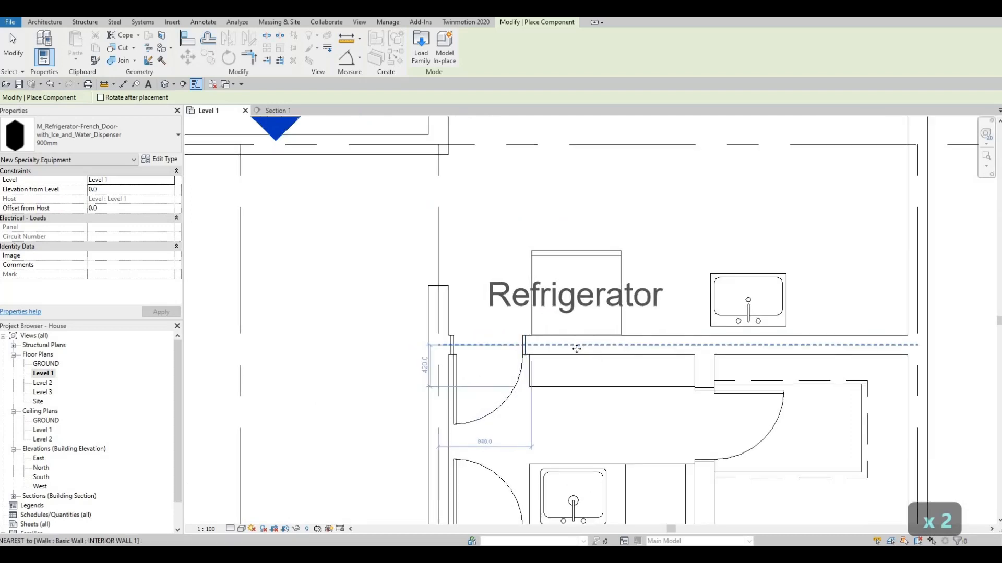
{"action": "left_click", "coordinate": [576, 347]}
{"action": "key", "text": "Escape"}
{"action": "key", "text": "Escape"}
{"action": "key", "text": "Escape"}
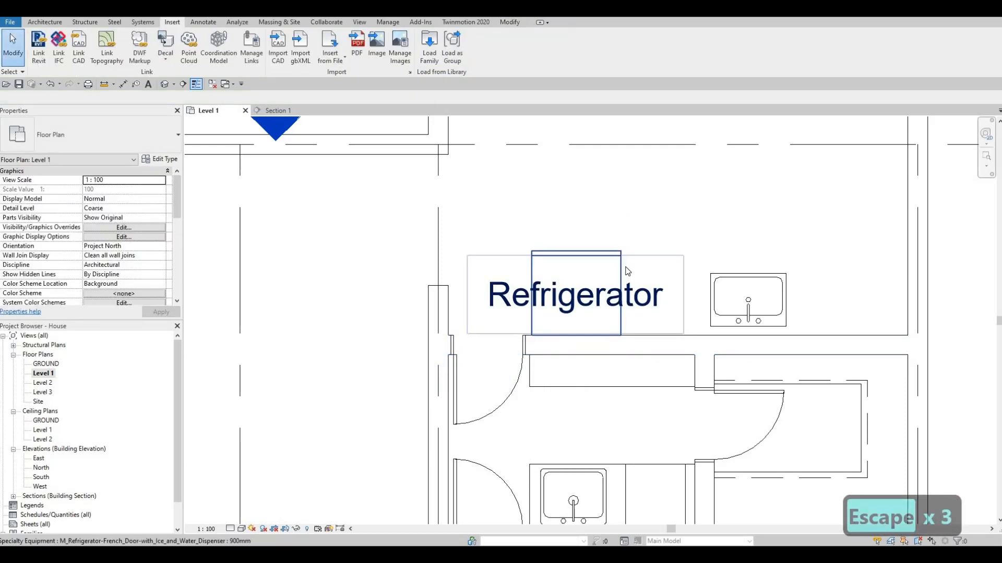
Nudge the refrigerator to the right along the wall until it is 1020 mm from the vertical grid line
{"action": "left_click", "coordinate": [625, 270]}
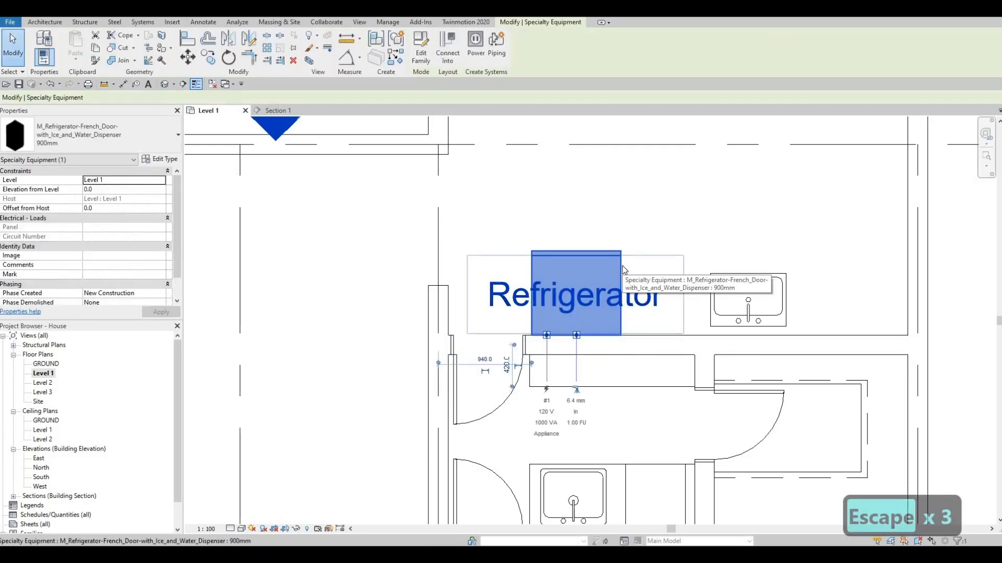
{"action": "key", "text": "Right"}
{"action": "key", "text": "Right"}
{"action": "key", "text": "Right"}
{"action": "key", "text": "Right"}
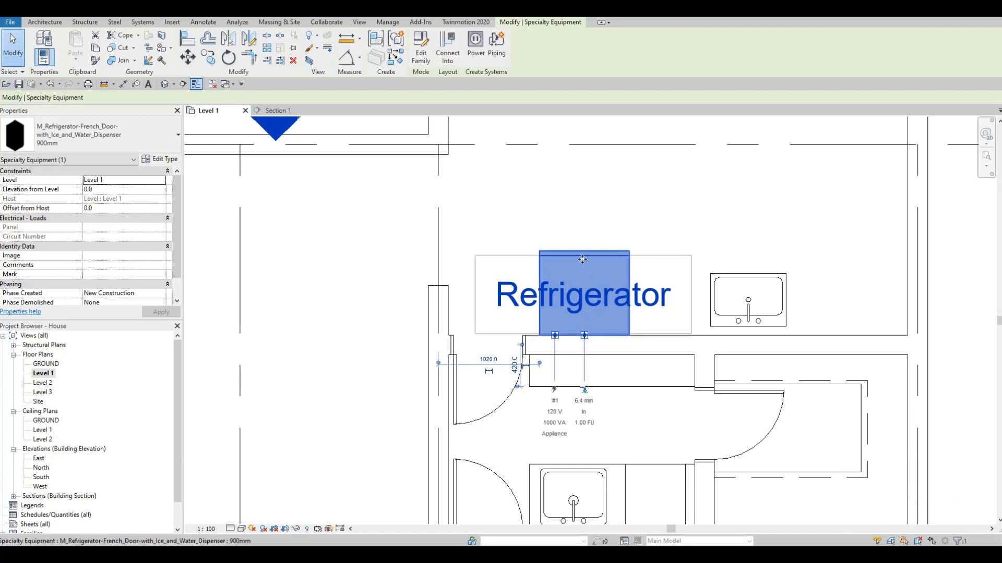
Turn off Show Label in the type properties of the 900mm refrigerator
{"action": "left_click", "coordinate": [163, 159]}
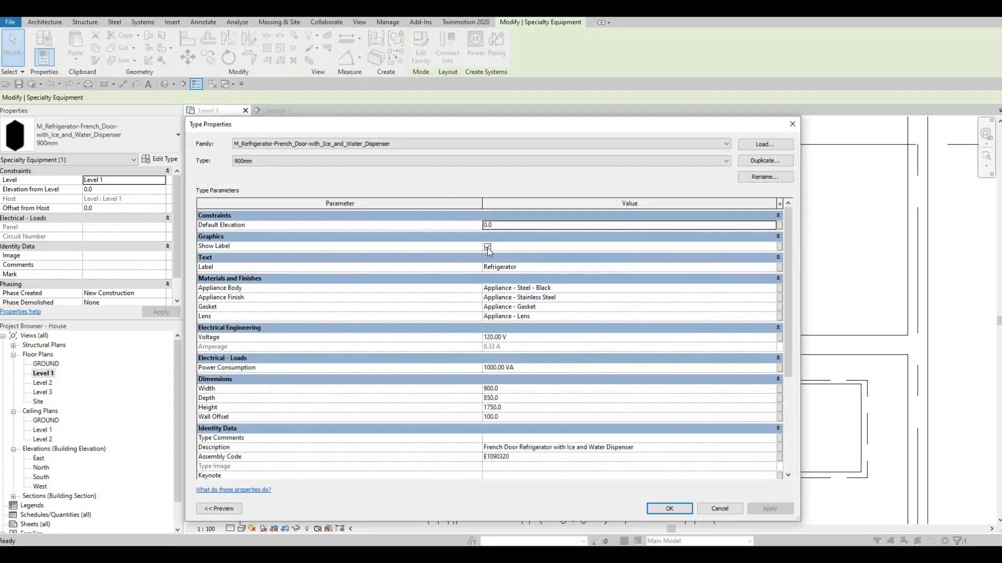
{"action": "left_click", "coordinate": [488, 246]}
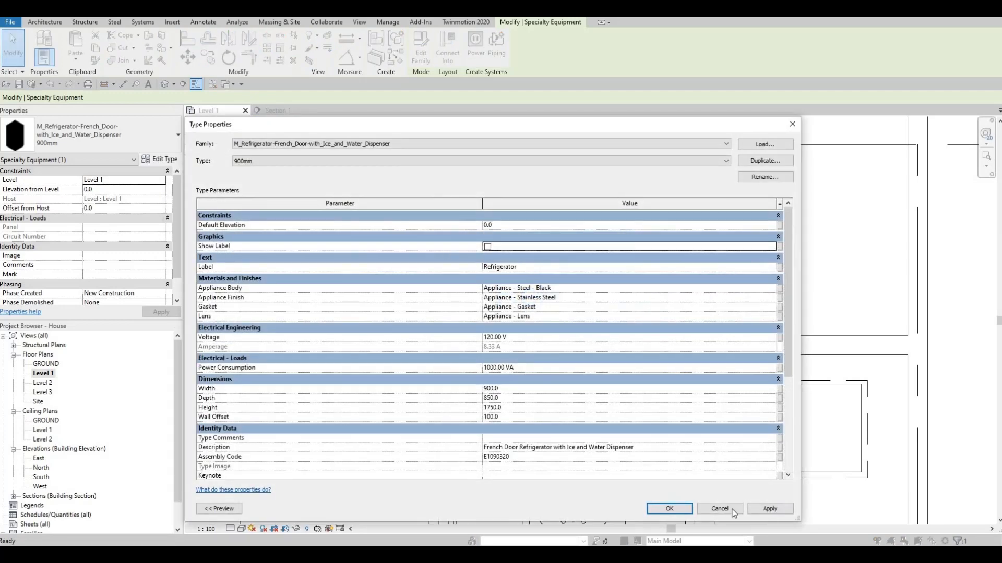
{"action": "left_click", "coordinate": [669, 508]}
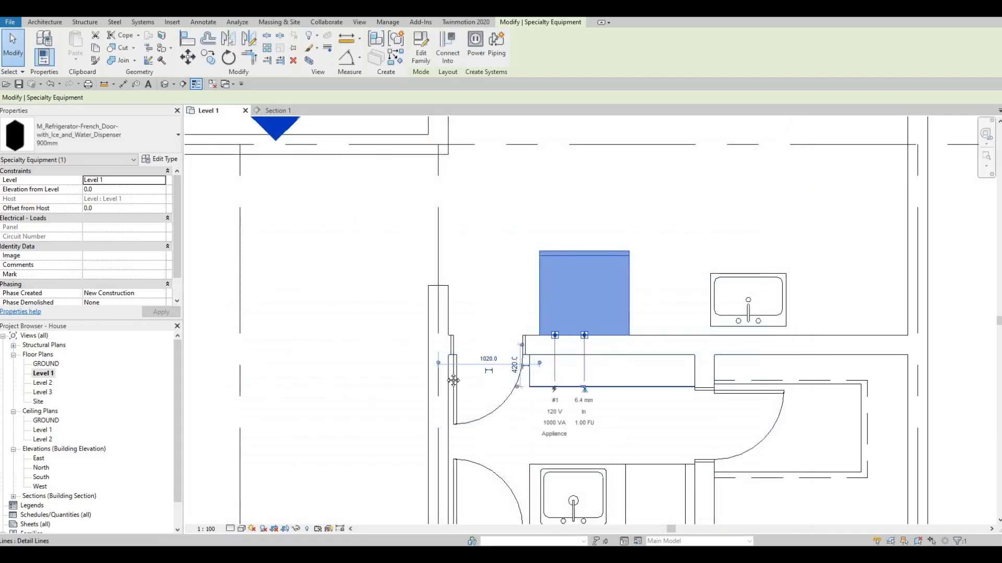
{"action": "scroll", "coordinate": [673, 336], "scroll_direction": "down", "scroll_amount": 1}
{"action": "middle_click_drag", "start_coordinate": [673, 337], "coordinate": [462, 345]}
{"action": "key", "text": "Escape"}
{"action": "key", "text": "Escape"}
Nudge the kitchen sink a short distance to the right, away from the refrigerator
{"action": "middle_click_drag", "start_coordinate": [563, 320], "coordinate": [610, 310]}
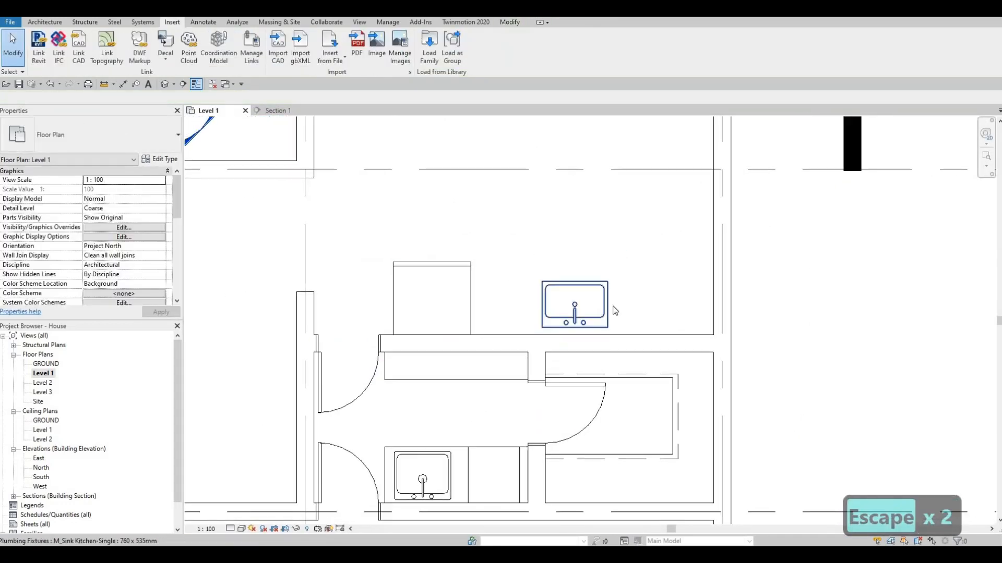
{"action": "left_click", "coordinate": [605, 308]}
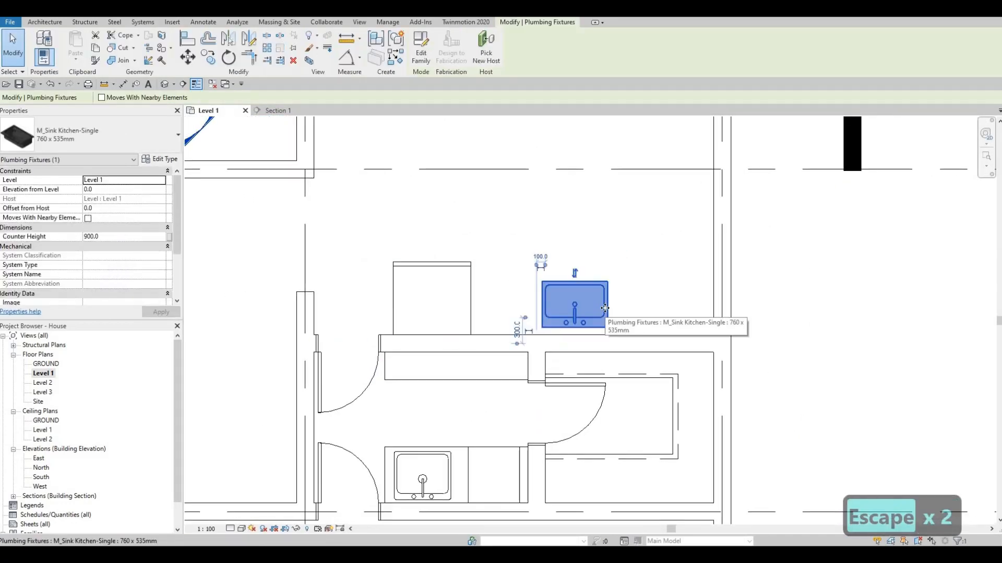
{"action": "key", "text": "Right"}
{"action": "key", "text": "Right"}
{"action": "key", "text": "Right"}
{"action": "key", "text": "Right"}
{"action": "key", "text": "Right"}
{"action": "key", "text": "Right"}
{"action": "key", "text": "Right"}
{"action": "key", "text": "Right"}
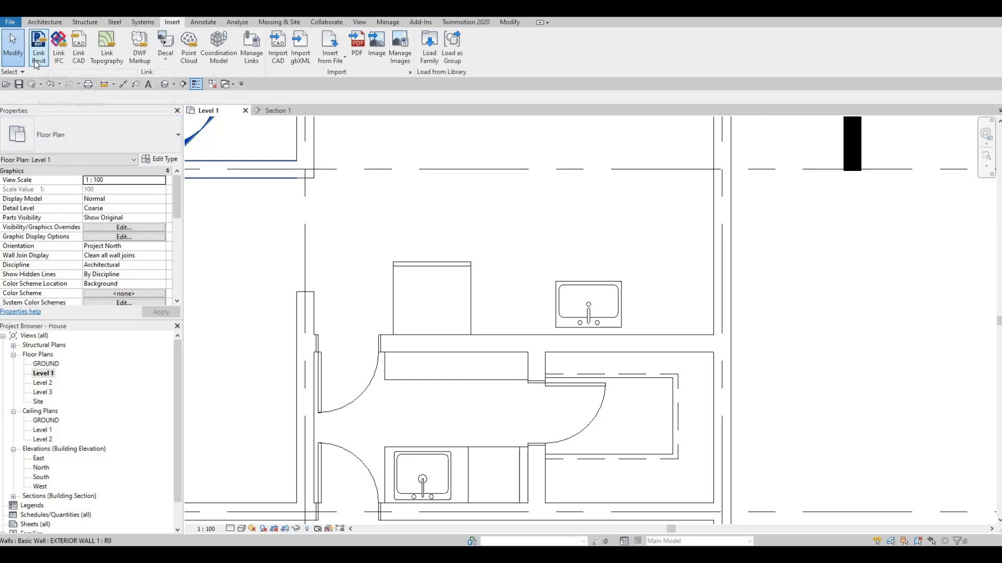
Start a model in-place component in the Generic Models category, keeping the name Generic Models 1
{"action": "left_click", "coordinate": [46, 22]}
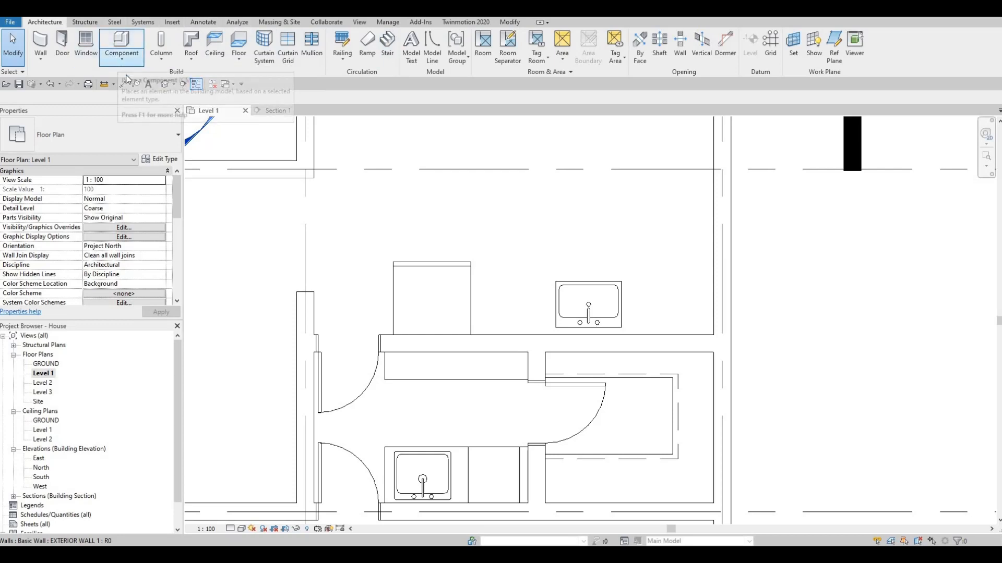
{"action": "left_click", "coordinate": [121, 56]}
{"action": "left_click", "coordinate": [127, 101]}
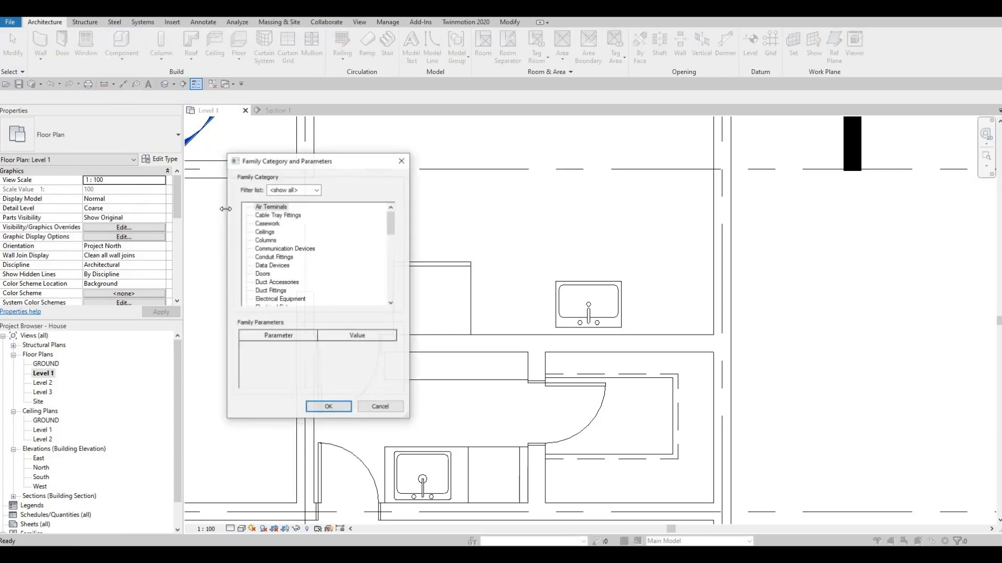
{"action": "scroll", "coordinate": [285, 269], "scroll_direction": "down", "scroll_amount": 3}
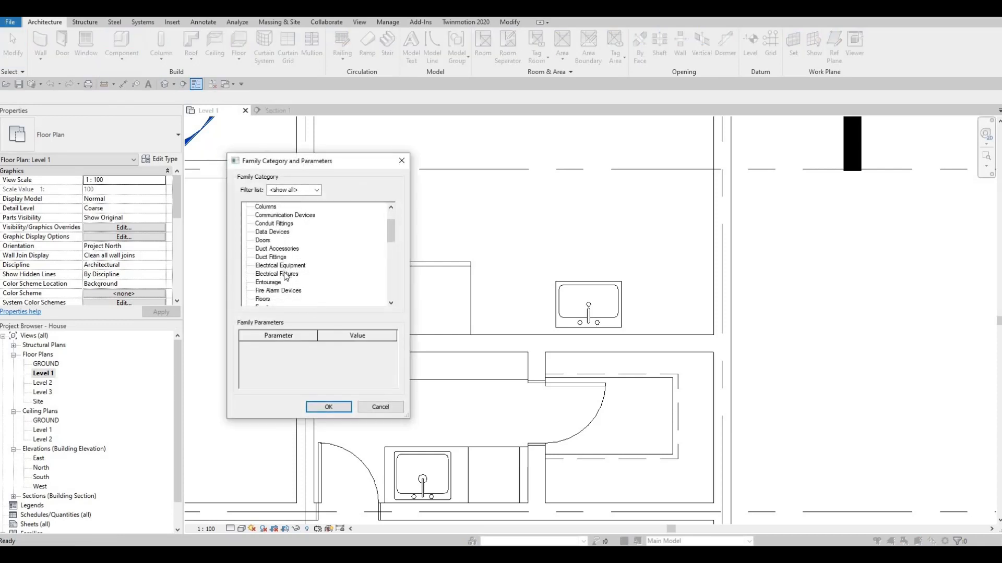
{"action": "scroll", "coordinate": [285, 285], "scroll_direction": "down", "scroll_amount": 1}
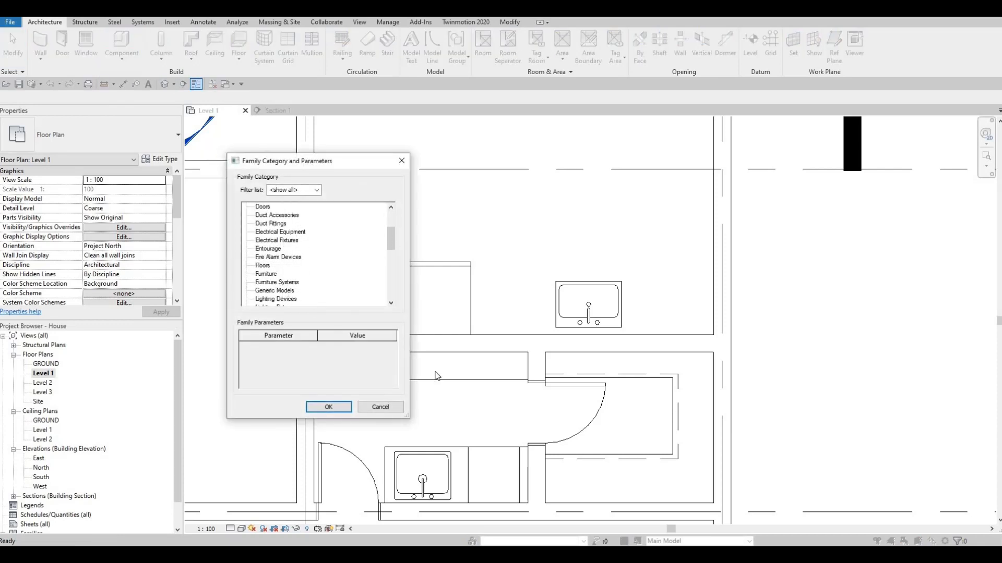
{"action": "left_click", "coordinate": [282, 291]}
{"action": "left_click", "coordinate": [329, 407]}
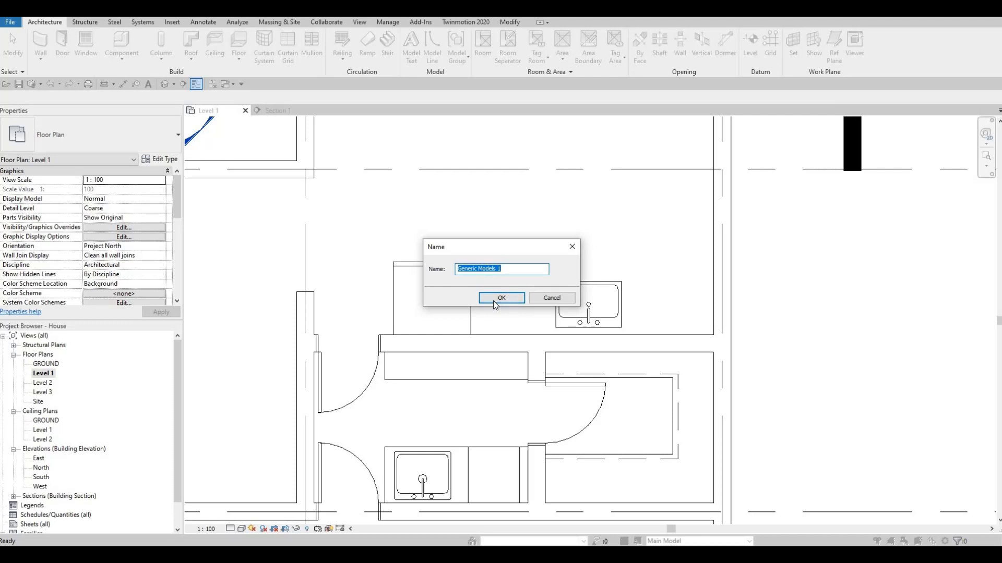
{"action": "key", "text": "Return"}
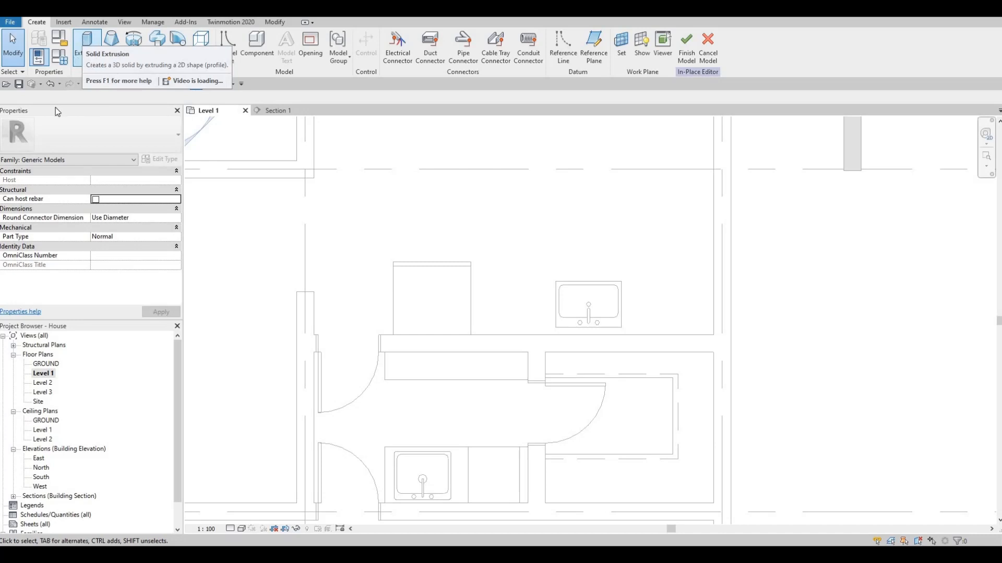
Start a solid extrusion and assign it the Mahogany material from the Wood category of the AEC Materials library
{"action": "left_click", "coordinate": [87, 44]}
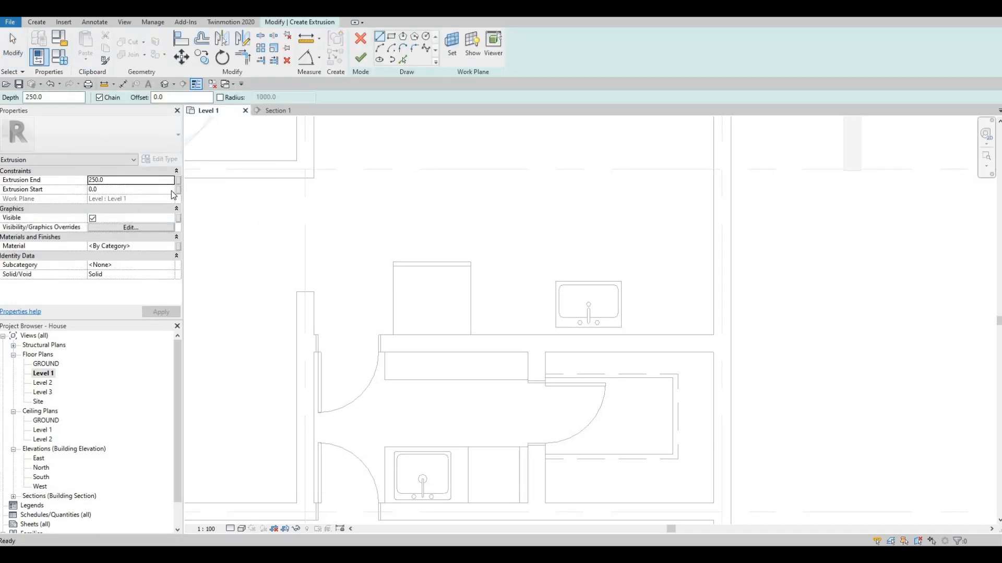
{"action": "left_click", "coordinate": [158, 246]}
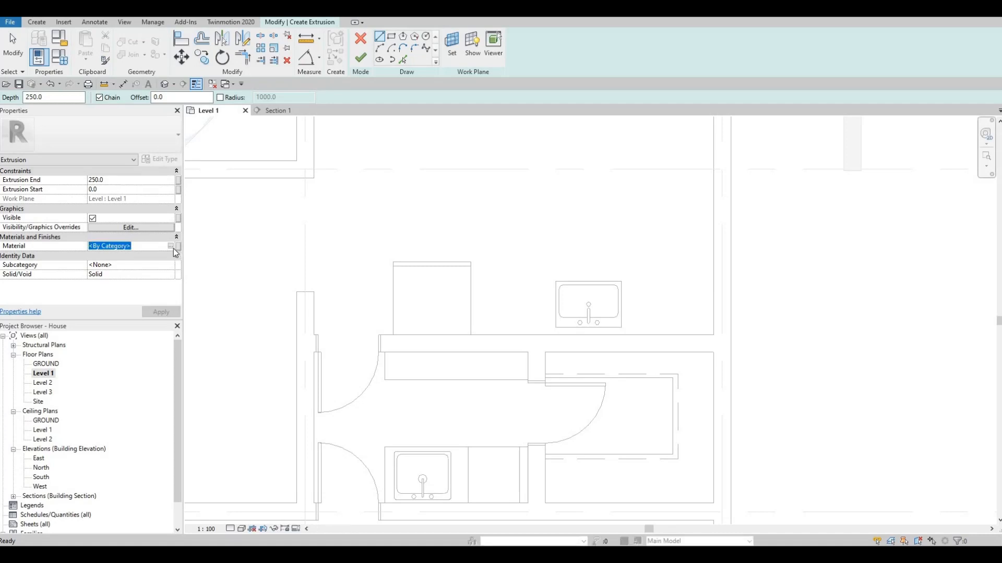
{"action": "left_click", "coordinate": [170, 246]}
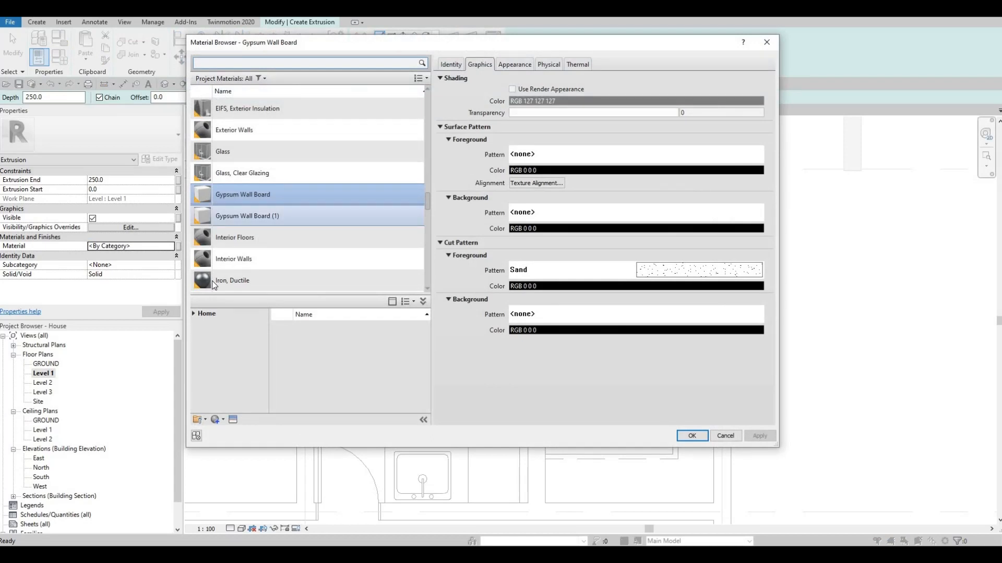
{"action": "scroll", "coordinate": [212, 280], "scroll_direction": "down", "scroll_amount": 3}
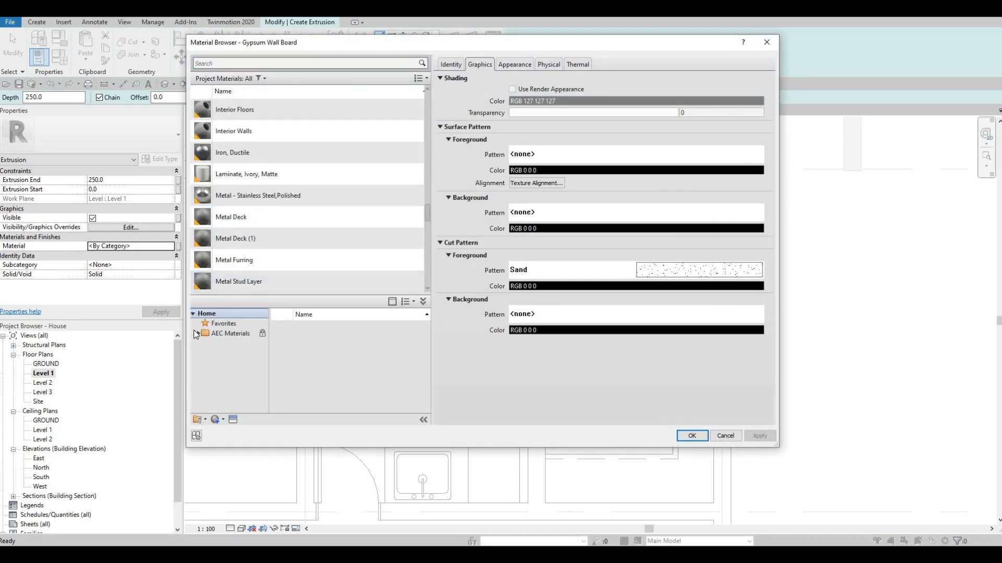
{"action": "left_click", "coordinate": [197, 334]}
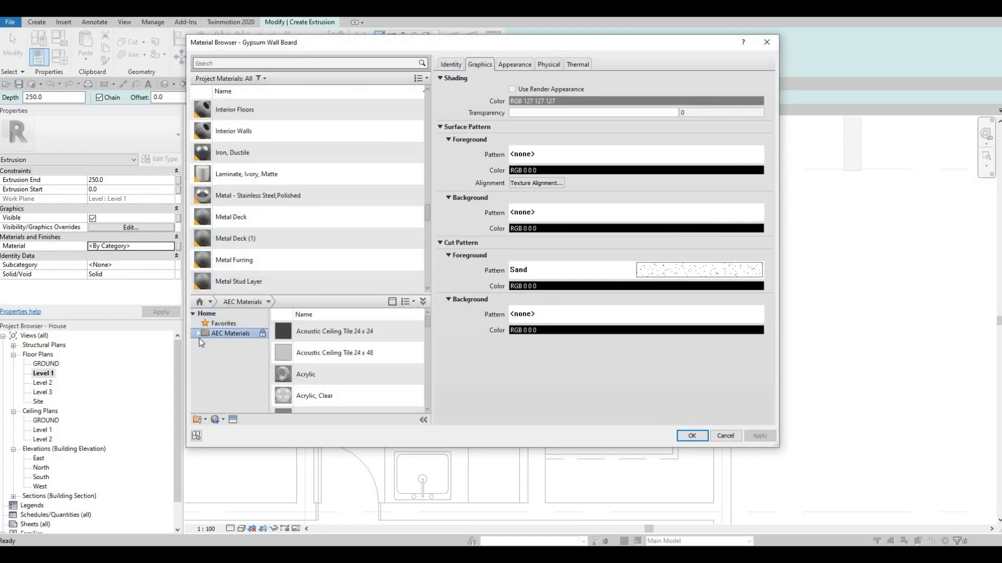
{"action": "scroll", "coordinate": [227, 386], "scroll_direction": "down", "scroll_amount": 4}
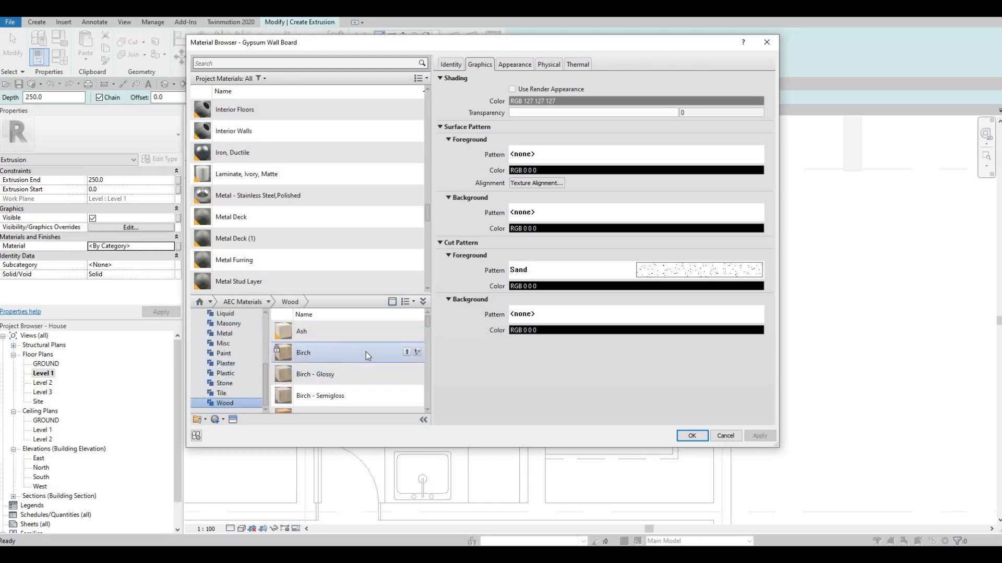
{"action": "scroll", "coordinate": [368, 369], "scroll_direction": "down", "scroll_amount": 5}
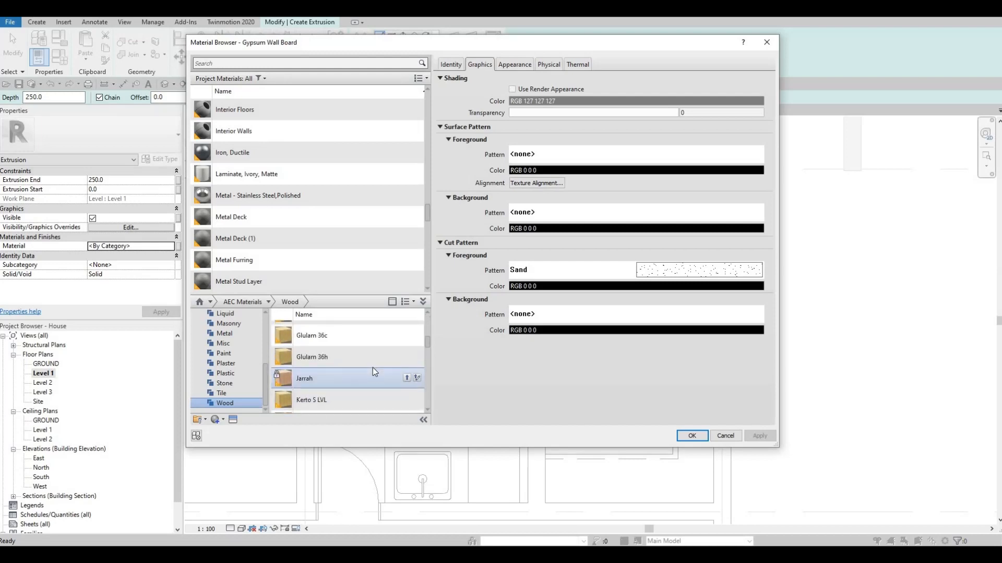
{"action": "scroll", "coordinate": [376, 379], "scroll_direction": "down", "scroll_amount": 5}
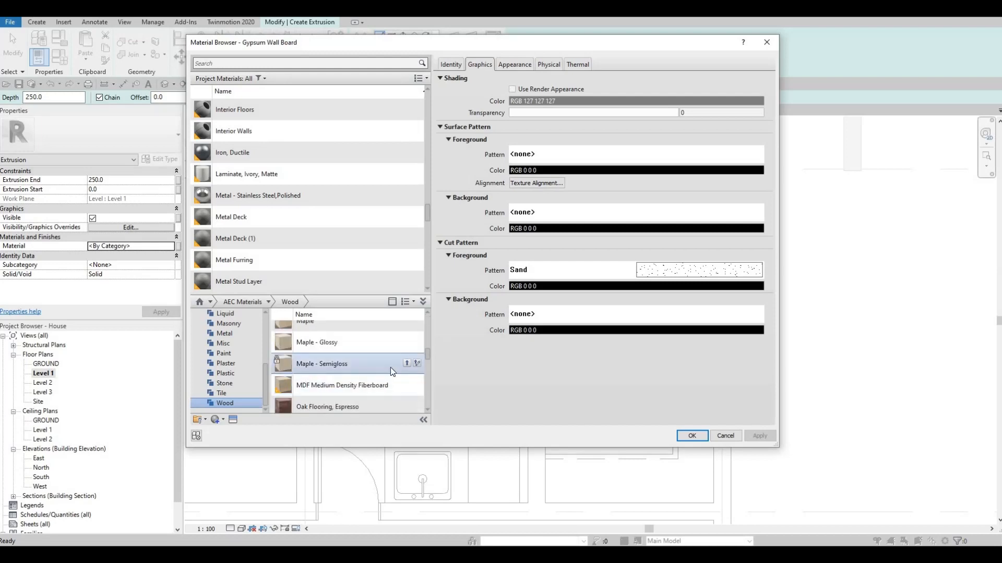
{"action": "scroll", "coordinate": [396, 365], "scroll_direction": "up", "scroll_amount": 3}
{"action": "left_click", "coordinate": [407, 355]}
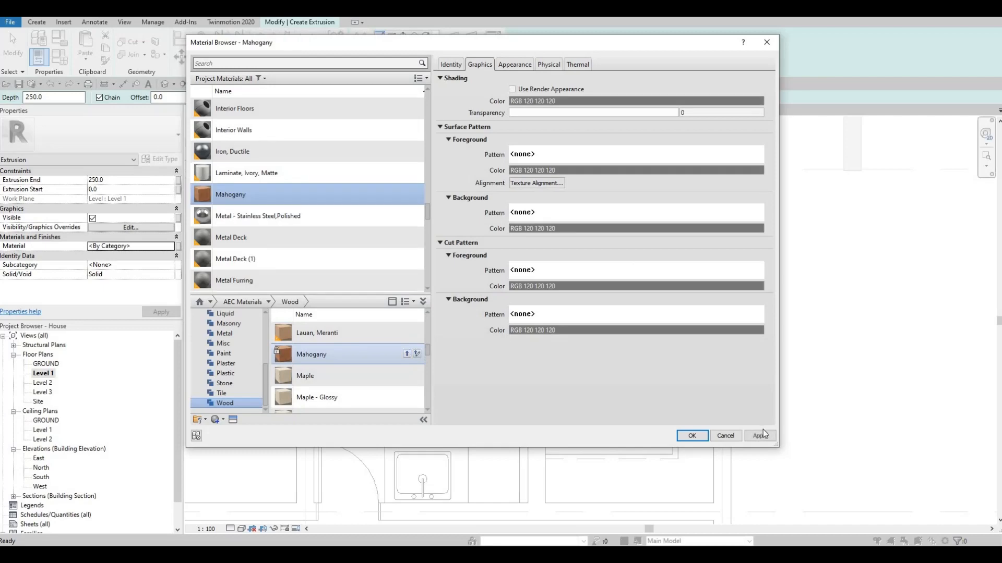
{"action": "left_click", "coordinate": [688, 437]}
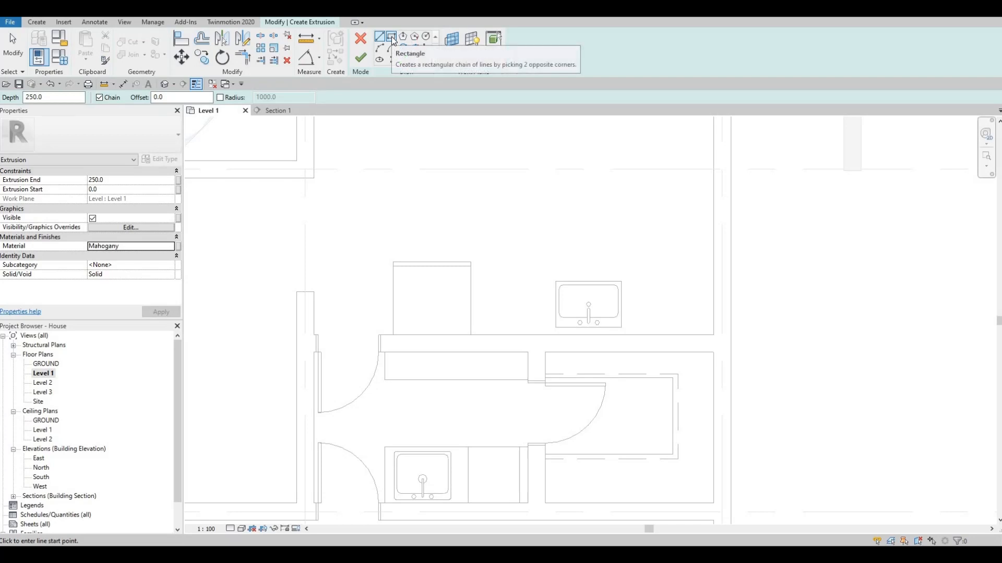
Extrude a rectangle about 2810 by 777 mm, from the refrigerator's side to the wall corner around the sink, with Extrusion End 900
{"action": "left_click", "coordinate": [392, 38]}
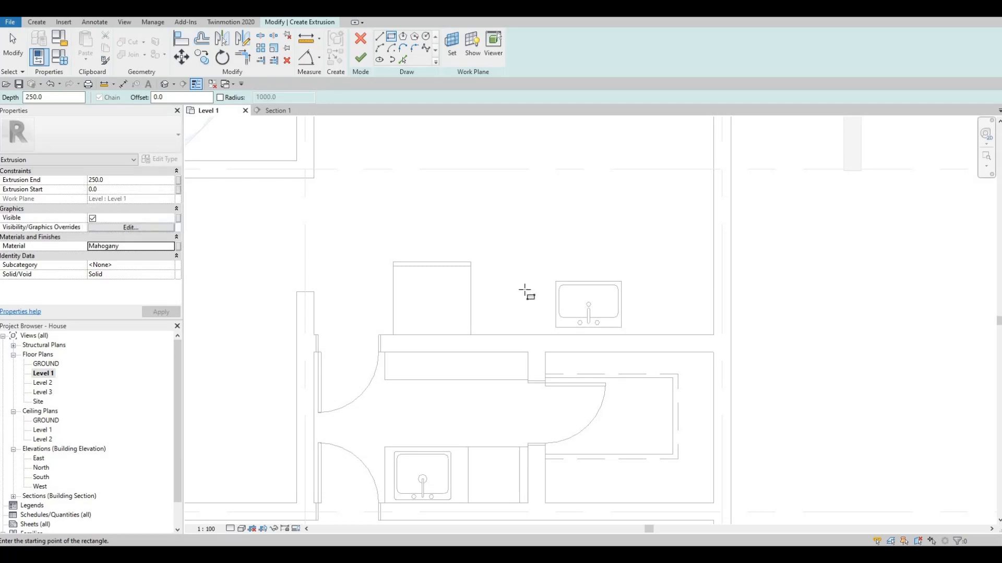
{"action": "left_click", "coordinate": [120, 181]}
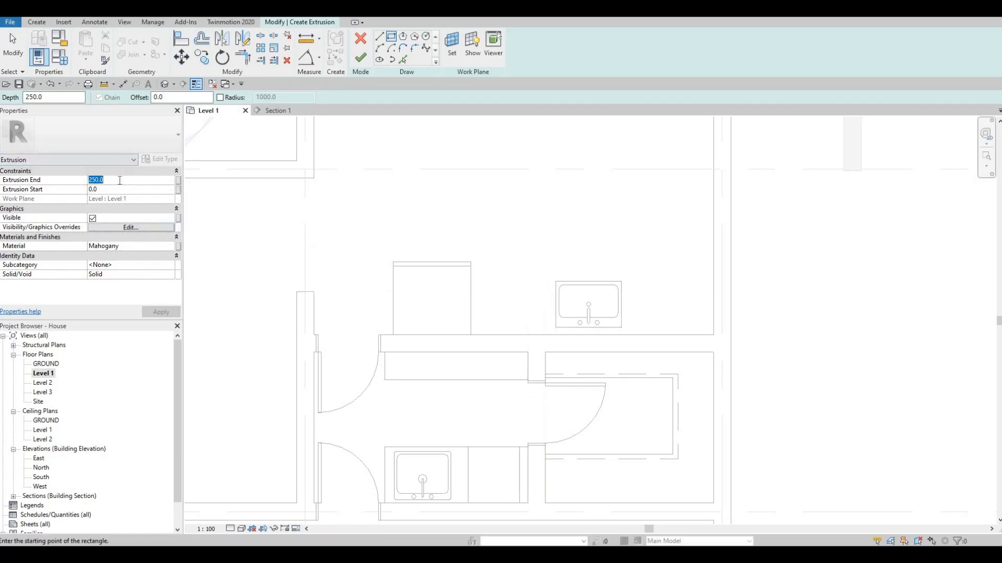
{"action": "type", "text": "900"}
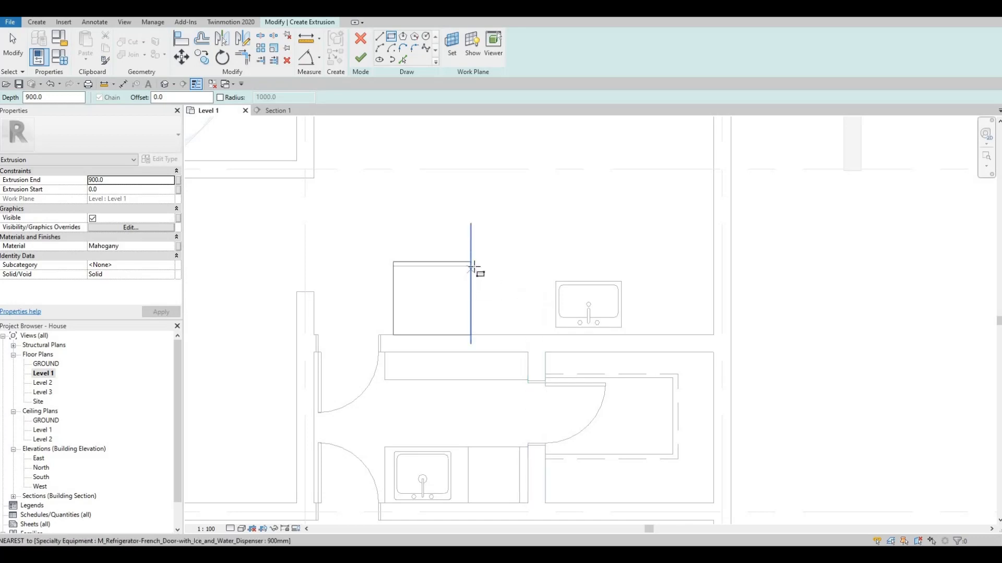
{"action": "left_click", "coordinate": [471, 267]}
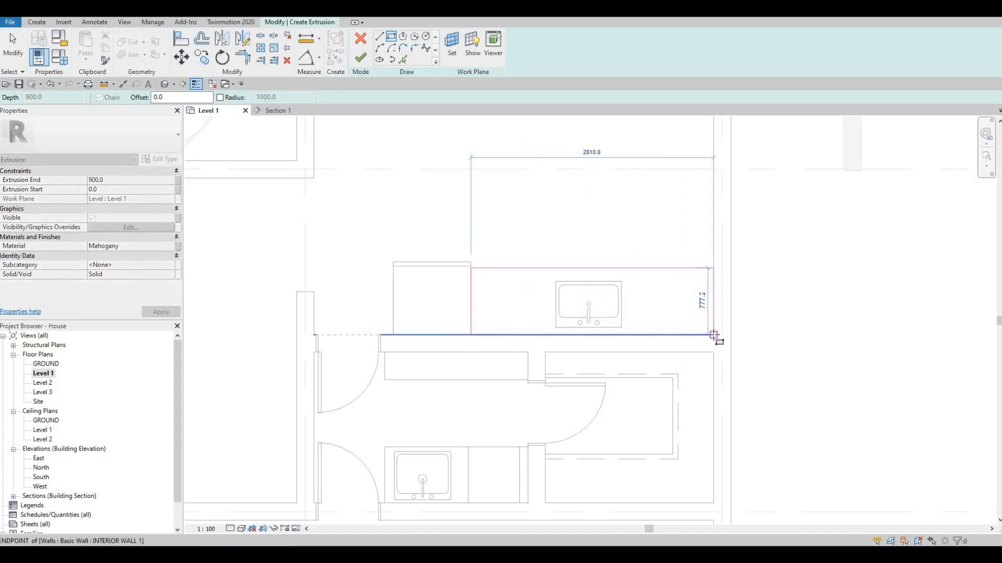
{"action": "left_click", "coordinate": [714, 335]}
{"action": "key", "text": "Escape"}
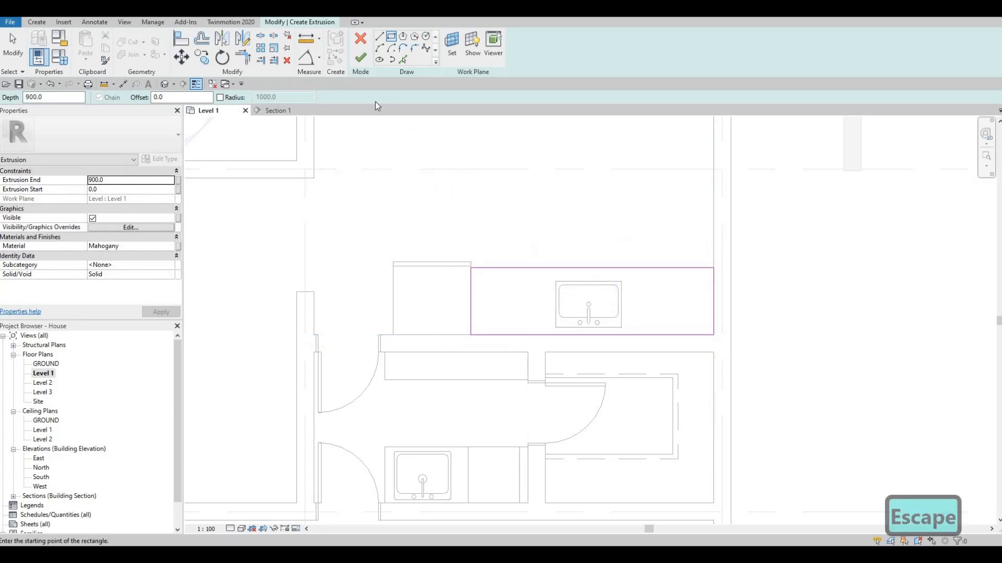
{"action": "left_click", "coordinate": [358, 59]}
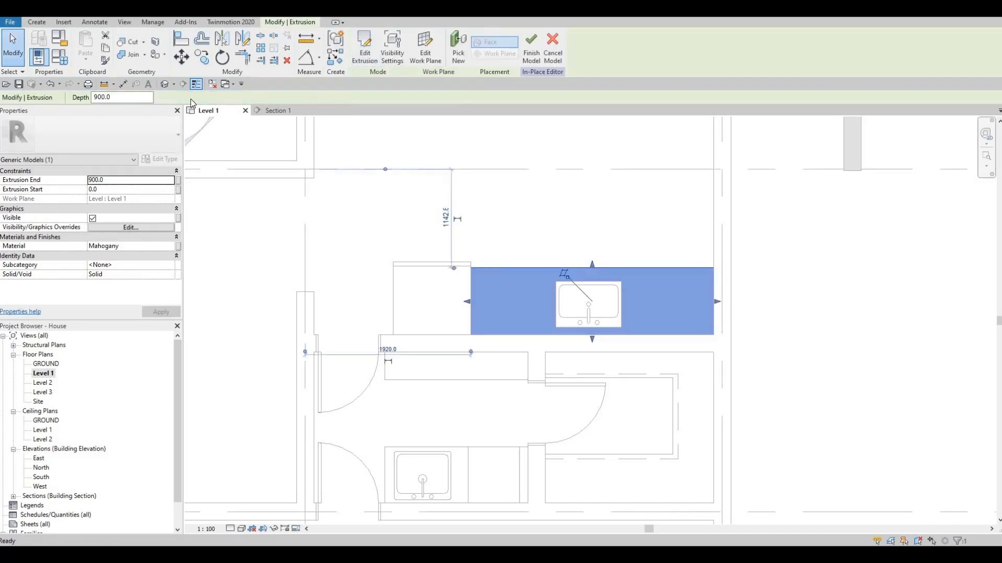
Open the default 3D view and examine the counter block with the sink beside the refrigerator
{"action": "left_click", "coordinate": [163, 85]}
{"action": "middle_click_drag", "start_coordinate": [578, 272], "coordinate": [461, 364], "text": "shift"}
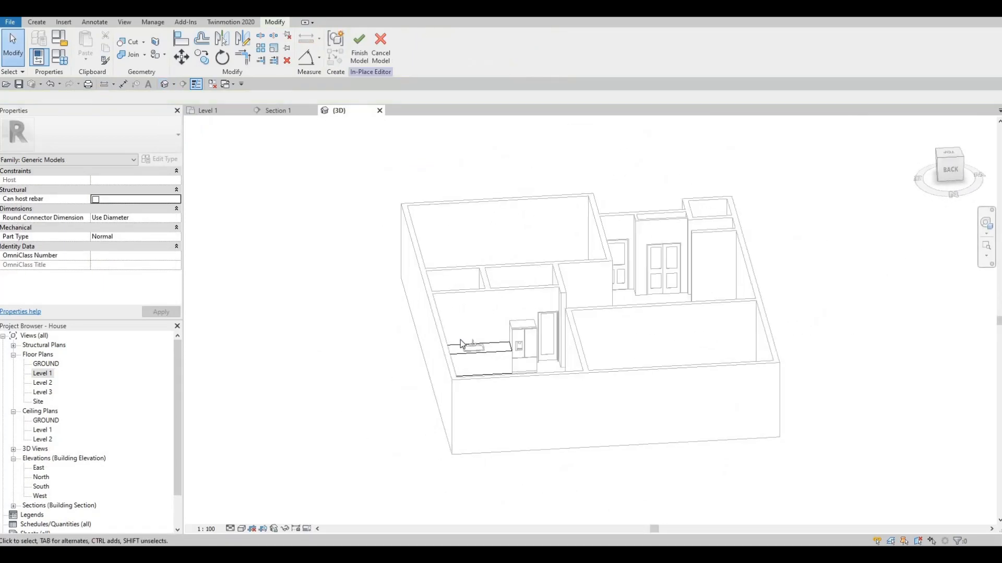
{"action": "scroll", "coordinate": [481, 348], "scroll_direction": "up", "scroll_amount": 6}
{"action": "scroll", "coordinate": [493, 350], "scroll_direction": "up", "scroll_amount": 3}
{"action": "mouse_move", "coordinate": [553, 327]}
{"action": "middle_mouse_down", "text": "shift"}
{"action": "mouse_move", "coordinate": [537, 313]}
{"action": "mouse_move", "coordinate": [547, 312]}
{"action": "middle_mouse_up", "text": "shift"}
{"action": "middle_click_drag", "start_coordinate": [629, 297], "coordinate": [546, 278]}
{"action": "scroll", "coordinate": [546, 278], "scroll_direction": "down", "scroll_amount": 2}
{"action": "scroll", "coordinate": [695, 304], "scroll_direction": "down", "scroll_amount": 2}
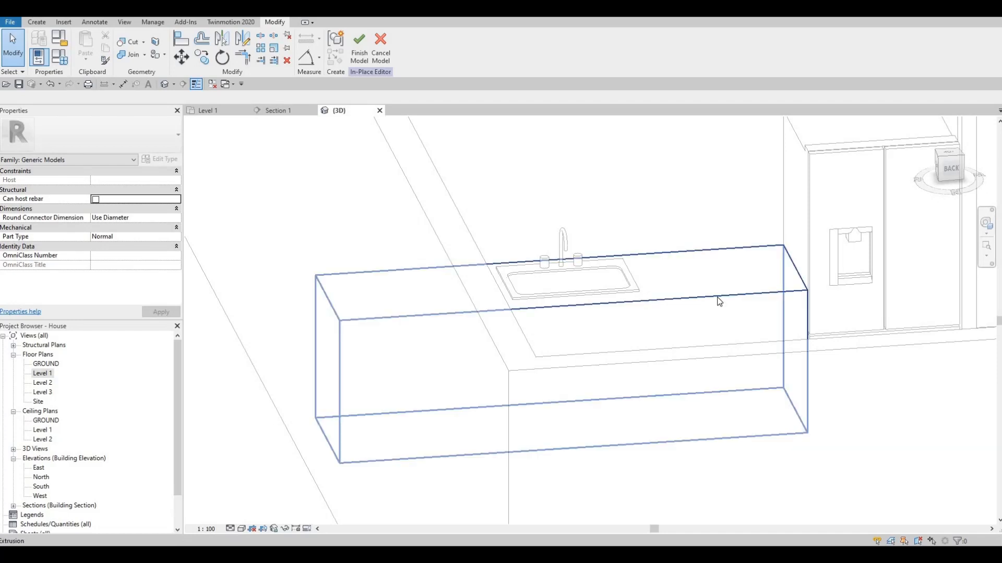
{"action": "middle_click_drag", "start_coordinate": [651, 377], "coordinate": [706, 376], "text": "shift"}
{"action": "middle_click_drag", "start_coordinate": [706, 377], "coordinate": [702, 402]}
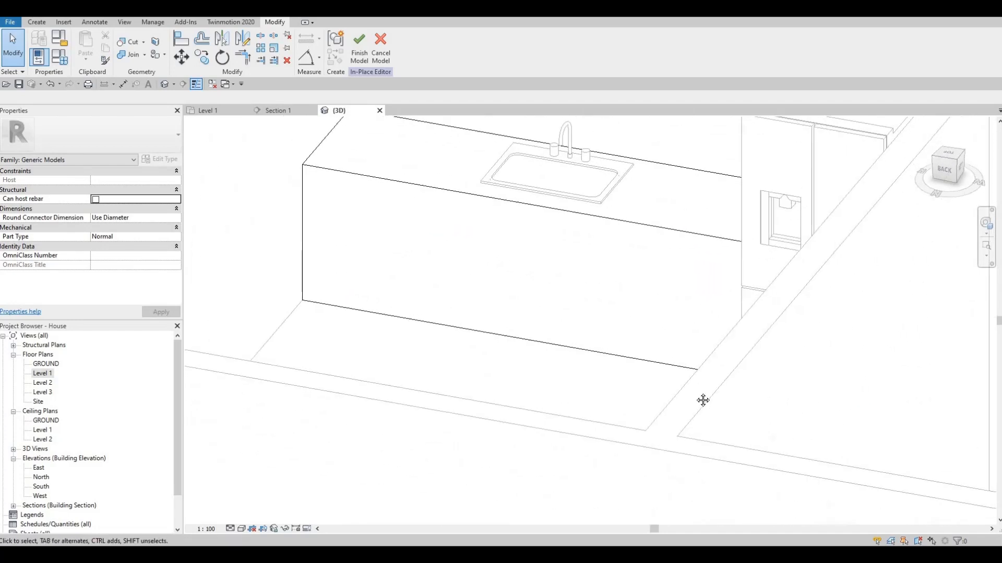
{"action": "middle_click_drag", "start_coordinate": [324, 136], "coordinate": [330, 162]}
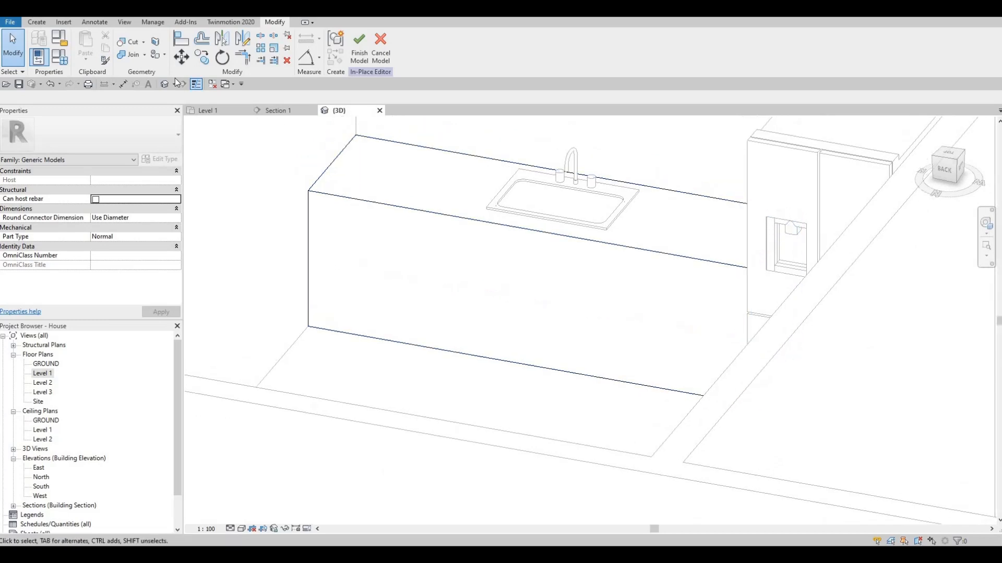
Start a void sweep and pick the counter block's front bottom edge as its path
{"action": "left_click", "coordinate": [36, 22]}
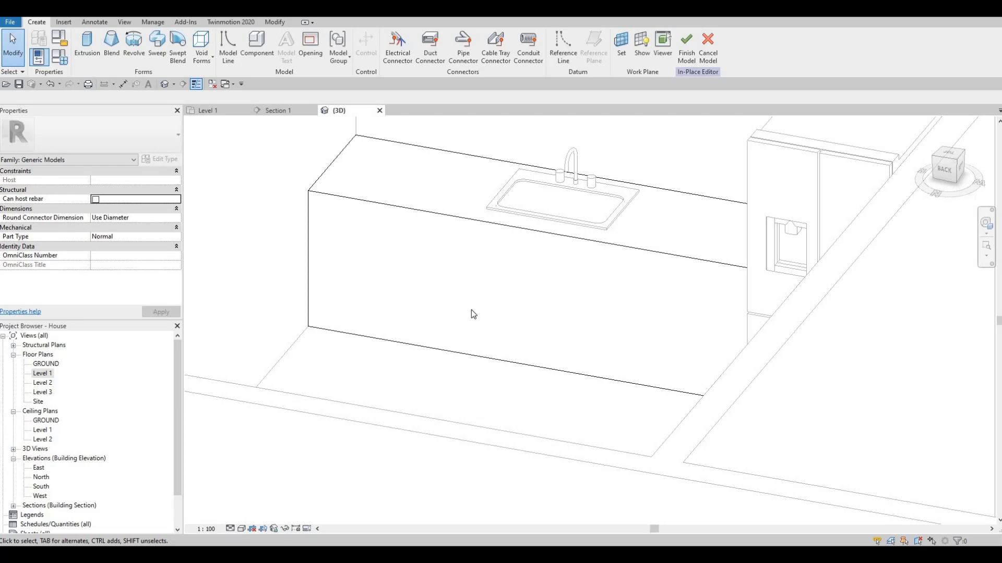
{"action": "middle_click_drag", "start_coordinate": [520, 302], "coordinate": [711, 322], "text": "shift"}
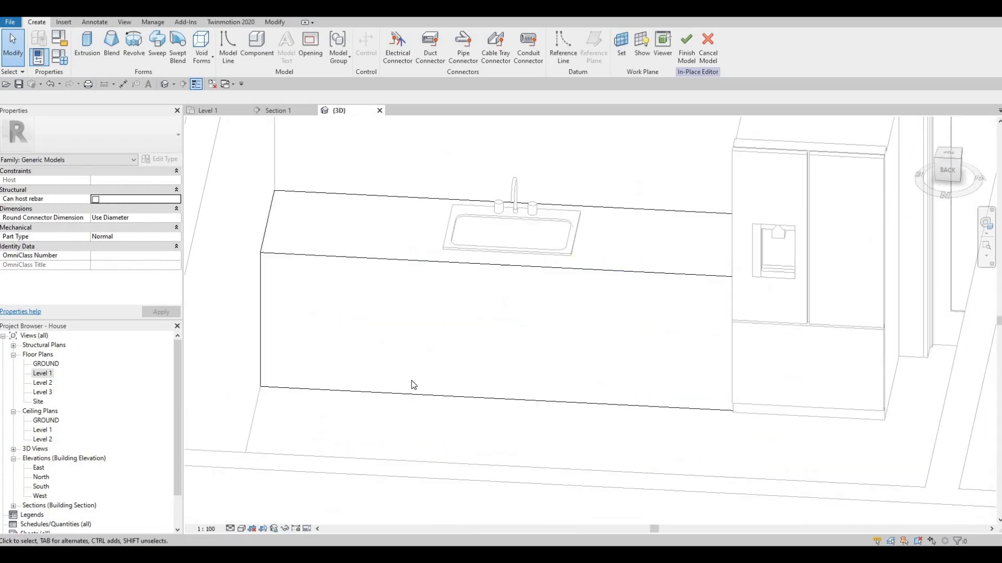
{"action": "left_click", "coordinate": [209, 58]}
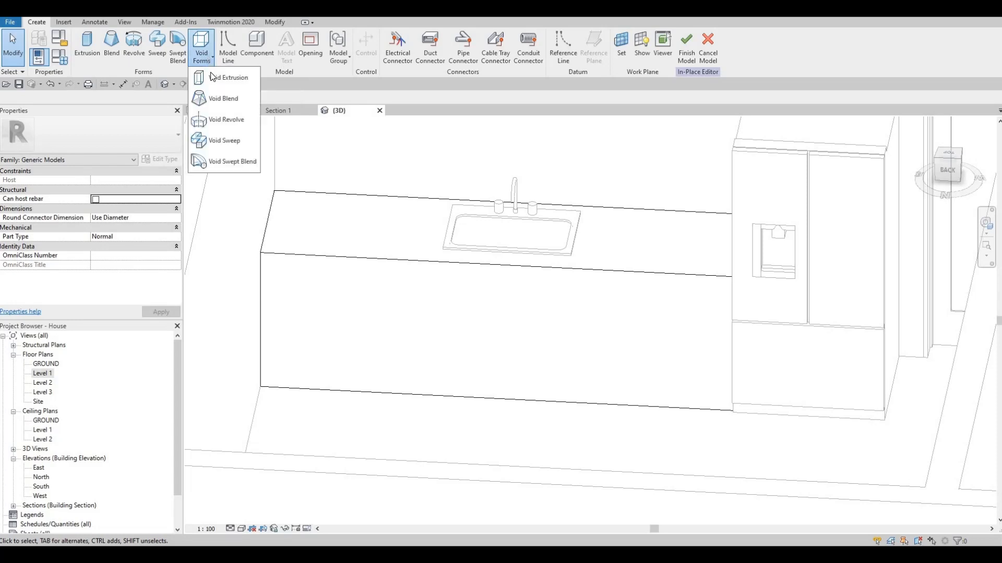
{"action": "left_click", "coordinate": [225, 140]}
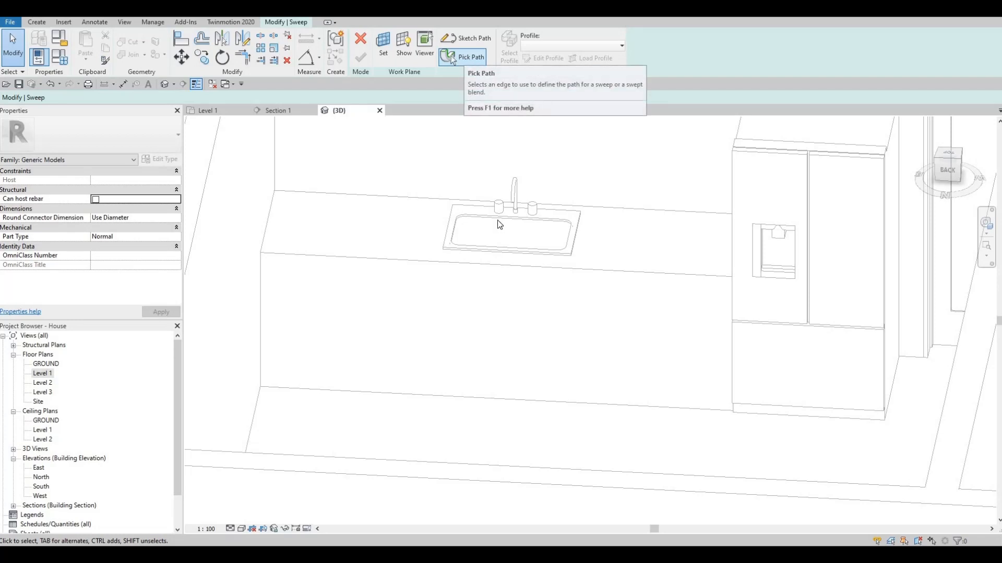
{"action": "left_click", "coordinate": [451, 57]}
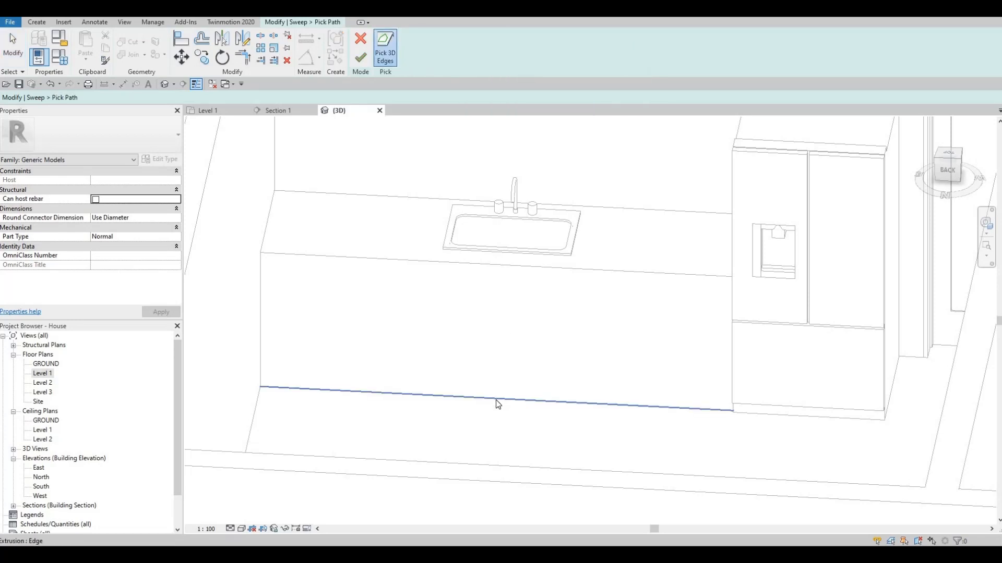
{"action": "left_click", "coordinate": [497, 403]}
{"action": "middle_click_drag", "start_coordinate": [583, 319], "coordinate": [567, 241], "text": "shift"}
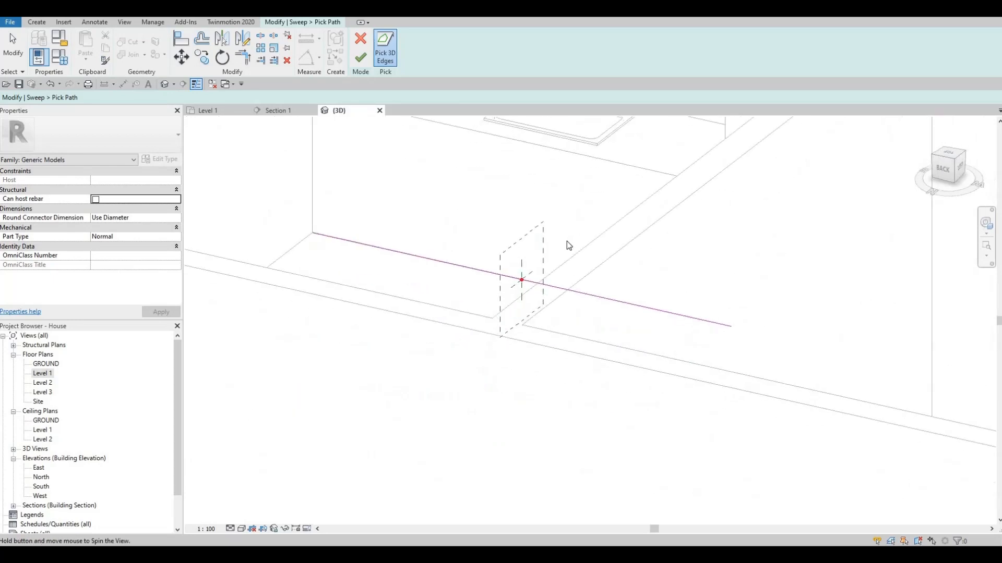
{"action": "scroll", "coordinate": [558, 250], "scroll_direction": "up", "scroll_amount": 3}
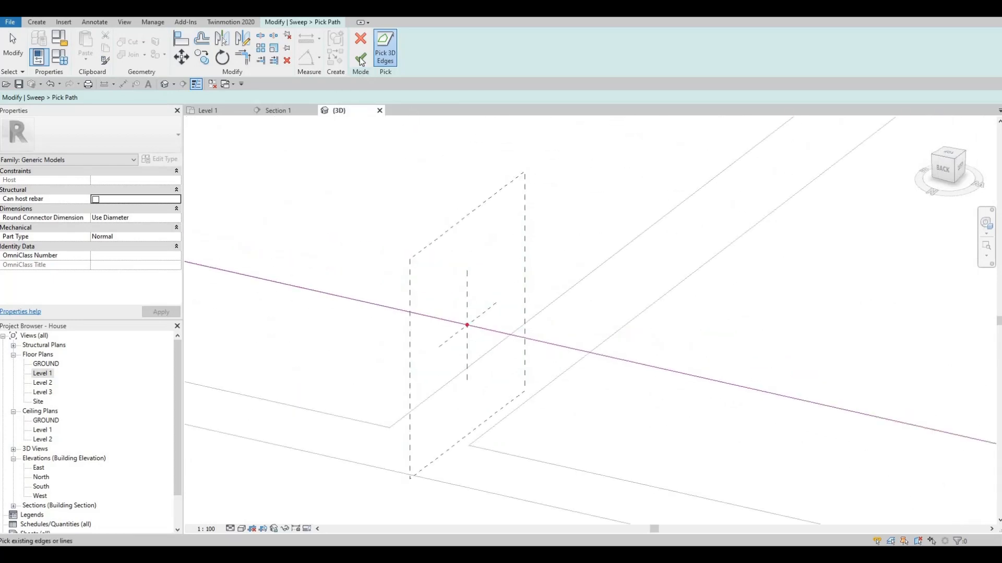
{"action": "left_click", "coordinate": [359, 58]}
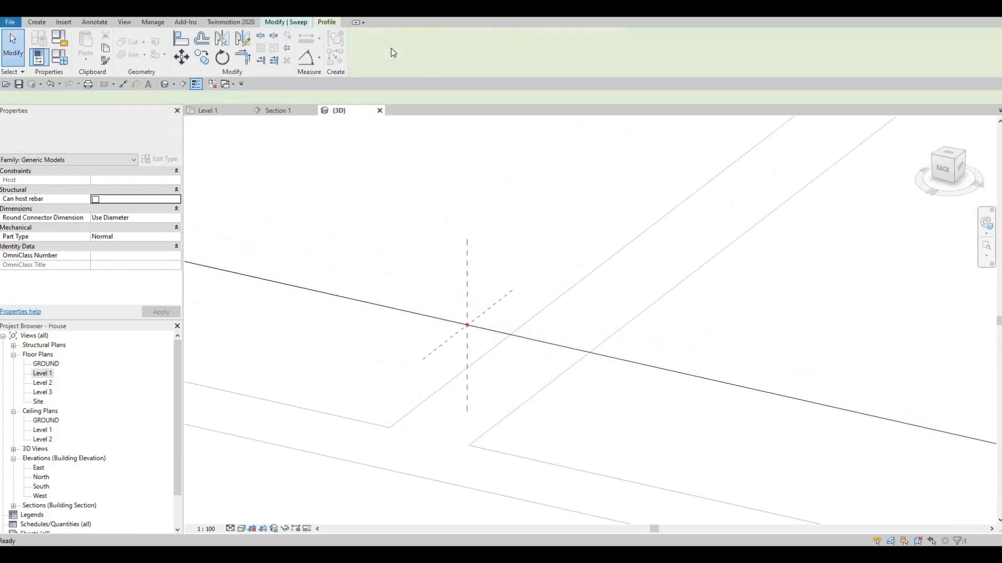
Sketch a rectangular sweep profile about 70 mm wide and 60 mm high, running from the path point up into the counter block
{"action": "left_click", "coordinate": [306, 23]}
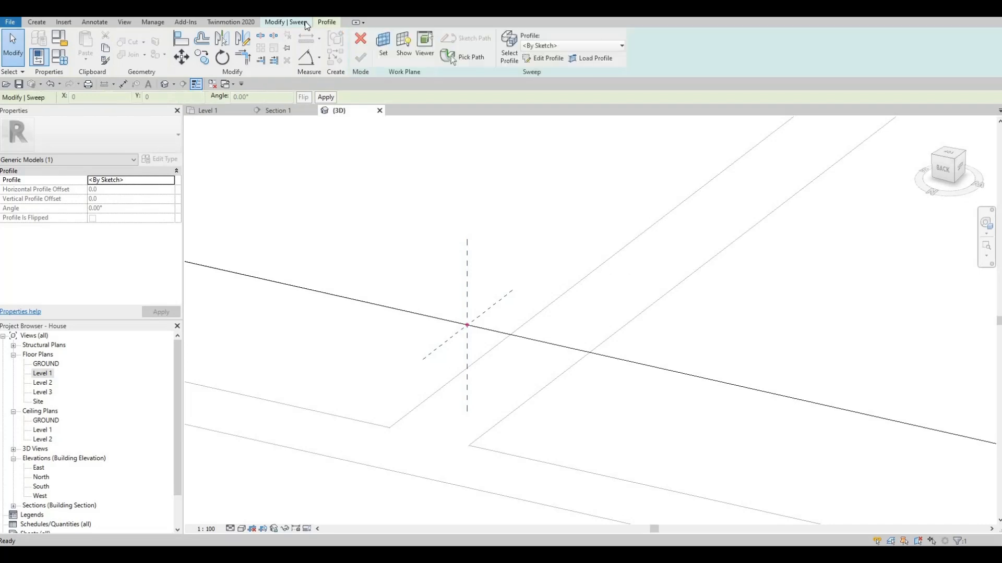
{"action": "left_click", "coordinate": [539, 60]}
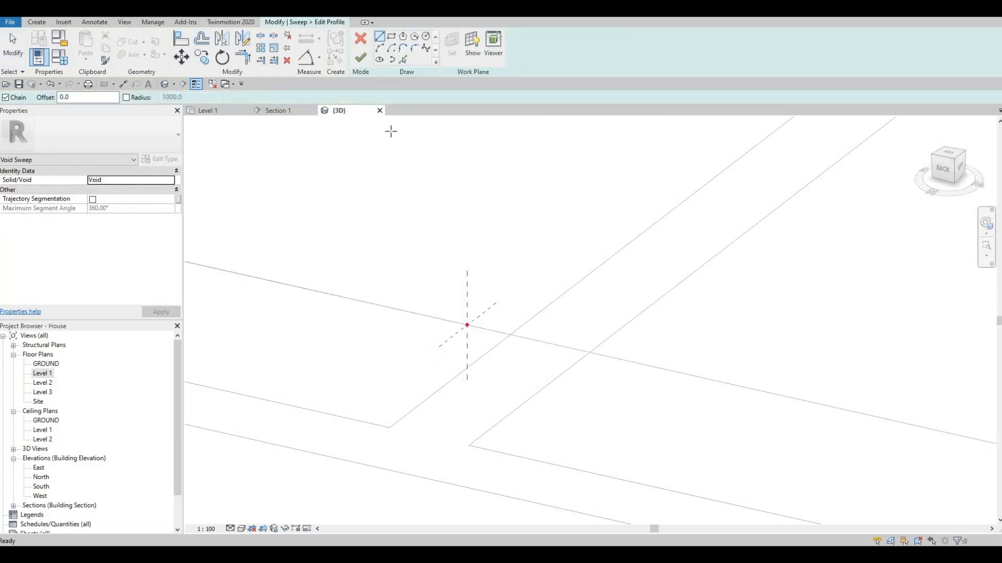
{"action": "left_click", "coordinate": [392, 38]}
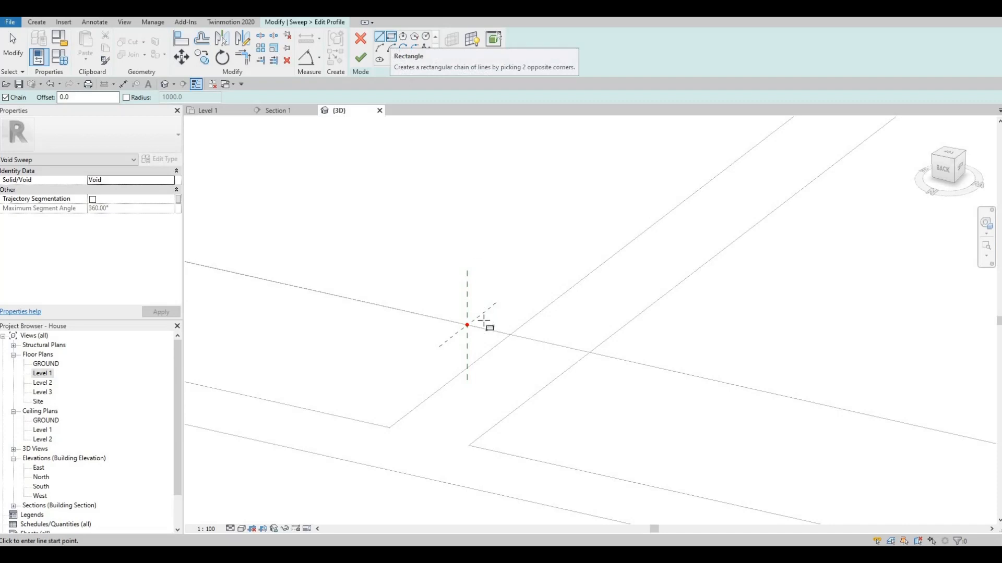
{"action": "left_click", "coordinate": [467, 325]}
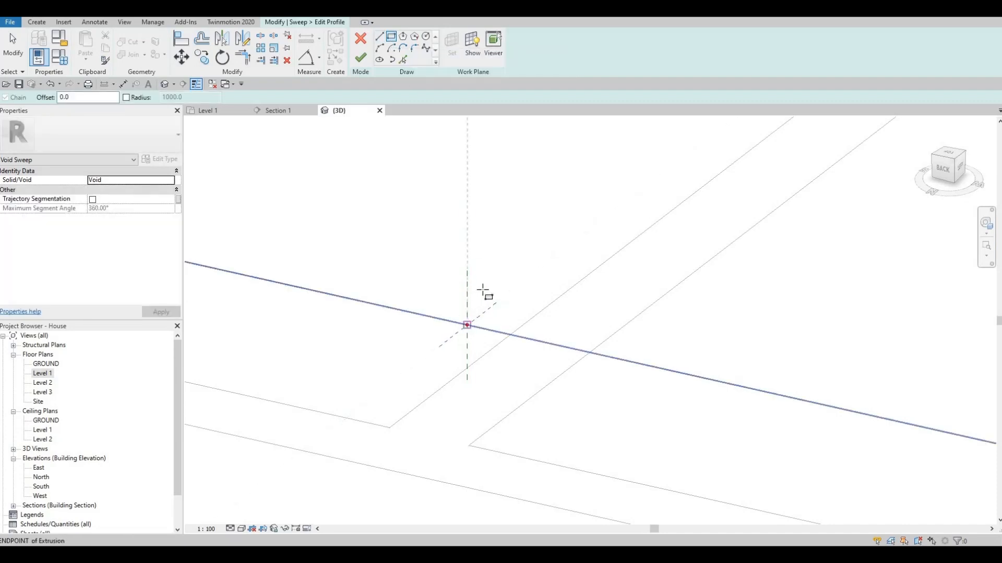
{"action": "left_click", "coordinate": [483, 288]}
{"action": "scroll", "coordinate": [472, 282], "scroll_direction": "up", "scroll_amount": 3}
{"action": "key", "text": "Escape"}
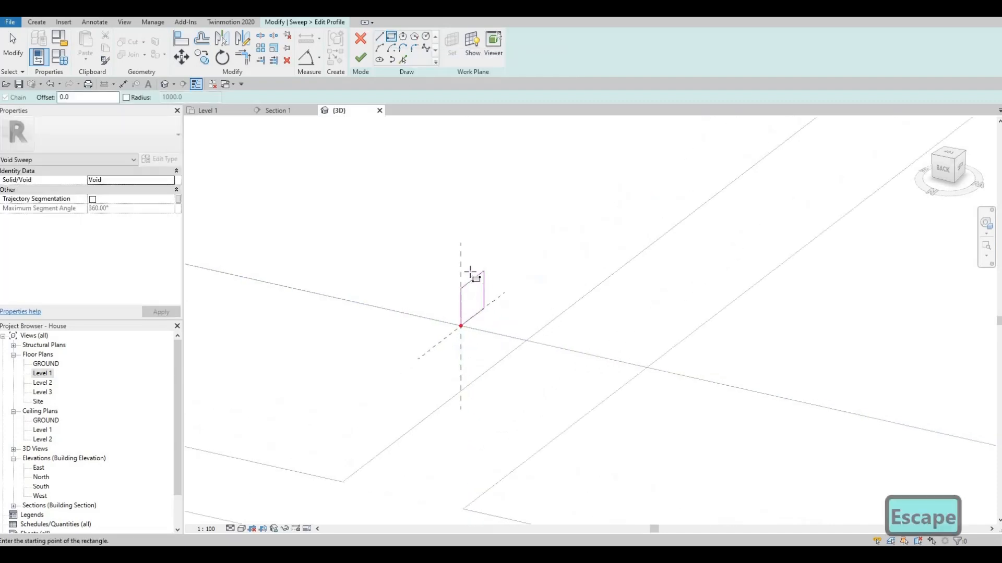
{"action": "key", "text": "Escape"}
{"action": "key", "text": "Escape"}
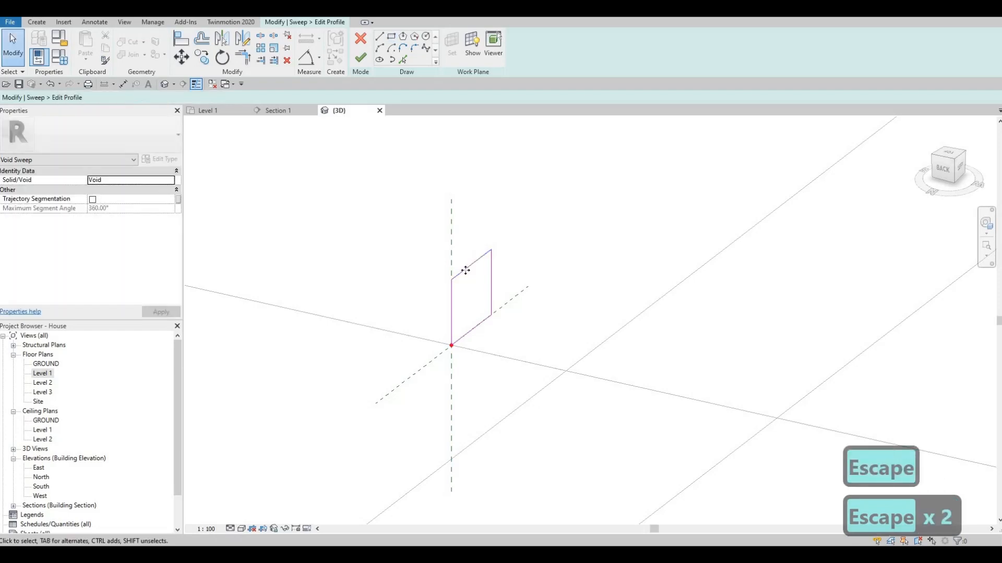
Set the height of the rectangular sweep profile to 100 mm by repositioning its top edge
{"action": "left_click", "coordinate": [437, 328]}
{"action": "left_click", "coordinate": [436, 319]}
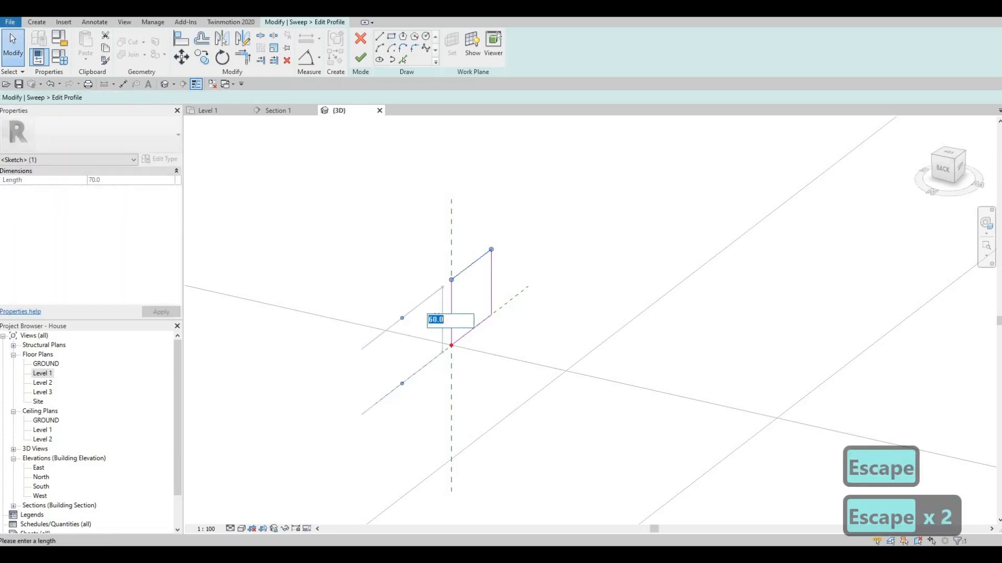
{"action": "type", "text": "100"}
{"action": "key", "text": "Return"}
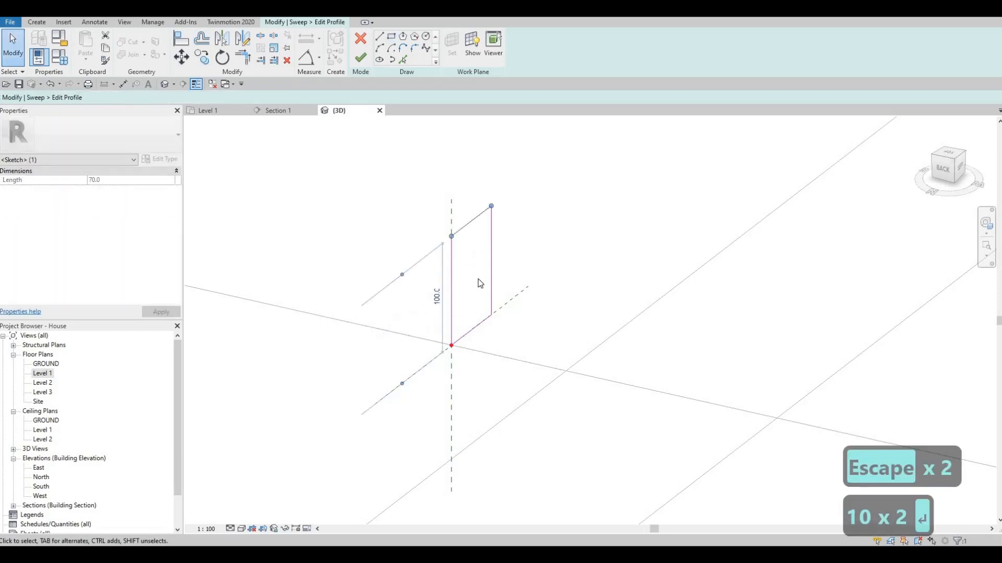
{"action": "key", "text": "Escape"}
{"action": "key", "text": "Escape"}
Set the width of the sweep profile to 50 mm by repositioning its inner vertical edge
{"action": "left_click", "coordinate": [494, 259]}
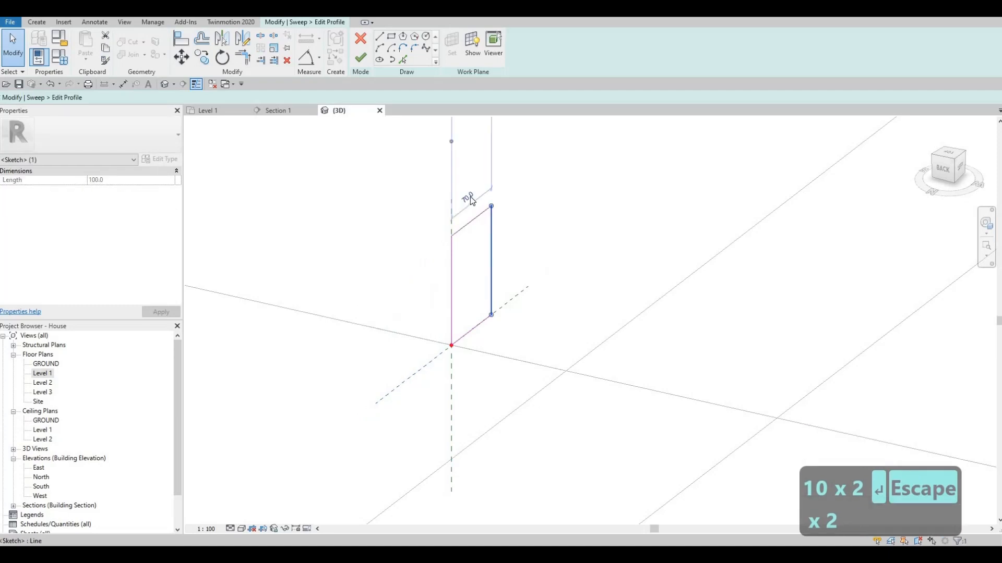
{"action": "left_click", "coordinate": [469, 199]}
{"action": "type", "text": "50"}
{"action": "key", "text": "Return"}
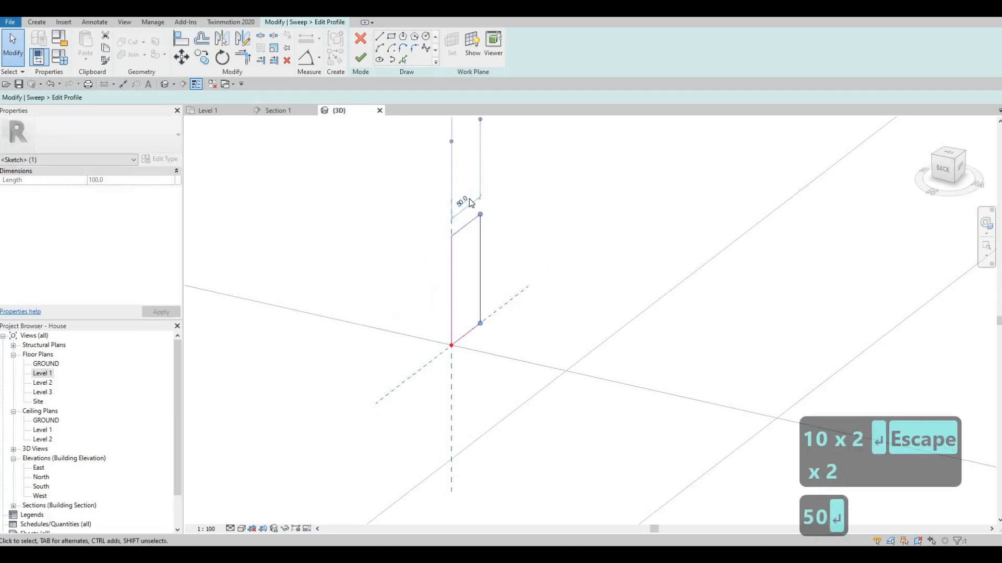
{"action": "scroll", "coordinate": [465, 216], "scroll_direction": "down", "scroll_amount": 5}
{"action": "key", "text": "Escape"}
Finish the rectangular profile sketch and complete the void sweep along the counter block's front bottom edge
{"action": "mouse_move", "coordinate": [512, 264]}
{"action": "middle_mouse_down", "text": "shift"}
{"action": "mouse_move", "coordinate": [485, 315]}
{"action": "mouse_move", "coordinate": [532, 274]}
{"action": "middle_mouse_up", "text": "shift"}
{"action": "scroll", "coordinate": [512, 266], "scroll_direction": "down", "scroll_amount": 2}
{"action": "scroll", "coordinate": [480, 308], "scroll_direction": "down", "scroll_amount": 2}
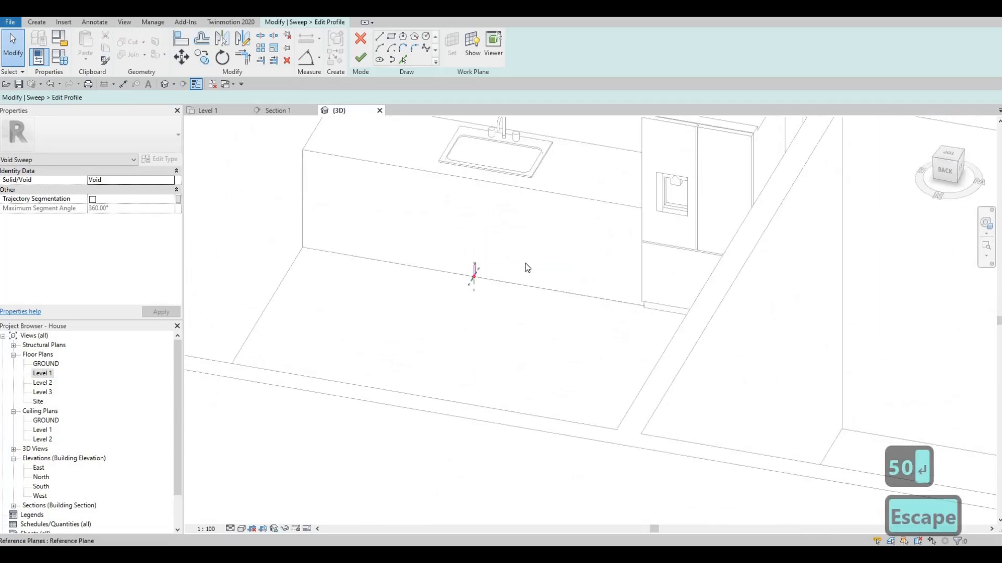
{"action": "scroll", "coordinate": [498, 281], "scroll_direction": "up", "scroll_amount": 2}
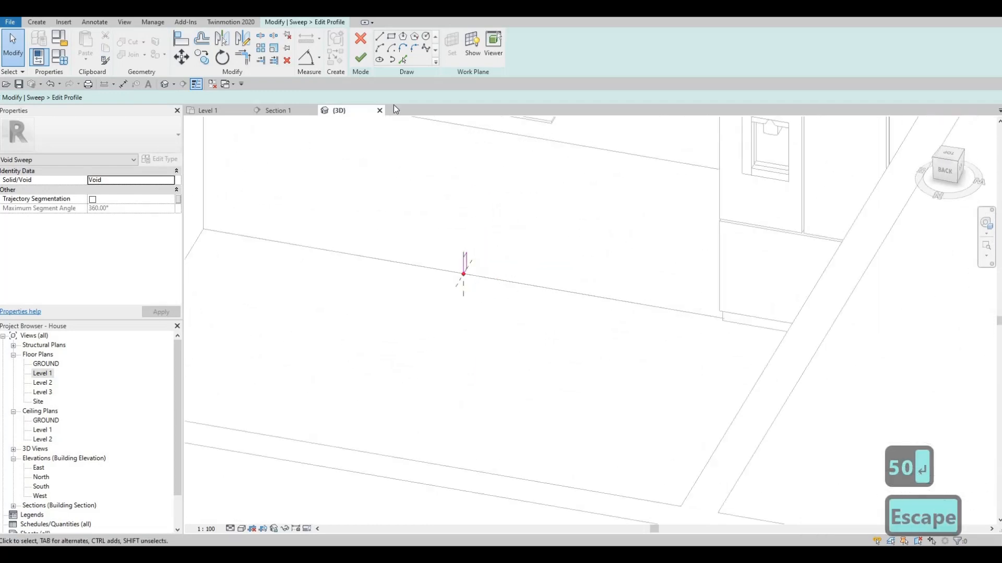
{"action": "left_click", "coordinate": [361, 57]}
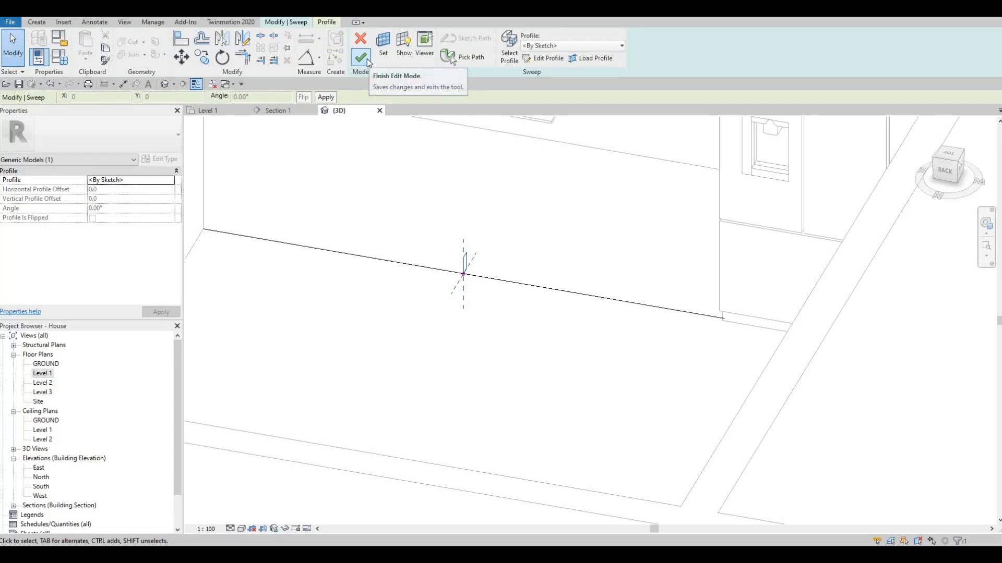
{"action": "left_click", "coordinate": [367, 58]}
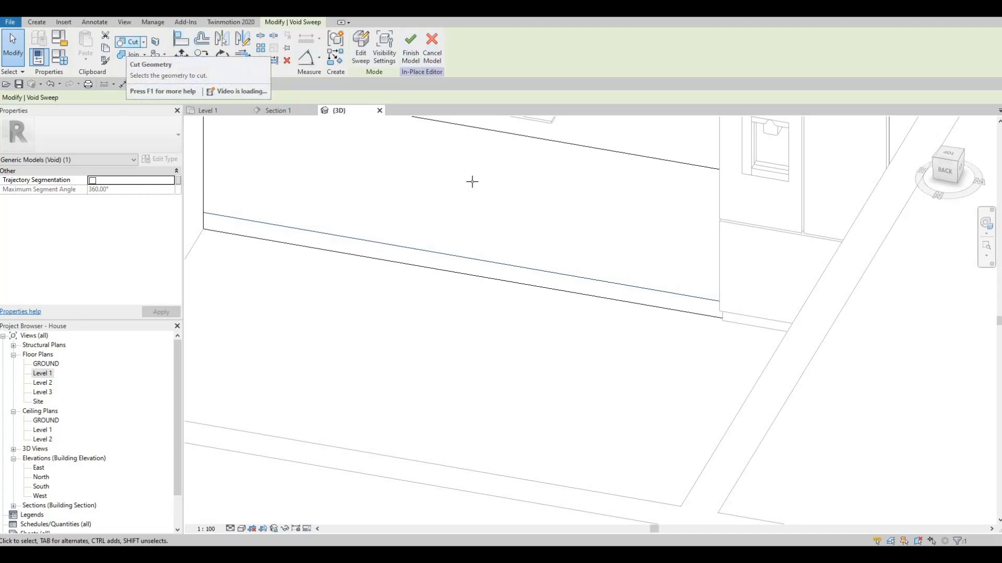
Cut the void sweep out of the counter block with Cut Geometry and inspect the recess along its base
{"action": "left_click", "coordinate": [226, 231]}
{"action": "left_click", "coordinate": [228, 234]}
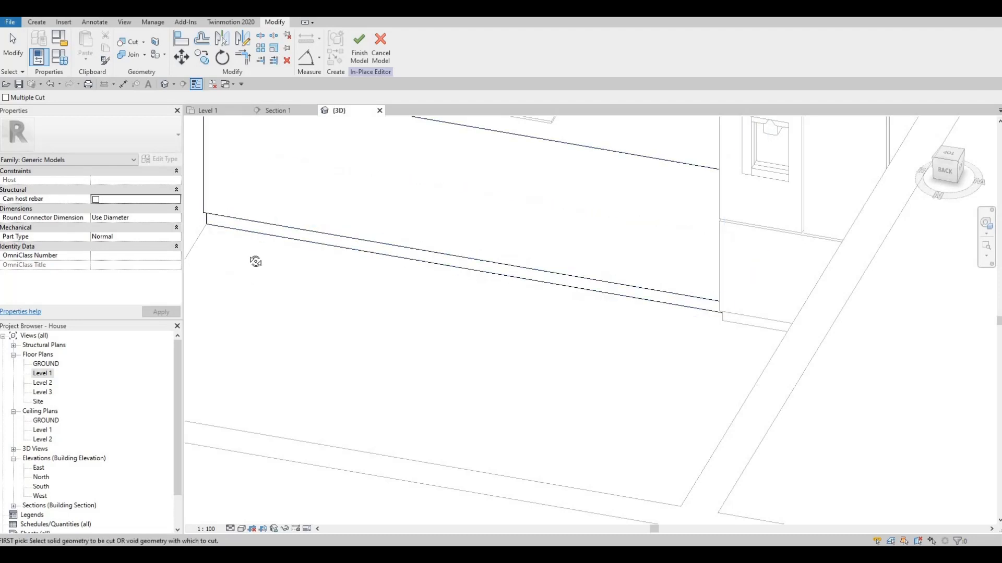
{"action": "middle_click_drag", "start_coordinate": [256, 261], "coordinate": [303, 300], "text": "shift"}
{"action": "middle_click_drag", "start_coordinate": [378, 311], "coordinate": [571, 275], "text": "shift"}
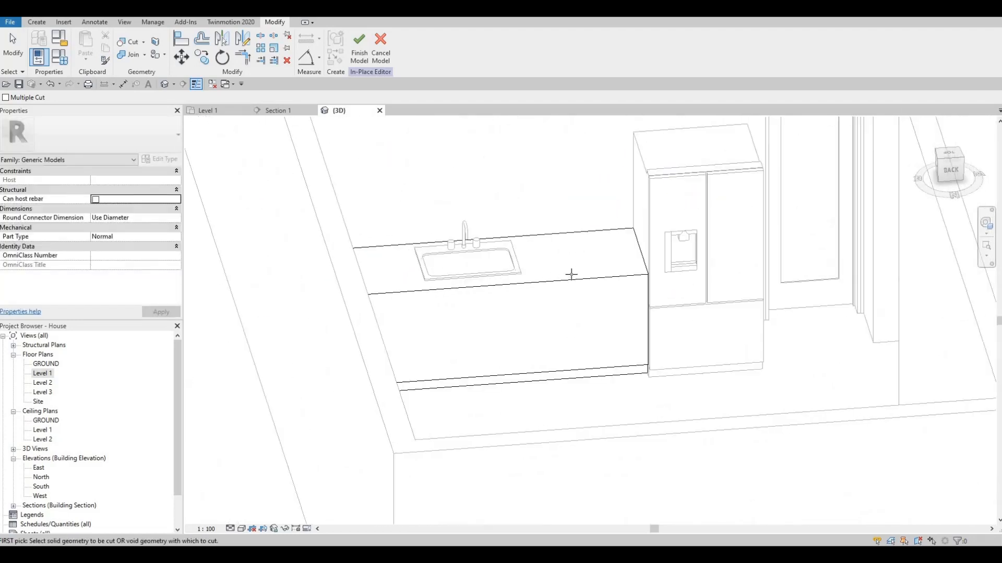
{"action": "scroll", "coordinate": [572, 275], "scroll_direction": "down", "scroll_amount": 2}
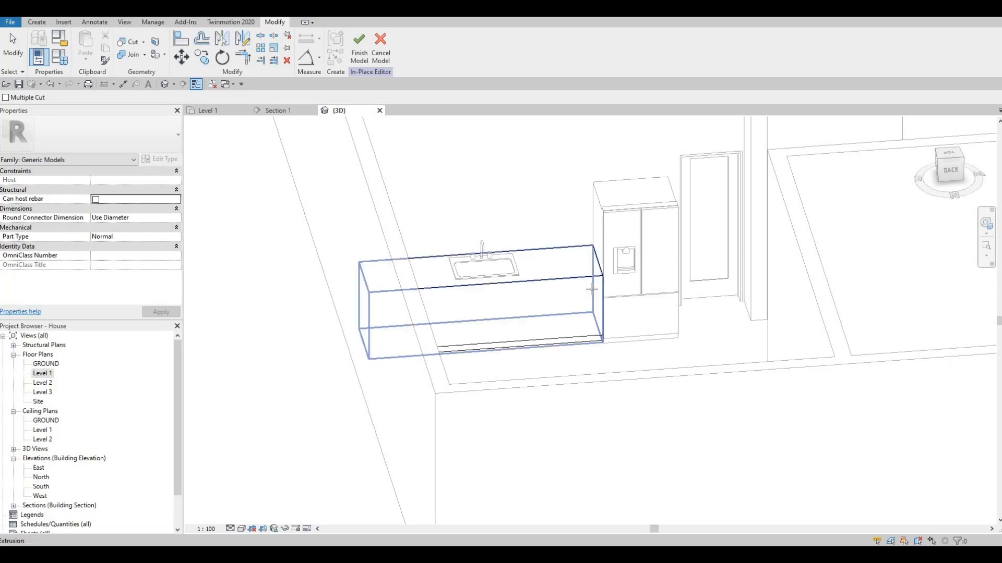
{"action": "scroll", "coordinate": [585, 284], "scroll_direction": "up", "scroll_amount": 2}
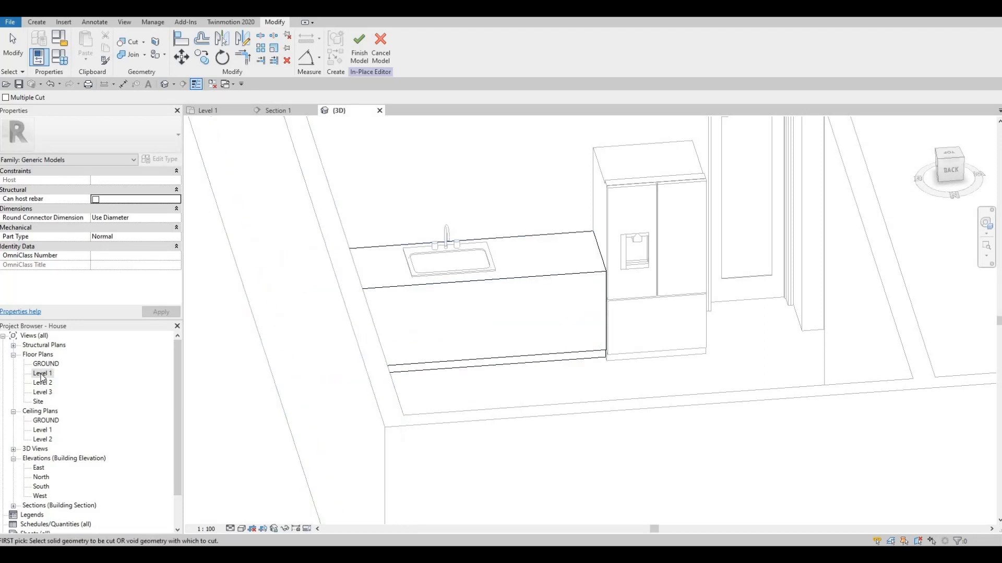
Start a rectangular extrusion in the Level 1 floor plan with Extrusion Start 900 and Extrusion End 925
{"action": "double_click", "coordinate": [42, 373]}
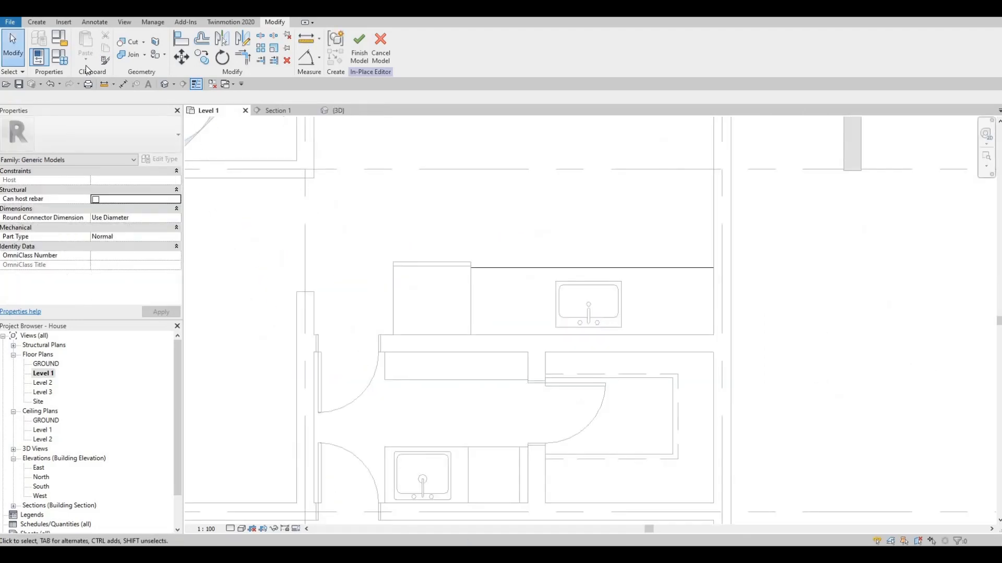
{"action": "left_click", "coordinate": [35, 22]}
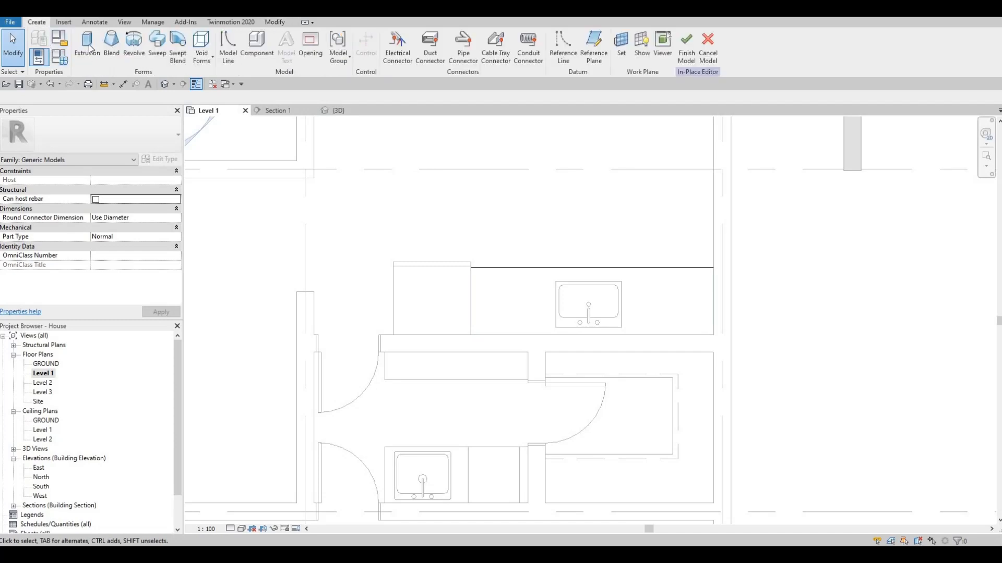
{"action": "left_click", "coordinate": [88, 46]}
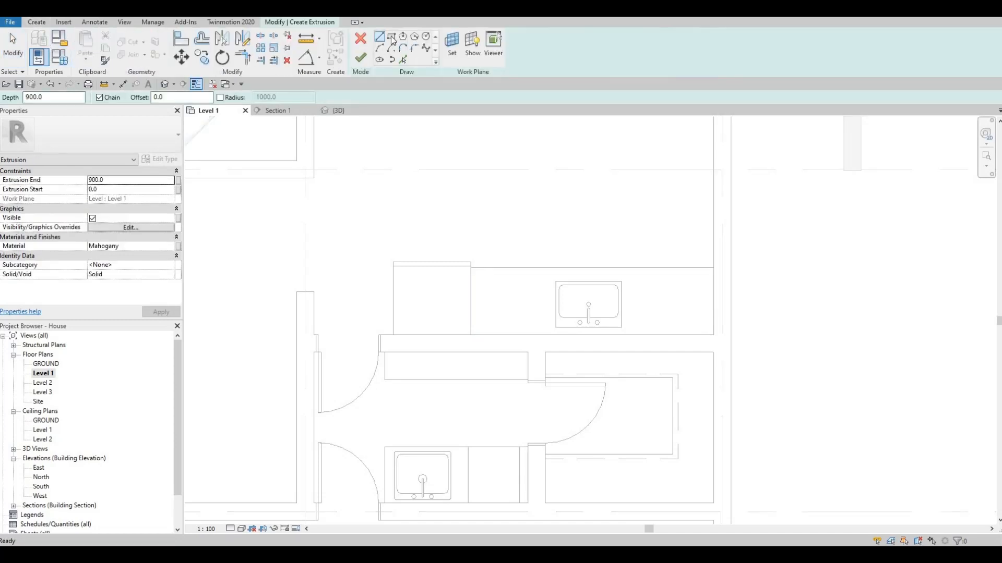
{"action": "left_click", "coordinate": [391, 38]}
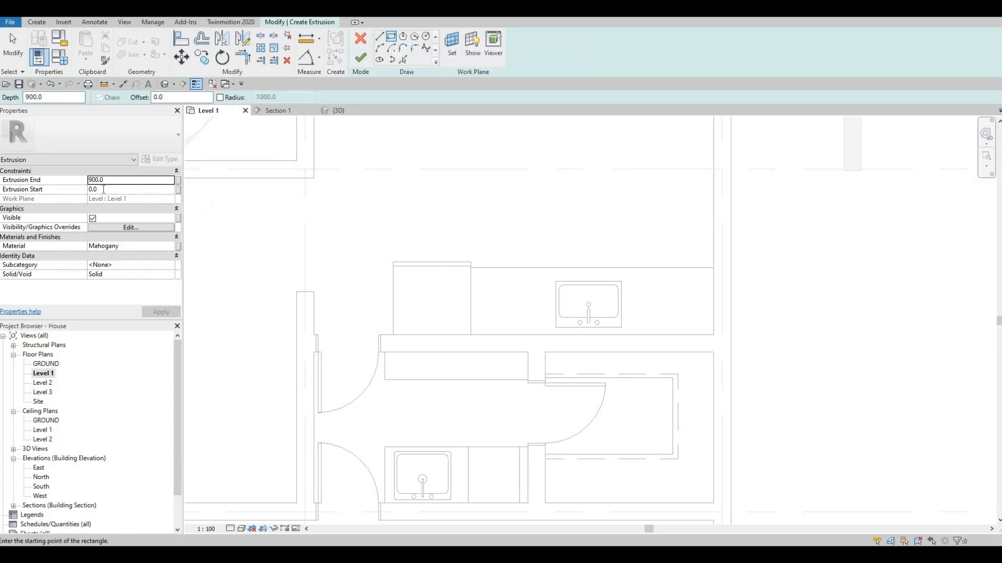
{"action": "left_click", "coordinate": [104, 189]}
{"action": "type", "text": "900"}
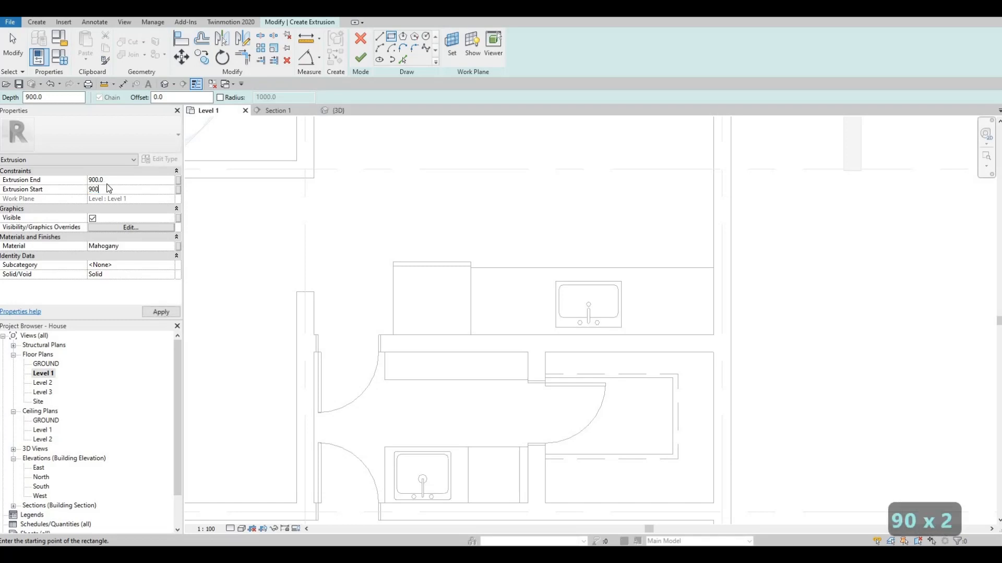
{"action": "left_click", "coordinate": [110, 180]}
{"action": "type", "text": "925"}
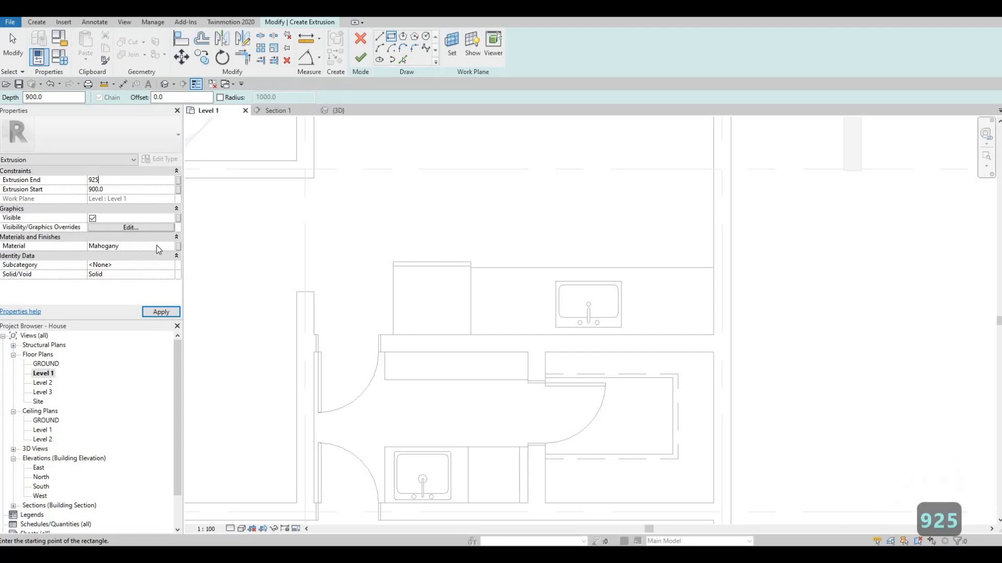
Assign the Fieldstone material from the AEC Materials Stone library to the new extrusion
{"action": "left_click", "coordinate": [170, 246]}
{"action": "left_click", "coordinate": [172, 246]}
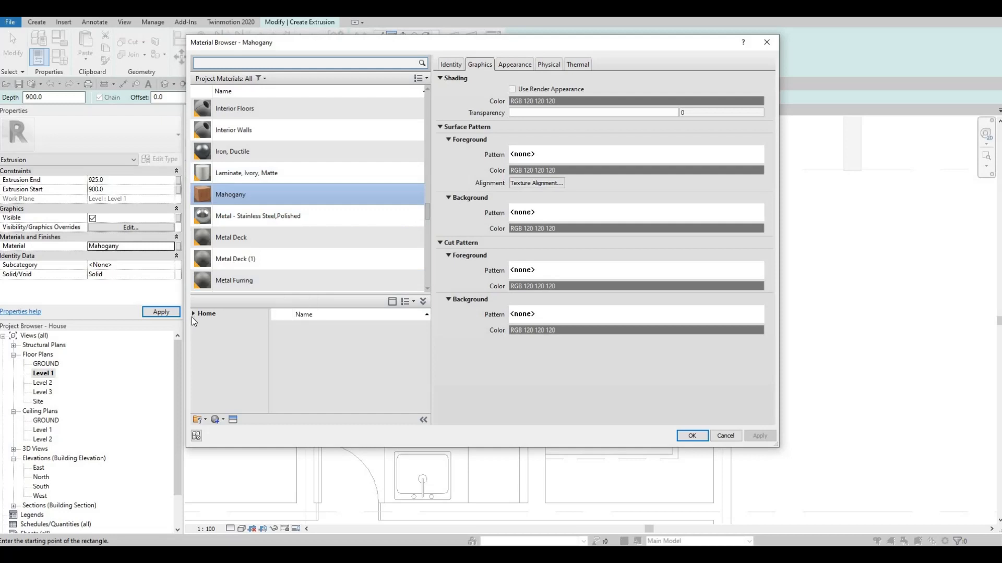
{"action": "left_click", "coordinate": [193, 314]}
{"action": "left_click", "coordinate": [198, 335]}
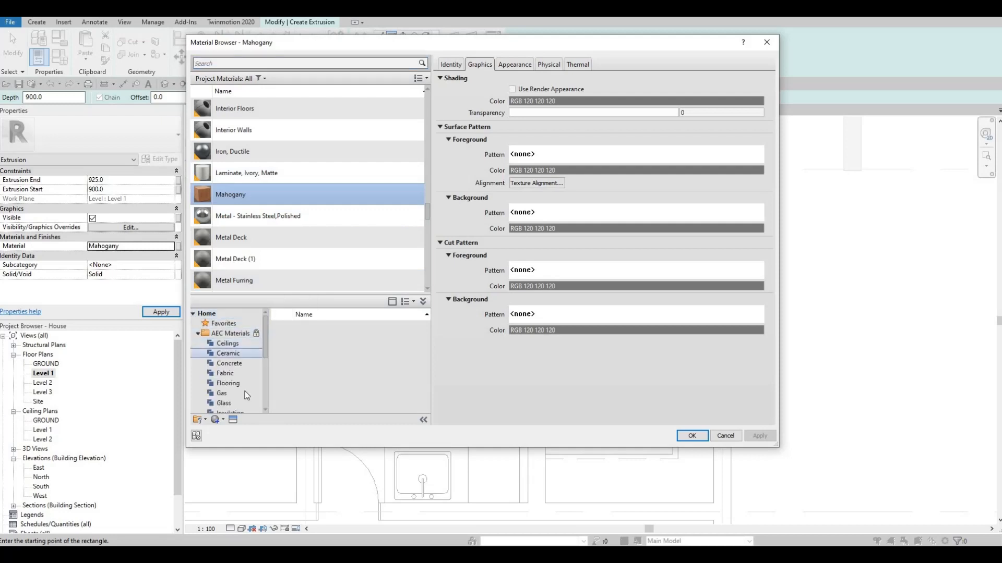
{"action": "scroll", "coordinate": [242, 392], "scroll_direction": "down", "scroll_amount": 3}
{"action": "scroll", "coordinate": [234, 397], "scroll_direction": "down", "scroll_amount": 2}
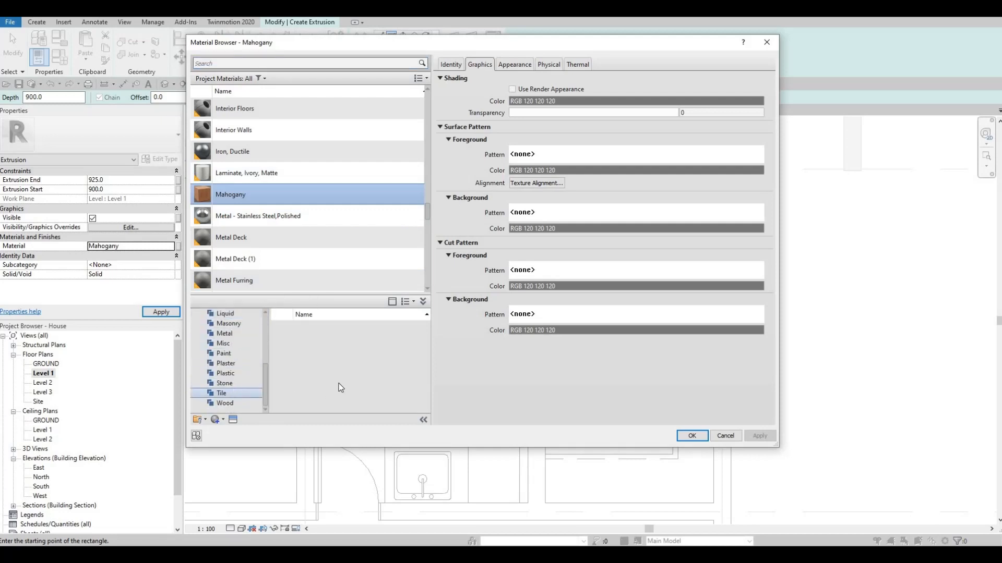
{"action": "left_click", "coordinate": [224, 383]}
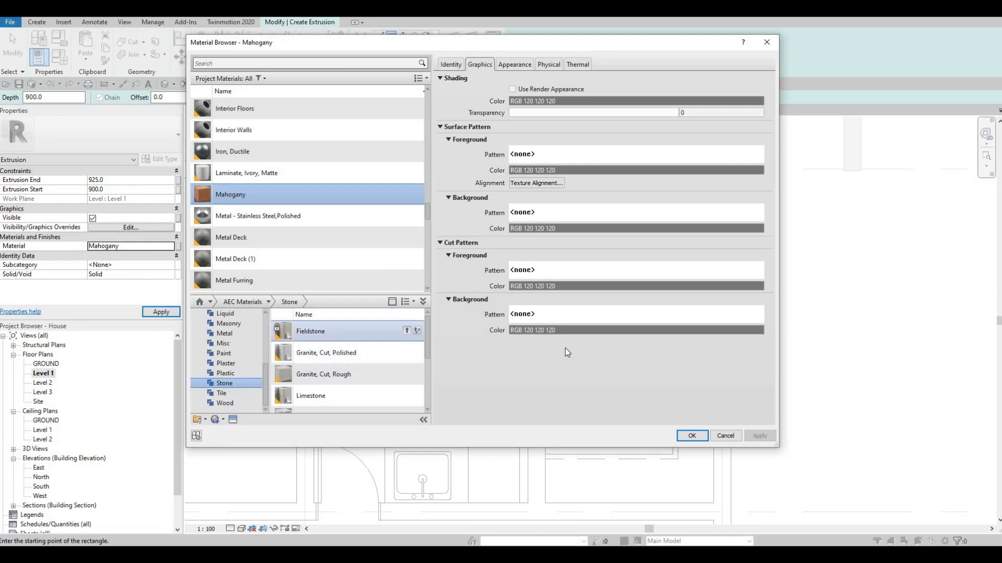
{"action": "left_click", "coordinate": [760, 436]}
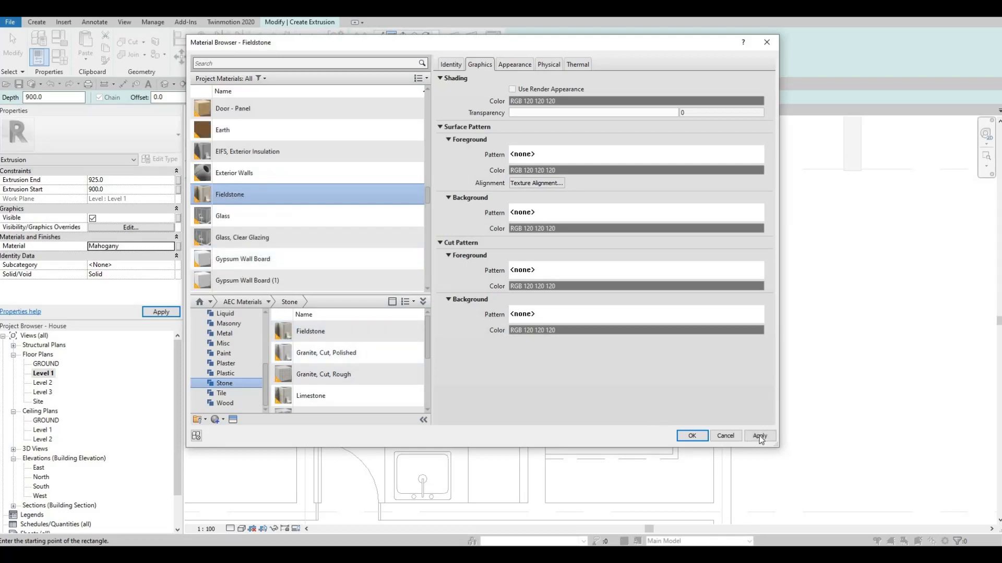
{"action": "left_click", "coordinate": [692, 436]}
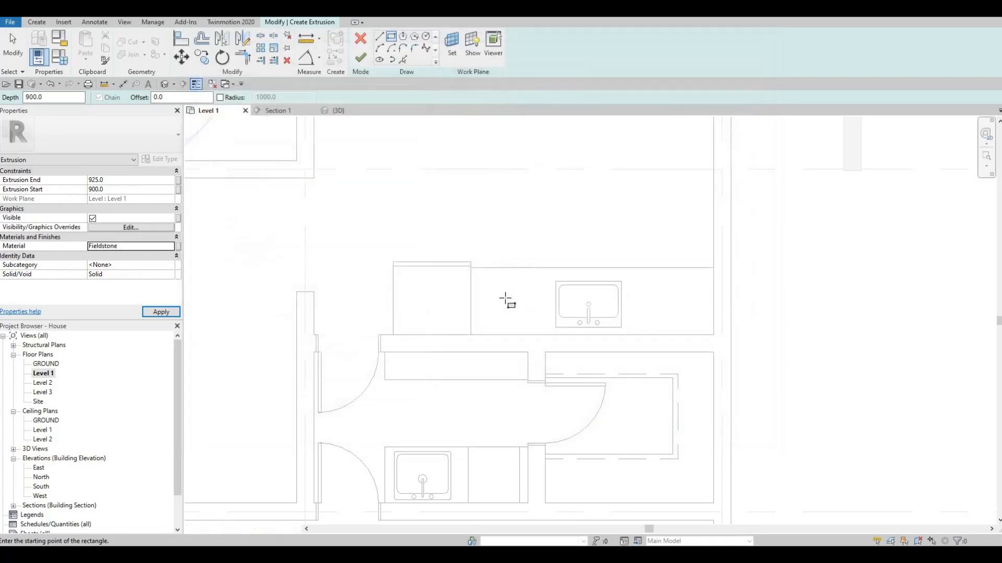
Draw the countertop rectangle from the refrigerator's side to the opposite wall corner, finish the extrusion and check it in 3D
{"action": "scroll", "coordinate": [466, 261], "scroll_direction": "up", "scroll_amount": 2}
{"action": "left_click", "coordinate": [464, 260]}
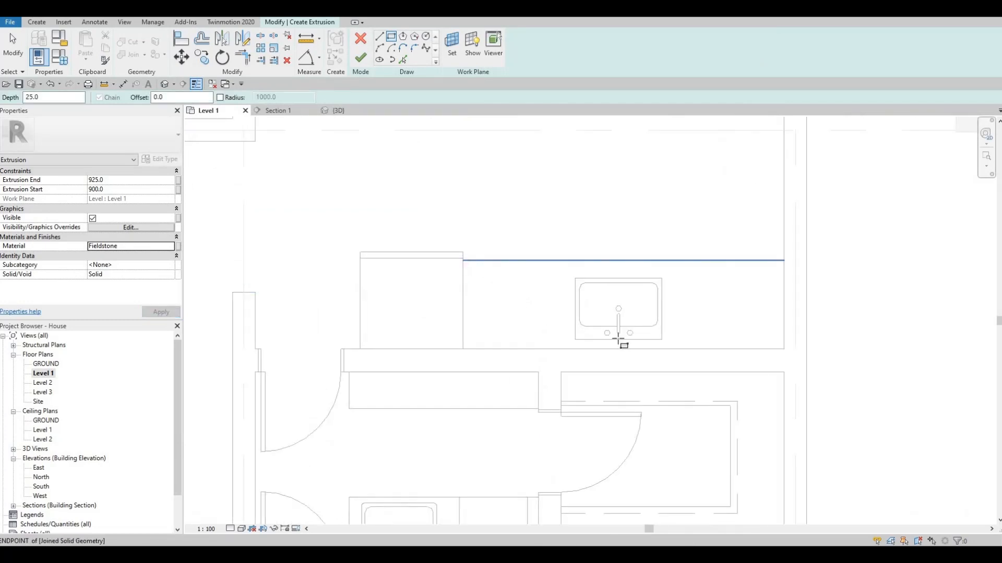
{"action": "left_click", "coordinate": [784, 349]}
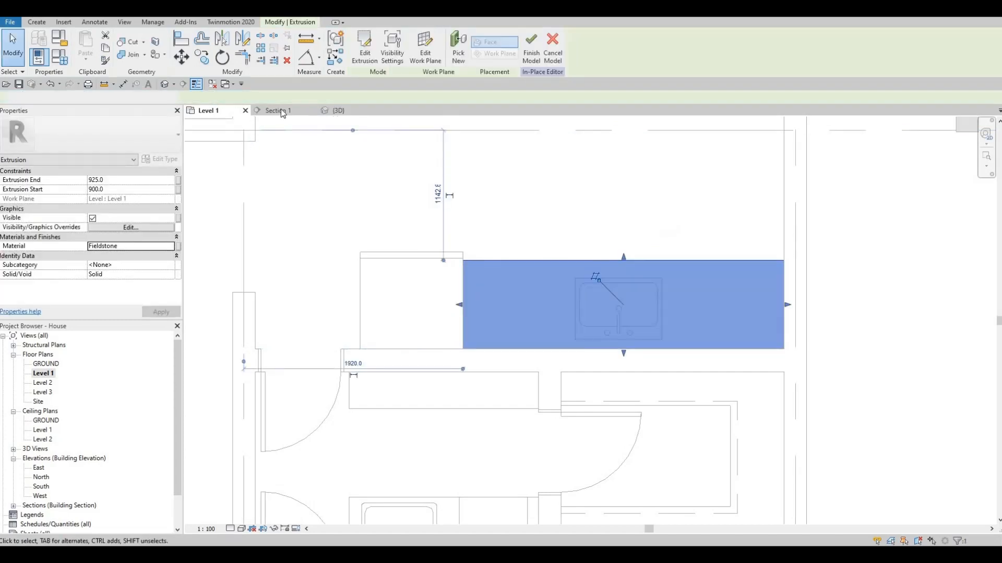
{"action": "left_click", "coordinate": [339, 111]}
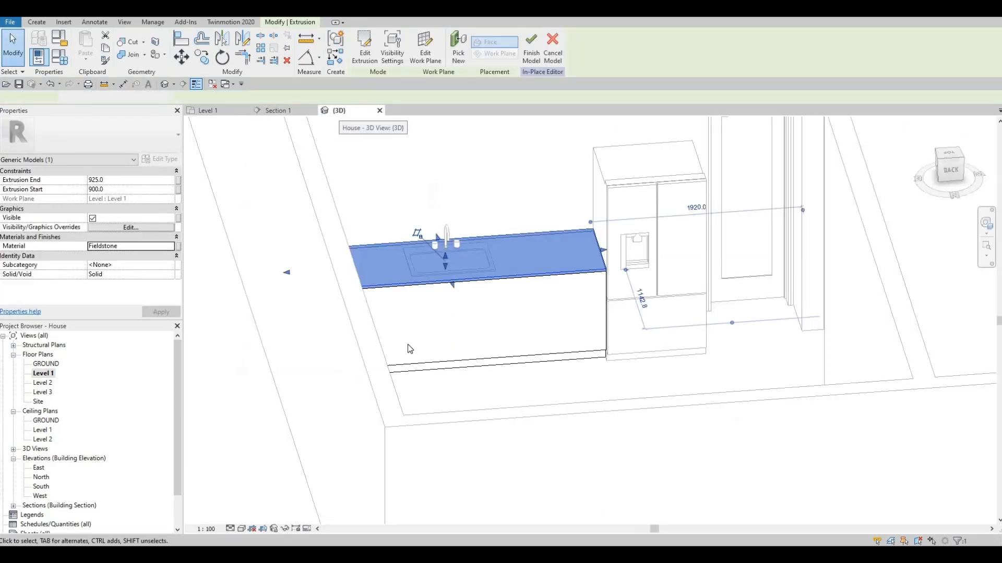
{"action": "key", "text": "Escape"}
{"action": "key", "text": "Escape"}
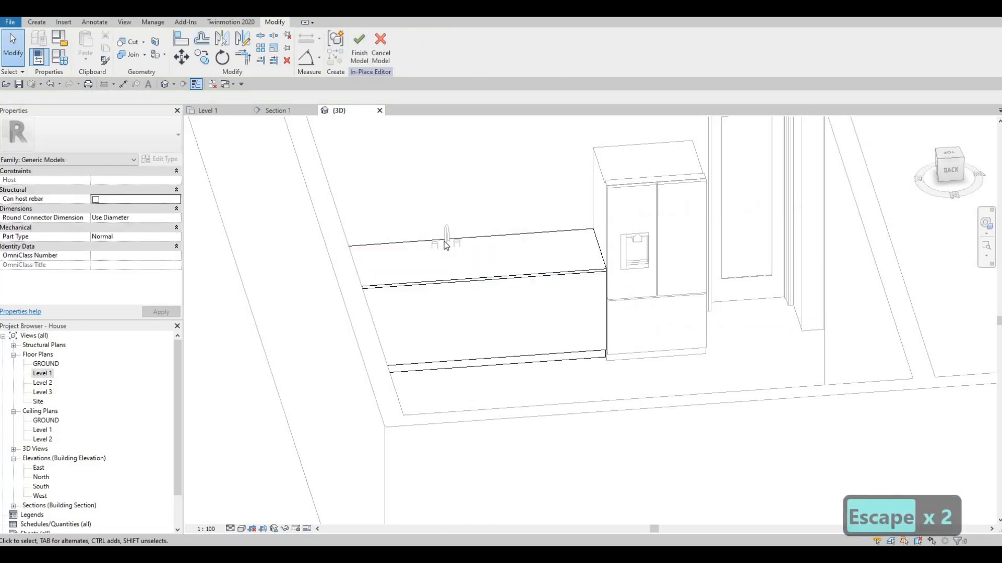
{"action": "scroll", "coordinate": [446, 245], "scroll_direction": "up", "scroll_amount": 2}
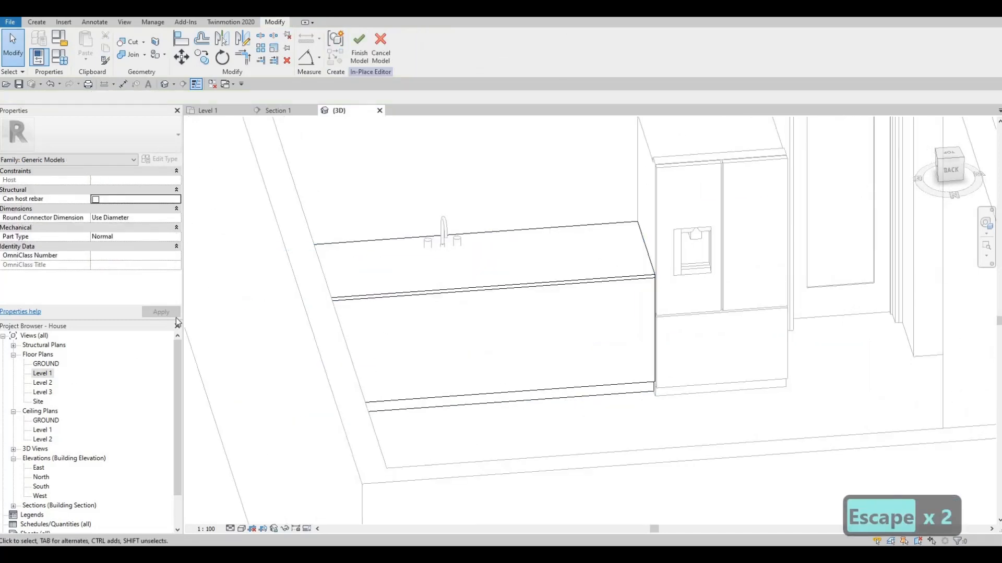
Open the Section 1 view and finish the in-place counter model
{"action": "left_click", "coordinate": [279, 110]}
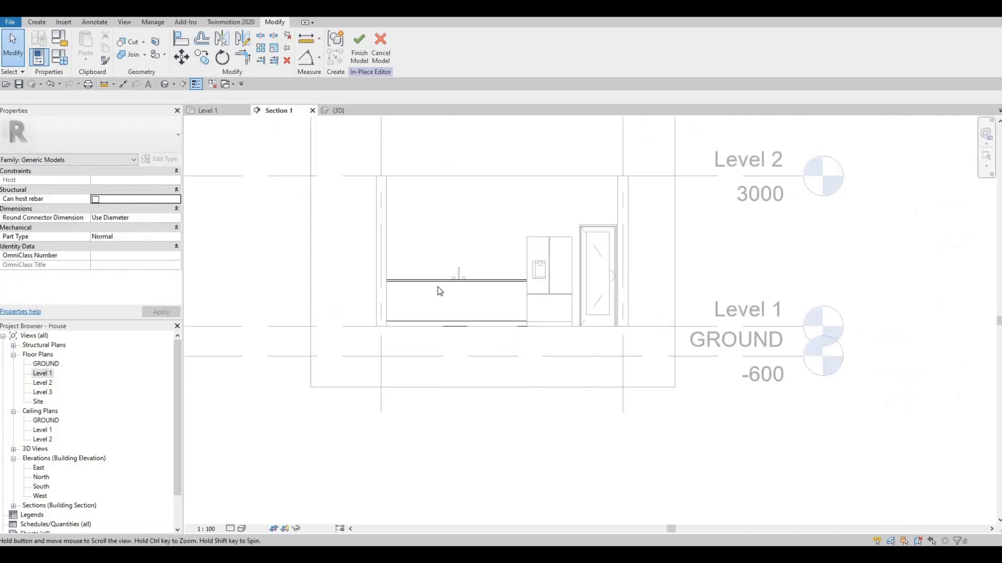
{"action": "scroll", "coordinate": [439, 291], "scroll_direction": "up", "scroll_amount": 5}
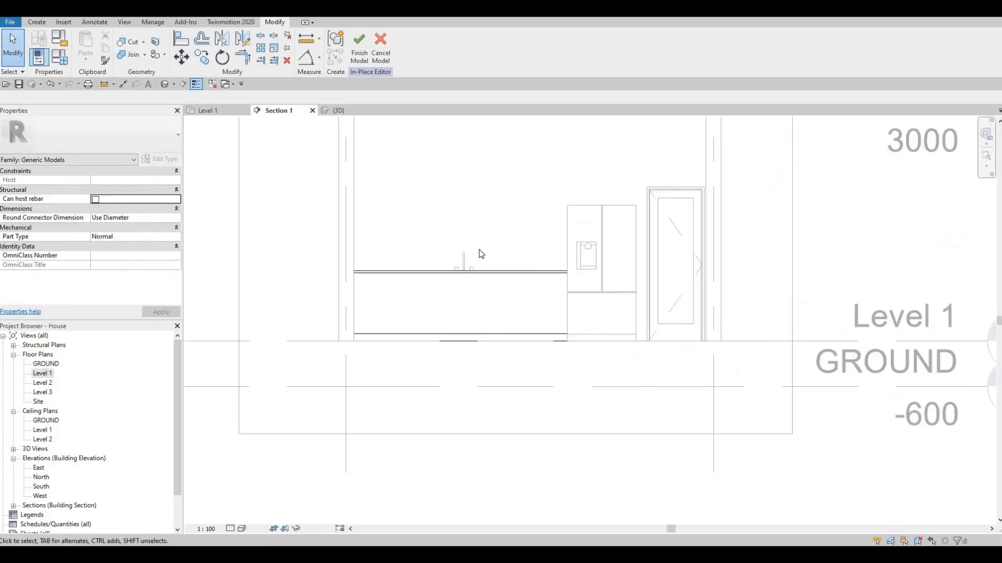
{"action": "left_click", "coordinate": [358, 54]}
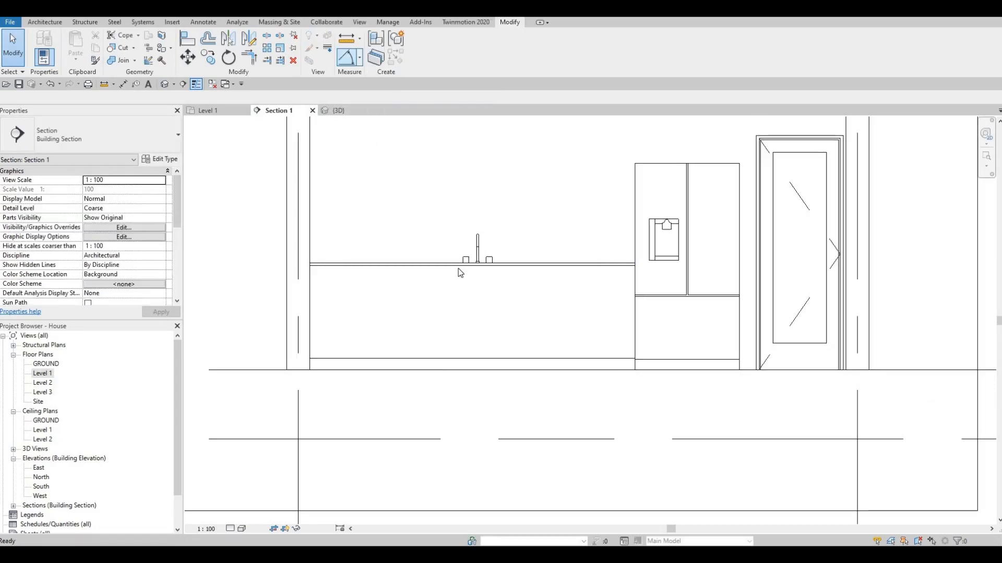
Nudge the kitchen sink upward in Section 1 to an elevation of 50 mm from Level 1
{"action": "scroll", "coordinate": [478, 243], "scroll_direction": "up", "scroll_amount": 2}
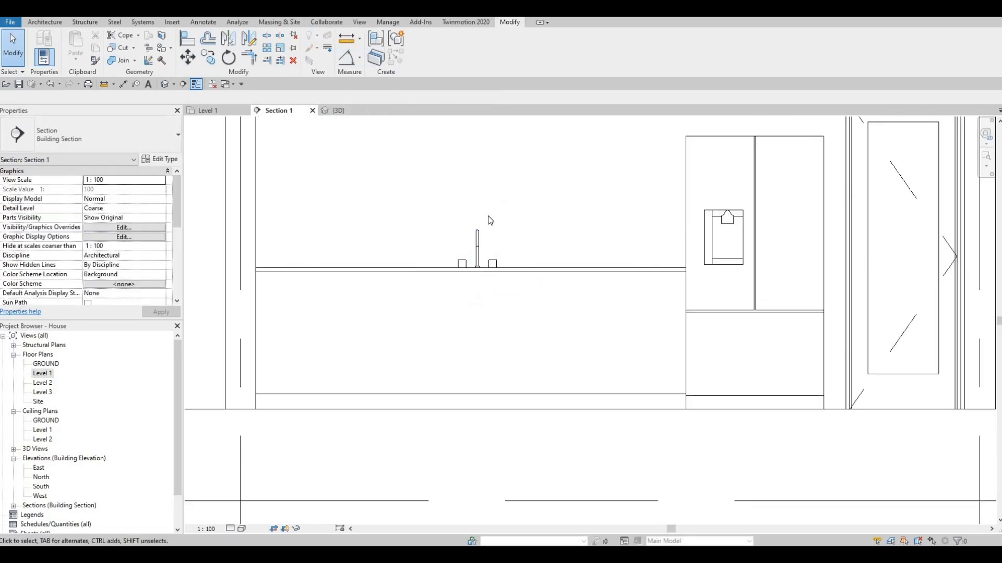
{"action": "left_click", "coordinate": [490, 295]}
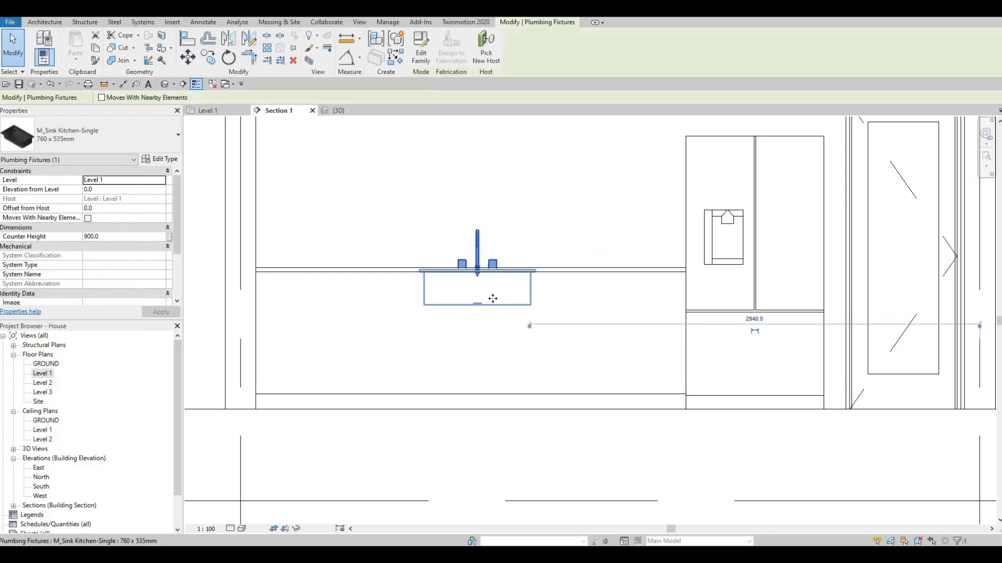
{"action": "scroll", "coordinate": [493, 300], "scroll_direction": "up", "scroll_amount": 3}
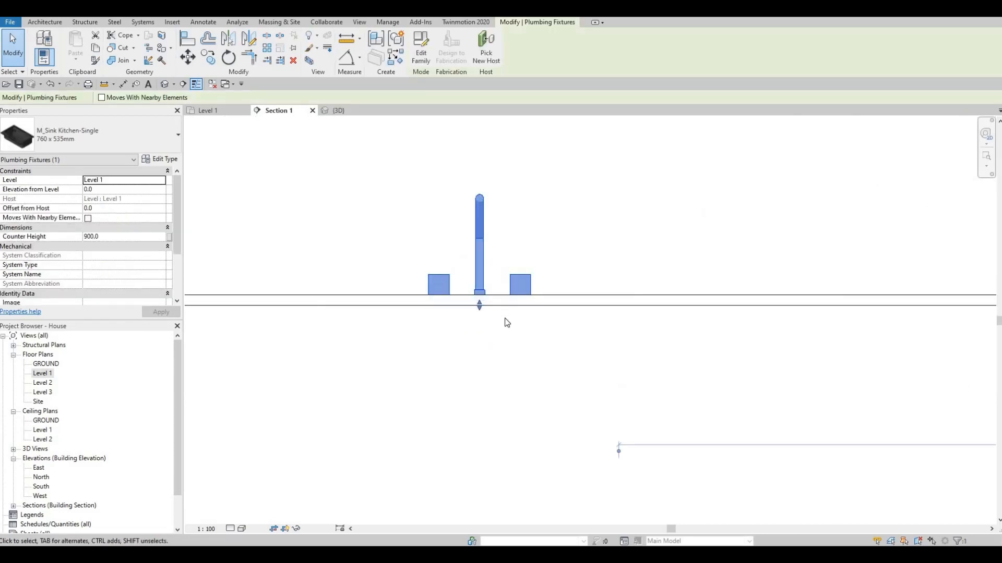
{"action": "key", "text": "Up"}
{"action": "key", "text": "Up"}
{"action": "key", "text": "Up"}
{"action": "key", "text": "Up"}
{"action": "key", "text": "Up"}
{"action": "key", "text": "Up"}
{"action": "key", "text": "Up"}
{"action": "key", "text": "Up"}
{"action": "key", "text": "Up"}
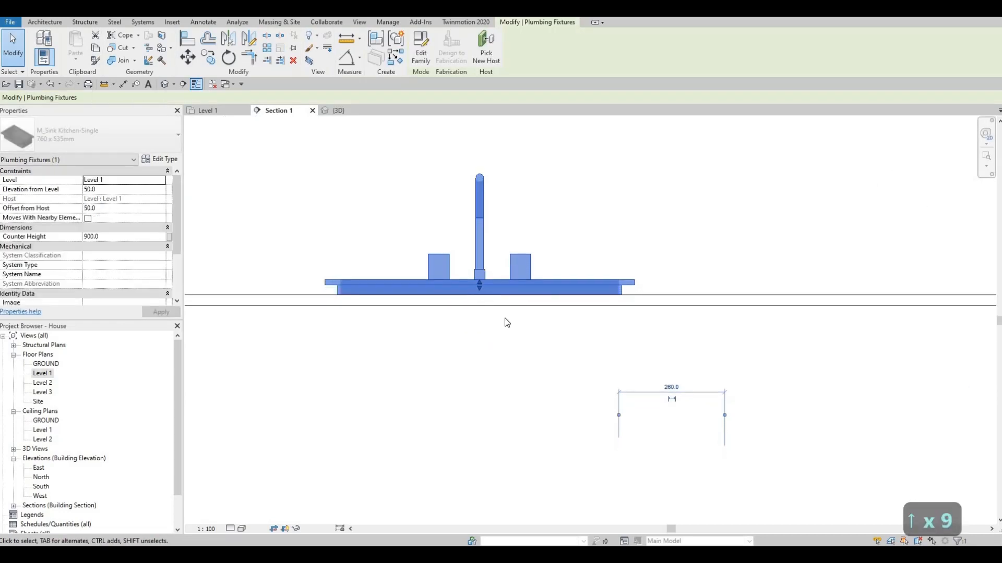
{"action": "key", "text": "Escape"}
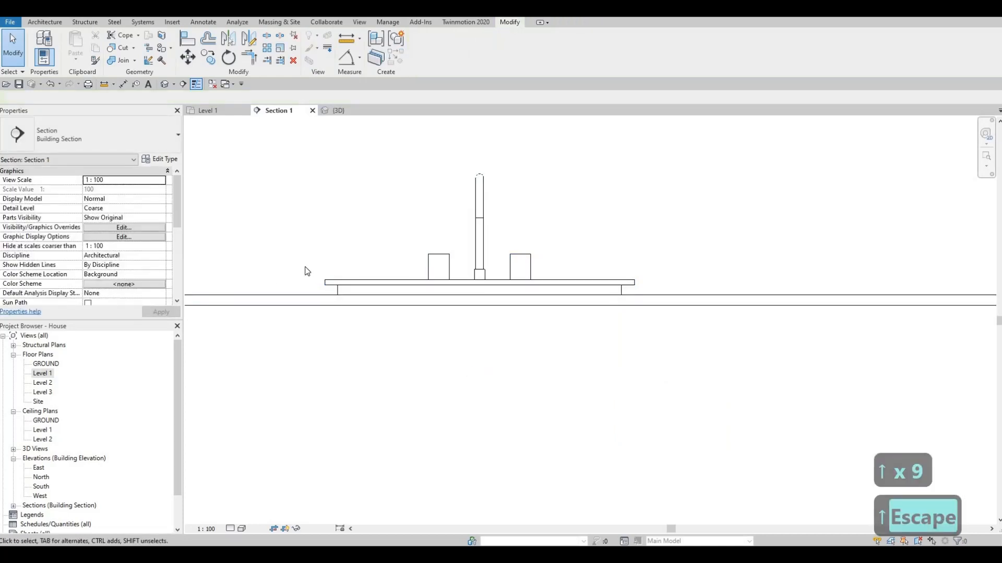
Align the underside of the sink's rim with the countertop's top surface and check the sink in 3D
{"action": "key", "text": "a"}
{"action": "key", "text": "l"}
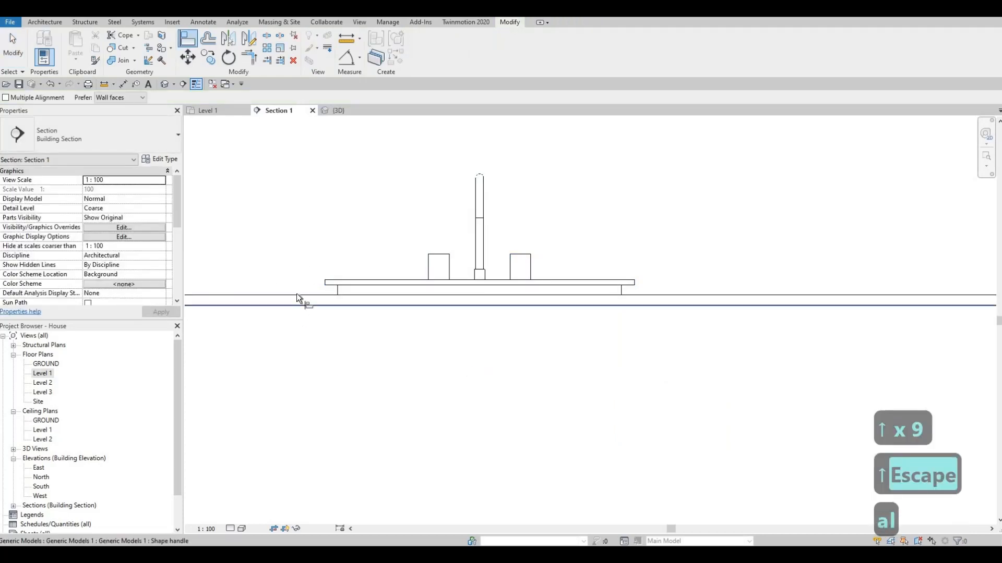
{"action": "left_click", "coordinate": [406, 286]}
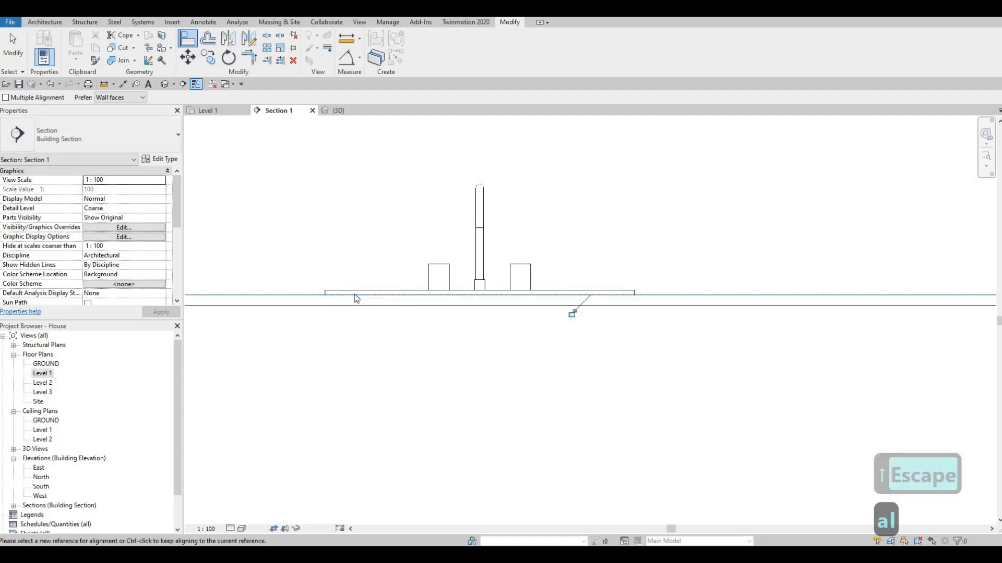
{"action": "key", "text": "Escape"}
{"action": "key", "text": "Escape"}
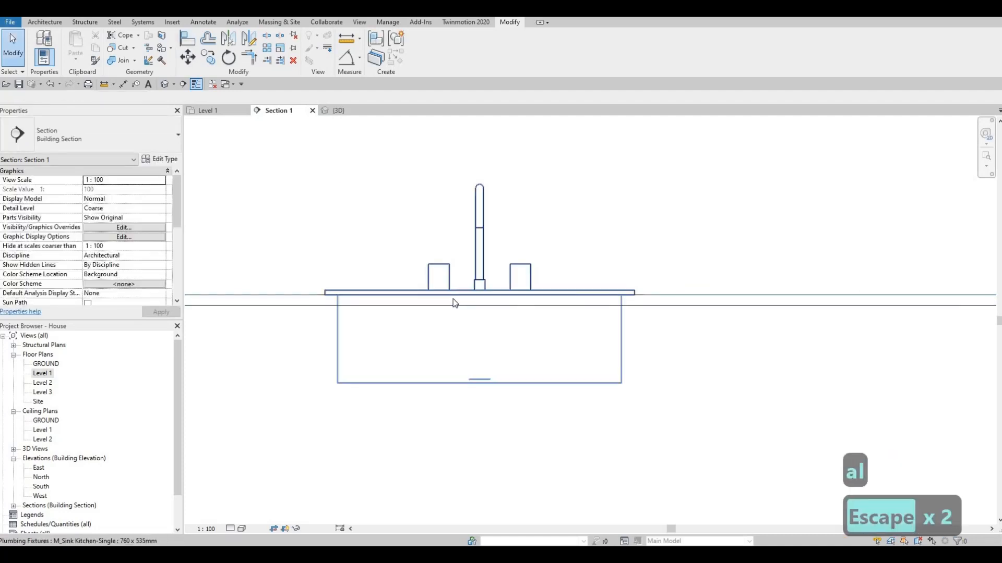
{"action": "left_click", "coordinate": [330, 113]}
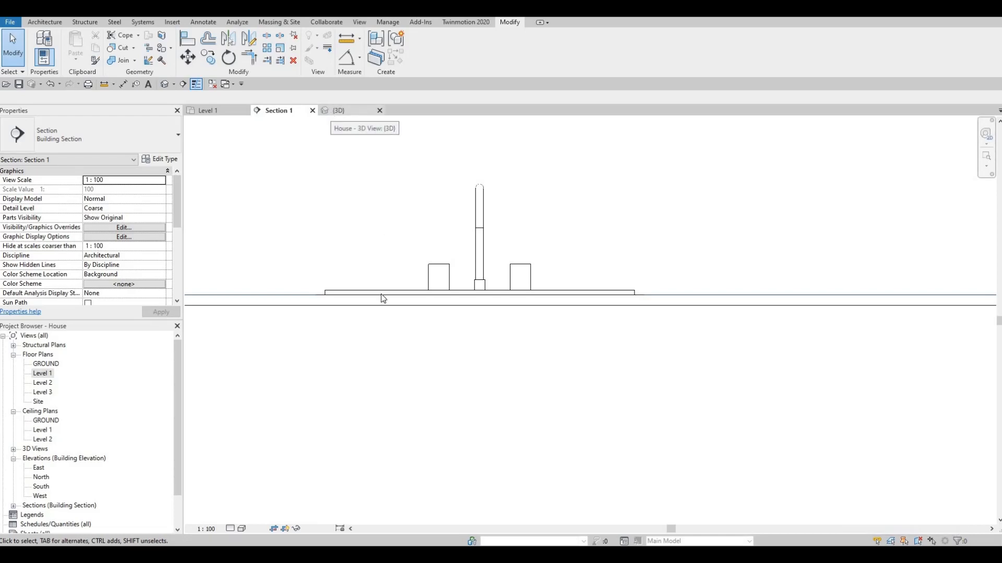
{"action": "middle_click_drag", "start_coordinate": [387, 451], "coordinate": [458, 277], "text": "shift"}
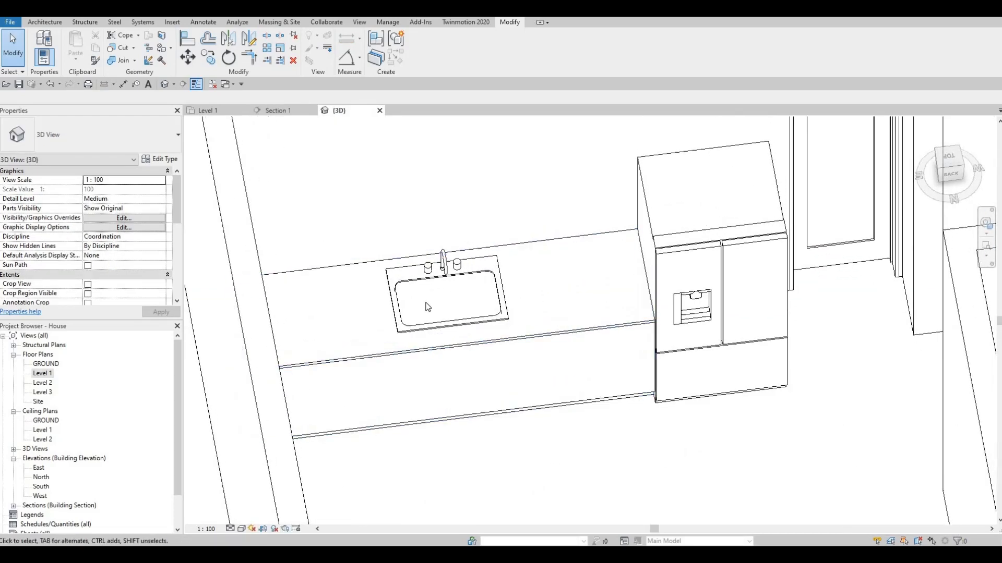
{"action": "scroll", "coordinate": [434, 293], "scroll_direction": "up", "scroll_amount": 3}
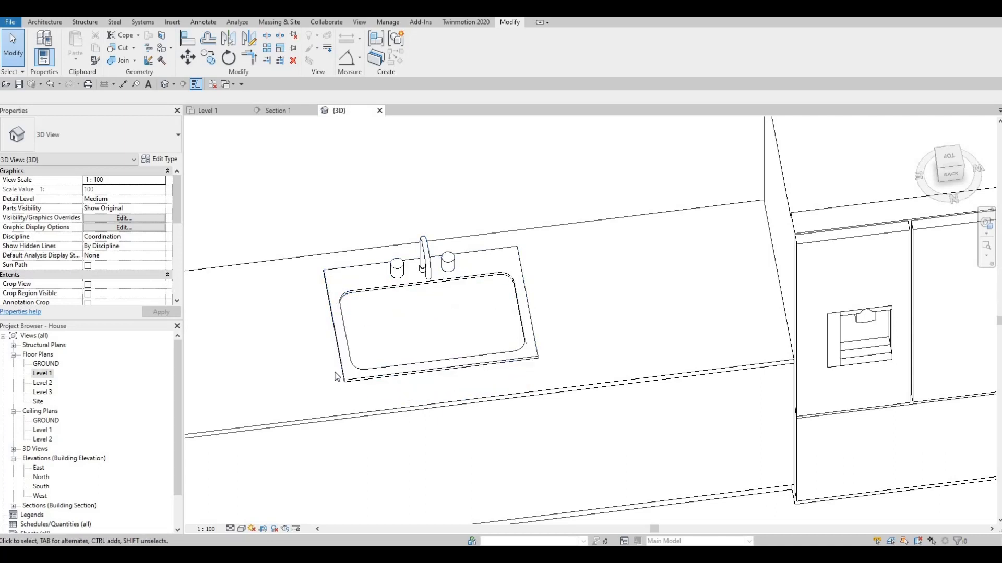
{"action": "middle_click_drag", "start_coordinate": [522, 389], "coordinate": [605, 350]}
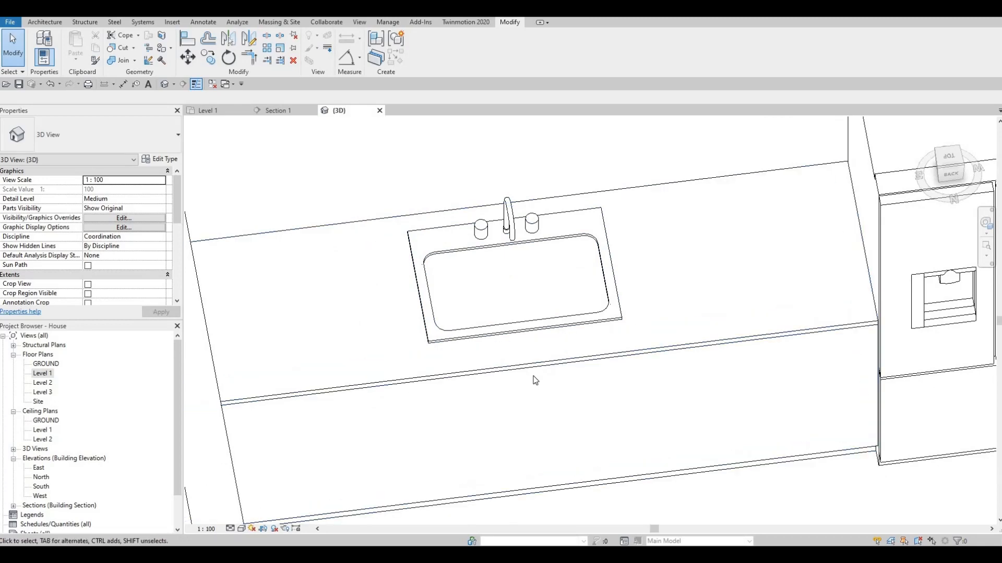
Edit the counter in place from the Level 1 plan and start a rectangular void extrusion
{"action": "double_click", "coordinate": [43, 374]}
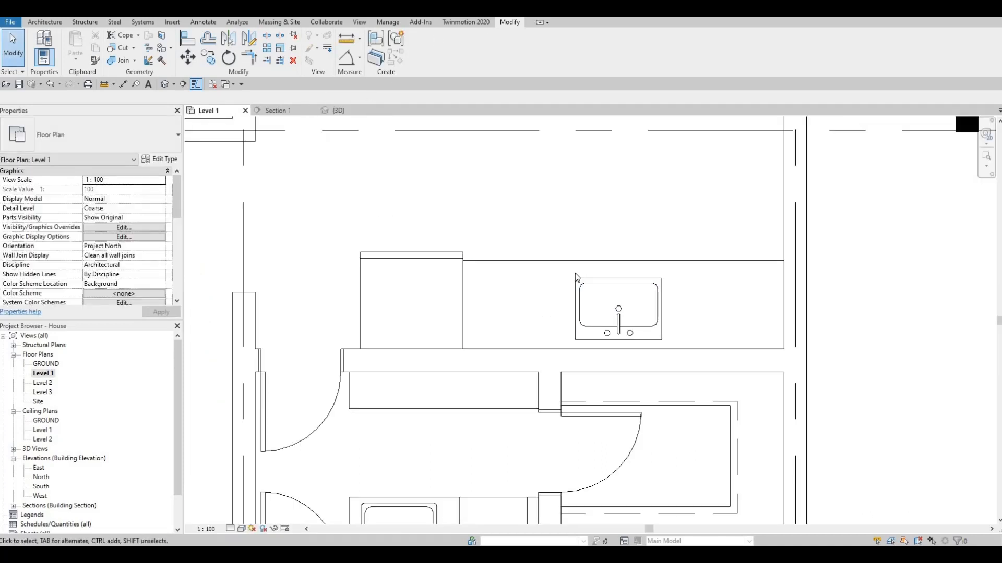
{"action": "left_click", "coordinate": [604, 268]}
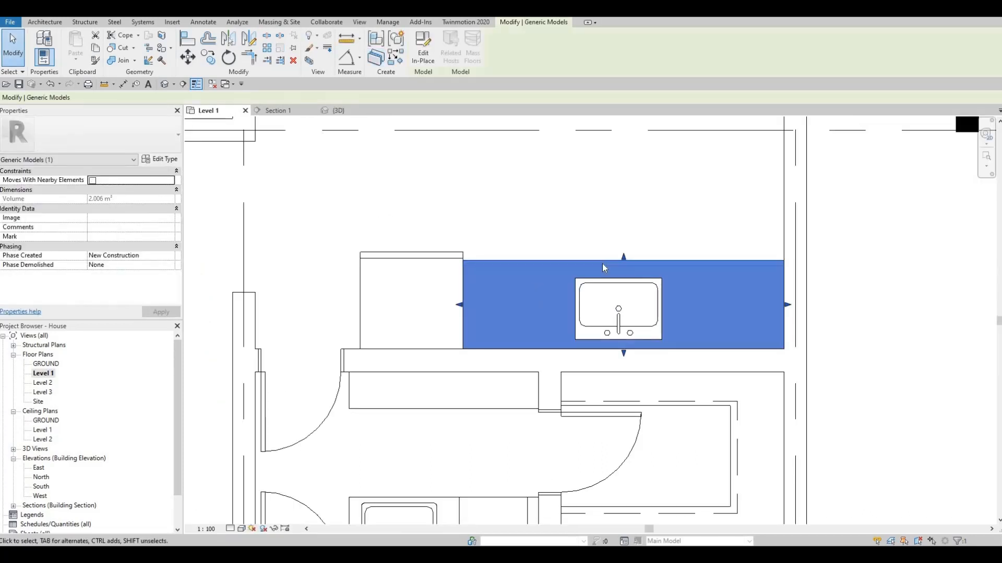
{"action": "left_click", "coordinate": [423, 49]}
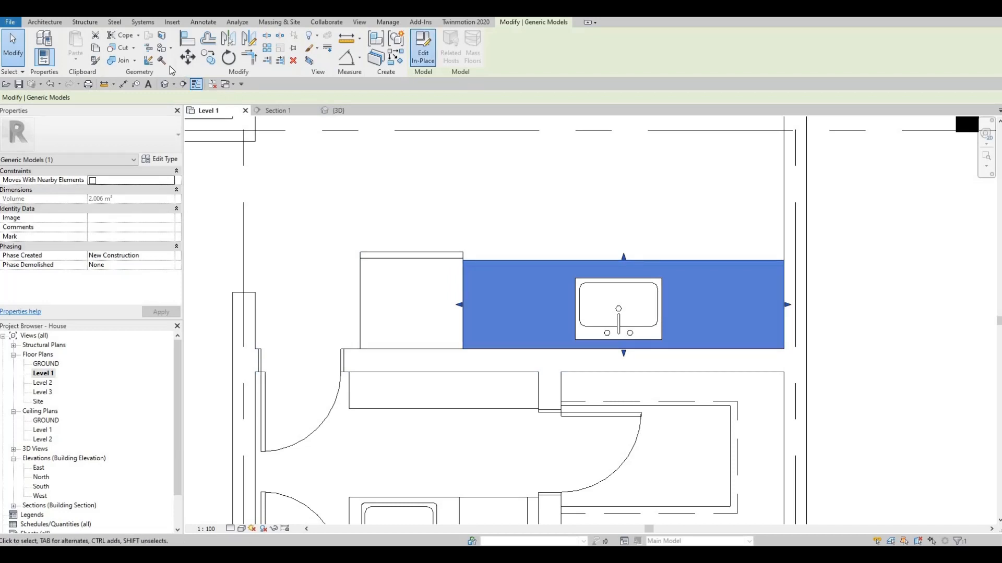
{"action": "left_click", "coordinate": [38, 23]}
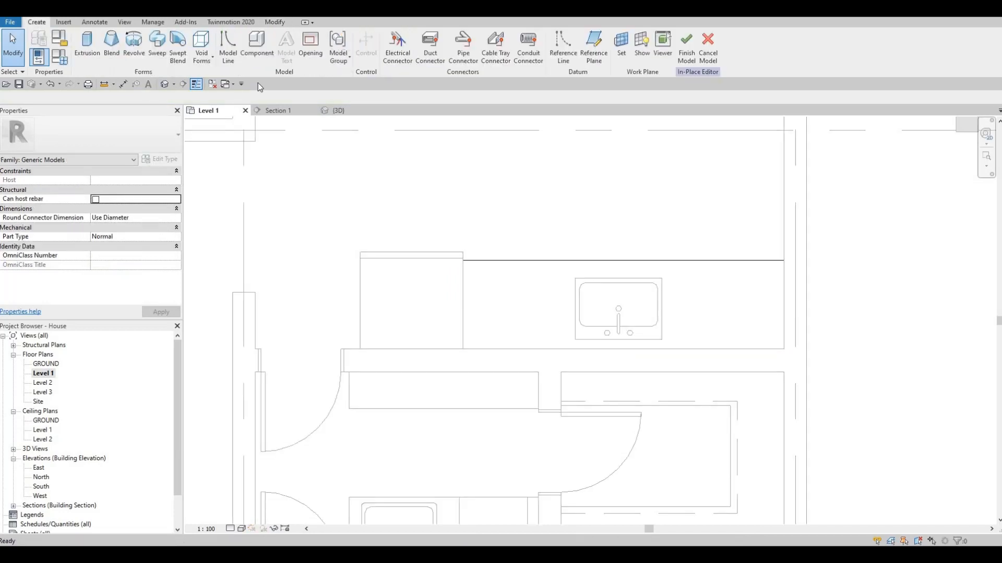
{"action": "left_click", "coordinate": [209, 67]}
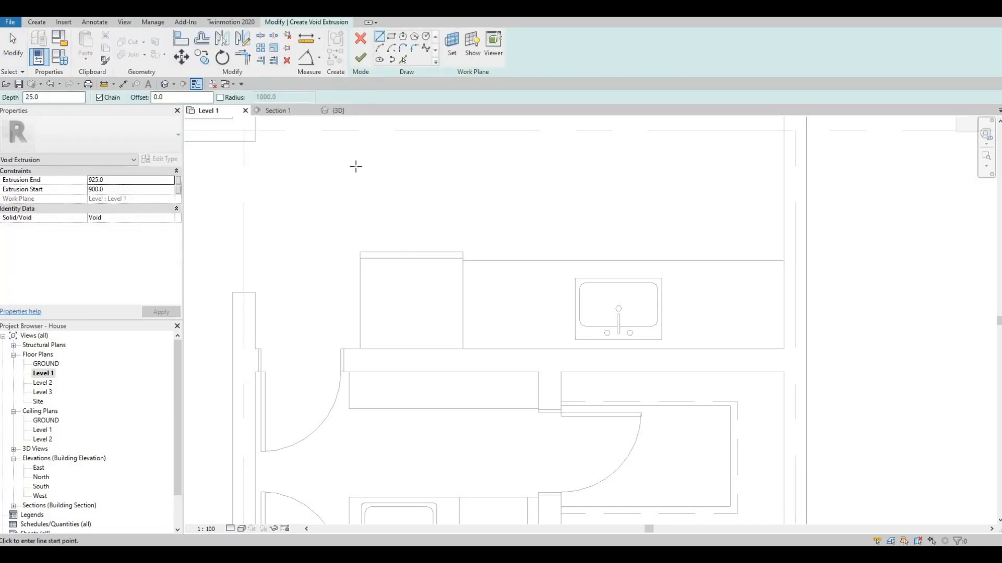
{"action": "left_click", "coordinate": [393, 37]}
Draw a void rectangle about 715 by 420 mm around the sink basin, inside its outer rim, and finish the void extrusion
{"action": "scroll", "coordinate": [564, 279], "scroll_direction": "up", "scroll_amount": 5}
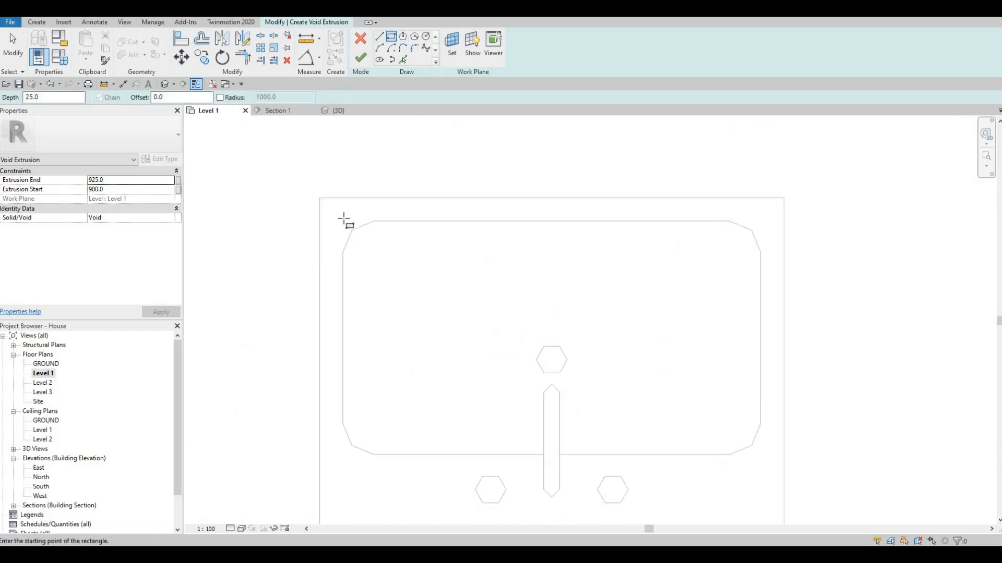
{"action": "left_click", "coordinate": [367, 236]}
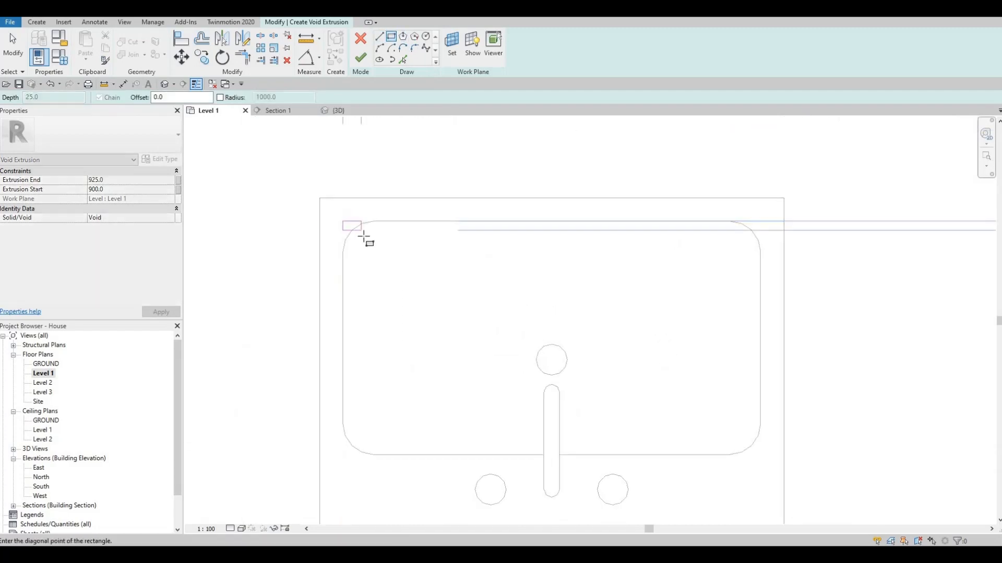
{"action": "key", "text": "Escape"}
{"action": "left_click", "coordinate": [334, 212]}
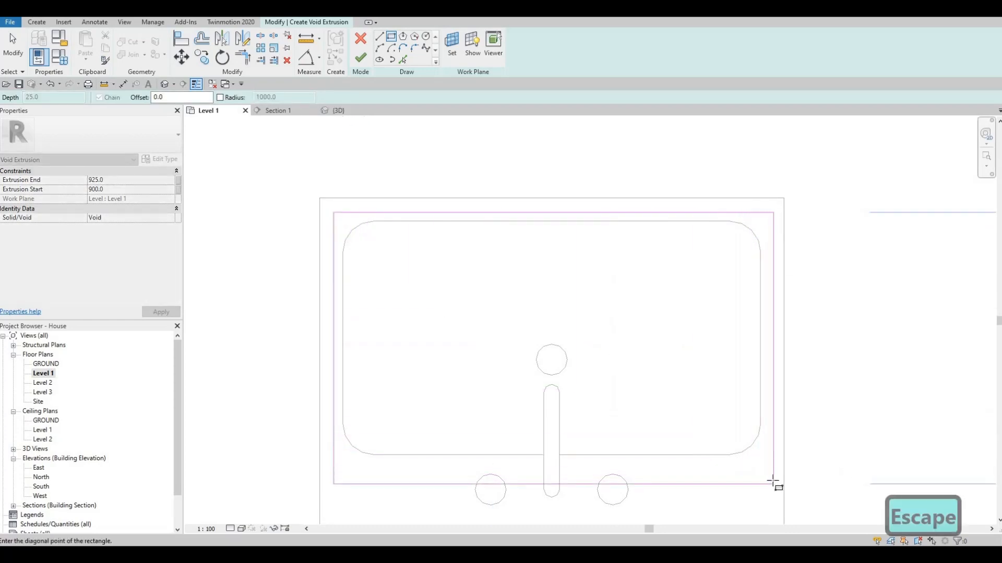
{"action": "left_click", "coordinate": [770, 469]}
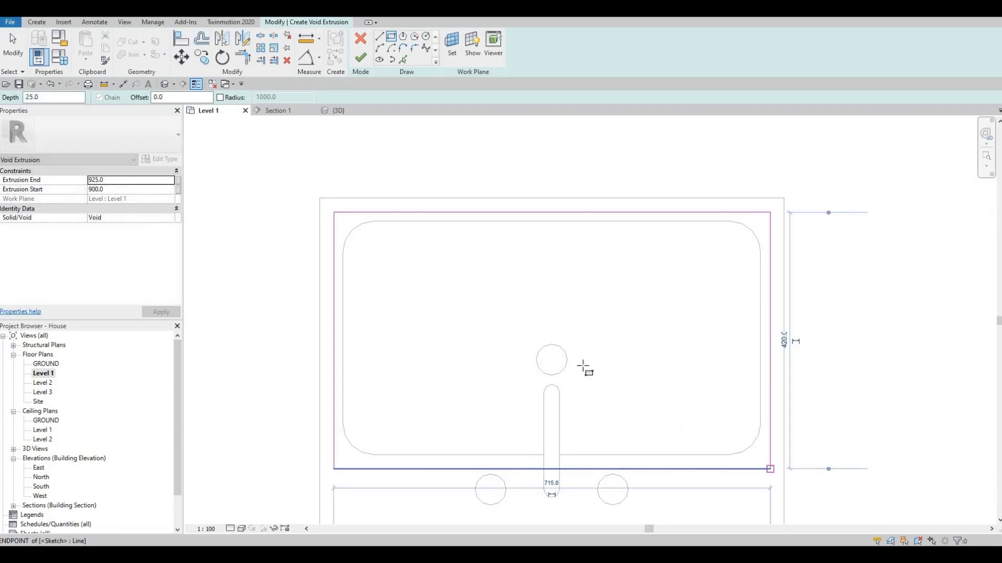
{"action": "key", "text": "Escape"}
{"action": "scroll", "coordinate": [548, 298], "scroll_direction": "down", "scroll_amount": 3}
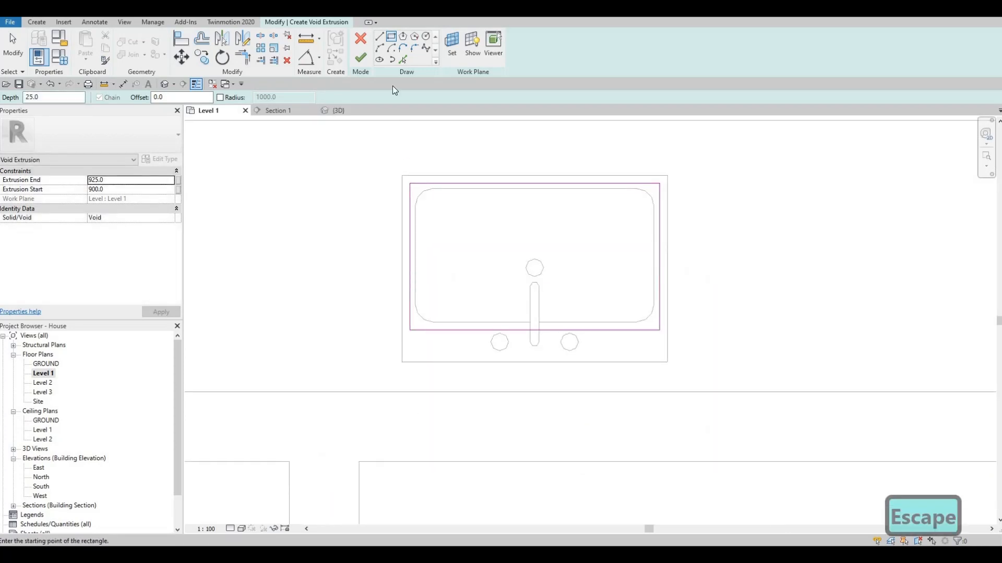
{"action": "key", "text": "Escape"}
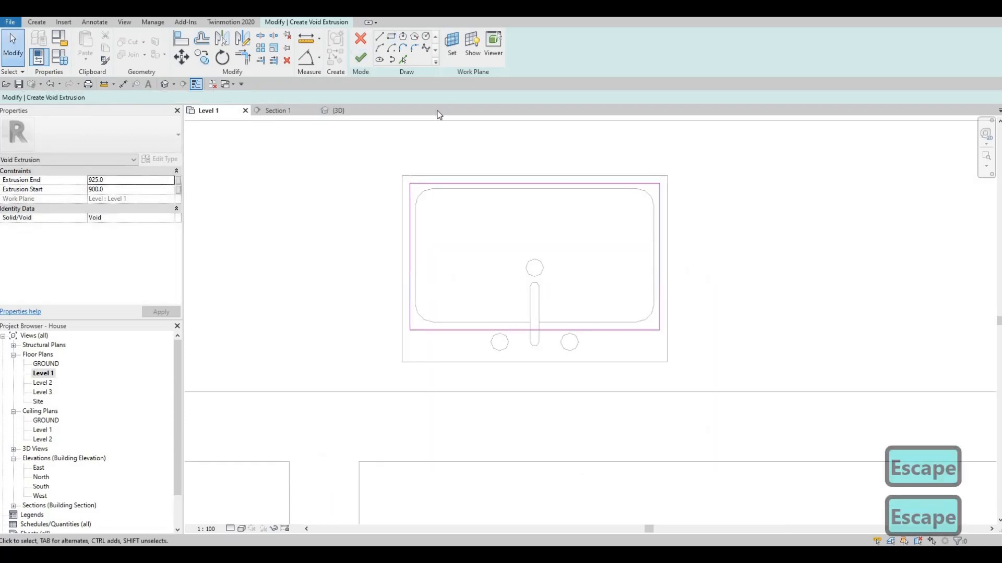
{"action": "left_click", "coordinate": [361, 57]}
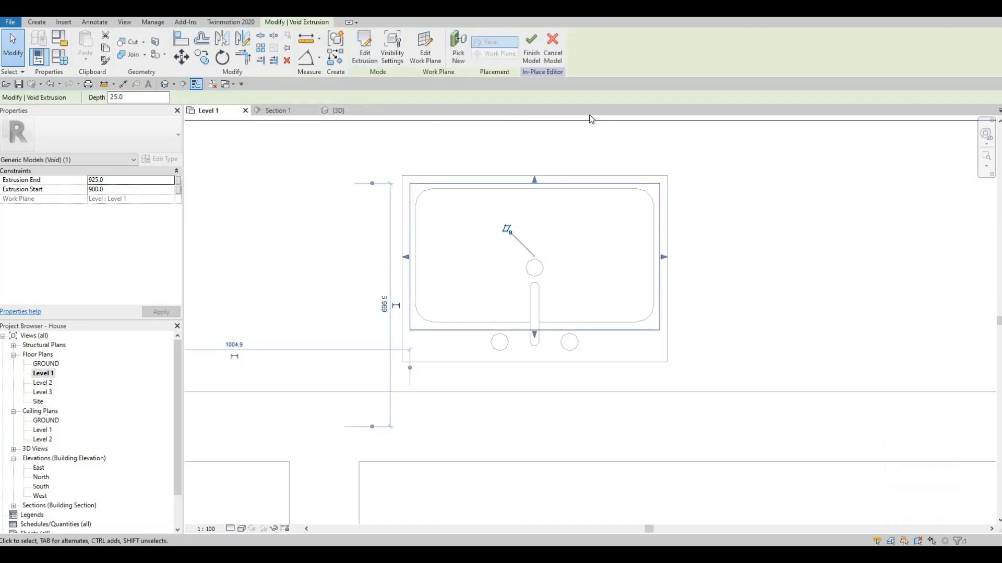
Stretch the void vertically through the countertop in 3D, from about 624 to about 1001 mm
{"action": "left_click", "coordinate": [339, 111]}
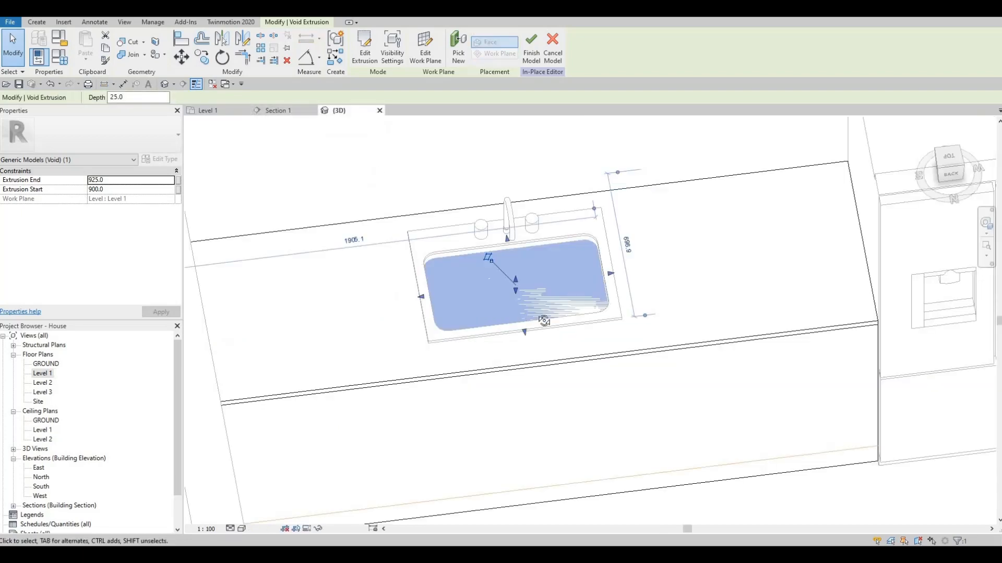
{"action": "middle_click_drag", "start_coordinate": [544, 320], "coordinate": [516, 279], "text": "shift"}
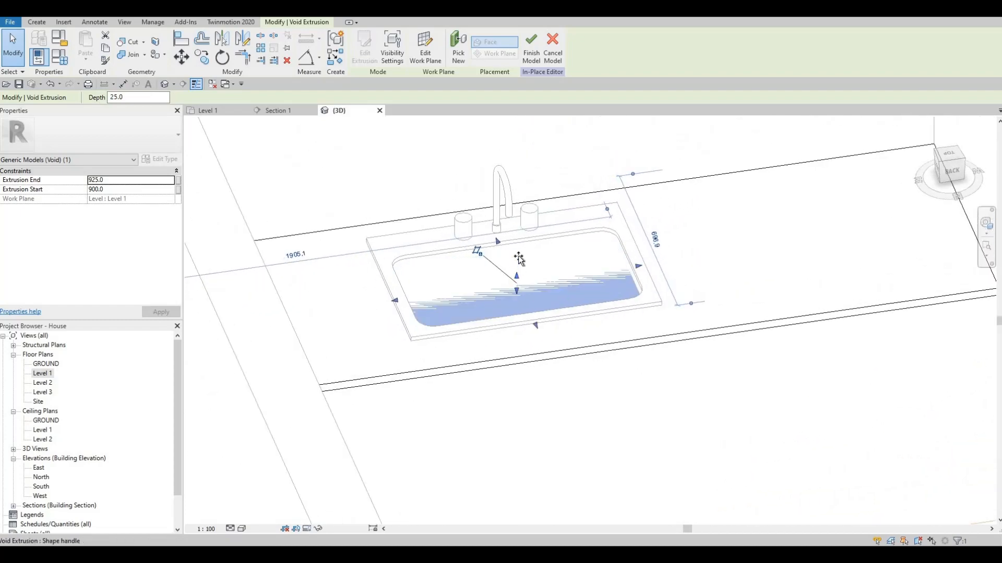
{"action": "left_click_drag", "start_coordinate": [518, 259], "coordinate": [519, 373]}
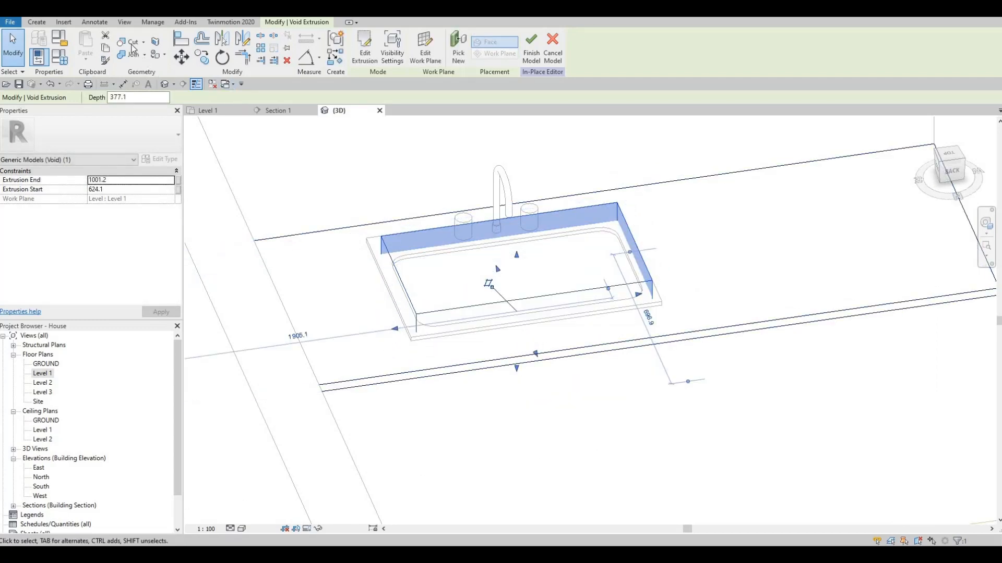
Start the Cut geometry command and switch the 3D view to the Consistent Colors visual style
{"action": "left_click", "coordinate": [132, 42]}
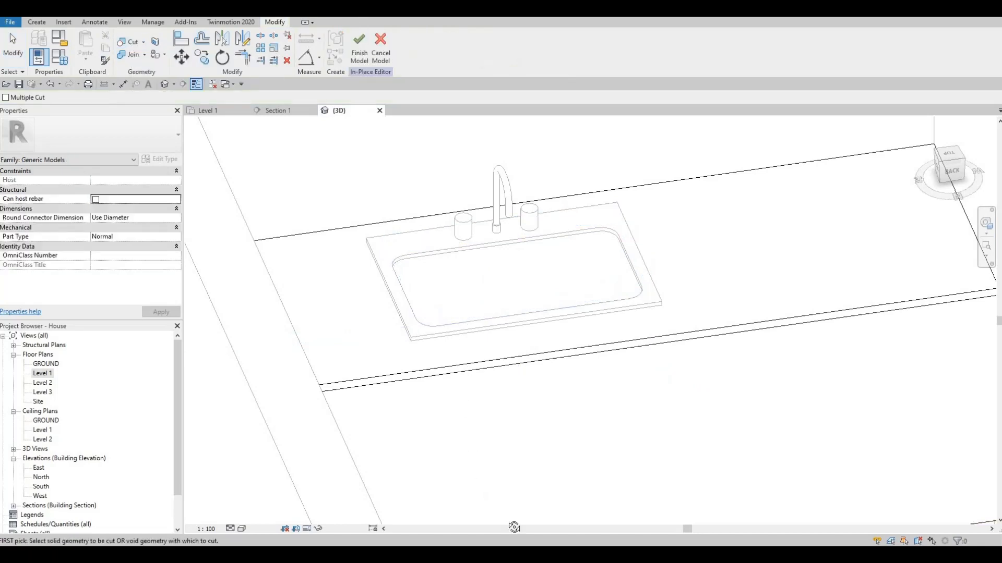
{"action": "middle_click_drag", "start_coordinate": [514, 527], "coordinate": [512, 306], "text": "shift"}
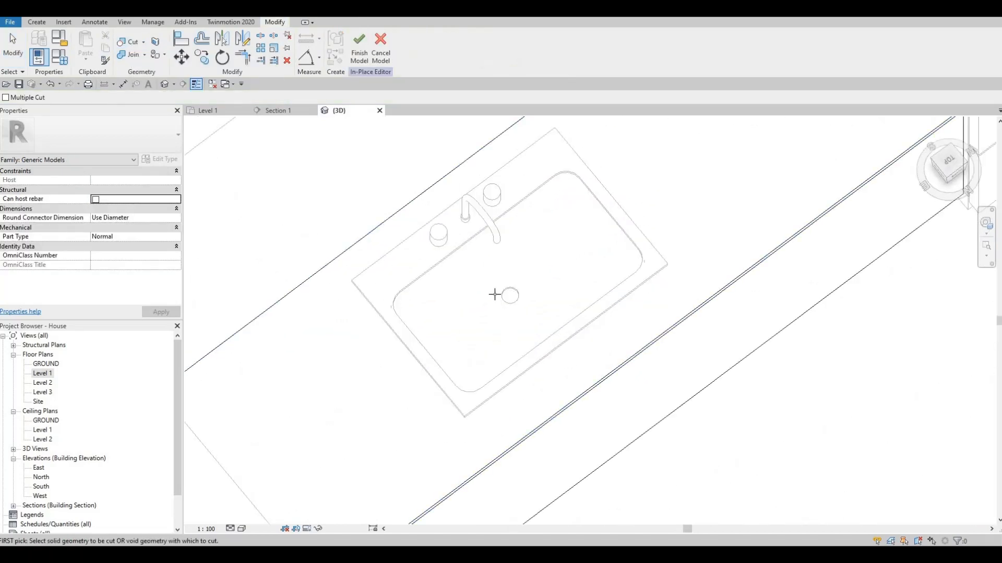
{"action": "middle_click_drag", "start_coordinate": [515, 233], "coordinate": [518, 428], "text": "shift"}
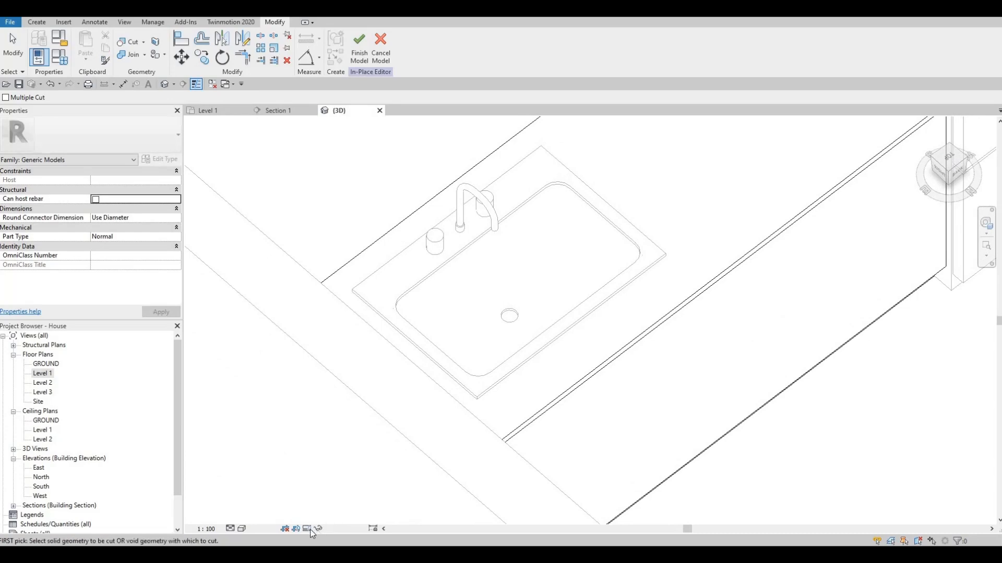
{"action": "middle_click_drag", "start_coordinate": [312, 533], "coordinate": [254, 532], "text": "shift"}
{"action": "left_click", "coordinate": [241, 530]}
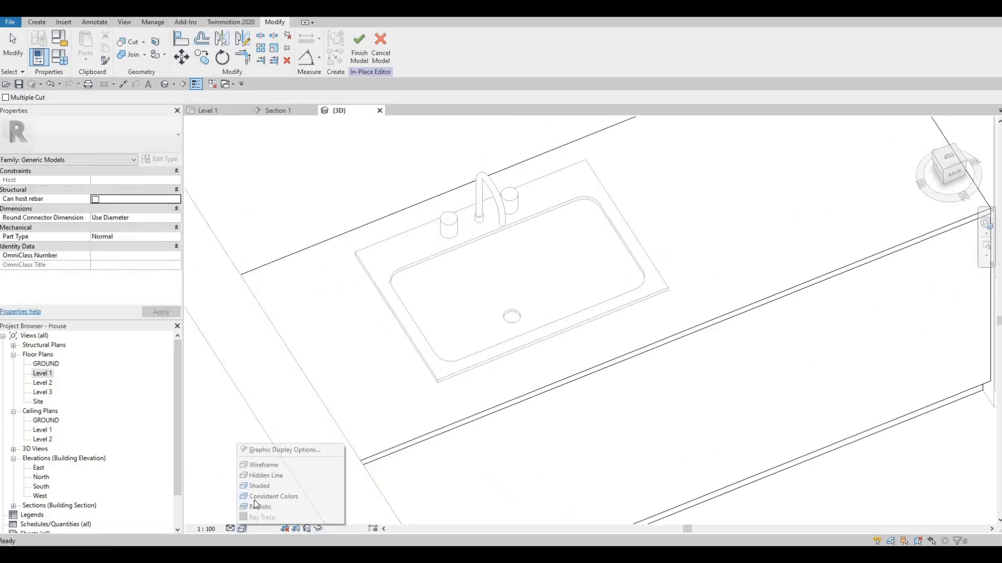
{"action": "left_click", "coordinate": [259, 496]}
Leave the Cut command and examine the countertop extrusion around the sink in 3D
{"action": "middle_click_drag", "start_coordinate": [497, 444], "coordinate": [532, 267], "text": "shift"}
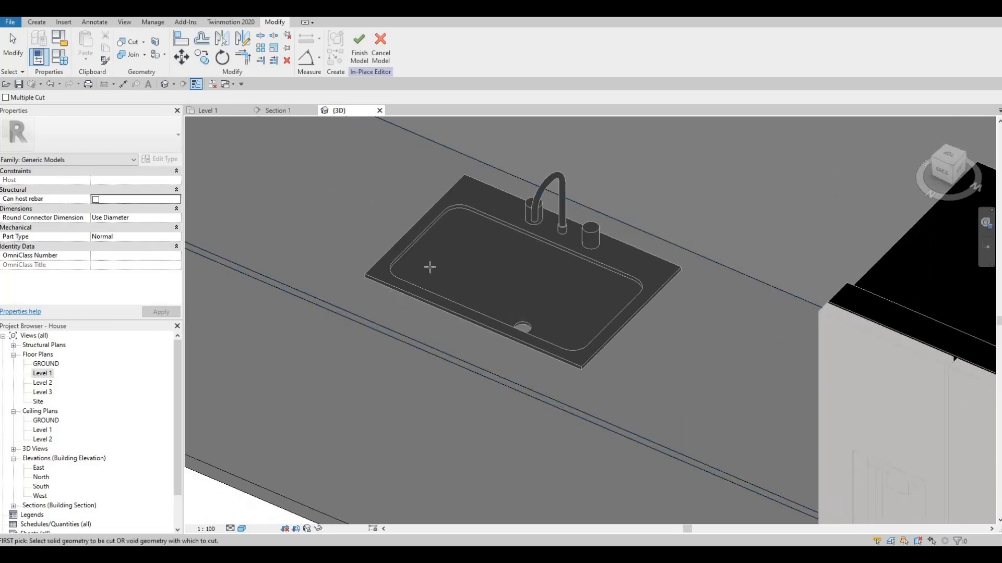
{"action": "middle_click_drag", "start_coordinate": [554, 389], "coordinate": [655, 356], "text": "shift"}
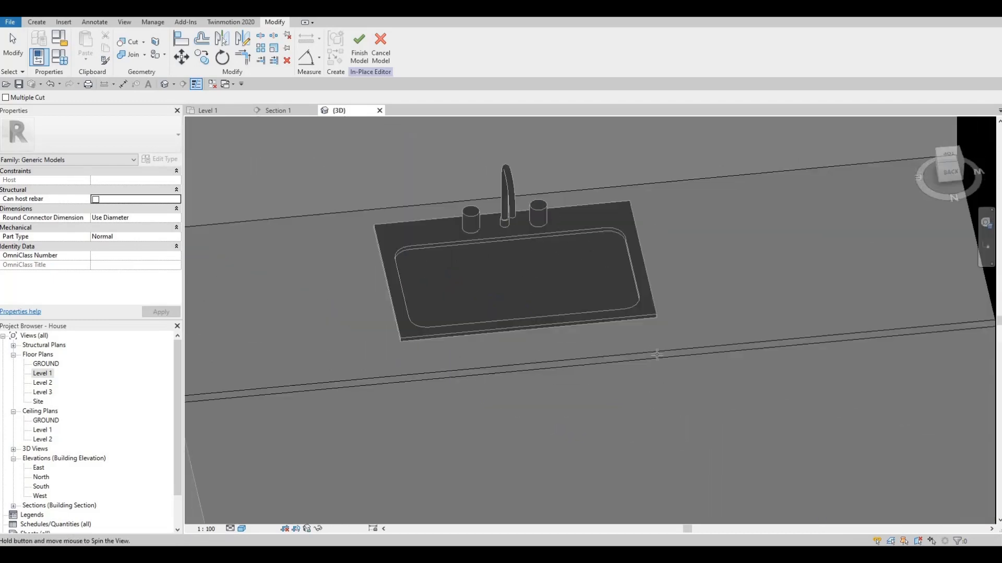
{"action": "key", "text": "Escape"}
{"action": "key", "text": "Escape"}
{"action": "left_click", "coordinate": [644, 356]}
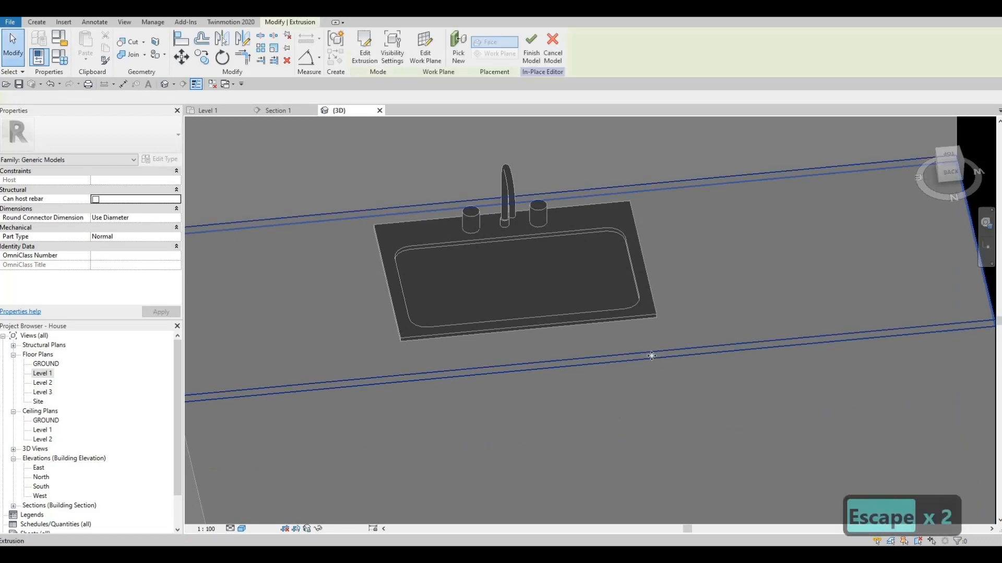
{"action": "key", "text": "Escape"}
{"action": "key", "text": "Escape"}
{"action": "middle_click_drag", "start_coordinate": [516, 337], "coordinate": [298, 512], "text": "shift"}
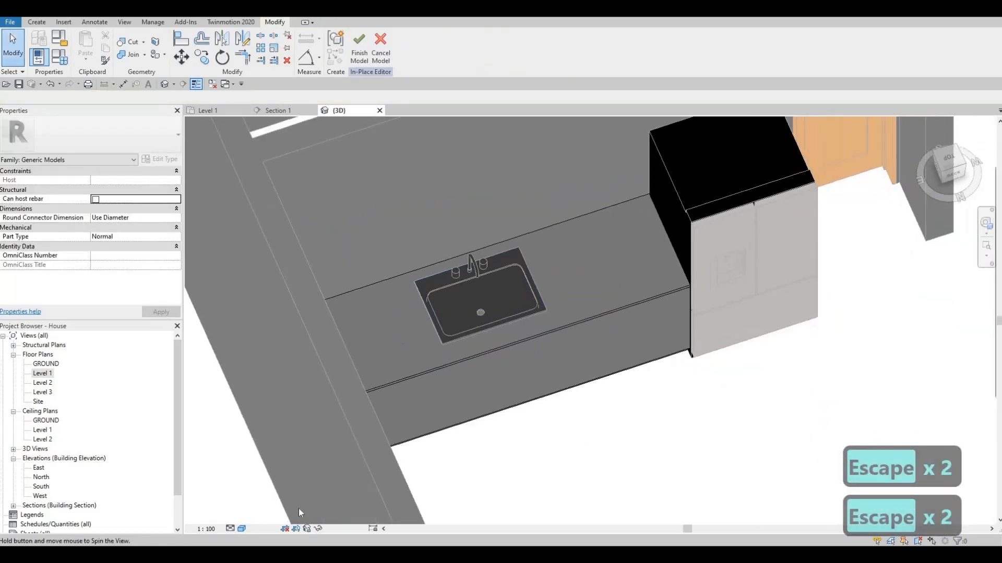
Set the 3D view to the Hidden Line visual style and inspect the counter, sink and refrigerator
{"action": "left_click", "coordinate": [241, 529]}
{"action": "left_click", "coordinate": [282, 475]}
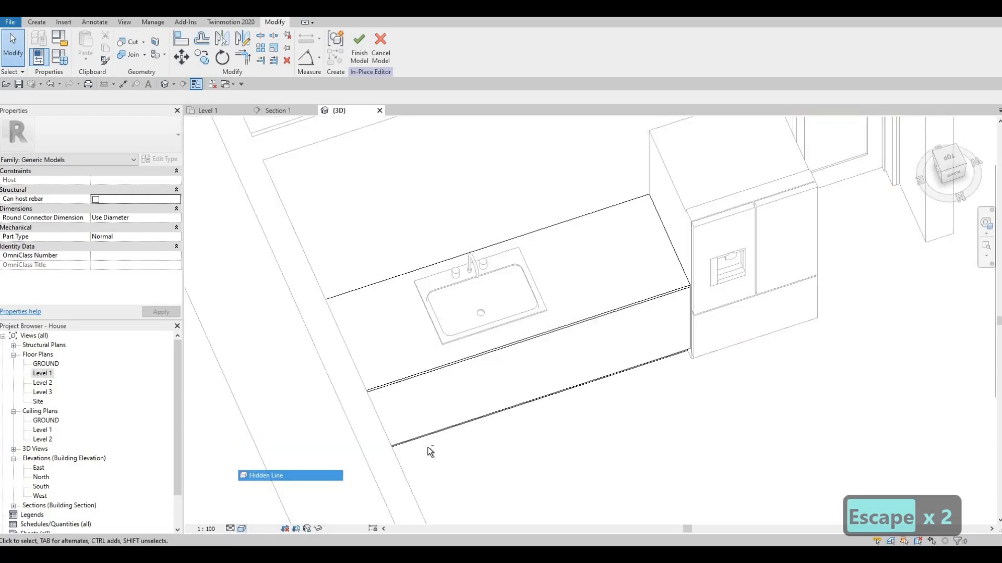
{"action": "middle_click_drag", "start_coordinate": [341, 362], "coordinate": [177, 376], "text": "shift"}
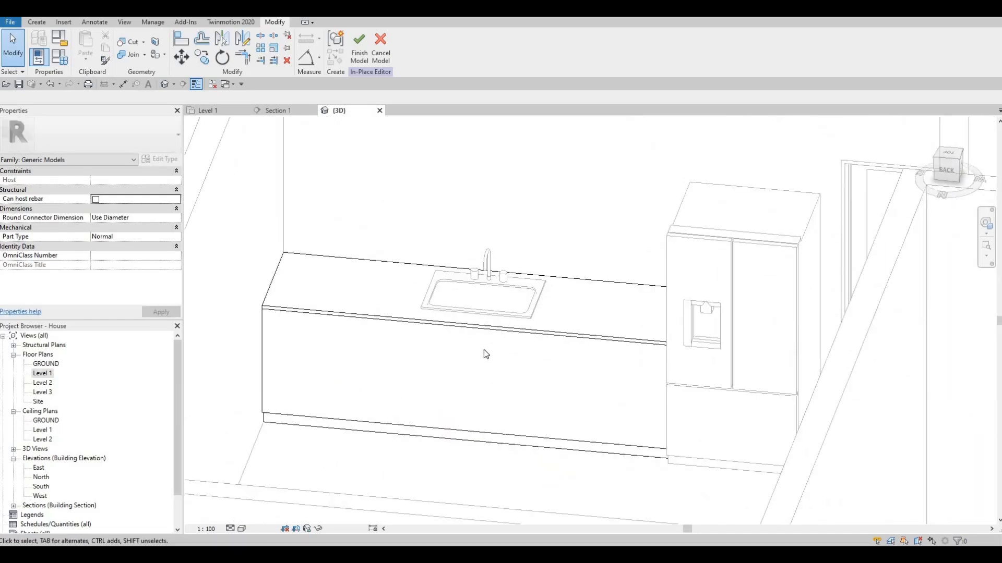
{"action": "middle_click_drag", "start_coordinate": [480, 351], "coordinate": [608, 349], "text": "shift"}
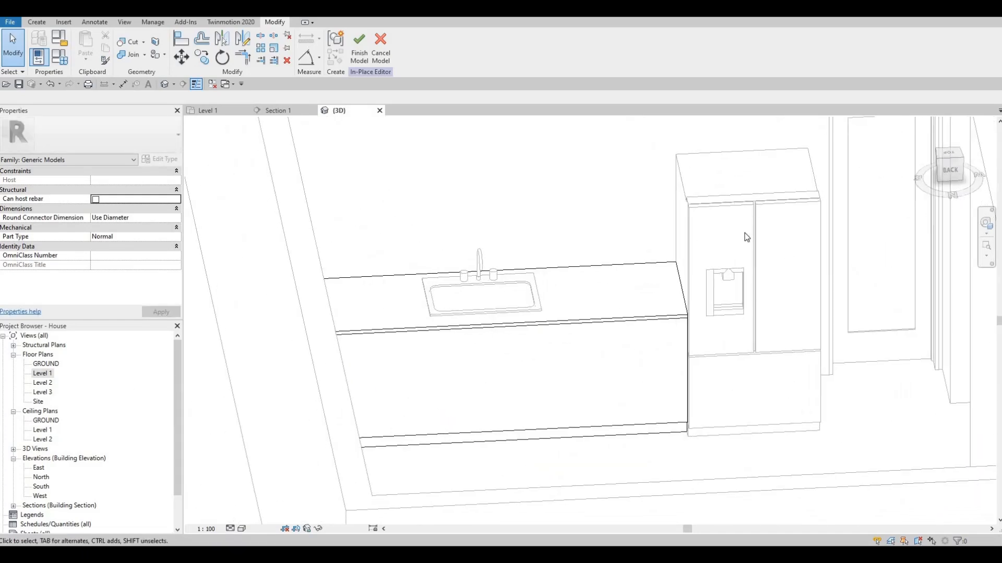
{"action": "scroll", "coordinate": [736, 200], "scroll_direction": "down", "scroll_amount": 3}
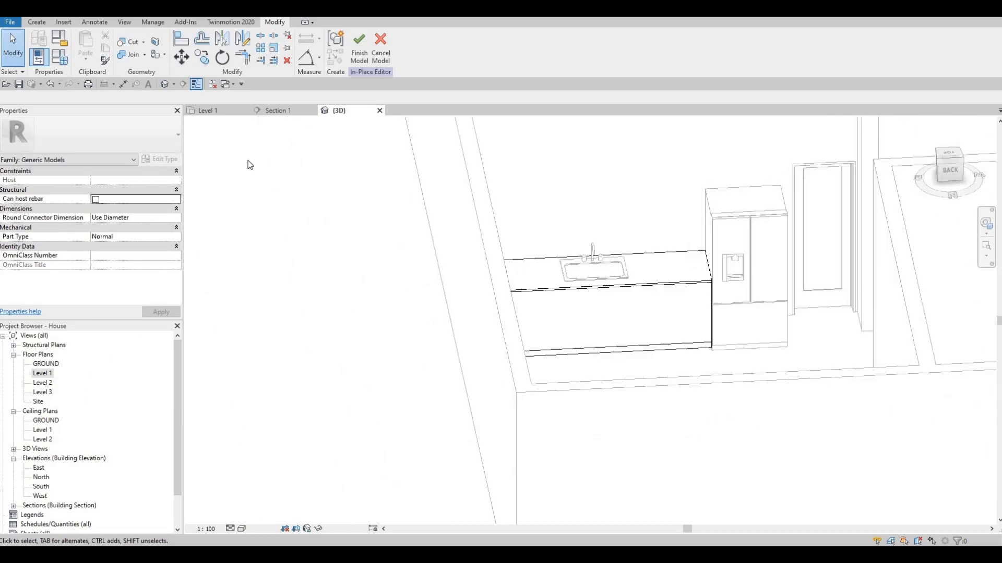
Check the countertop and sink in Section 1 and finish the in-place counter model
{"action": "left_click", "coordinate": [280, 111]}
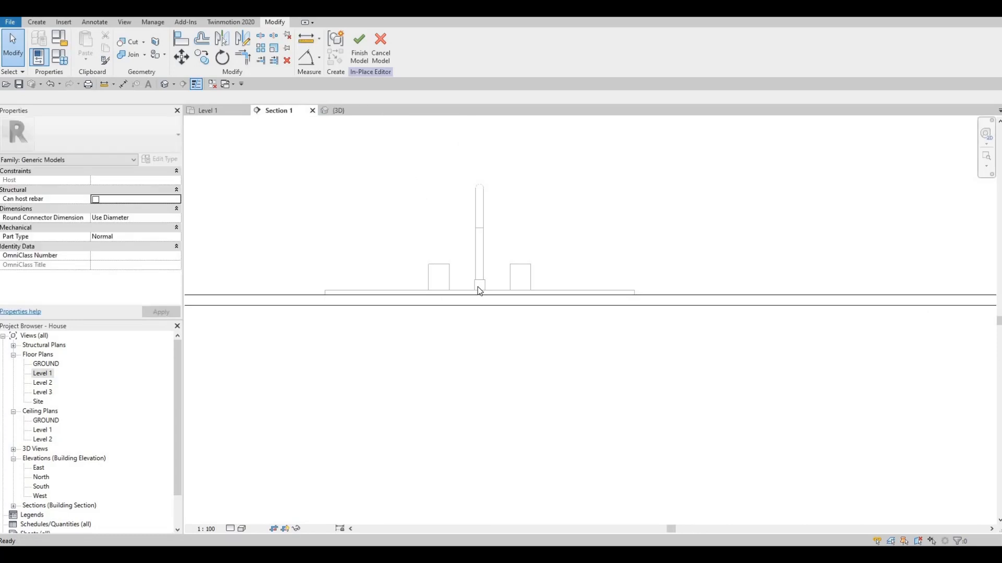
{"action": "scroll", "coordinate": [496, 299], "scroll_direction": "down", "scroll_amount": 4}
{"action": "scroll", "coordinate": [602, 251], "scroll_direction": "up", "scroll_amount": 2}
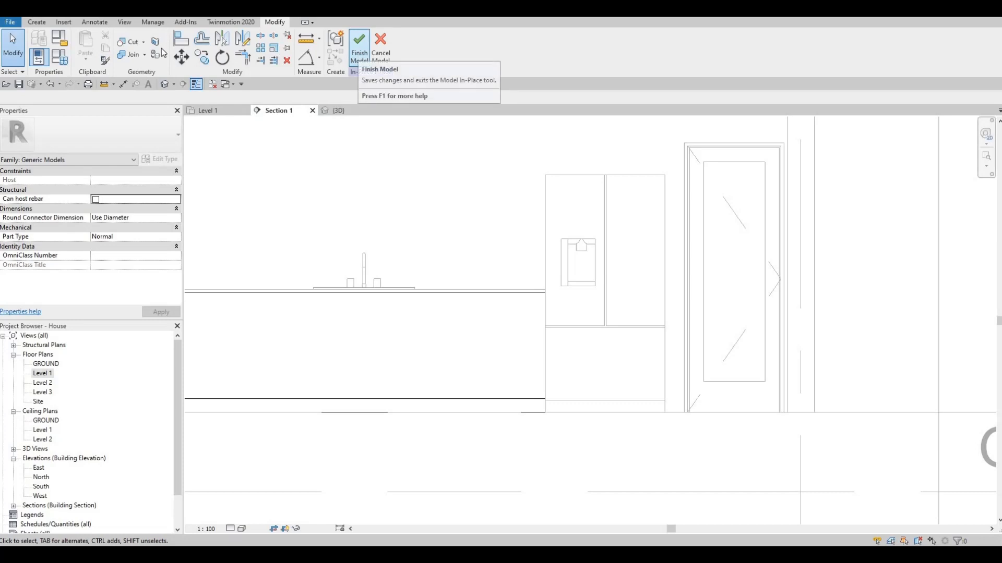
{"action": "left_click", "coordinate": [363, 60]}
{"action": "left_click", "coordinate": [359, 56]}
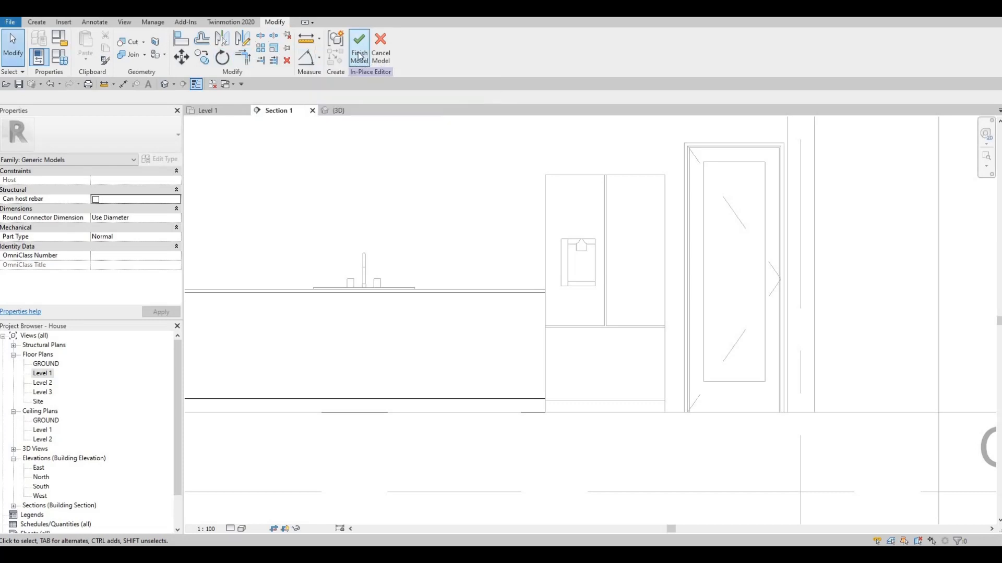
Nudge the refrigerator about 75 mm away from the counter towards the door in Section 1
{"action": "middle_click_drag", "start_coordinate": [629, 275], "coordinate": [587, 274]}
{"action": "key", "text": "Escape"}
{"action": "key", "text": "Escape"}
{"action": "left_click", "coordinate": [622, 266]}
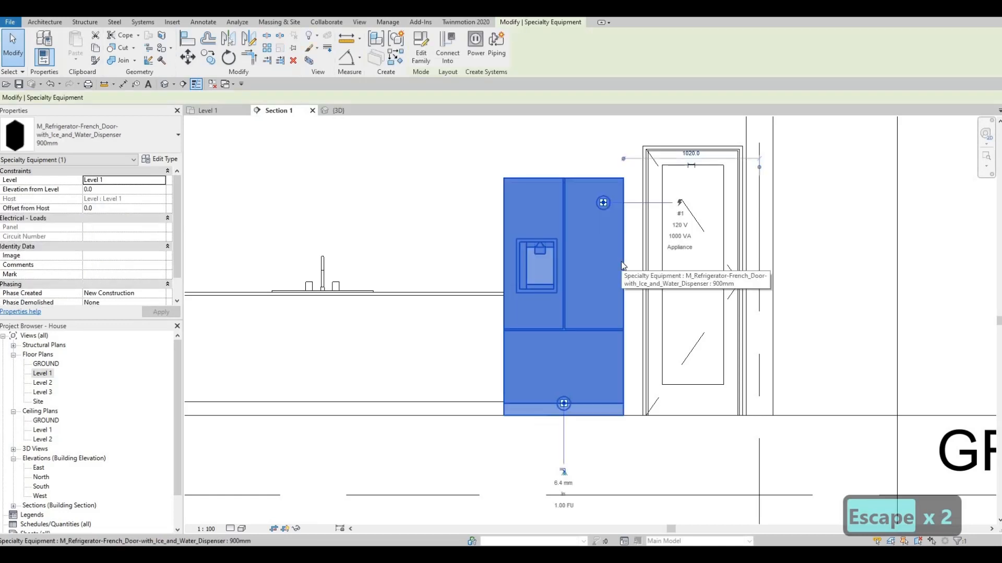
{"action": "key", "text": "Right"}
{"action": "key", "text": "Right"}
{"action": "key", "text": "Right"}
{"action": "key", "text": "Right"}
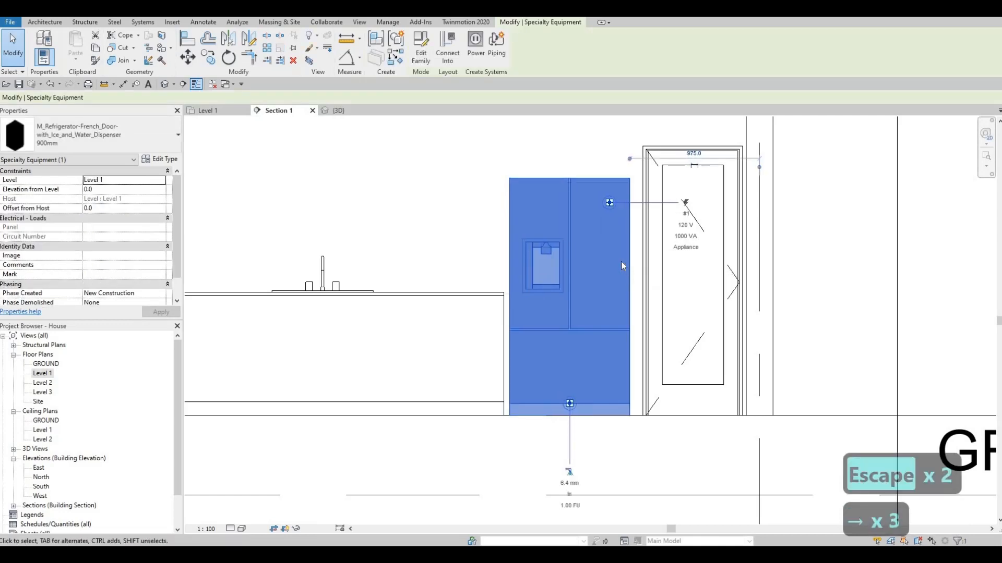
{"action": "key", "text": "Right"}
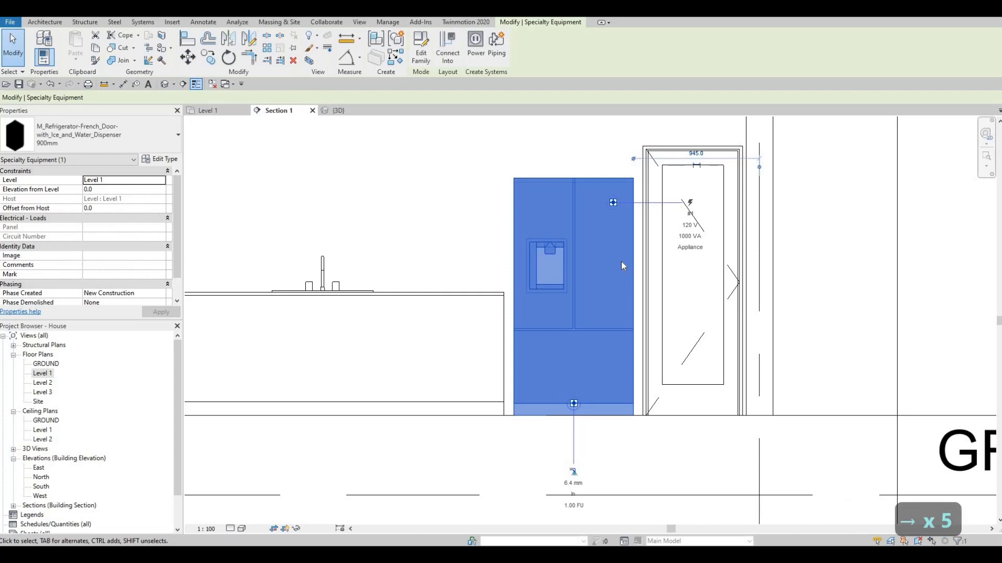
{"action": "key", "text": "Escape"}
{"action": "key", "text": "Escape"}
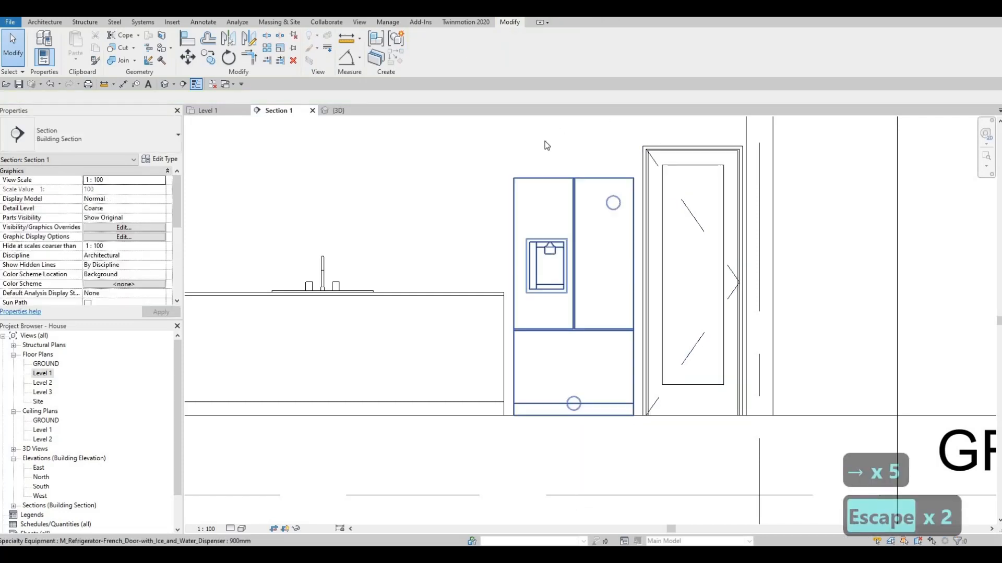
Create a new in-place component in the Generic Models category and accept its default name
{"action": "middle_click_drag", "start_coordinate": [523, 258], "coordinate": [527, 303]}
{"action": "scroll", "coordinate": [526, 301], "scroll_direction": "down", "scroll_amount": 2}
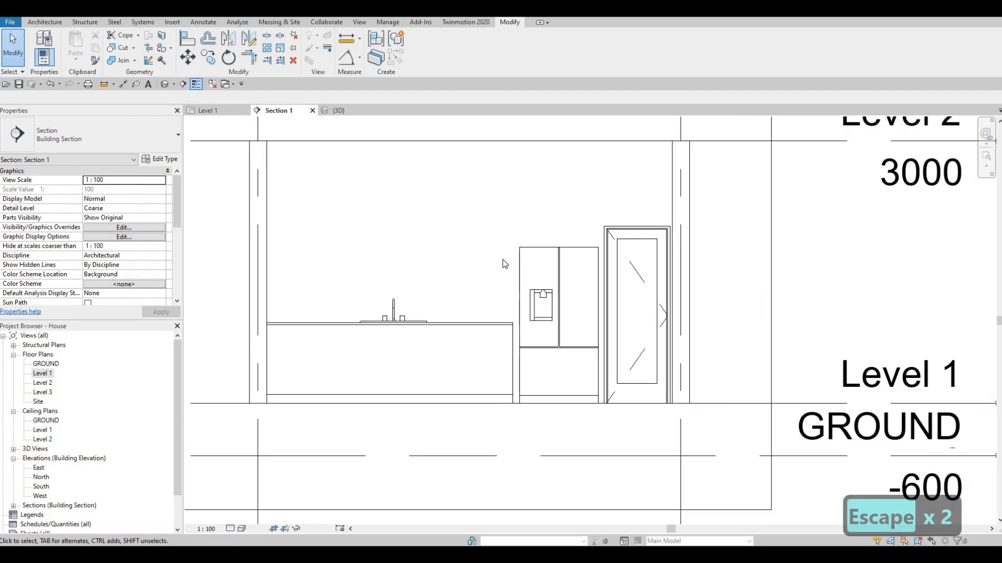
{"action": "left_click", "coordinate": [45, 22]}
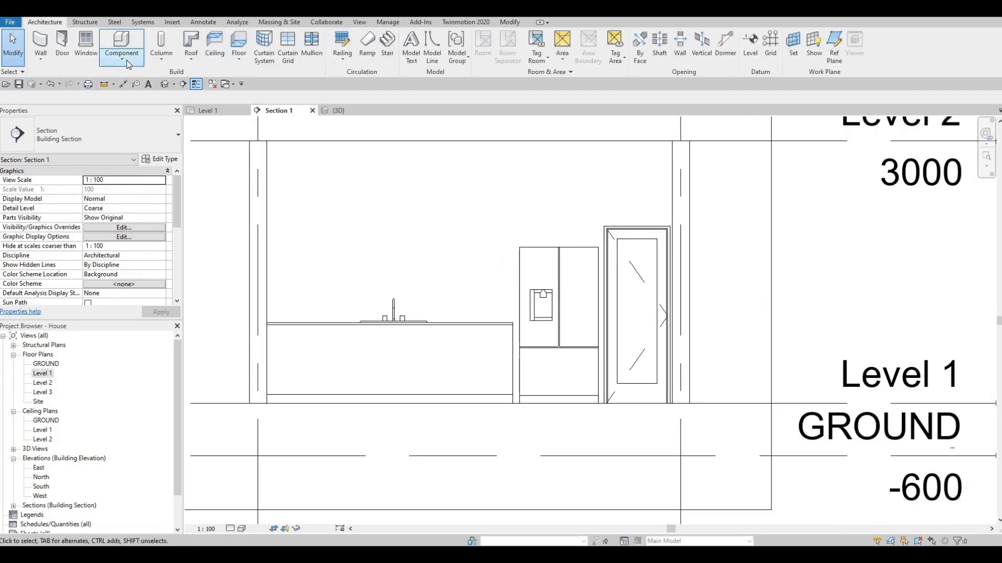
{"action": "left_click", "coordinate": [123, 57]}
{"action": "left_click", "coordinate": [137, 101]}
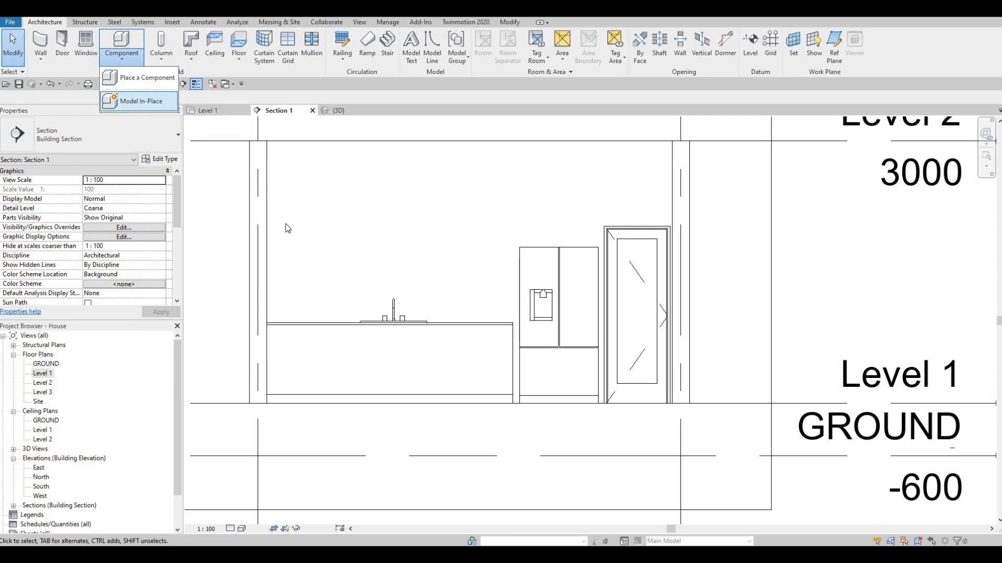
{"action": "scroll", "coordinate": [277, 287], "scroll_direction": "down", "scroll_amount": 3}
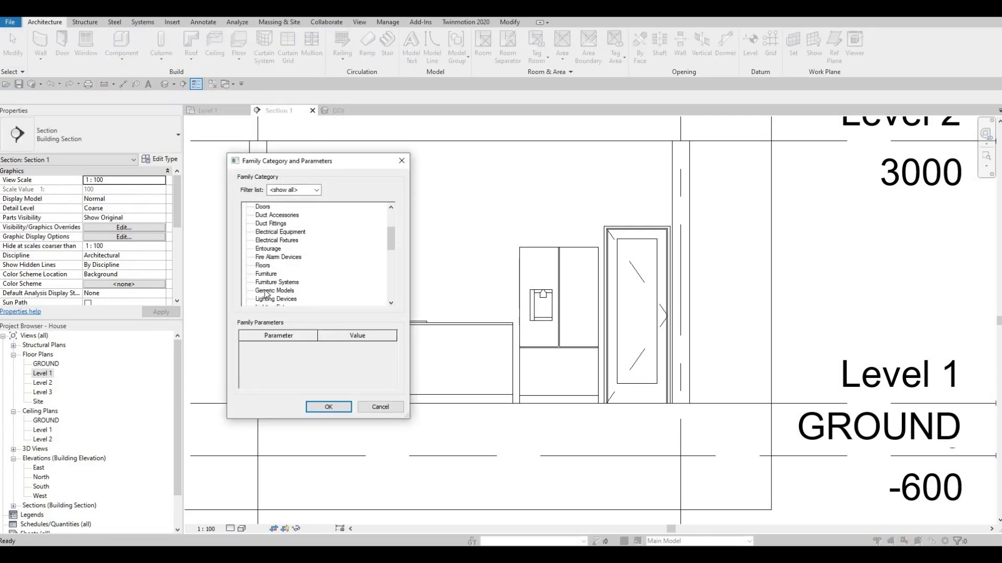
{"action": "left_click", "coordinate": [265, 292]}
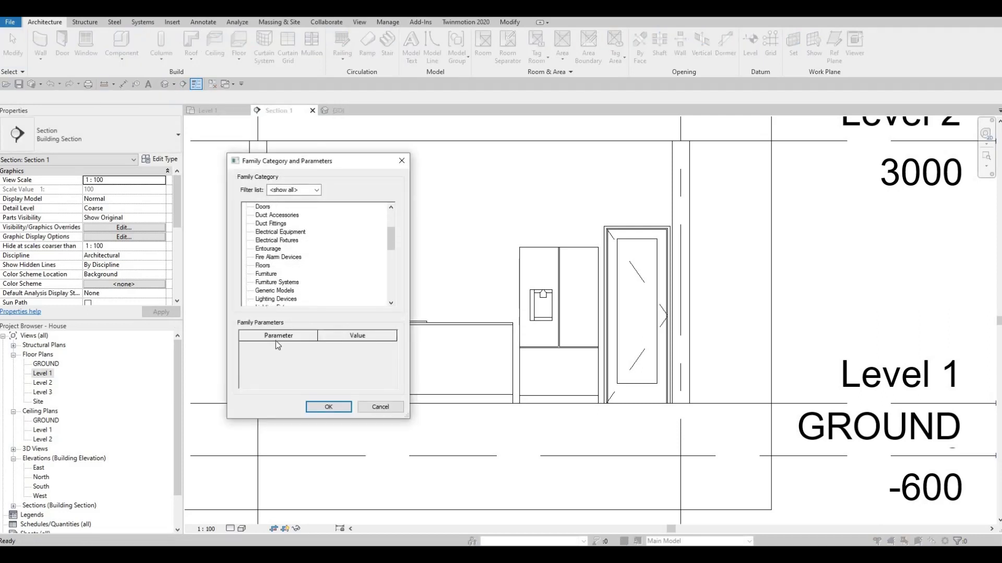
{"action": "left_click", "coordinate": [320, 410]}
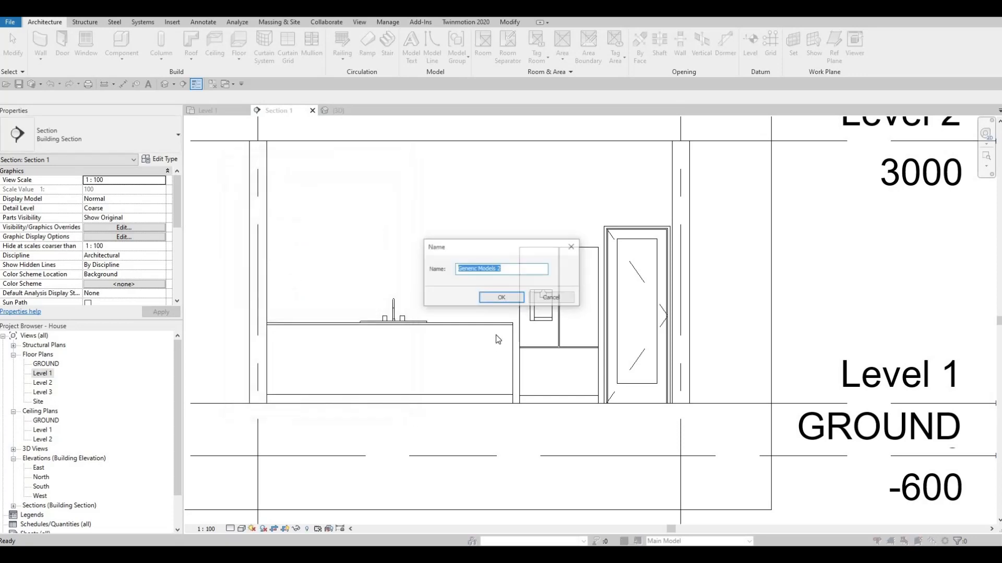
{"action": "left_click", "coordinate": [511, 300]}
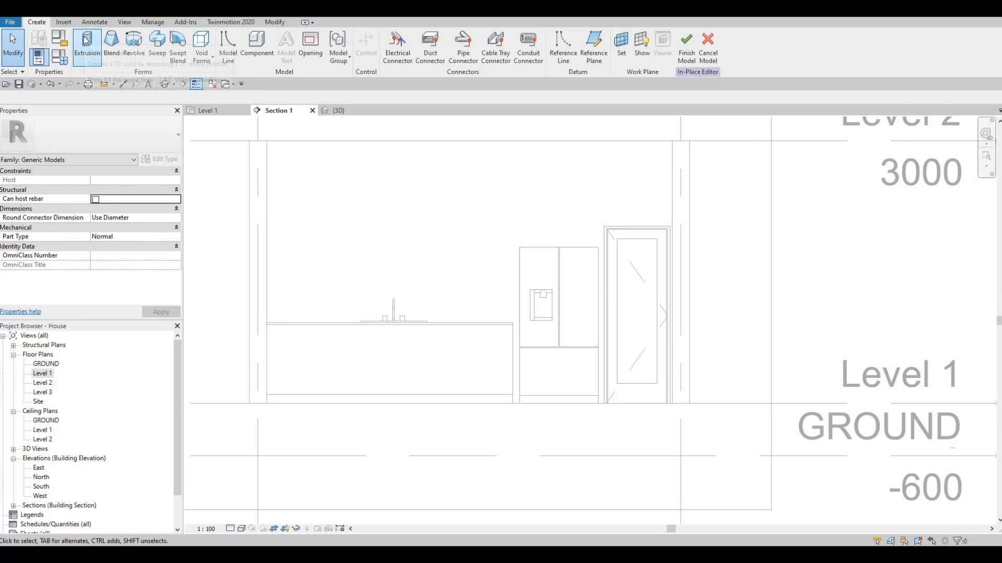
Start an Extrusion on a picked plane, using the interior wall behind the kitchen as the work plane
{"action": "left_click", "coordinate": [86, 41]}
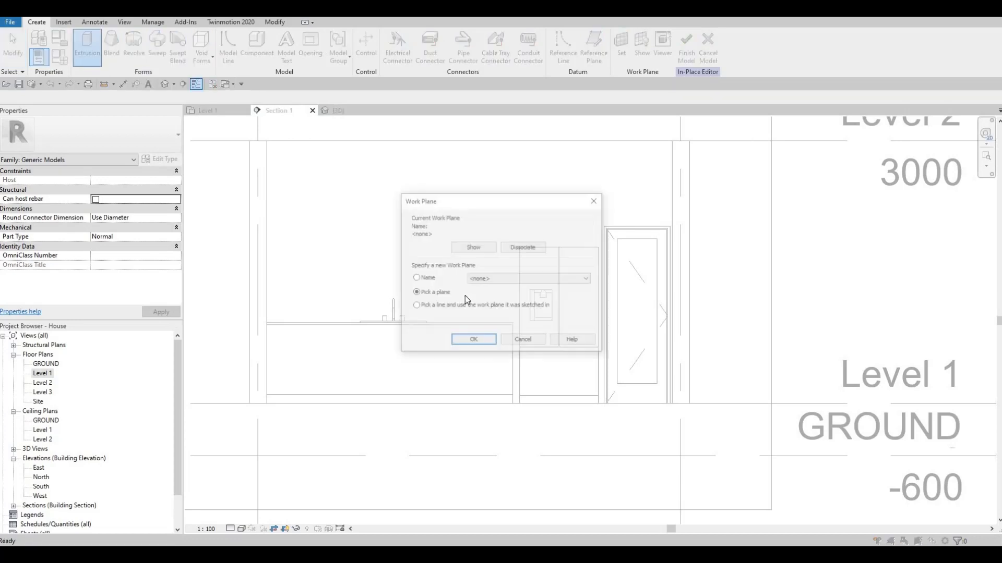
{"action": "left_click", "coordinate": [472, 341]}
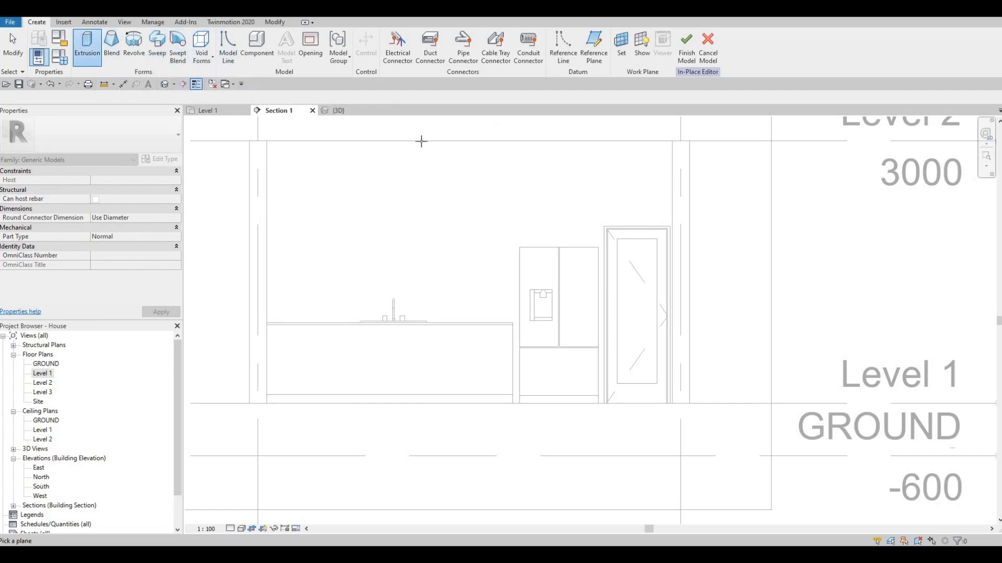
{"action": "left_click", "coordinate": [385, 129]}
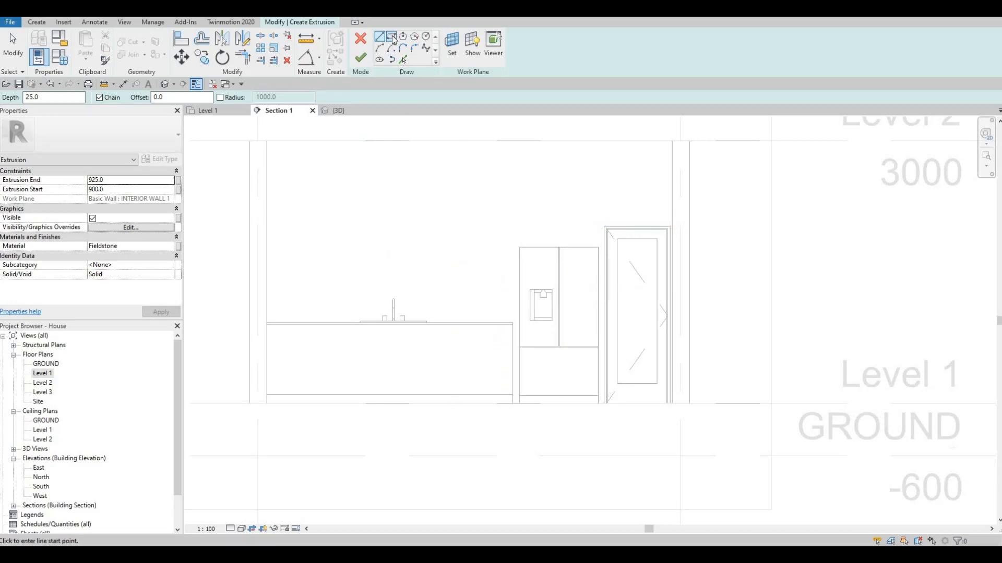
Assign Limestone from the Stone category of the AEC Materials library as the extrusion's material
{"action": "left_click", "coordinate": [170, 246]}
{"action": "left_click", "coordinate": [172, 246]}
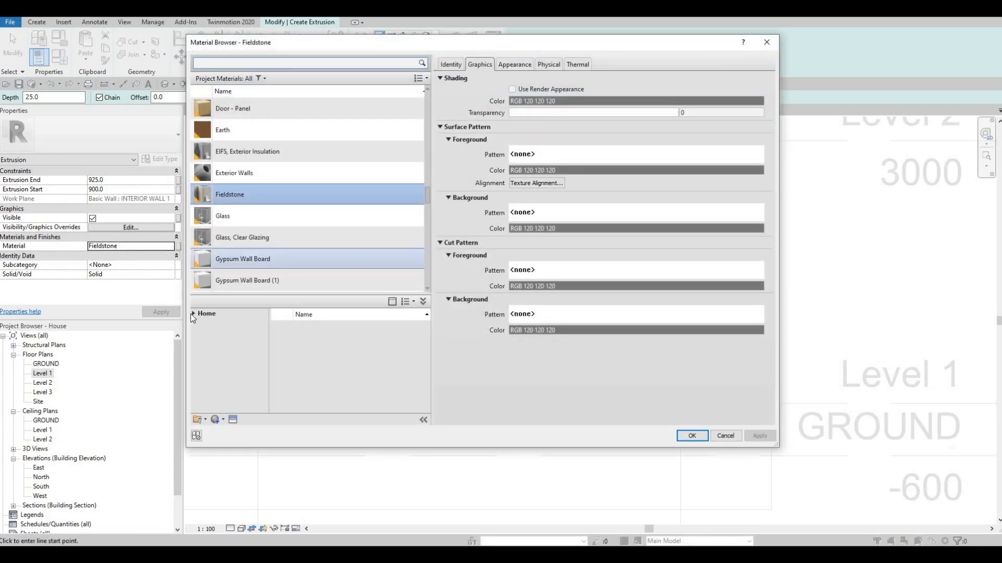
{"action": "left_click", "coordinate": [192, 314]}
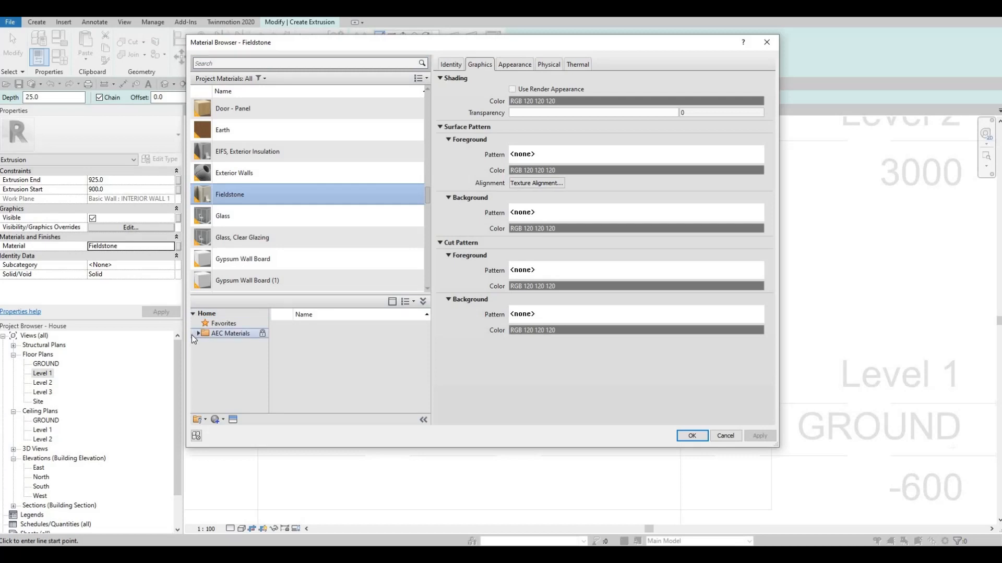
{"action": "left_click", "coordinate": [195, 336]}
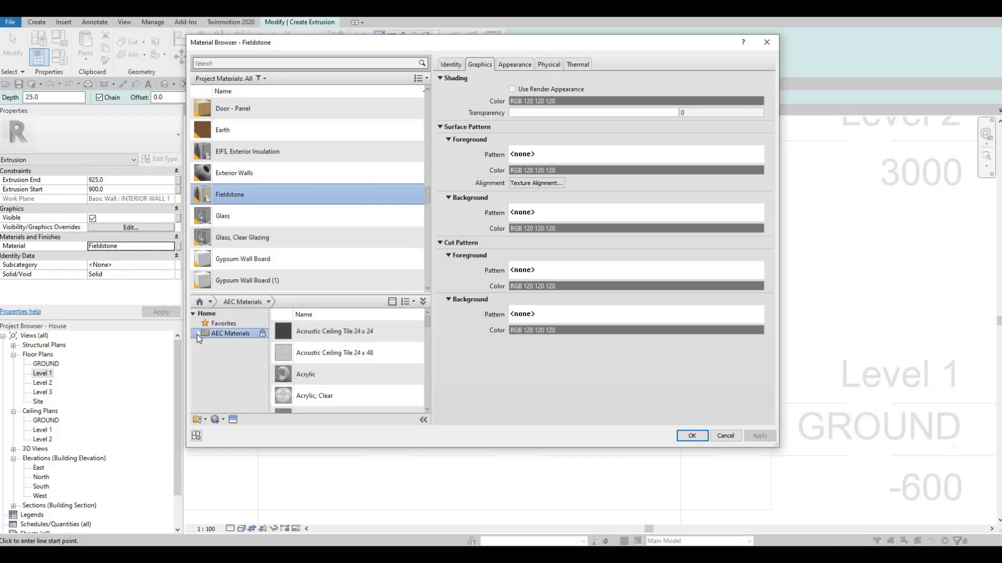
{"action": "left_click", "coordinate": [197, 335]}
{"action": "scroll", "coordinate": [225, 381], "scroll_direction": "down", "scroll_amount": 3}
{"action": "left_click", "coordinate": [225, 384]}
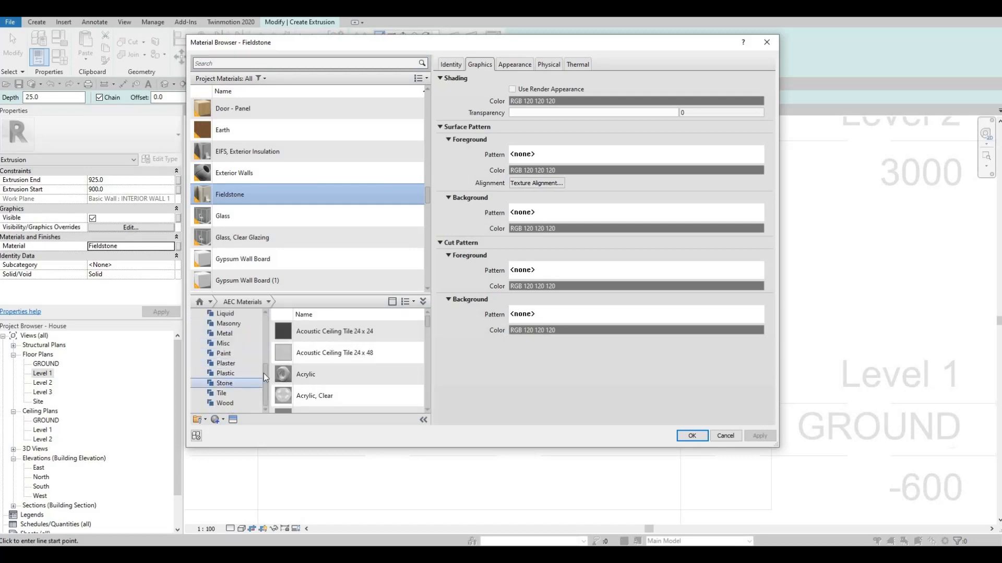
{"action": "mouse_move", "coordinate": [408, 355]}
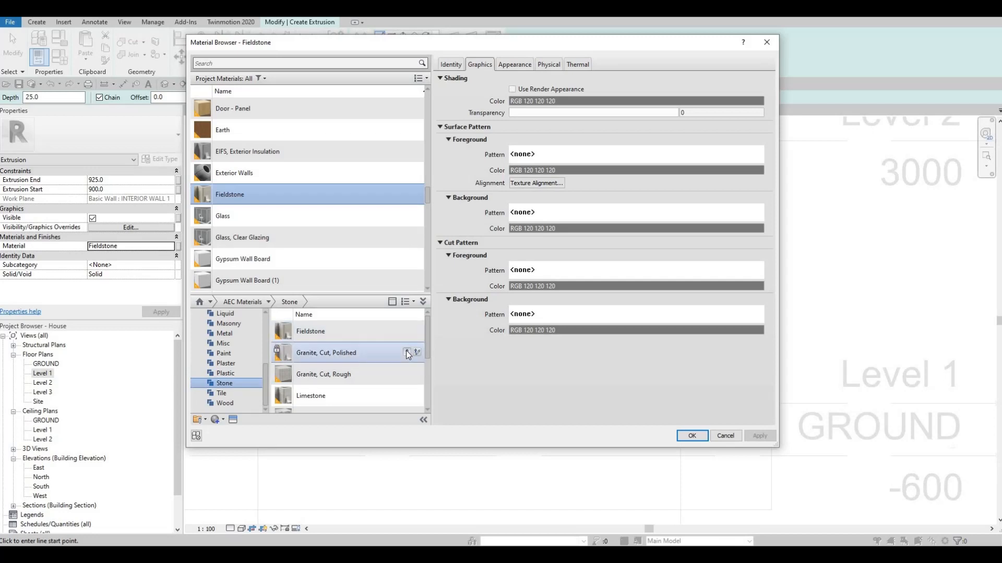
{"action": "left_click", "coordinate": [407, 396]}
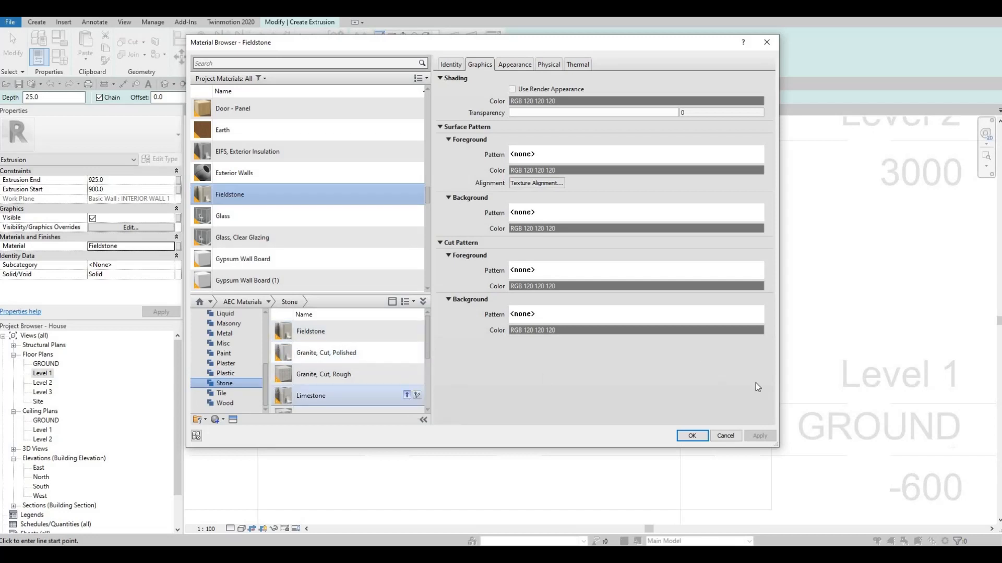
{"action": "left_click", "coordinate": [688, 437]}
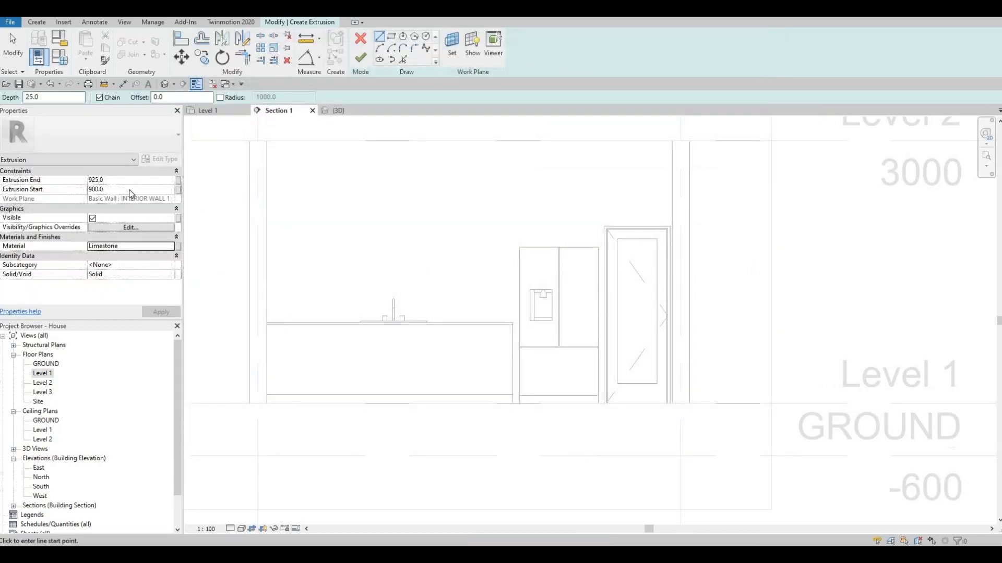
Set the extrusion's start to 0 and its end to 250 mm and apply the values
{"action": "left_click", "coordinate": [130, 189]}
{"action": "type", "text": "0"}
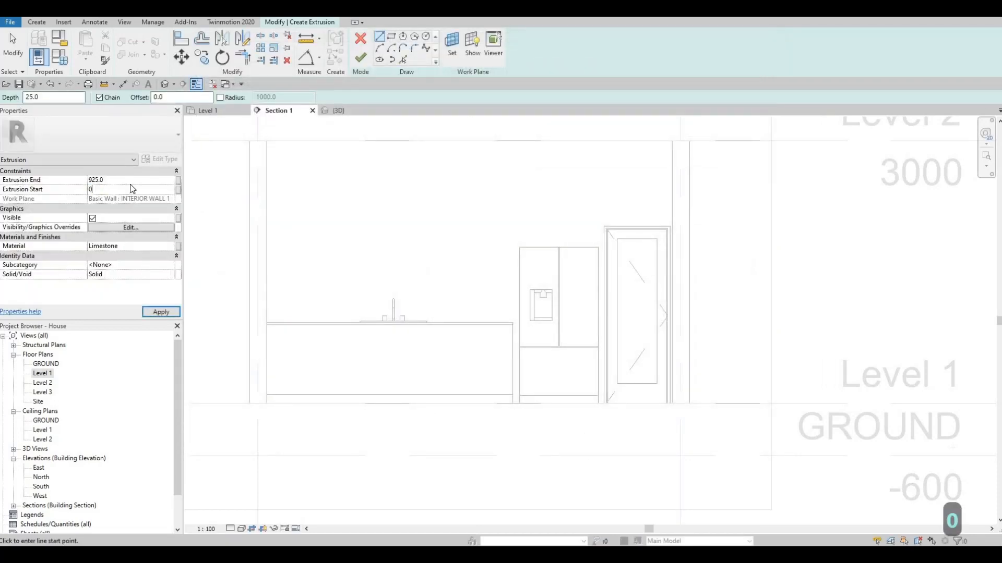
{"action": "left_click", "coordinate": [131, 183]}
{"action": "type", "text": "250"}
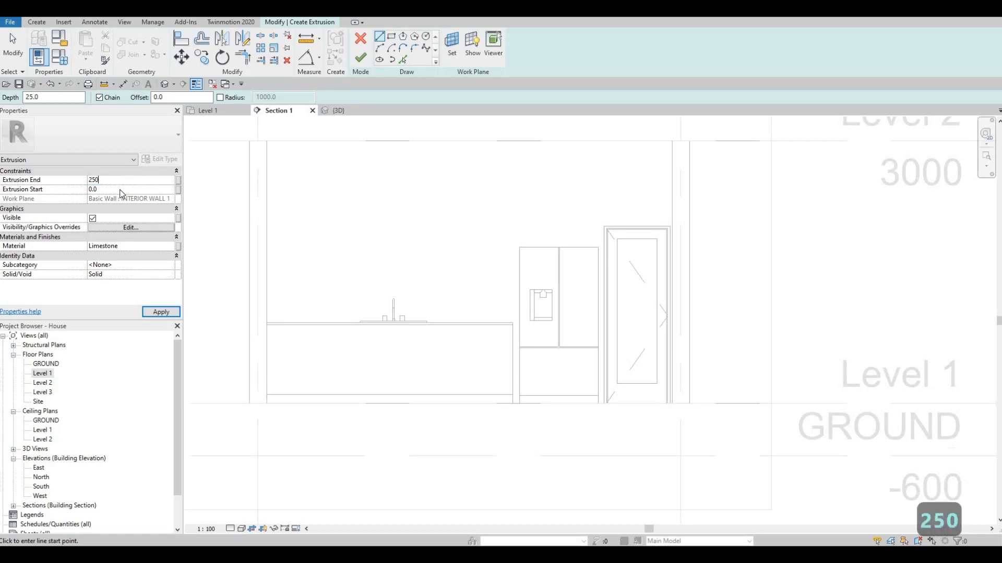
{"action": "left_click", "coordinate": [152, 311]}
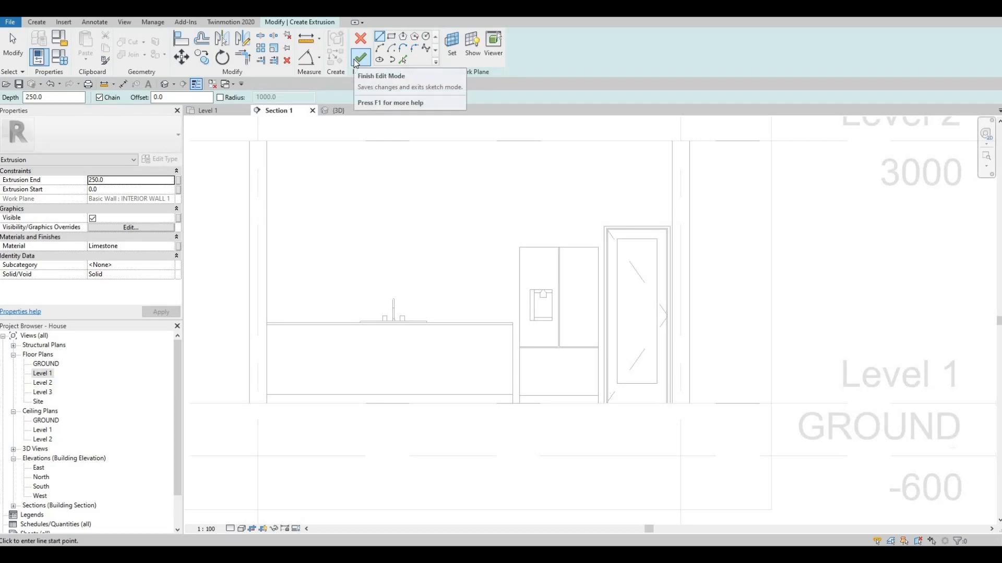
Sketch a rectangle tracing the refrigerator's front outline, about 1785 mm high, down to the Level 1 line
{"action": "left_click", "coordinate": [390, 36]}
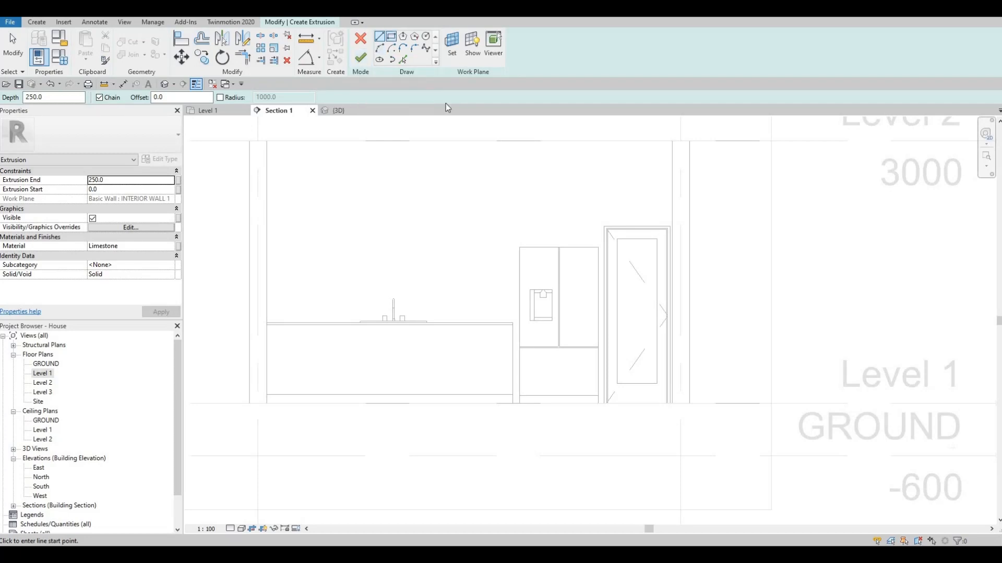
{"action": "scroll", "coordinate": [519, 256], "scroll_direction": "up", "scroll_amount": 2}
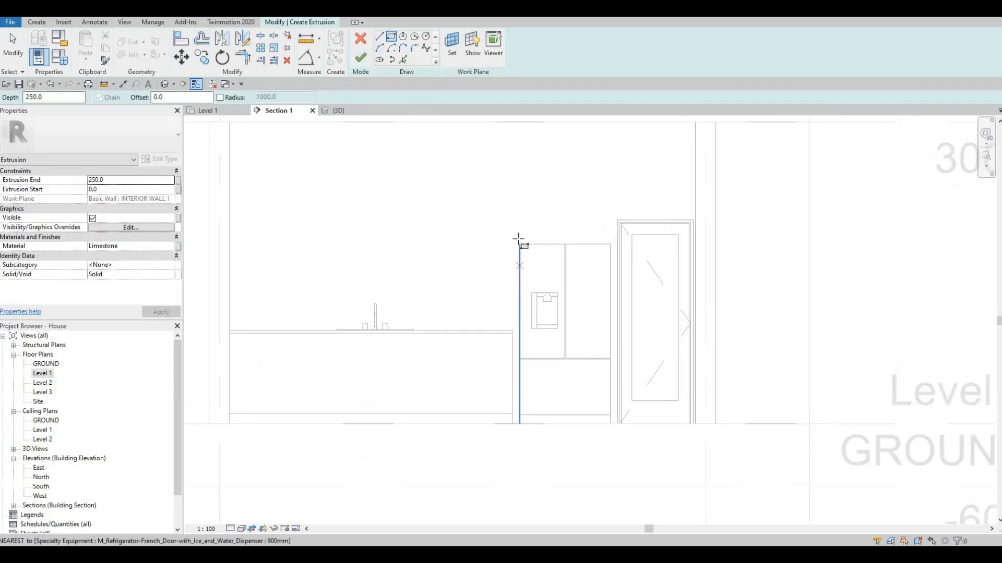
{"action": "left_click", "coordinate": [519, 238]}
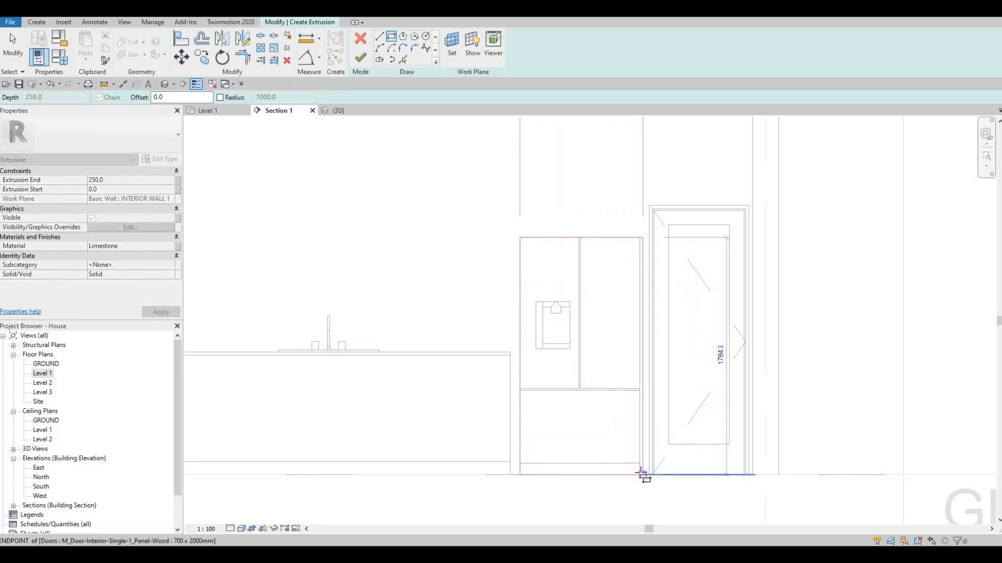
{"action": "left_click", "coordinate": [641, 474]}
{"action": "key", "text": "Escape"}
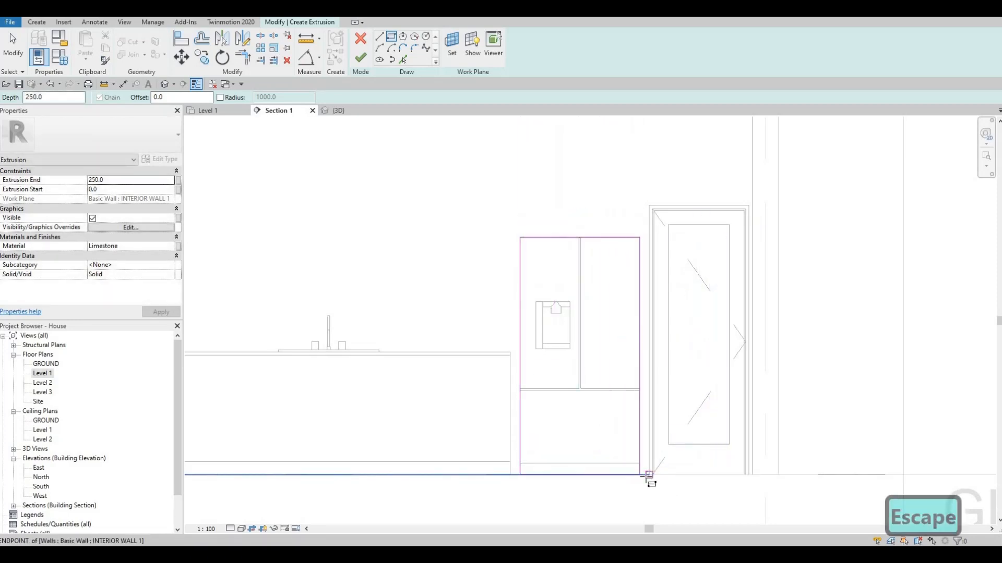
Sketch an outer rectangle around the refrigerator outline, 1040 mm wide and 2400 mm high, rising from the Level 1 line beside the door
{"action": "scroll", "coordinate": [647, 470], "scroll_direction": "up", "scroll_amount": 3}
{"action": "left_click", "coordinate": [648, 474]}
{"action": "scroll", "coordinate": [552, 221], "scroll_direction": "down", "scroll_amount": 3}
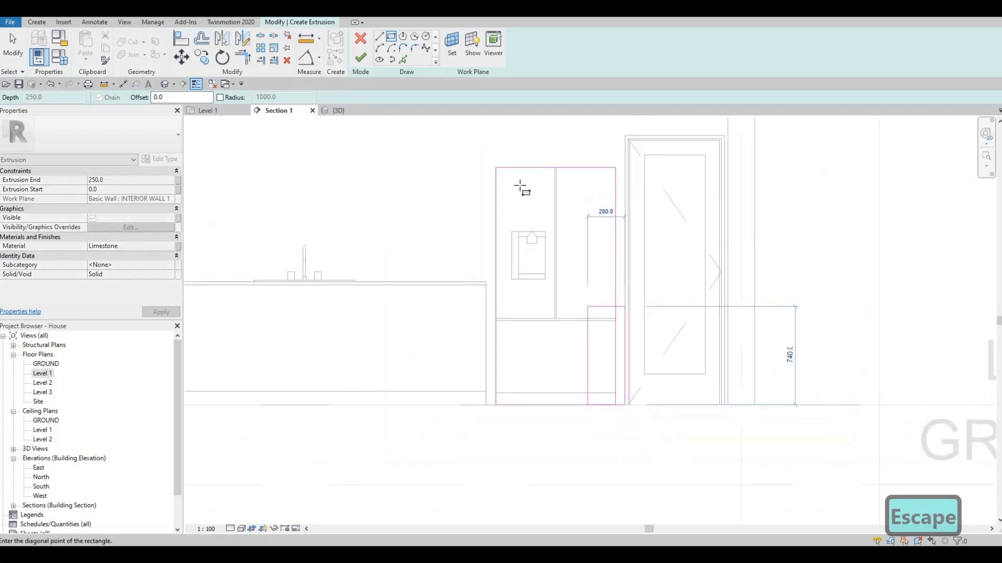
{"action": "scroll", "coordinate": [552, 366], "scroll_direction": "down", "scroll_amount": 2}
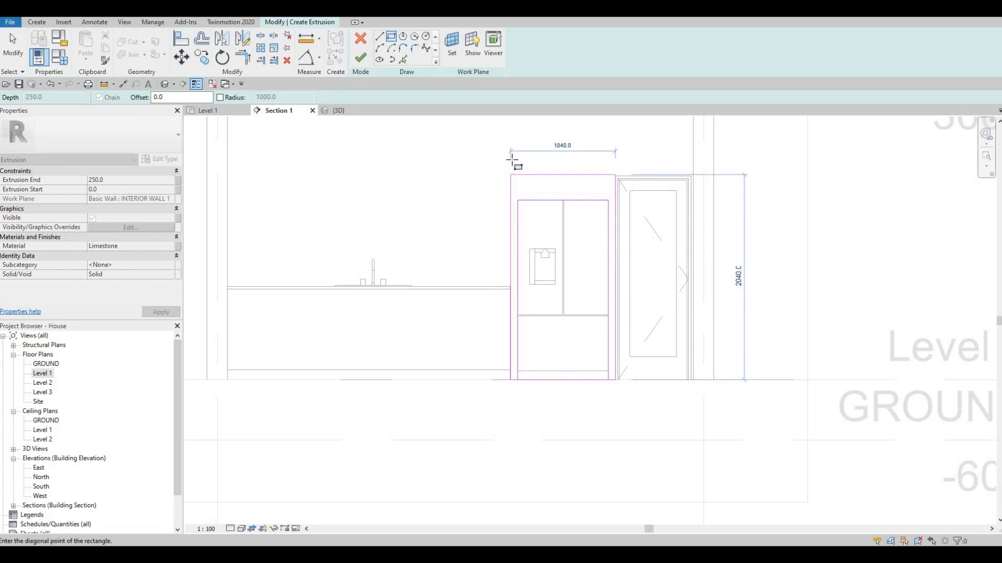
{"action": "middle_click_drag", "start_coordinate": [513, 158], "coordinate": [515, 267]}
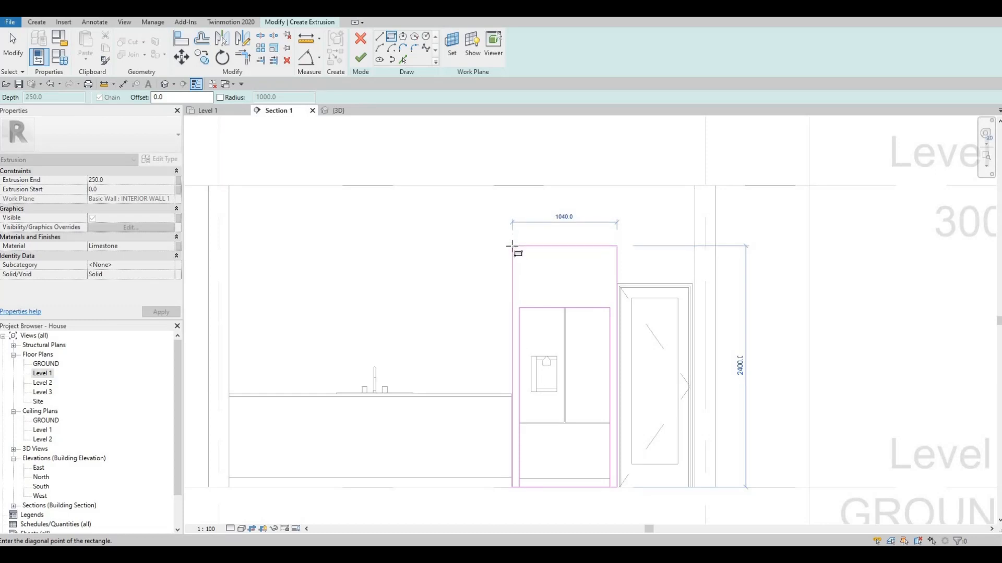
{"action": "left_click", "coordinate": [512, 246]}
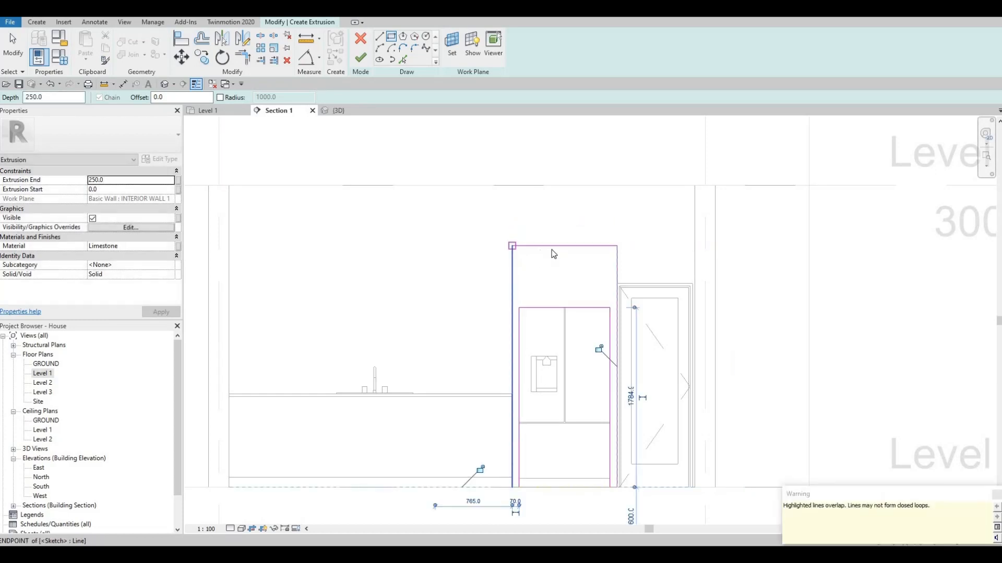
{"action": "key", "text": "Escape"}
{"action": "key", "text": "Escape"}
{"action": "key", "text": "Escape"}
Set the height of the outer rectangle's top line to 2500 mm above its bottom line
{"action": "left_click", "coordinate": [543, 246]}
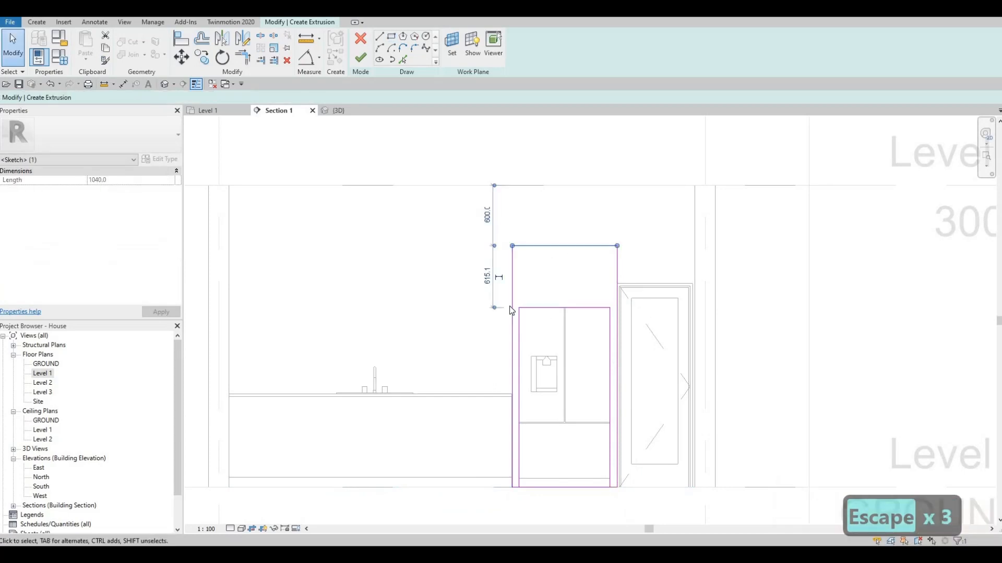
{"action": "left_click_drag", "start_coordinate": [505, 465], "coordinate": [513, 488]}
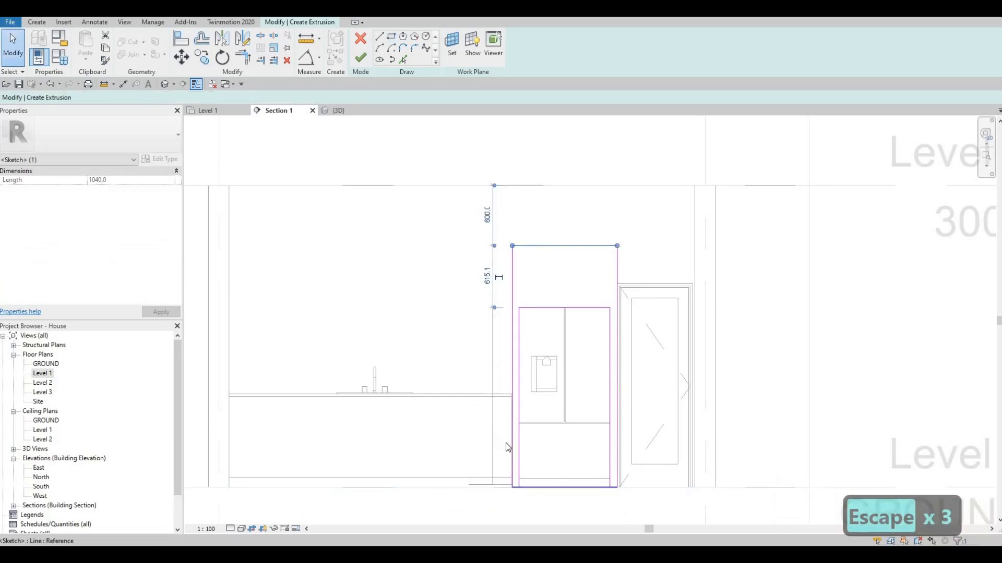
{"action": "left_click", "coordinate": [488, 368]}
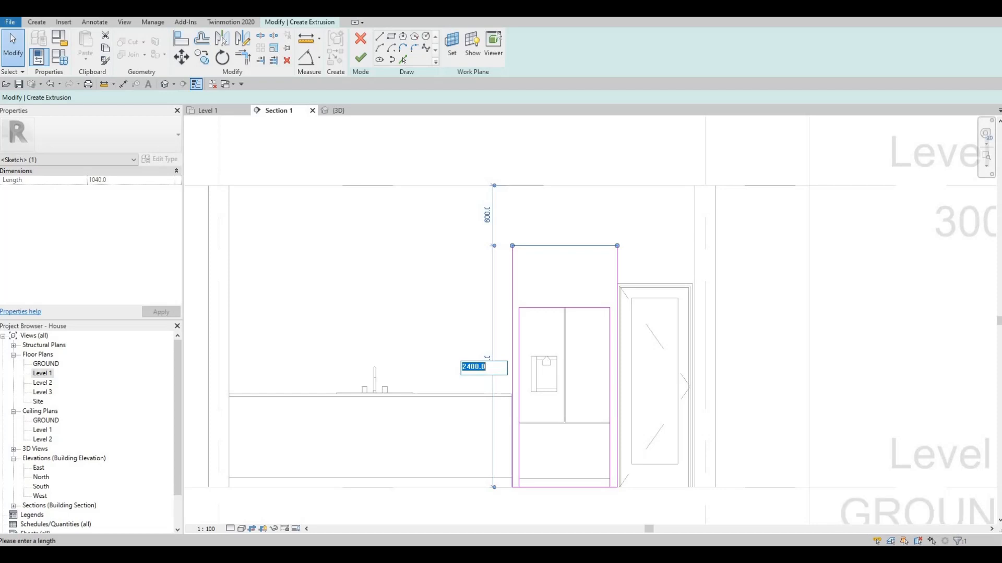
{"action": "type", "text": "2500"}
{"action": "key", "text": "Return"}
{"action": "key", "text": "Escape"}
{"action": "key", "text": "Escape"}
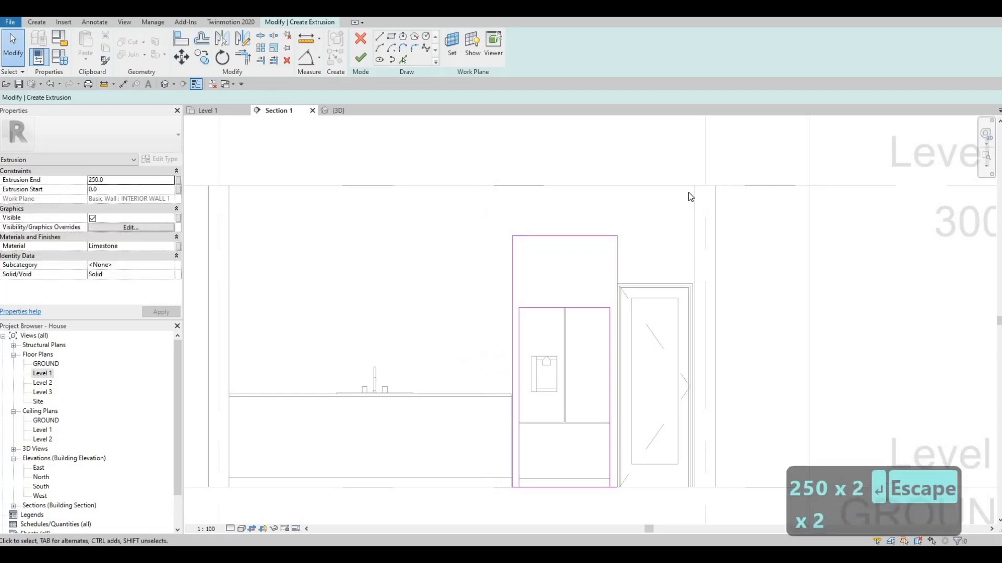
Try to finish the extrusion sketch with both the inner and outer rectangles complete
{"action": "scroll", "coordinate": [690, 192], "scroll_direction": "down", "scroll_amount": 2}
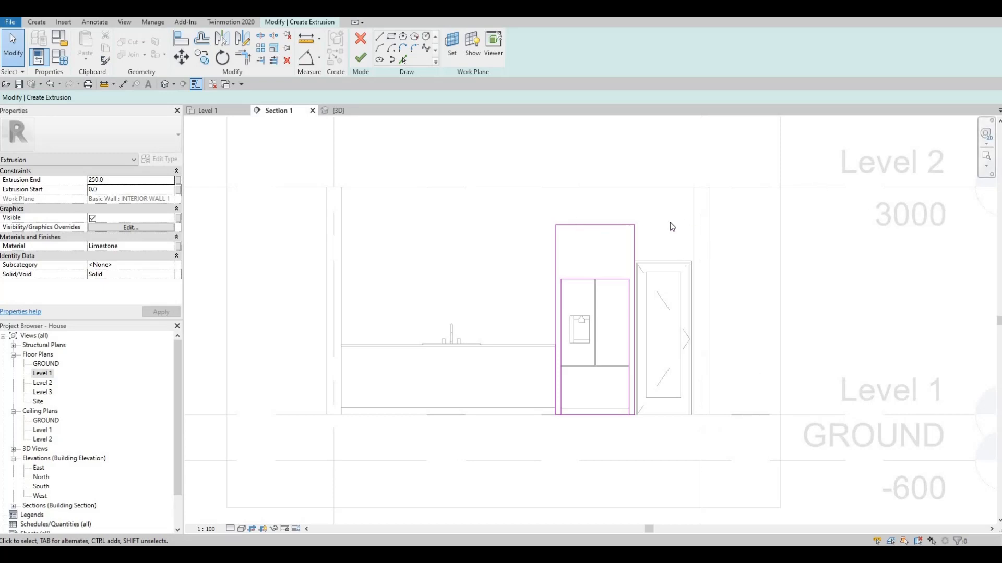
{"action": "key", "text": "Escape"}
{"action": "left_click", "coordinate": [358, 59]}
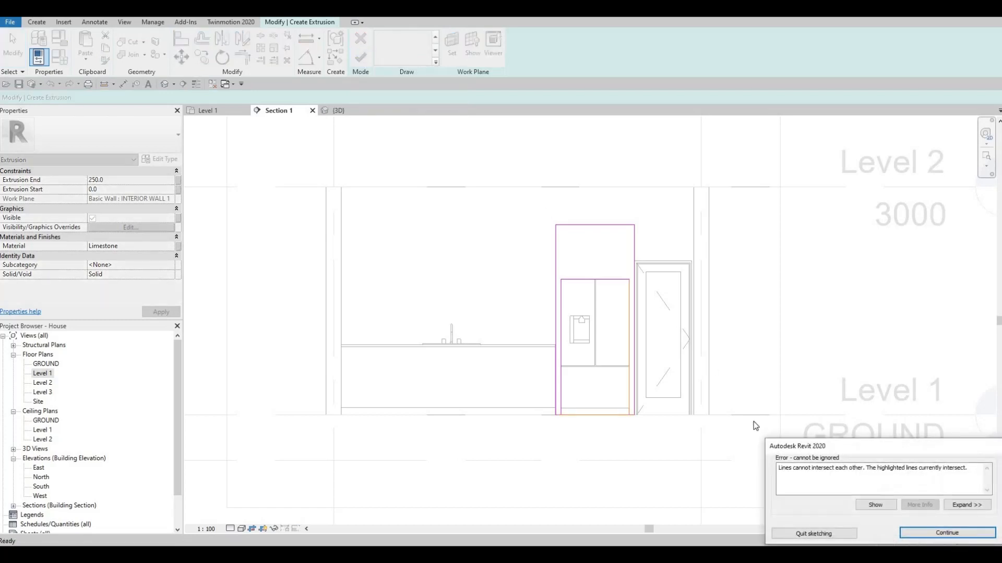
{"action": "key", "text": "Escape"}
Delete the outer rectangle's bottom line along Level 1
{"action": "scroll", "coordinate": [587, 418], "scroll_direction": "up", "scroll_amount": 5}
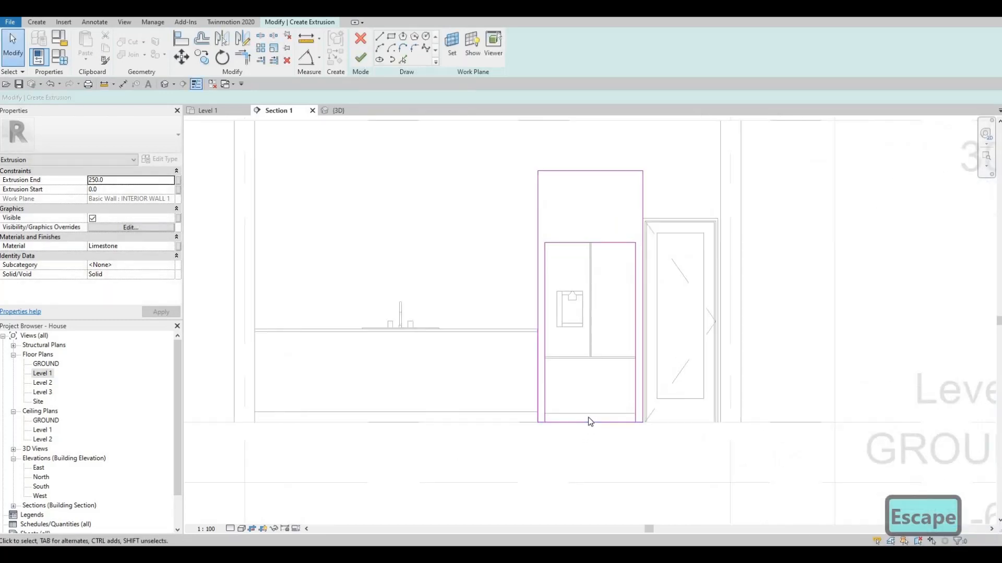
{"action": "left_click", "coordinate": [587, 416]}
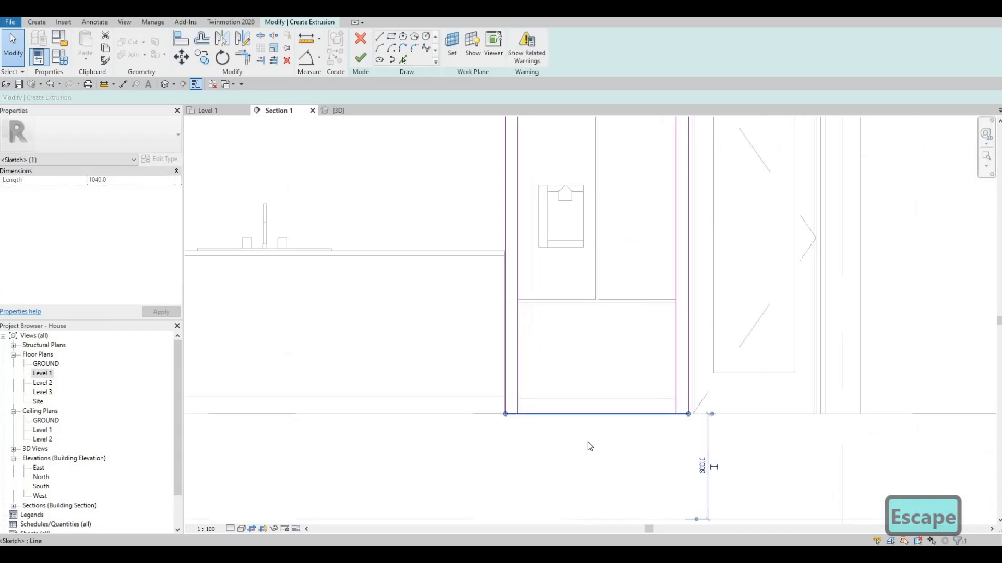
{"action": "key", "text": "Delete"}
{"action": "key", "text": "Escape"}
{"action": "key", "text": "Escape"}
{"action": "key", "text": "Escape"}
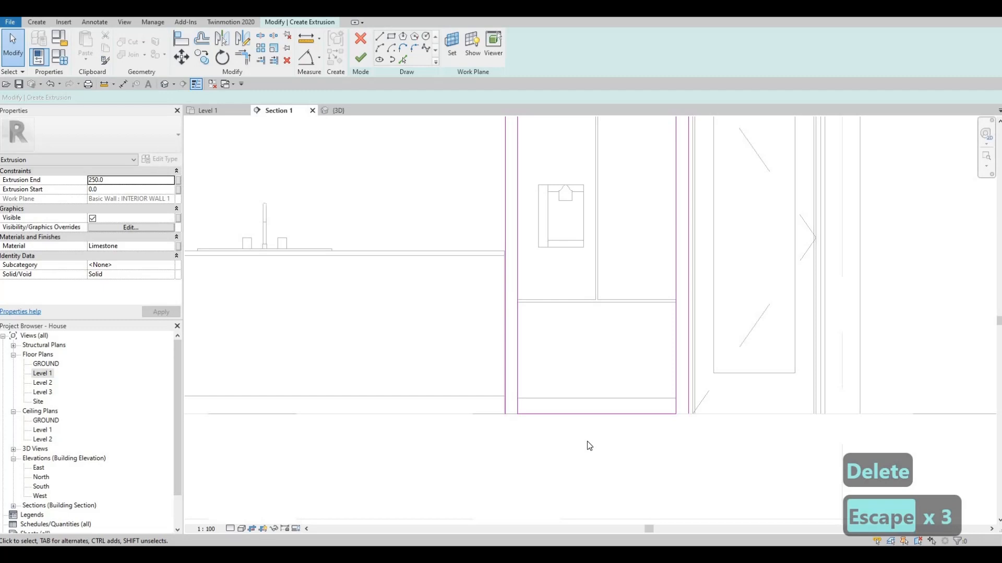
Split the bottom line of the refrigerator outline about 440 mm from its counter-side corner
{"action": "key", "text": "s"}
{"action": "key", "text": "l"}
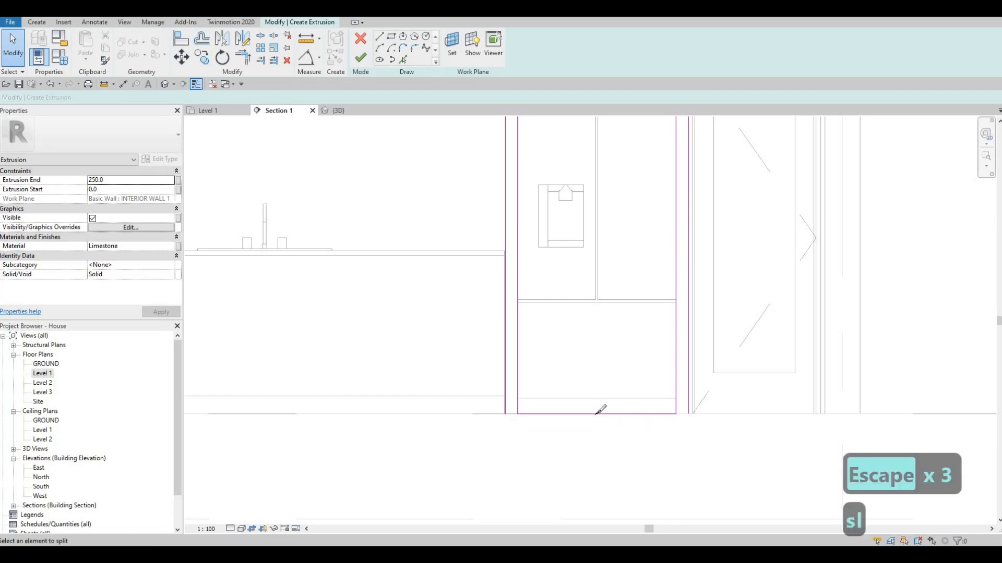
{"action": "left_click", "coordinate": [595, 414]}
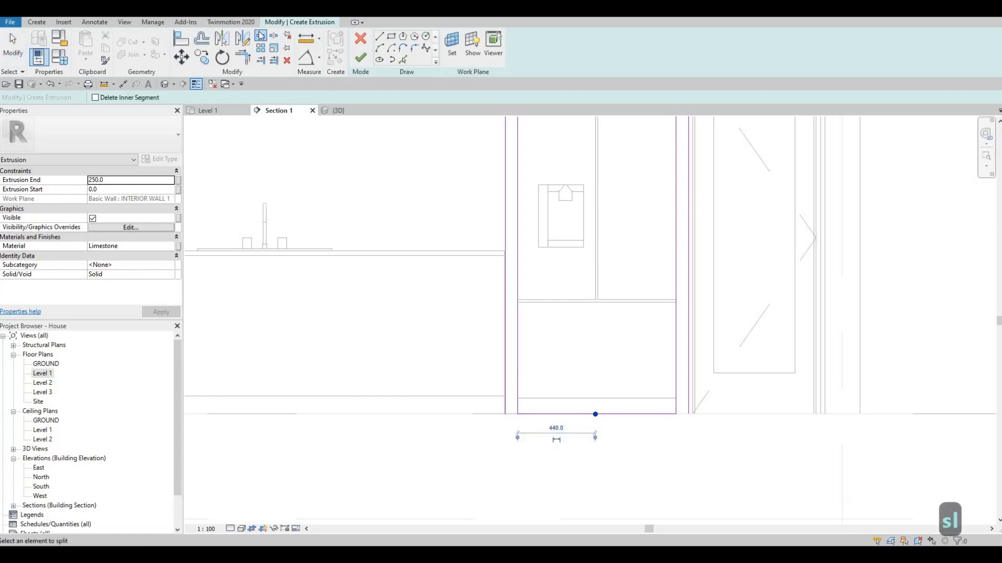
{"action": "key", "text": "Escape"}
{"action": "key", "text": "Escape"}
{"action": "key", "text": "Escape"}
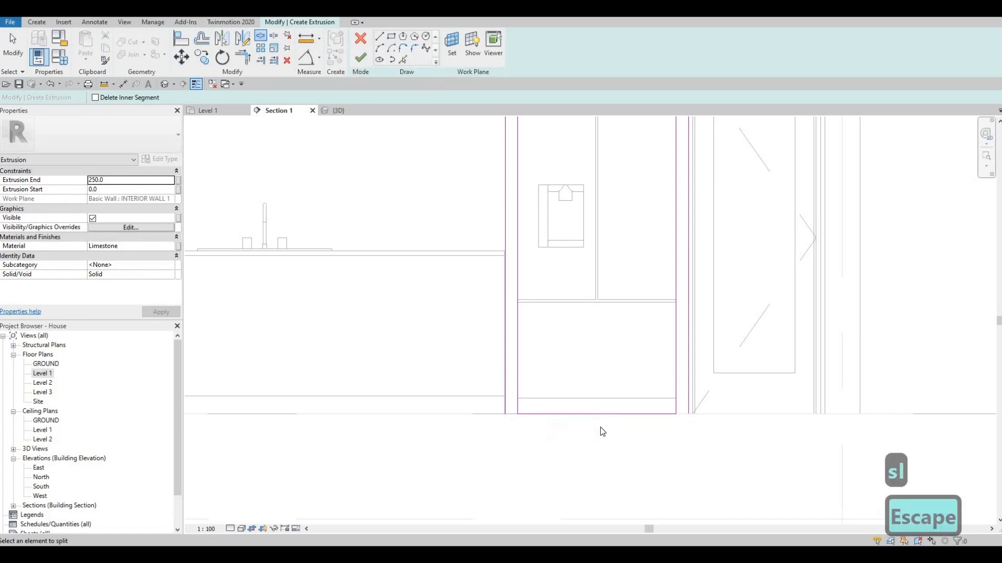
Trim the split bottom line to the outer and inner vertical lines on the counter side, closing that leg of the surround
{"action": "key", "text": "t"}
{"action": "key", "text": "r"}
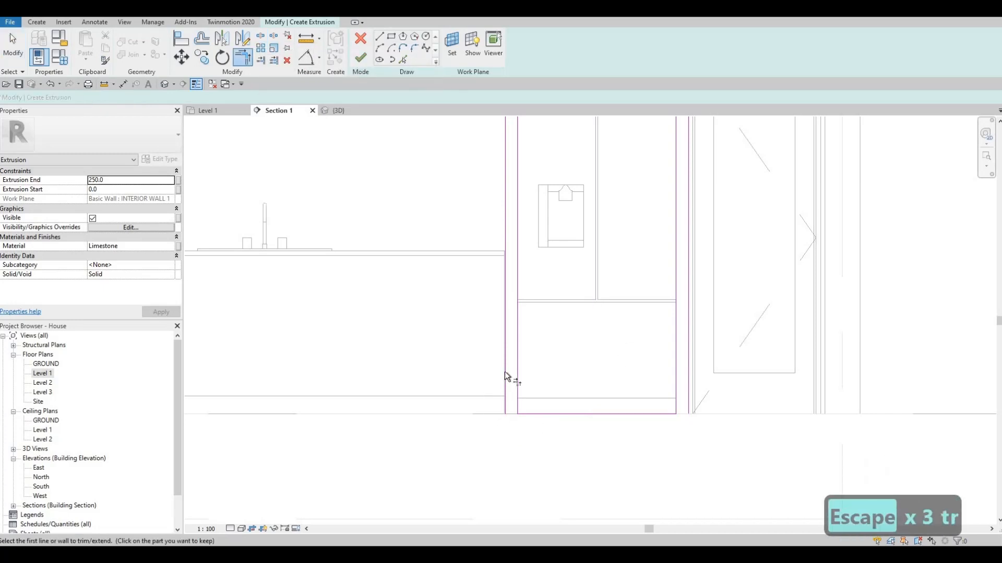
{"action": "left_click", "coordinate": [530, 403]}
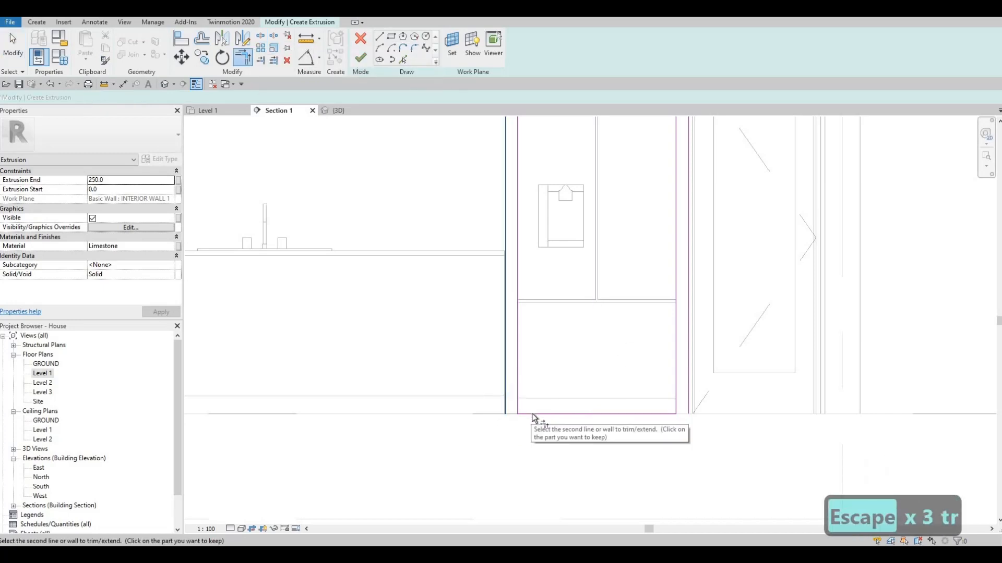
{"action": "left_click", "coordinate": [518, 411]}
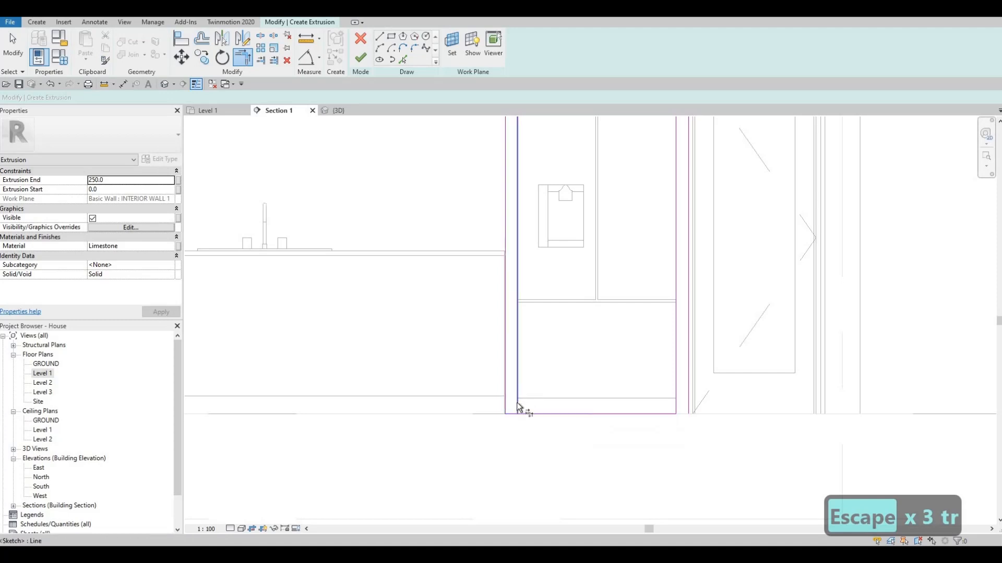
{"action": "left_click", "coordinate": [511, 415]}
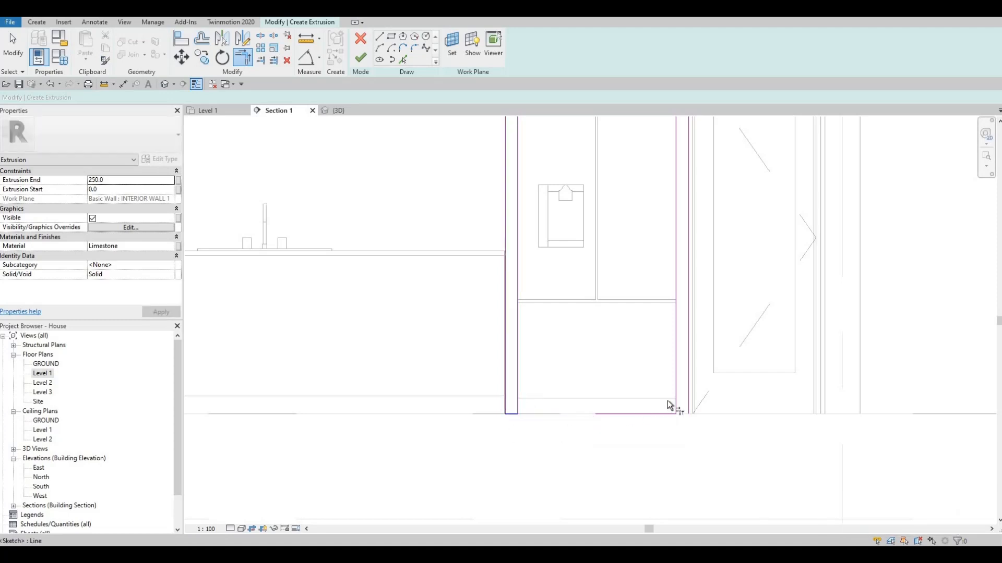
Trim the remaining bottom line to the outer and inner vertical lines on the door side, and finish the extrusion sketch
{"action": "left_click", "coordinate": [687, 385]}
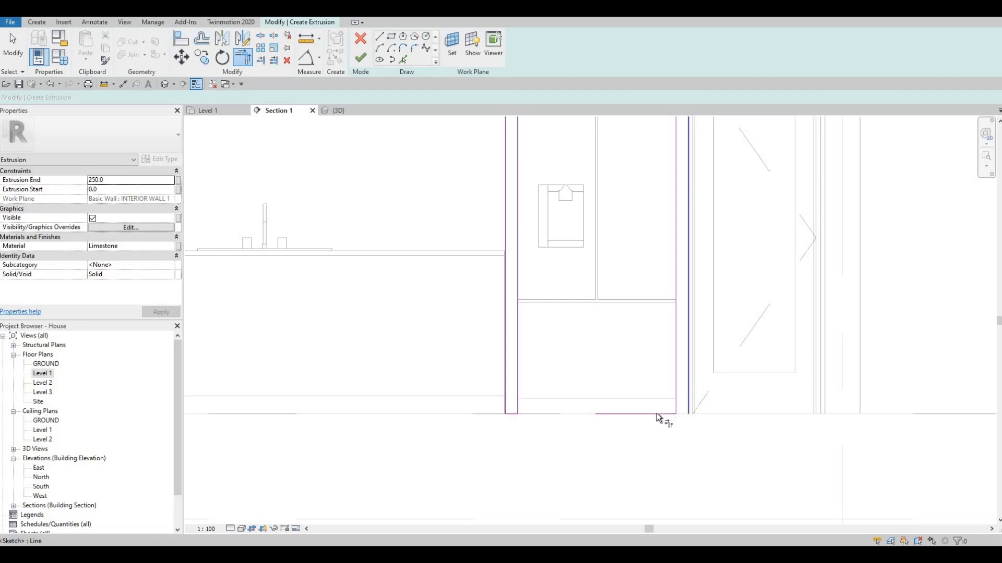
{"action": "left_click", "coordinate": [677, 388]}
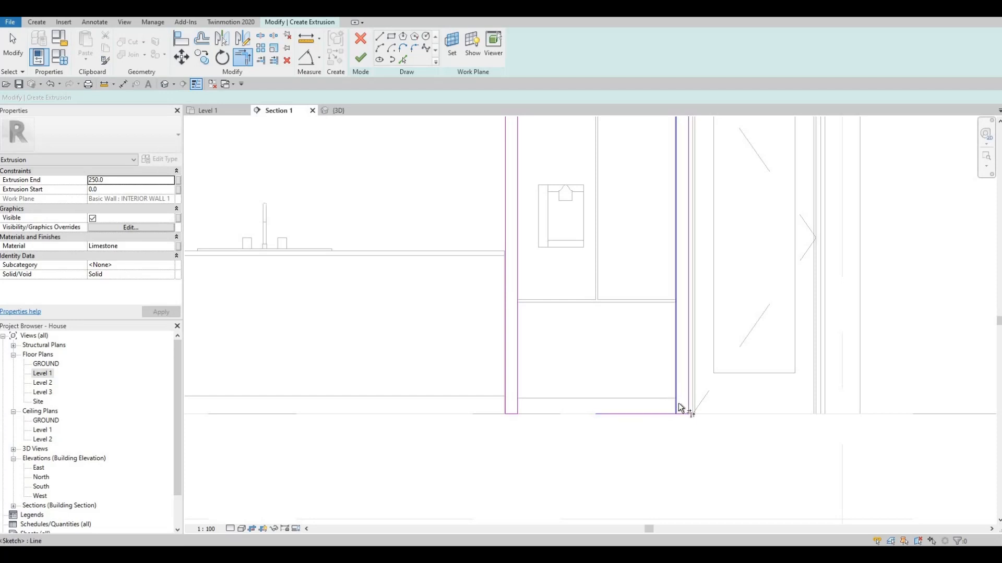
{"action": "left_click", "coordinate": [678, 413]}
{"action": "middle_click_drag", "start_coordinate": [591, 268], "coordinate": [562, 379]}
{"action": "scroll", "coordinate": [561, 379], "scroll_direction": "down", "scroll_amount": 3}
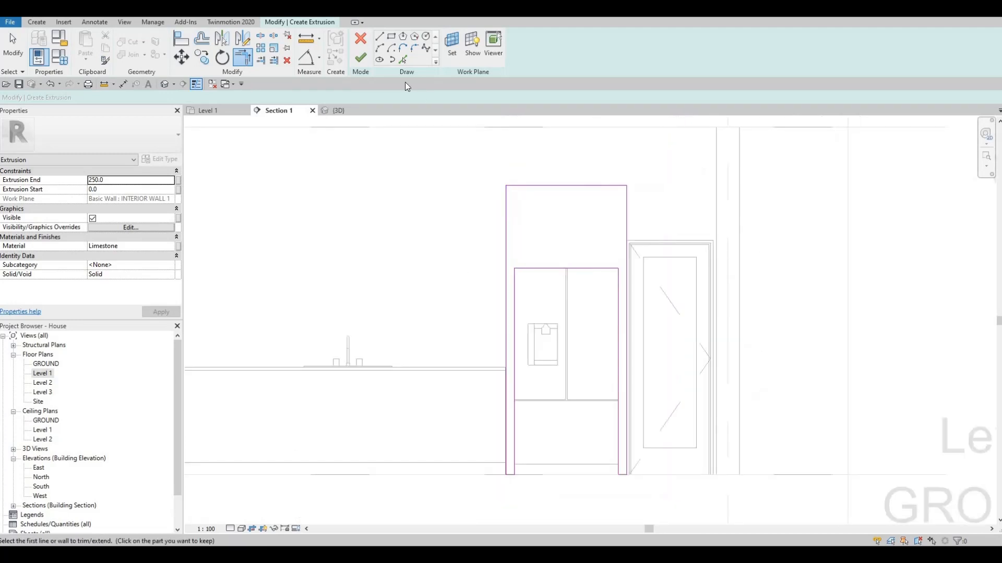
{"action": "left_click", "coordinate": [360, 66]}
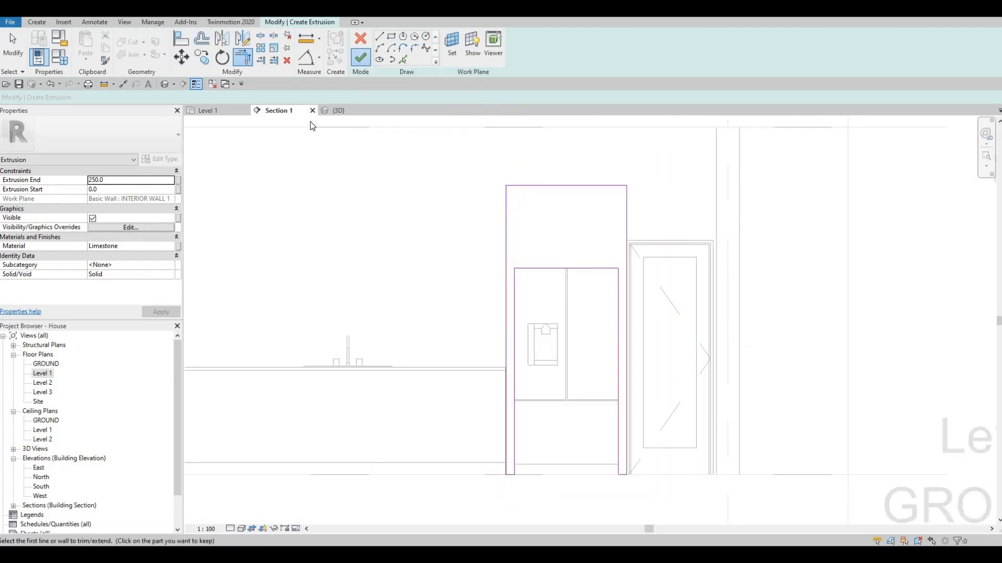
In the 3D view, stretch the surround's front face to the refrigerator's front, making the extrusion about 799 mm deep
{"action": "left_click", "coordinate": [337, 114]}
{"action": "middle_click_drag", "start_coordinate": [687, 454], "coordinate": [491, 186], "text": "shift"}
{"action": "scroll", "coordinate": [625, 201], "scroll_direction": "up", "scroll_amount": 1}
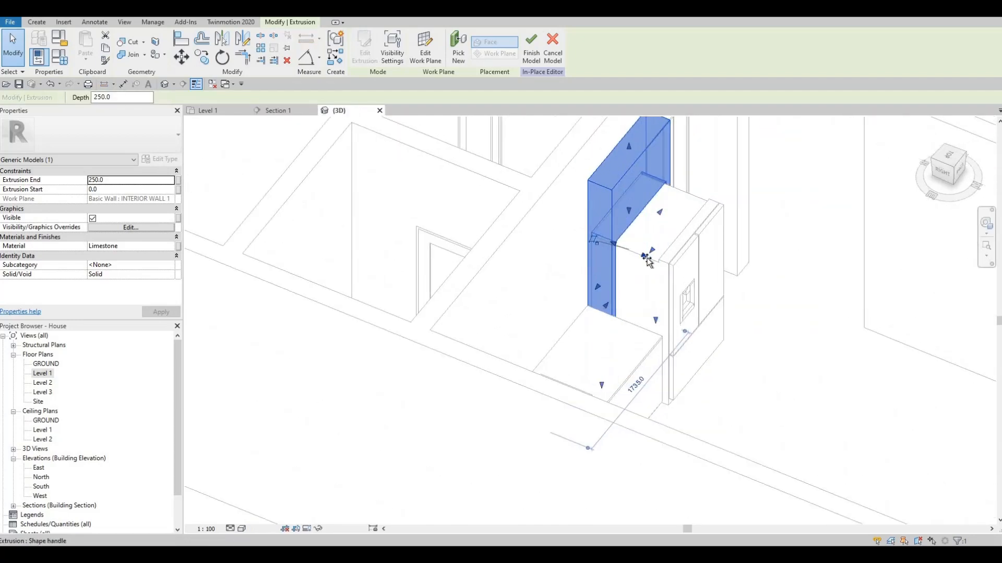
{"action": "left_click_drag", "start_coordinate": [646, 260], "coordinate": [724, 326]}
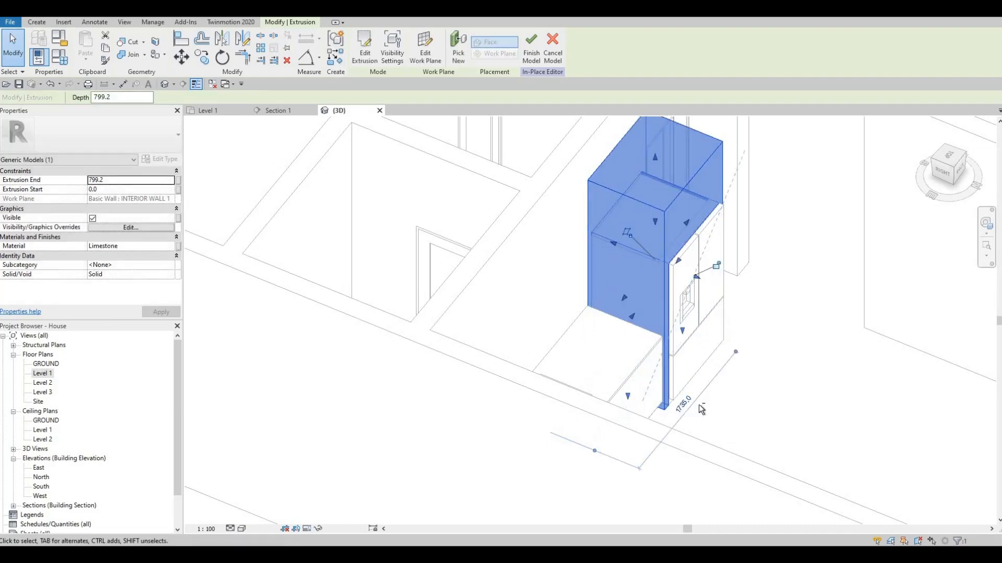
{"action": "key", "text": "Escape"}
Finish the in-place model of the refrigerator surround
{"action": "middle_click_drag", "start_coordinate": [530, 315], "coordinate": [476, 280], "text": "shift"}
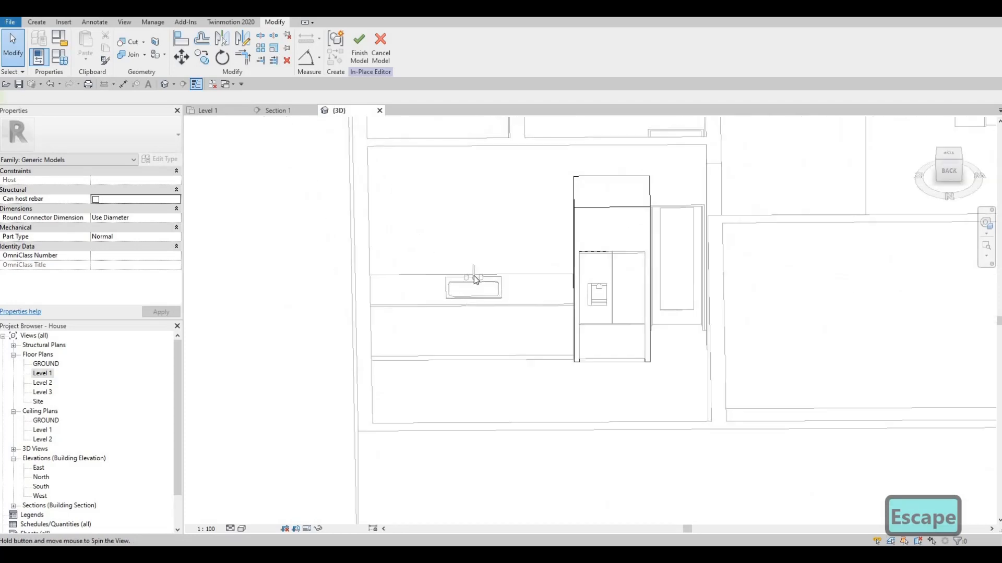
{"action": "left_click", "coordinate": [358, 57]}
{"action": "middle_click_drag", "start_coordinate": [548, 336], "coordinate": [557, 366], "text": "shift"}
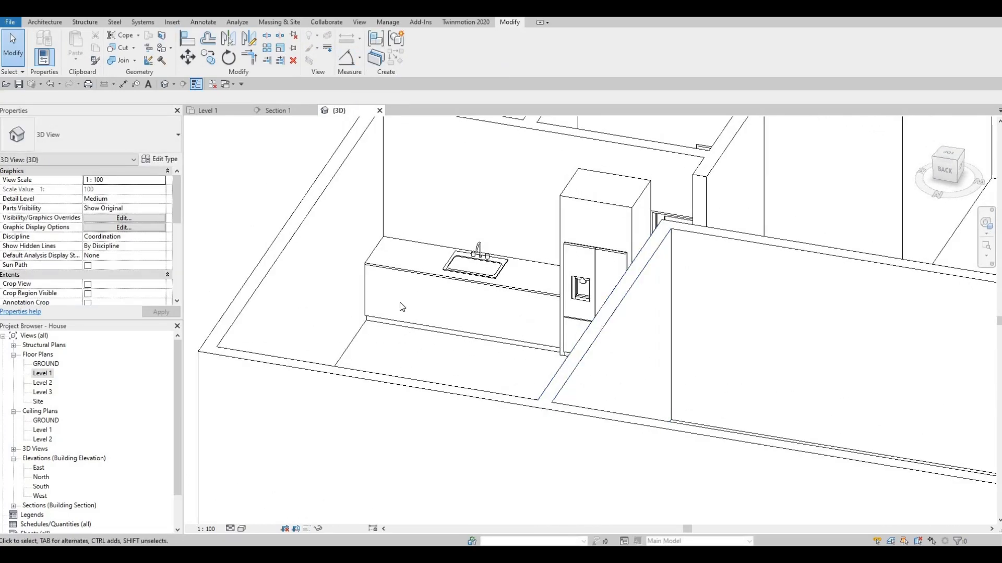
In Section 1, create a new in-place component in the Generic Models category and accept the name Generic Models 3
{"action": "left_click", "coordinate": [281, 111]}
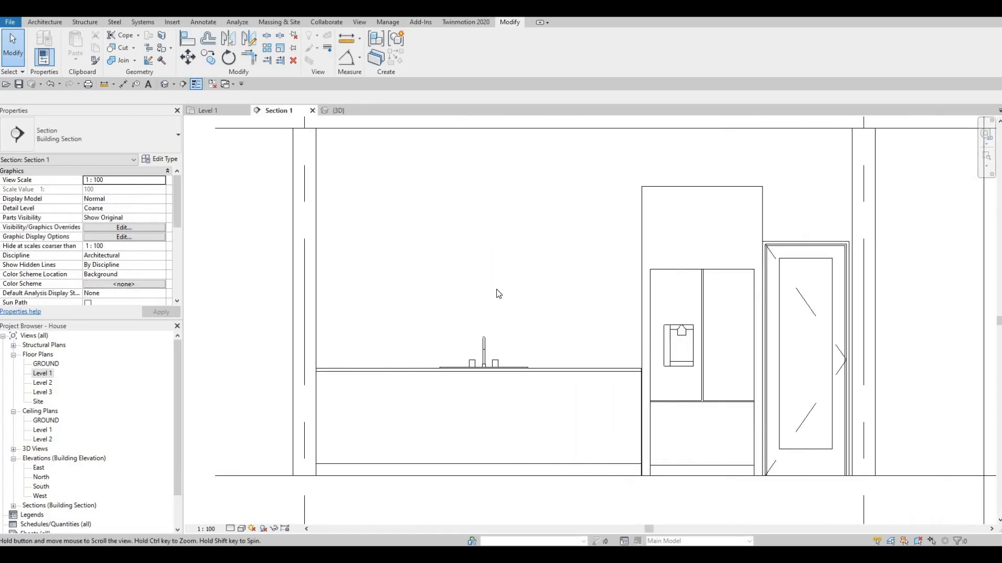
{"action": "scroll", "coordinate": [498, 294], "scroll_direction": "down", "scroll_amount": 2}
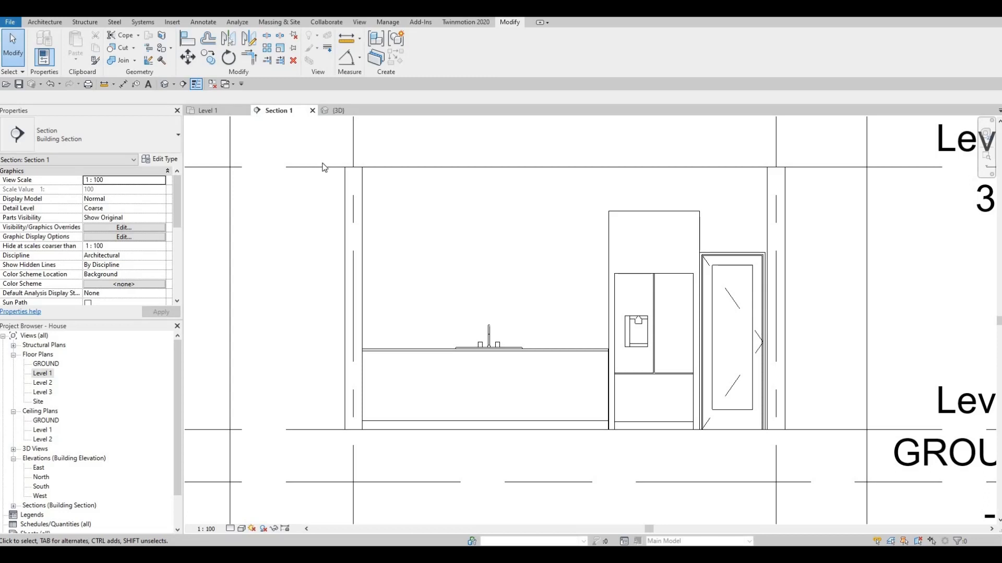
{"action": "left_click", "coordinate": [43, 22]}
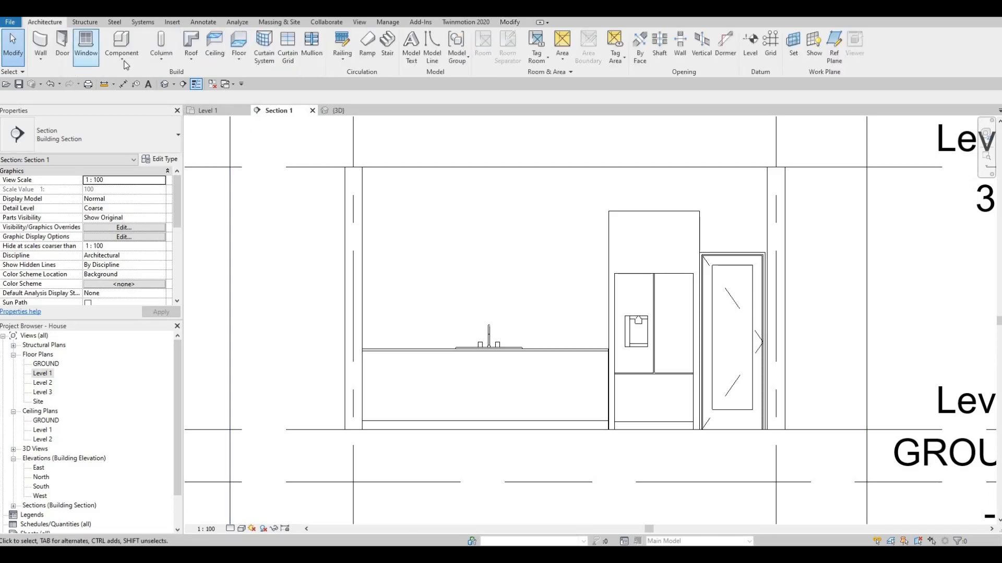
{"action": "left_click", "coordinate": [122, 58]}
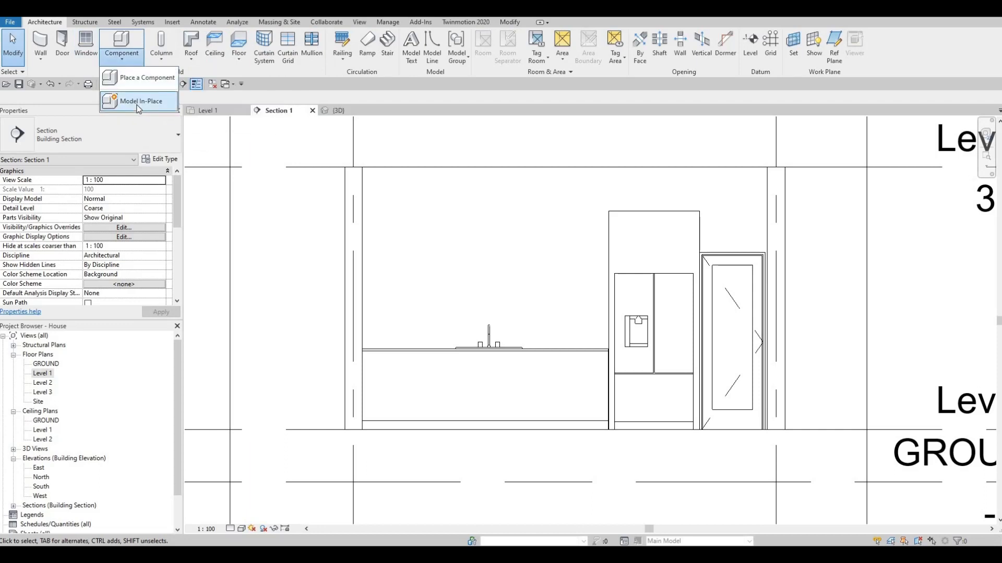
{"action": "left_click", "coordinate": [140, 102]}
{"action": "left_click", "coordinate": [434, 253]}
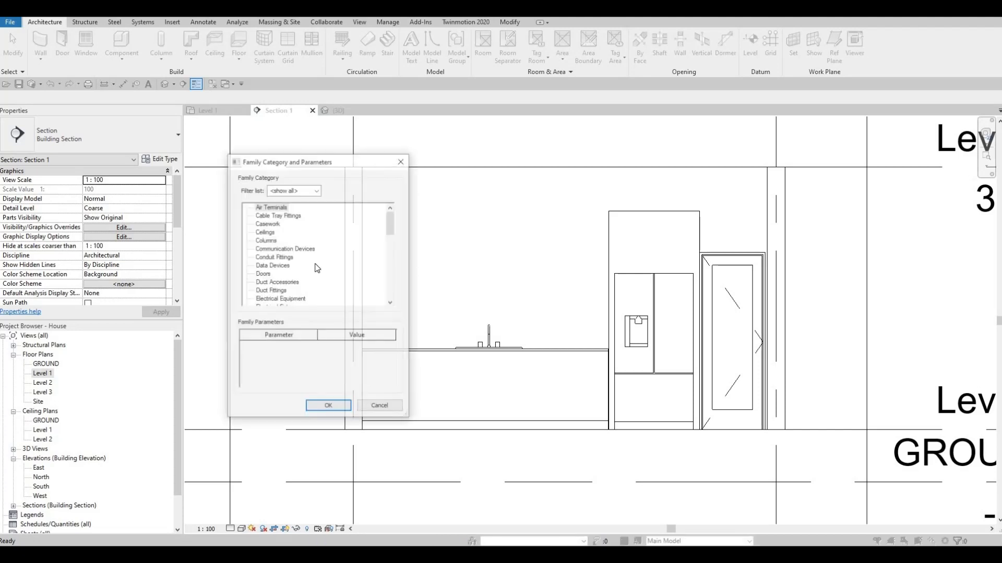
{"action": "scroll", "coordinate": [275, 282], "scroll_direction": "down", "scroll_amount": 2}
{"action": "scroll", "coordinate": [284, 292], "scroll_direction": "down", "scroll_amount": 2}
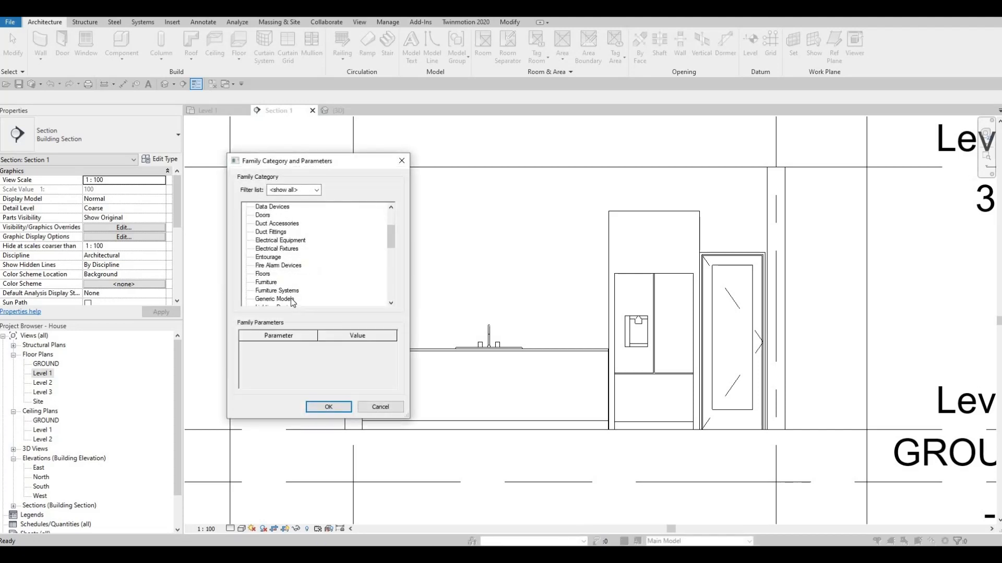
{"action": "left_click", "coordinate": [275, 298]}
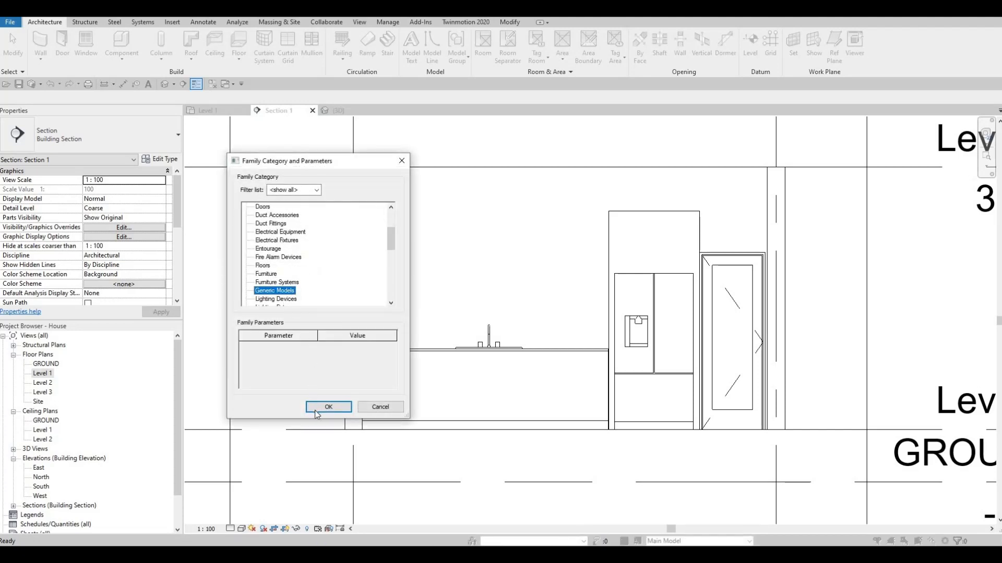
{"action": "left_click", "coordinate": [315, 410]}
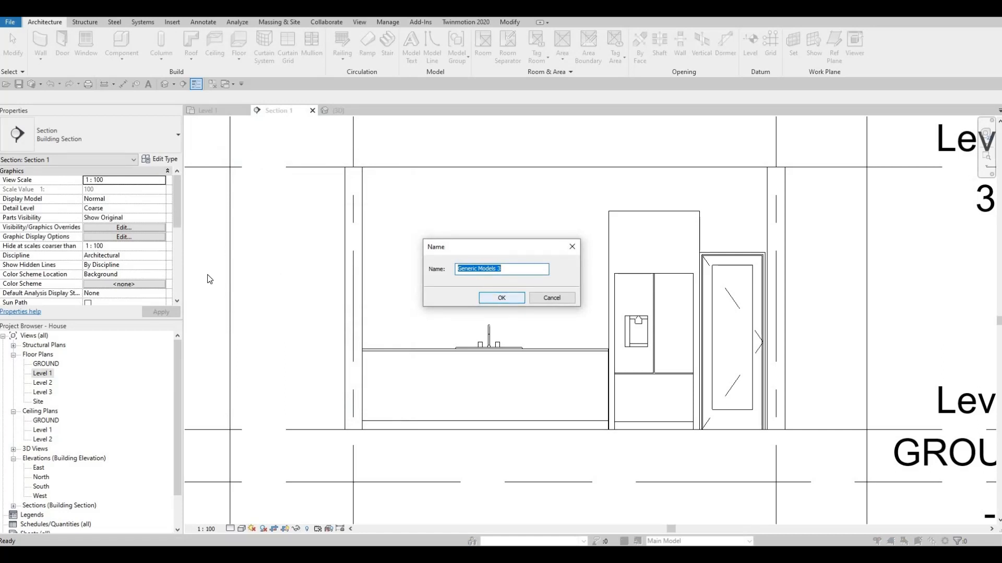
{"action": "key", "text": "Return"}
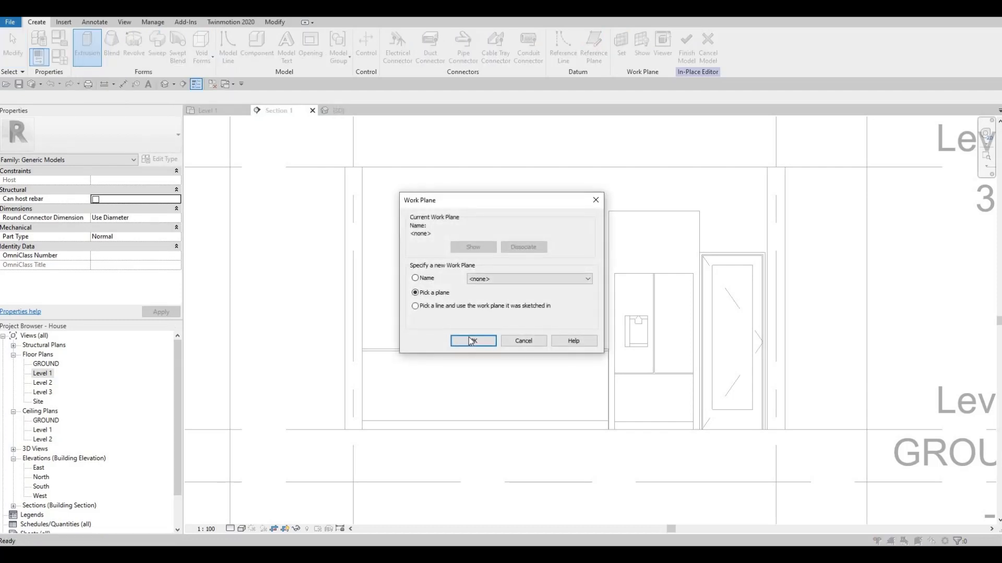
Start an extrusion on the interior wall behind the counter and assign it the Maple - Glossy material from the AEC wood library
{"action": "key", "text": "Return"}
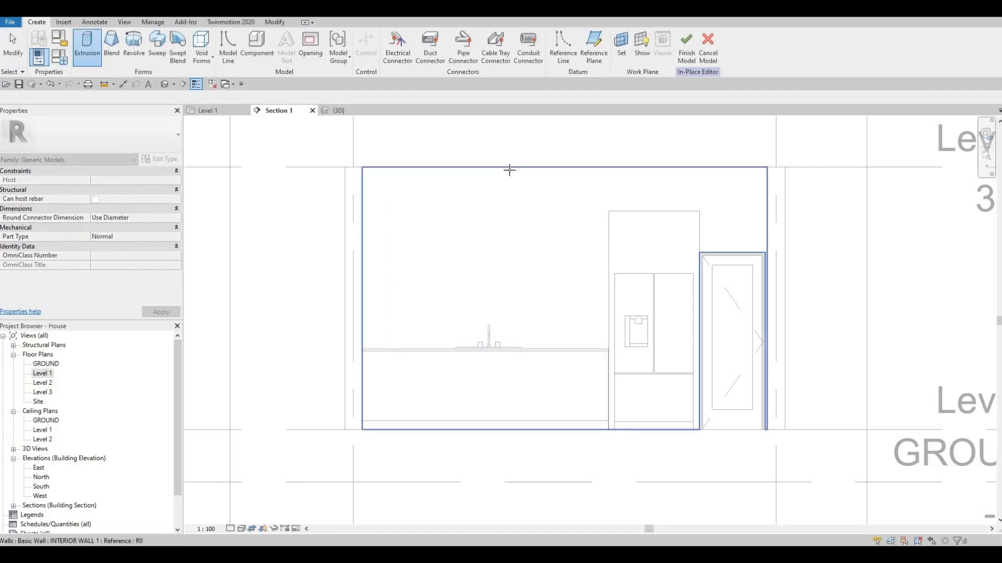
{"action": "left_click", "coordinate": [400, 234]}
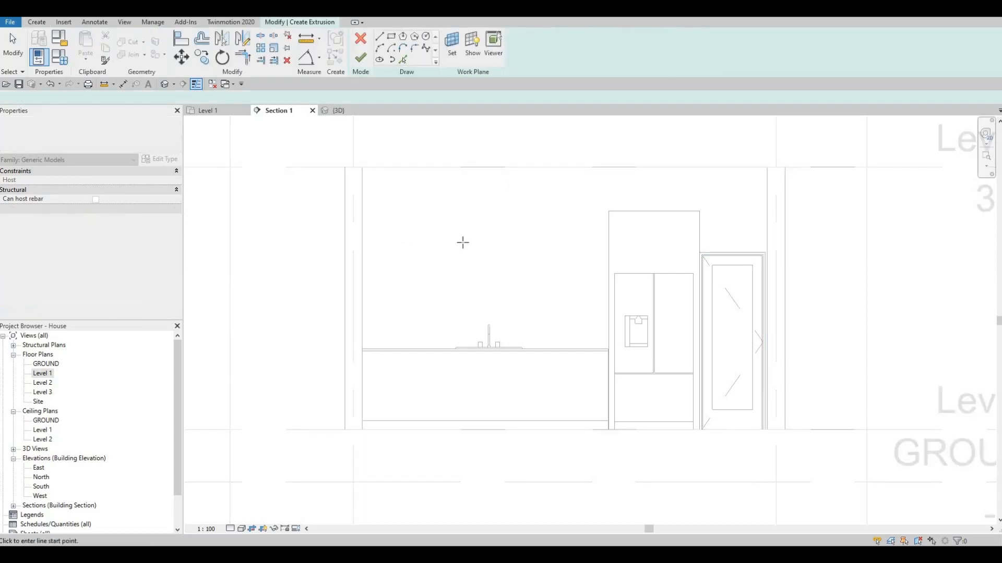
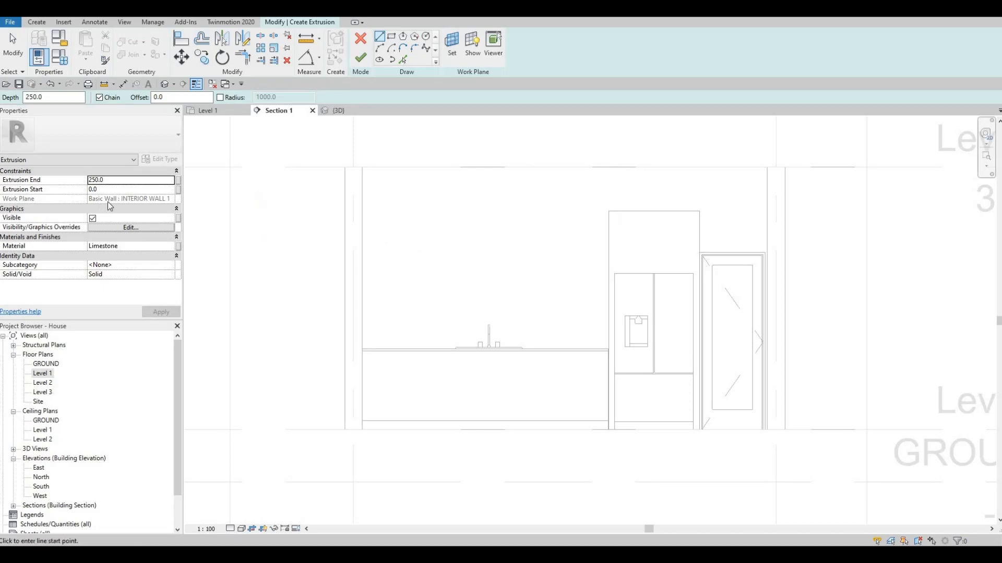
{"action": "left_click", "coordinate": [173, 249]}
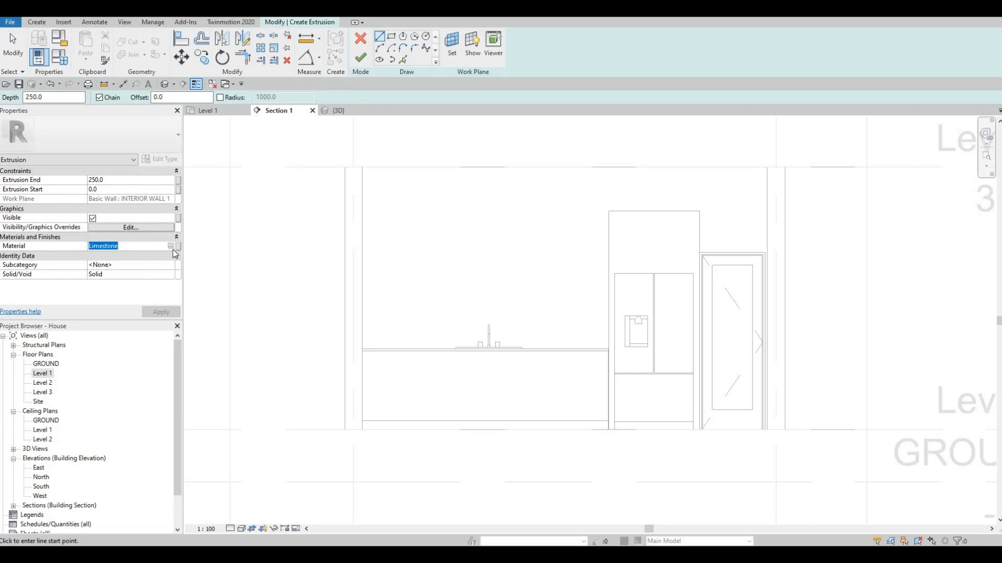
{"action": "left_click", "coordinate": [171, 246]}
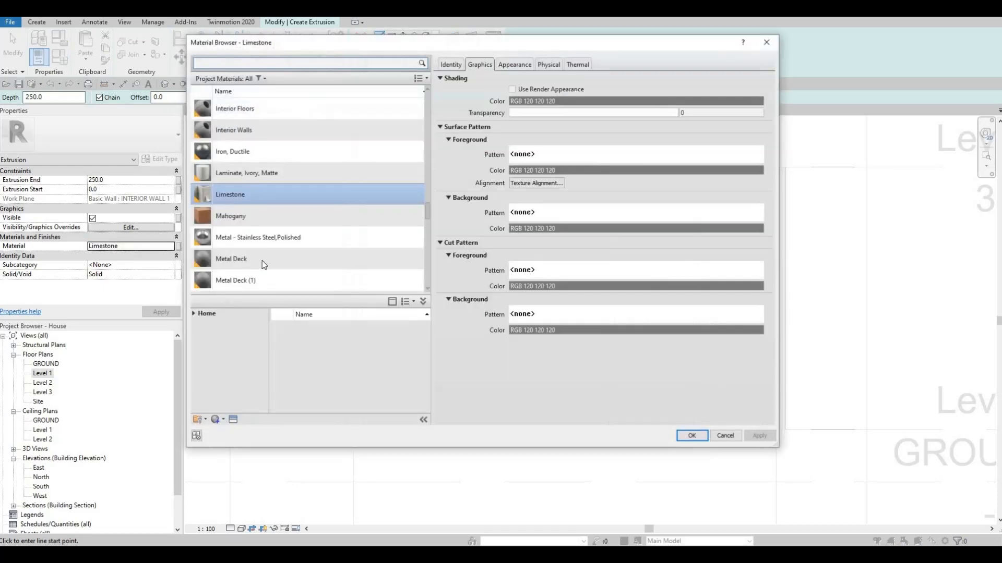
{"action": "scroll", "coordinate": [224, 256], "scroll_direction": "down", "scroll_amount": 3}
{"action": "left_click", "coordinate": [195, 317]}
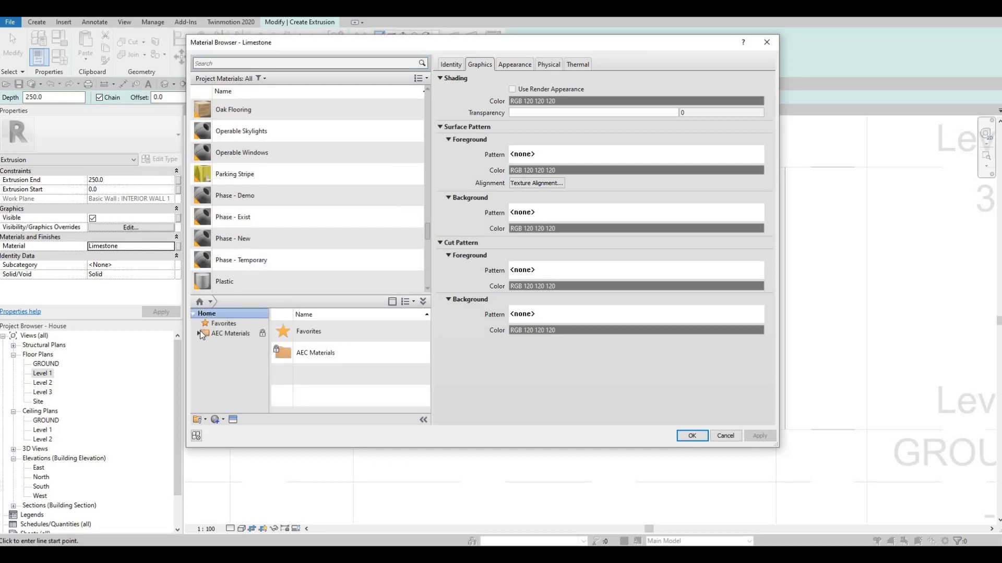
{"action": "left_click", "coordinate": [198, 336]}
{"action": "scroll", "coordinate": [203, 350], "scroll_direction": "down", "scroll_amount": 4}
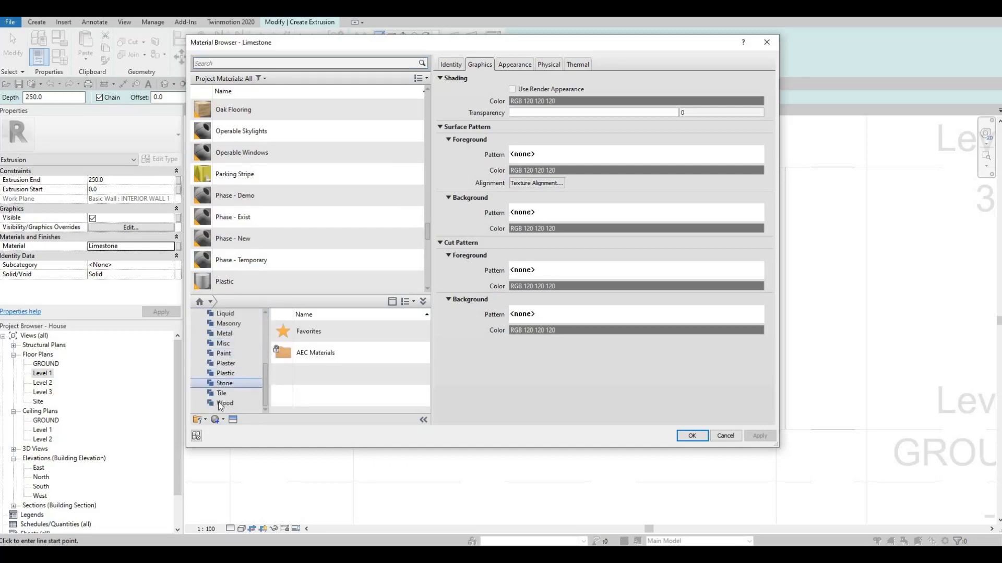
{"action": "left_click", "coordinate": [219, 403]}
{"action": "scroll", "coordinate": [331, 360], "scroll_direction": "down", "scroll_amount": 6}
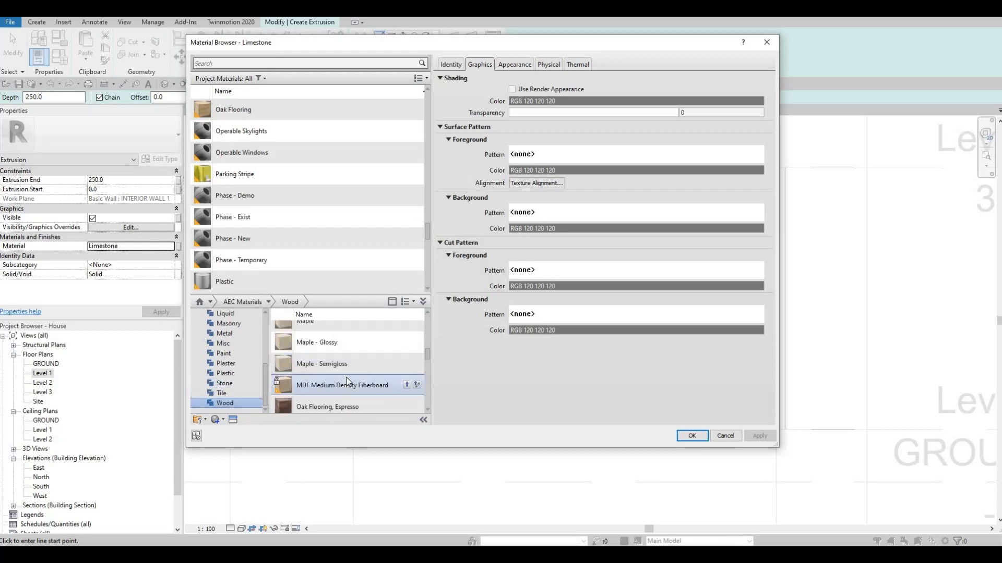
{"action": "scroll", "coordinate": [348, 379], "scroll_direction": "up", "scroll_amount": 1}
{"action": "scroll", "coordinate": [366, 373], "scroll_direction": "down", "scroll_amount": 1}
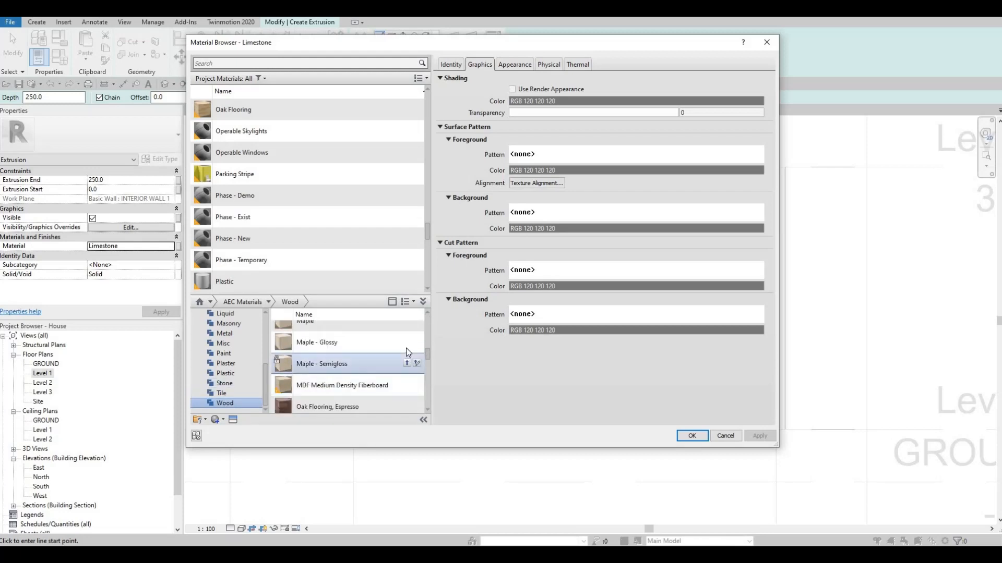
{"action": "left_click", "coordinate": [418, 342]}
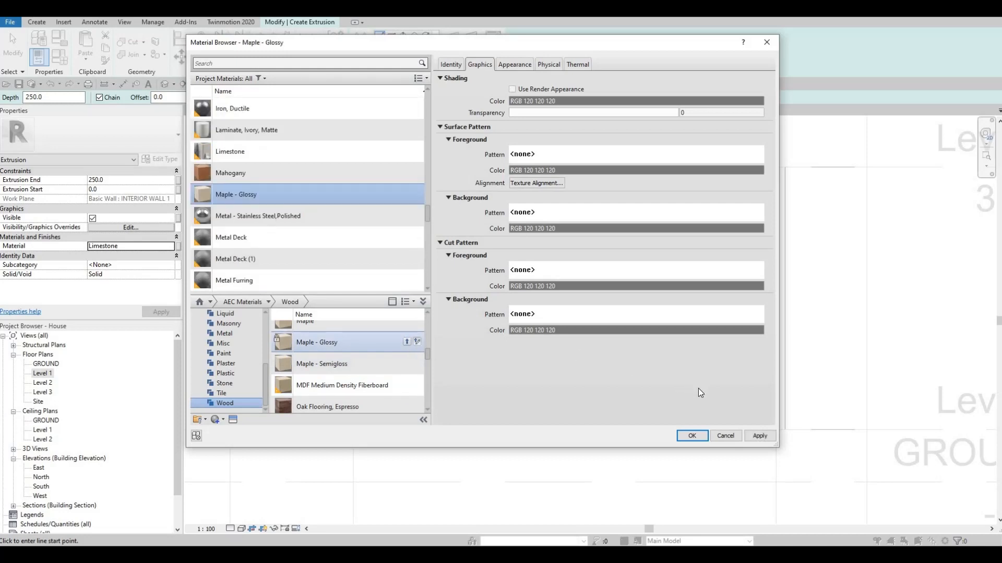
{"action": "left_click", "coordinate": [702, 439]}
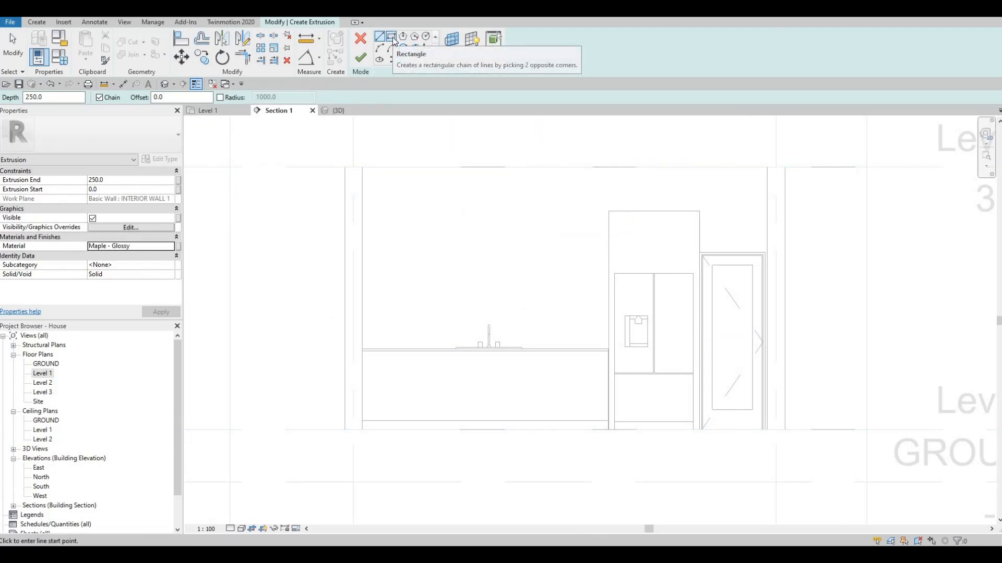
Choose the rectangle sketch shape and set the extrusion end to 500 mm
{"action": "left_click", "coordinate": [392, 38]}
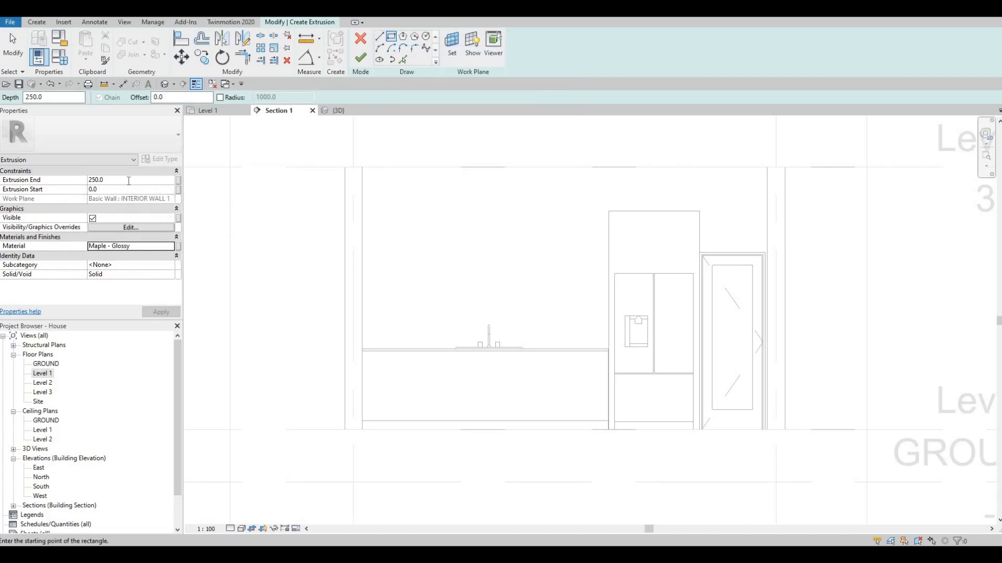
{"action": "left_click", "coordinate": [129, 180]}
{"action": "type", "text": "400"}
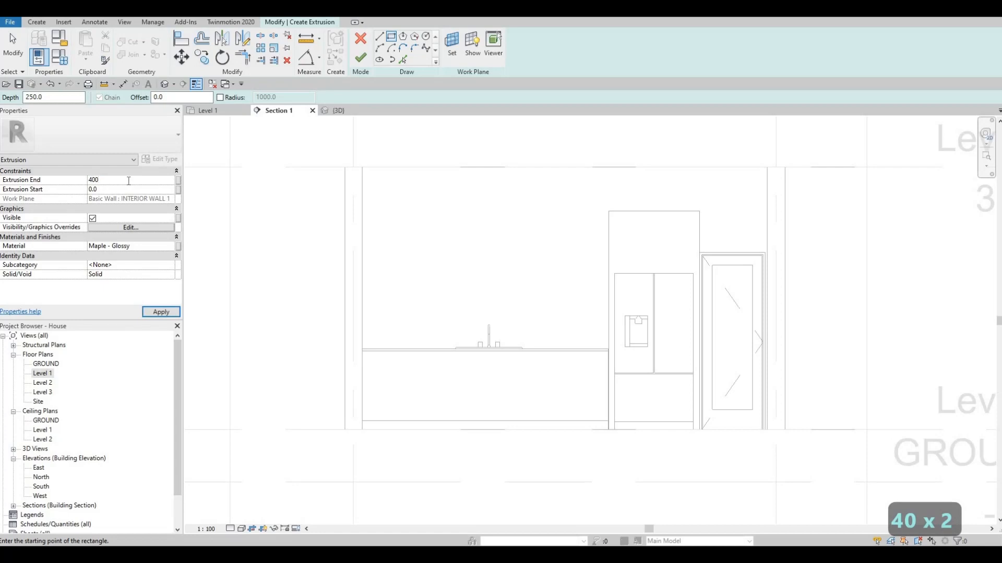
{"action": "key", "text": "BackSpace"}
{"action": "key", "text": "BackSpace"}
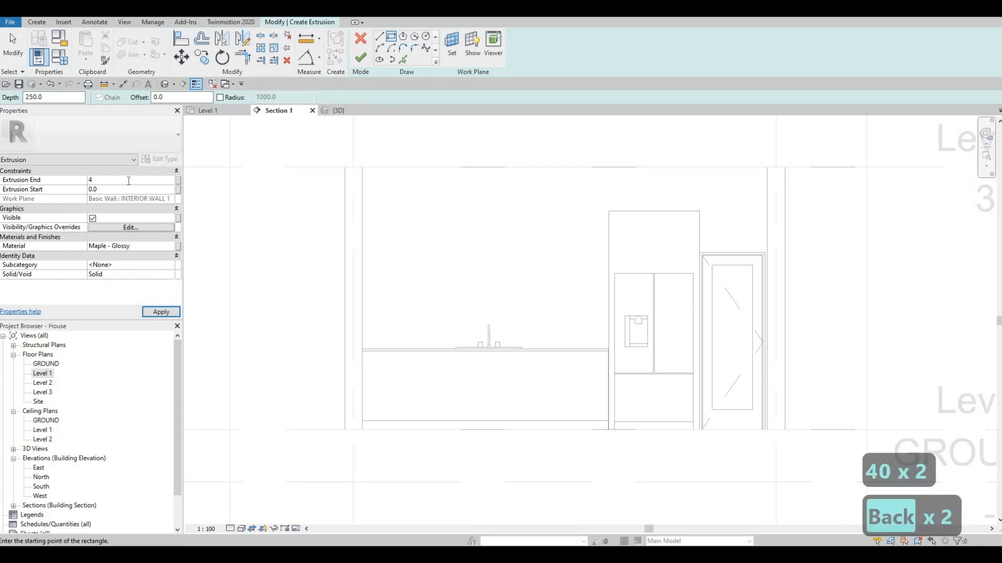
{"action": "type", "text": "500"}
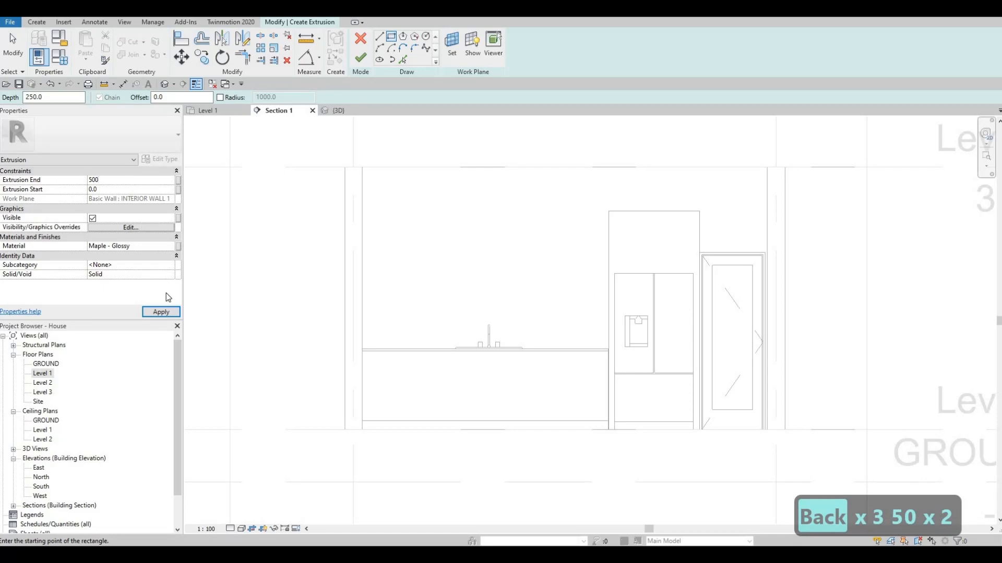
{"action": "left_click", "coordinate": [162, 312]}
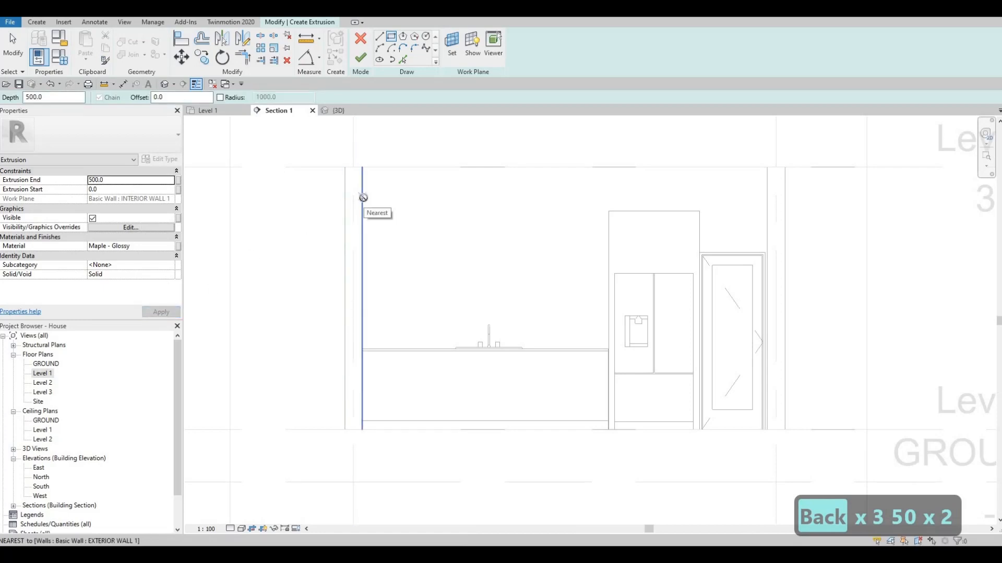
Sketch a rectangle about 2815 mm wide and 683 mm high above the counter, from the exterior wall to the refrigerator surround
{"action": "left_click", "coordinate": [362, 198]}
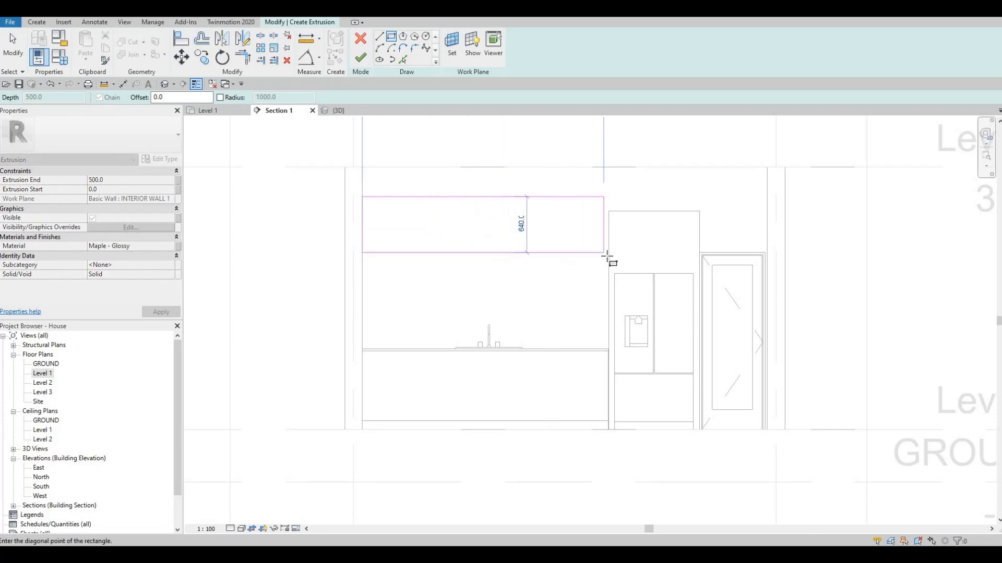
{"action": "left_click", "coordinate": [608, 256]}
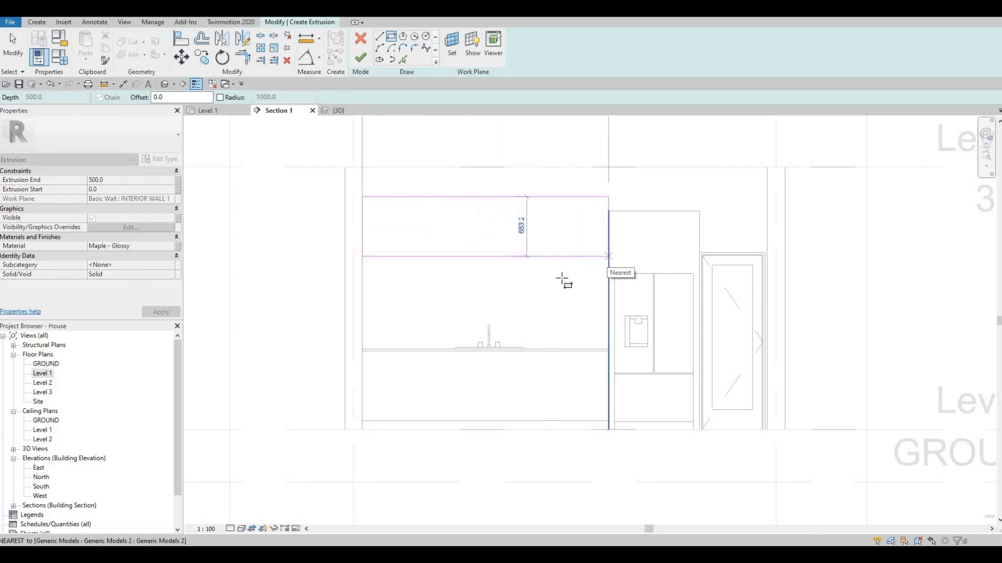
{"action": "key", "text": "Escape"}
{"action": "key", "text": "Escape"}
{"action": "key", "text": "Escape"}
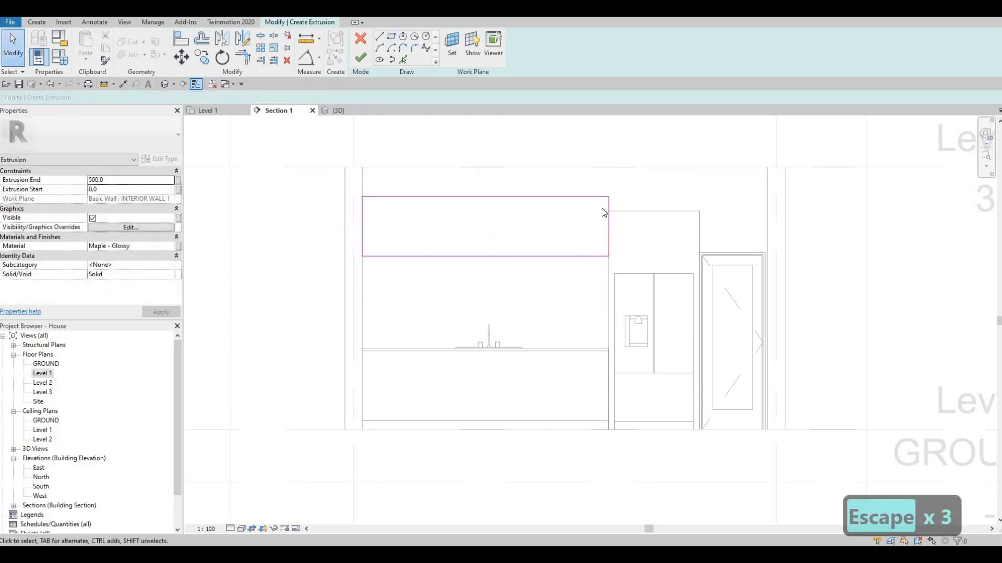
Lower the rectangle's top edge and align it with the top of the refrigerator surround
{"action": "mouse_move", "coordinate": [535, 196]}
{"action": "left_mouse_down"}
{"action": "mouse_move", "coordinate": [532, 212]}
{"action": "mouse_move", "coordinate": [607, 203]}
{"action": "mouse_move", "coordinate": [599, 214]}
{"action": "left_mouse_up"}
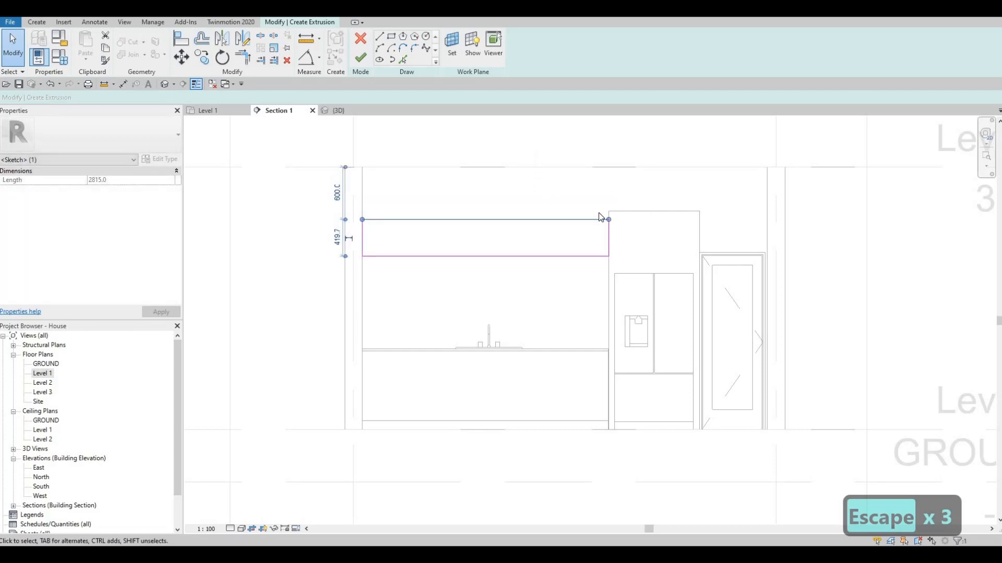
{"action": "key", "text": "a"}
{"action": "key", "text": "l"}
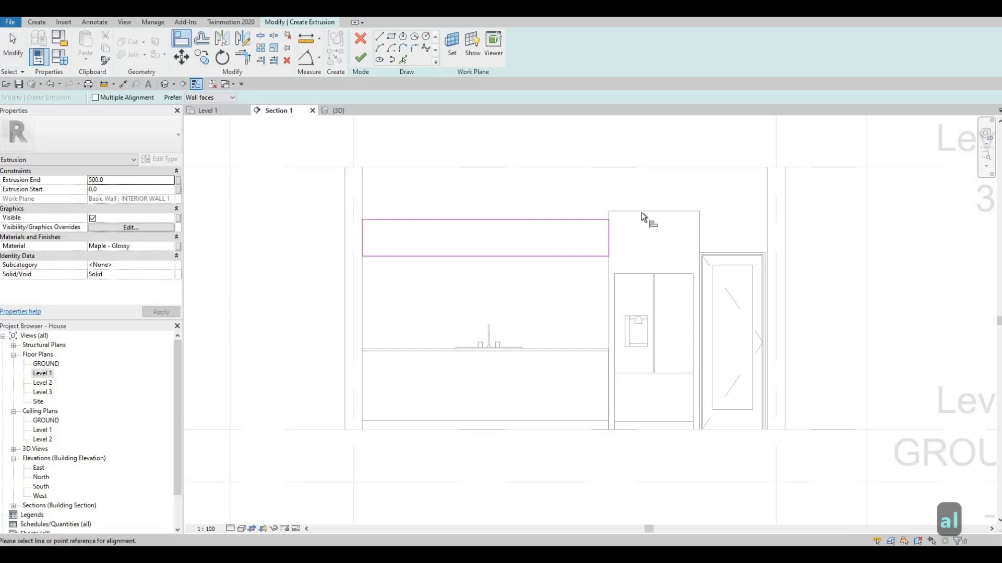
{"action": "left_click", "coordinate": [642, 212]}
{"action": "left_click", "coordinate": [584, 220]}
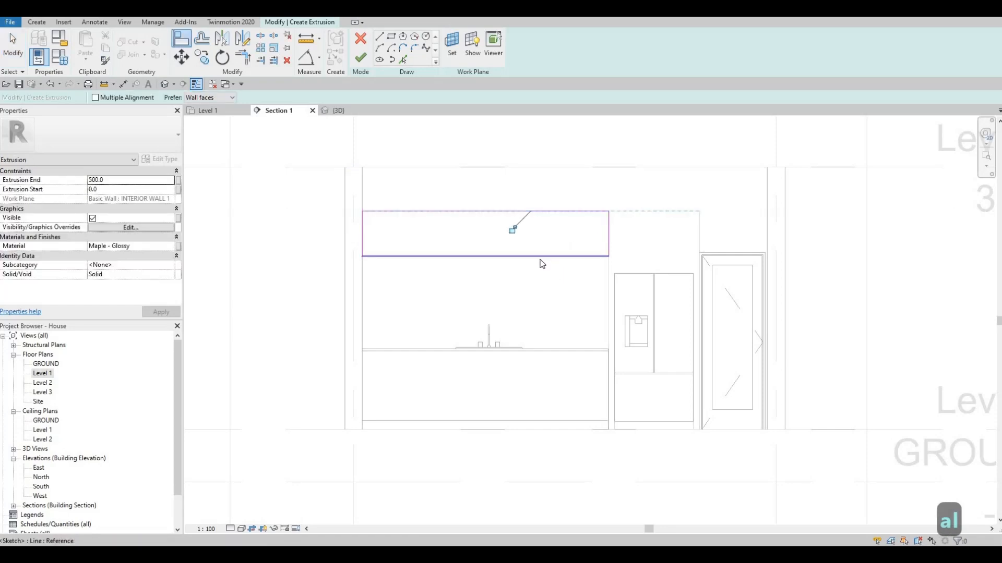
{"action": "key", "text": "Escape"}
{"action": "key", "text": "Escape"}
Move the rectangle's bottom edge down and set the sketch's height to 600 mm
{"action": "left_click", "coordinate": [538, 257]}
{"action": "key", "text": "Down"}
{"action": "key", "text": "Down"}
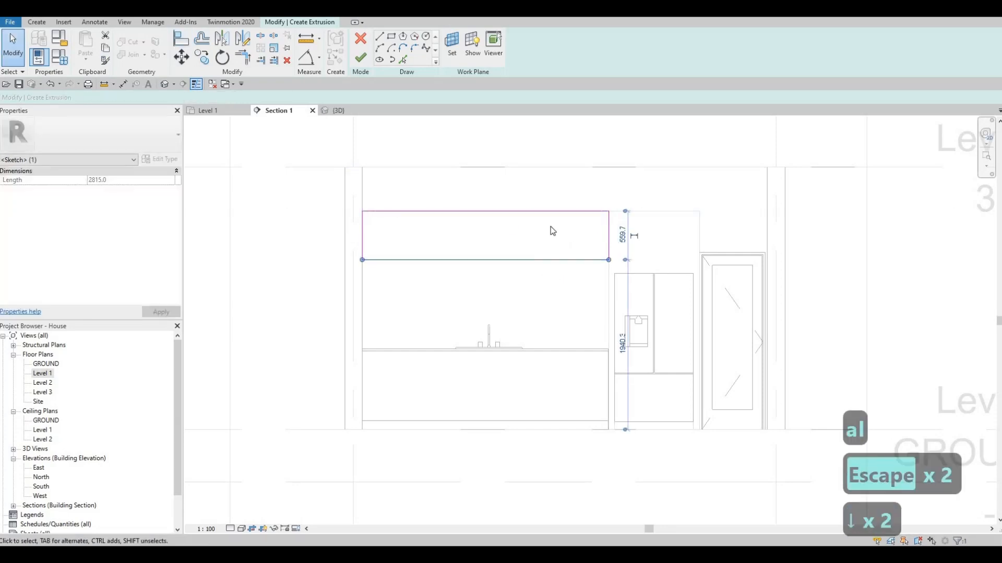
{"action": "key", "text": "Down"}
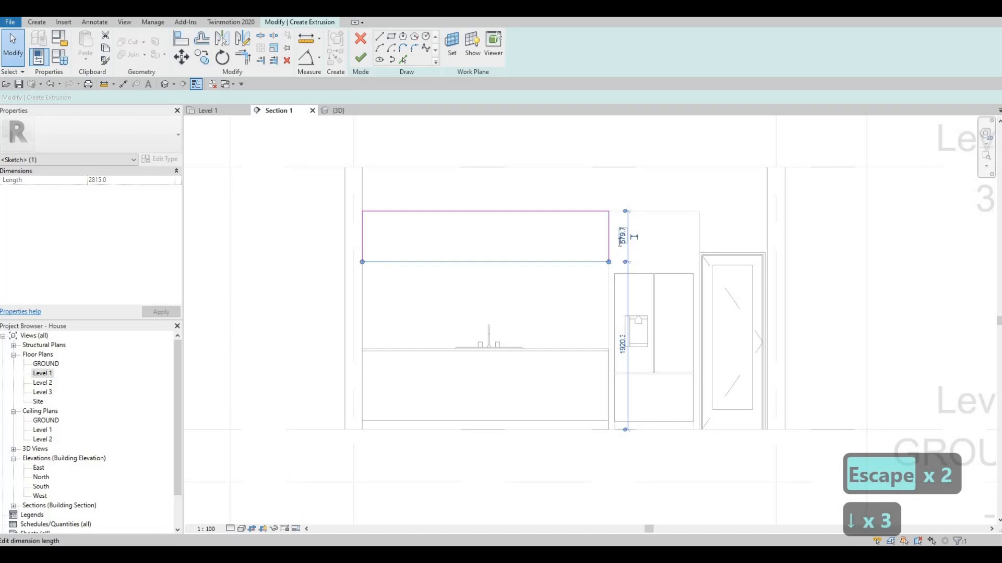
{"action": "left_click", "coordinate": [621, 239]}
{"action": "type", "text": "600"}
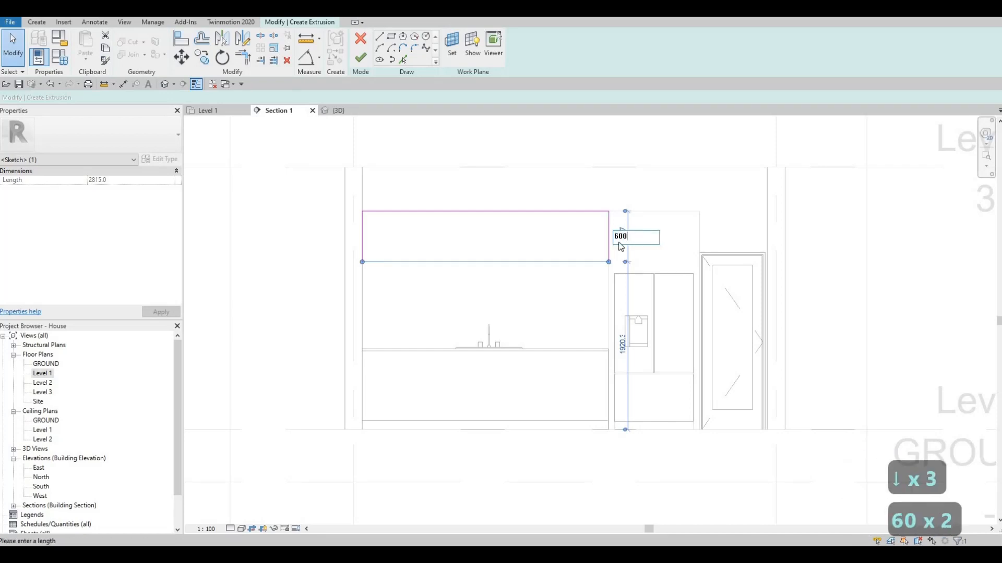
{"action": "key", "text": "Return"}
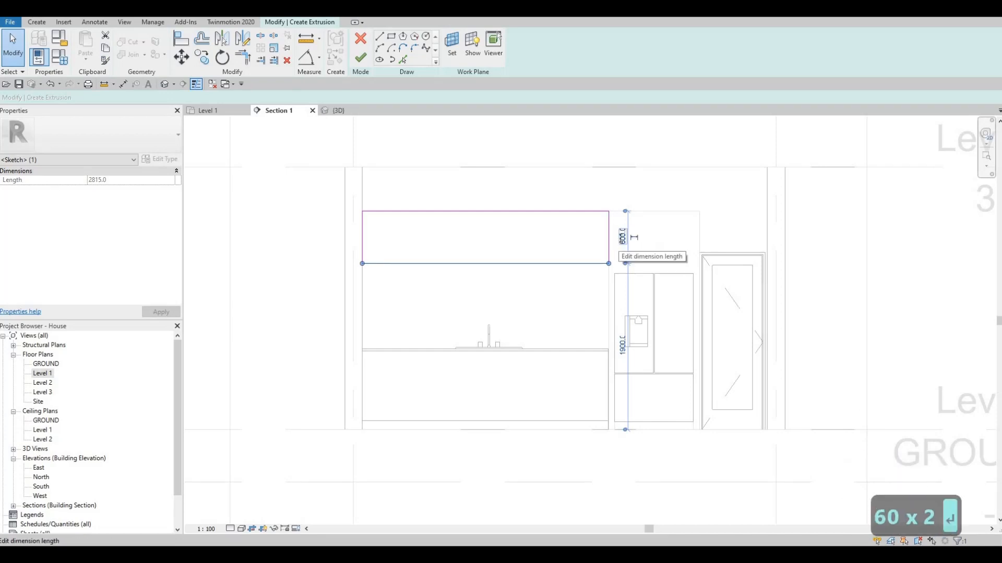
Set the upper cabinet sketch's height to 650 mm and finish the extrusion
{"action": "left_click", "coordinate": [621, 238]}
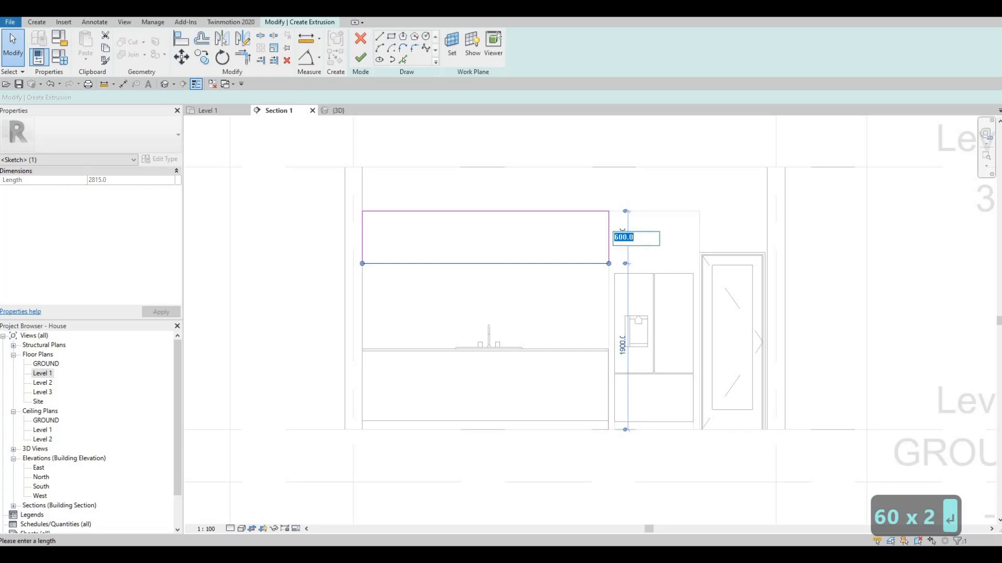
{"action": "type", "text": "650"}
{"action": "key", "text": "Return"}
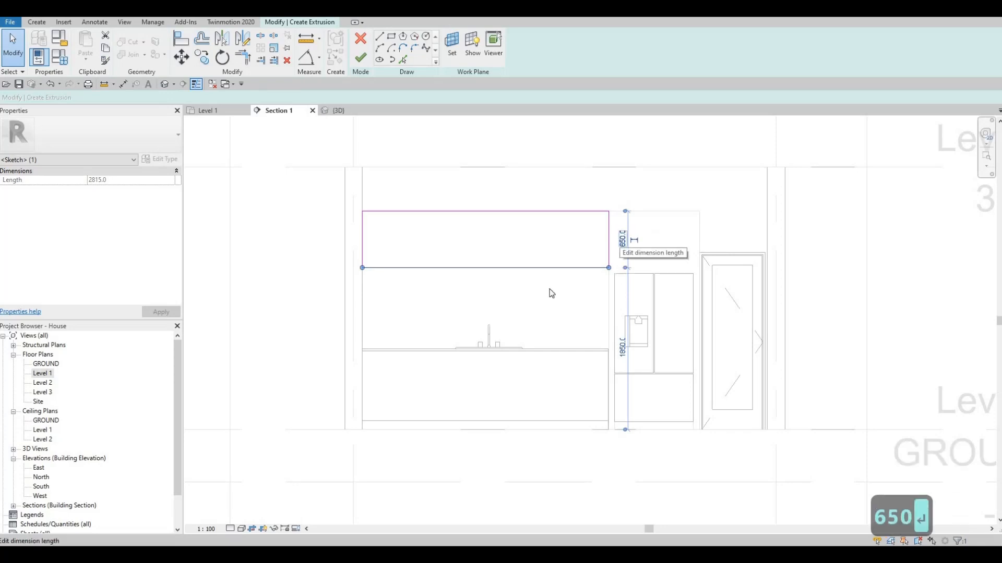
{"action": "scroll", "coordinate": [553, 295], "scroll_direction": "down", "scroll_amount": 1}
{"action": "mouse_move", "coordinate": [522, 293]}
{"action": "middle_mouse_down"}
{"action": "mouse_move", "coordinate": [557, 287]}
{"action": "mouse_move", "coordinate": [501, 275]}
{"action": "middle_mouse_up"}
{"action": "key", "text": "Escape"}
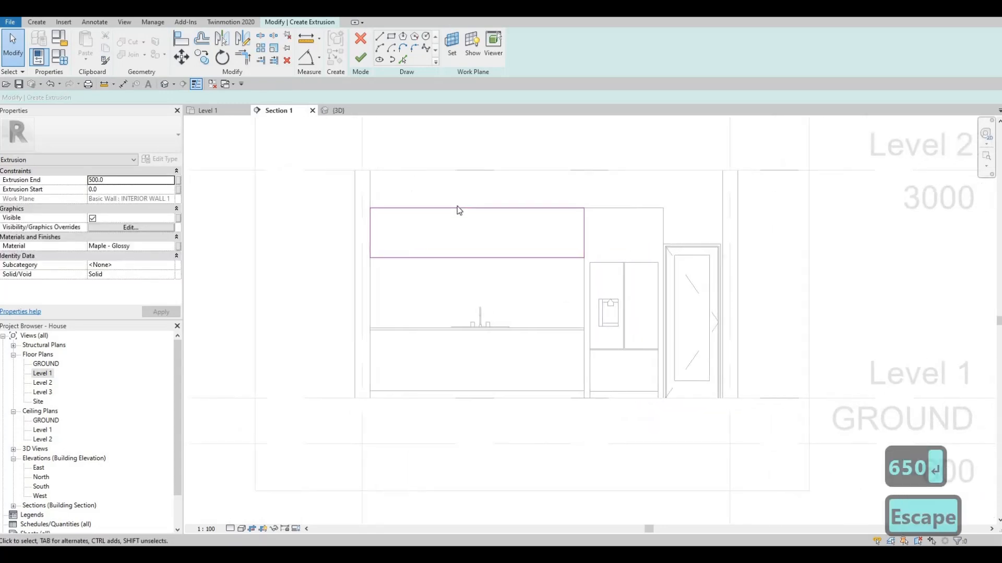
{"action": "left_click", "coordinate": [361, 58]}
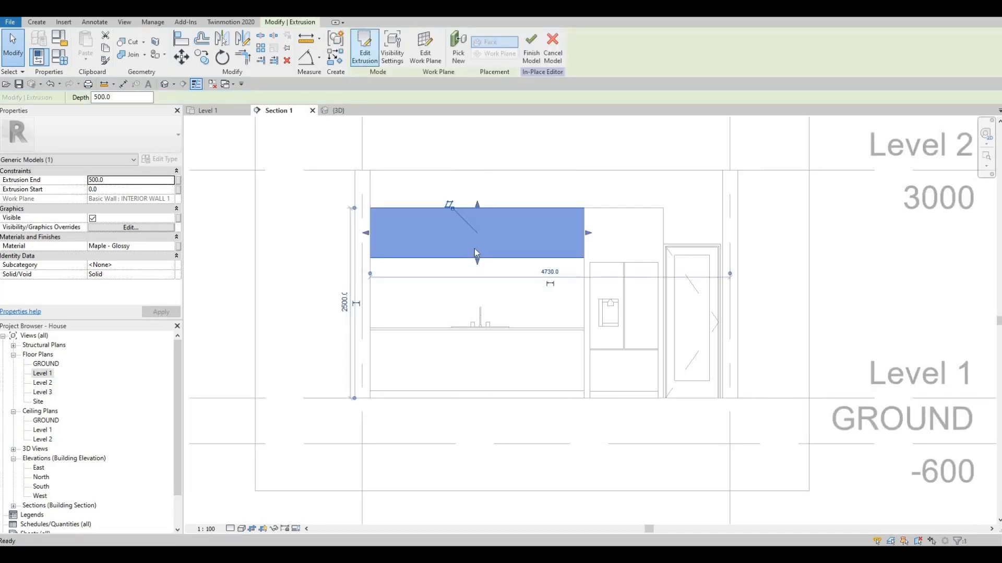
Inspect the upper cabinet extrusion in the 3D view from several angles and return to Section 1
{"action": "left_click", "coordinate": [165, 83]}
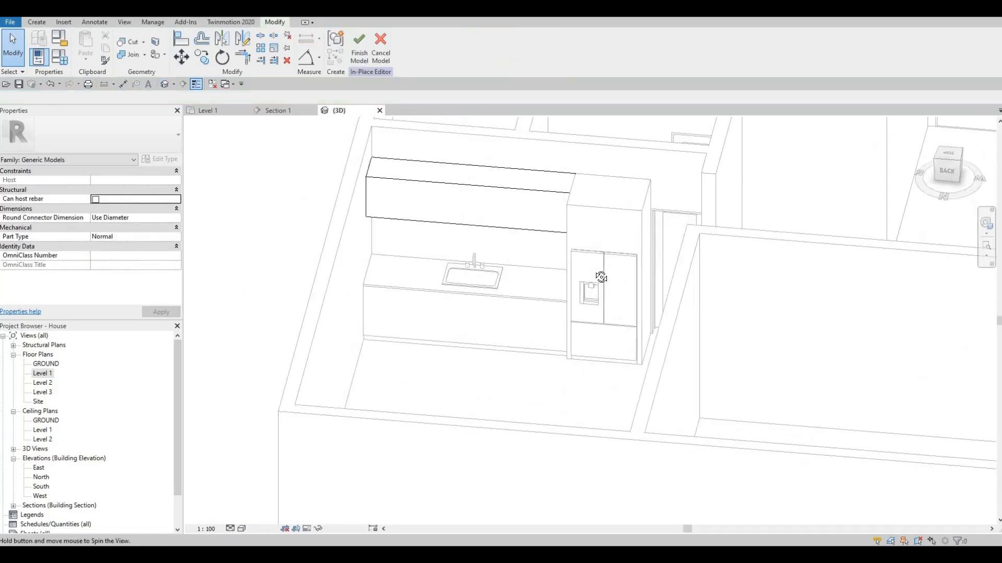
{"action": "middle_click_drag", "start_coordinate": [601, 277], "coordinate": [599, 308], "text": "shift"}
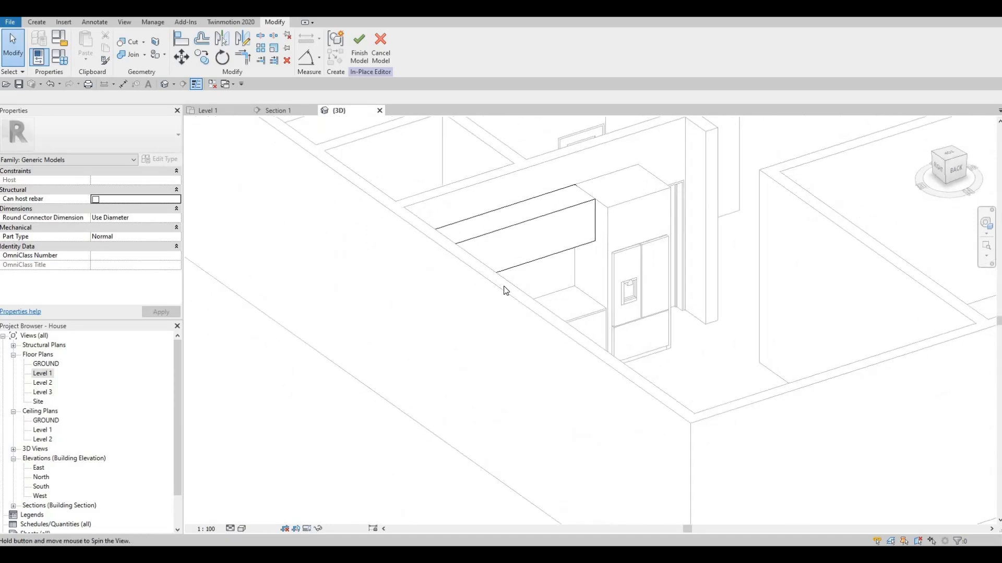
{"action": "middle_click_drag", "start_coordinate": [504, 290], "coordinate": [525, 243], "text": "shift"}
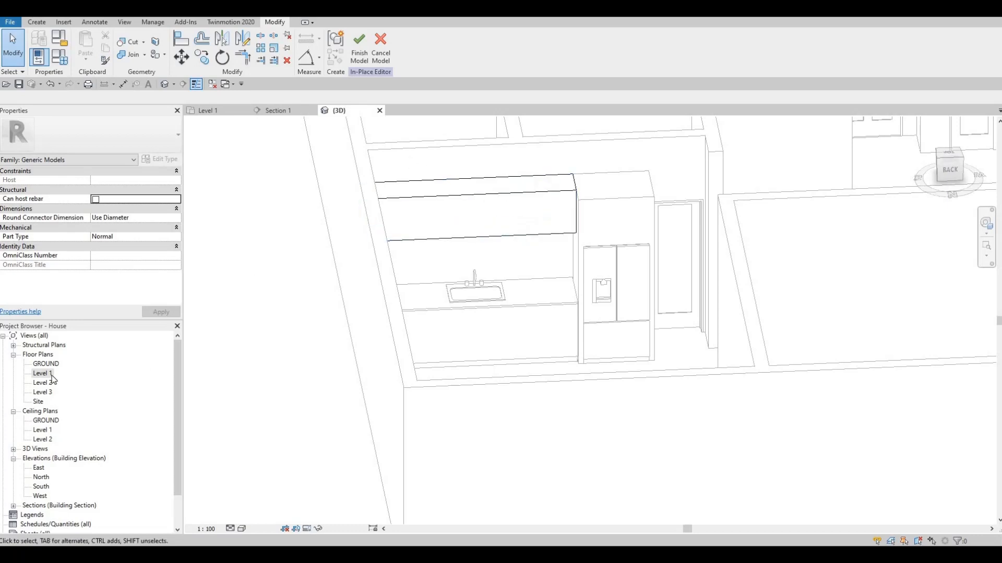
{"action": "left_click", "coordinate": [274, 110]}
{"action": "middle_click_drag", "start_coordinate": [463, 266], "coordinate": [475, 261]}
{"action": "key", "text": "Escape"}
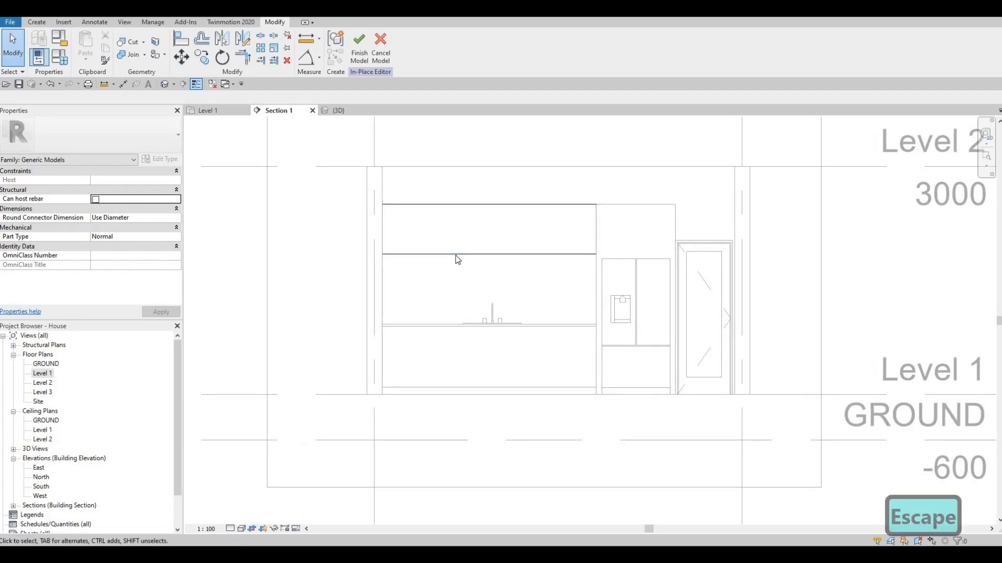
{"action": "left_click", "coordinate": [475, 256]}
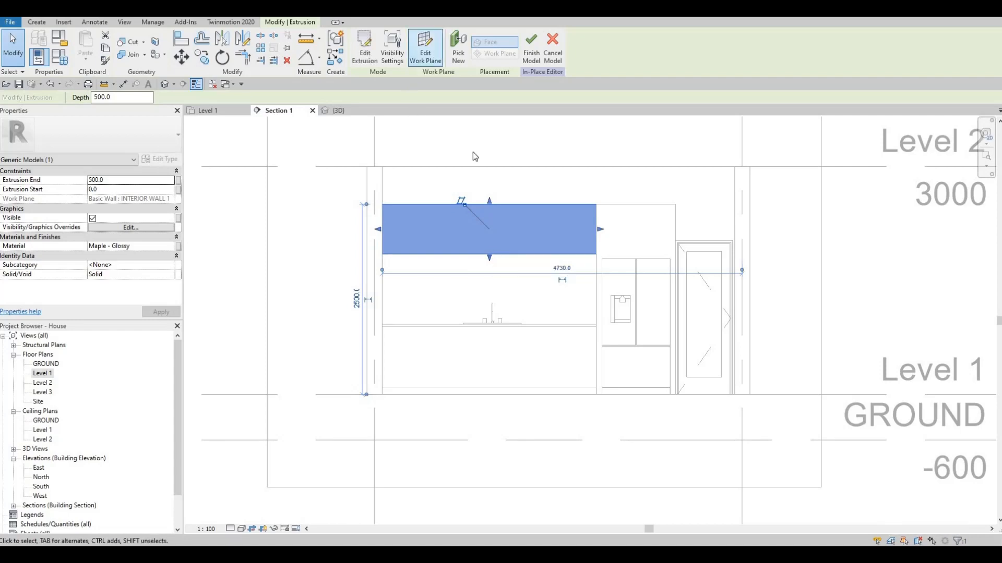
{"action": "key", "text": "Escape"}
{"action": "key", "text": "Escape"}
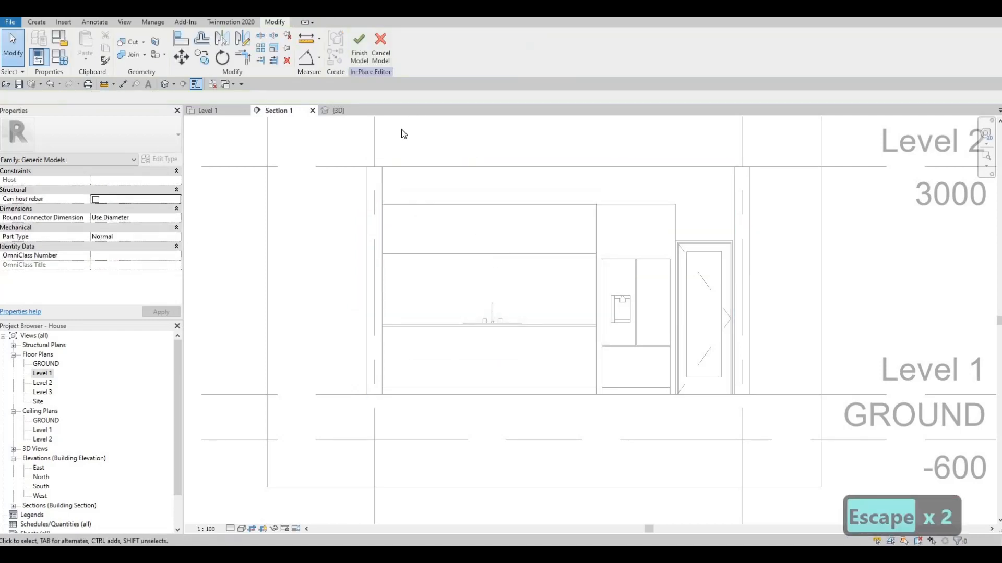
Edit the upper cabinet extrusion's sketch, set its height to 700 mm and then 750 mm, and finish the edit
{"action": "left_click", "coordinate": [409, 204]}
{"action": "left_click", "coordinate": [371, 55]}
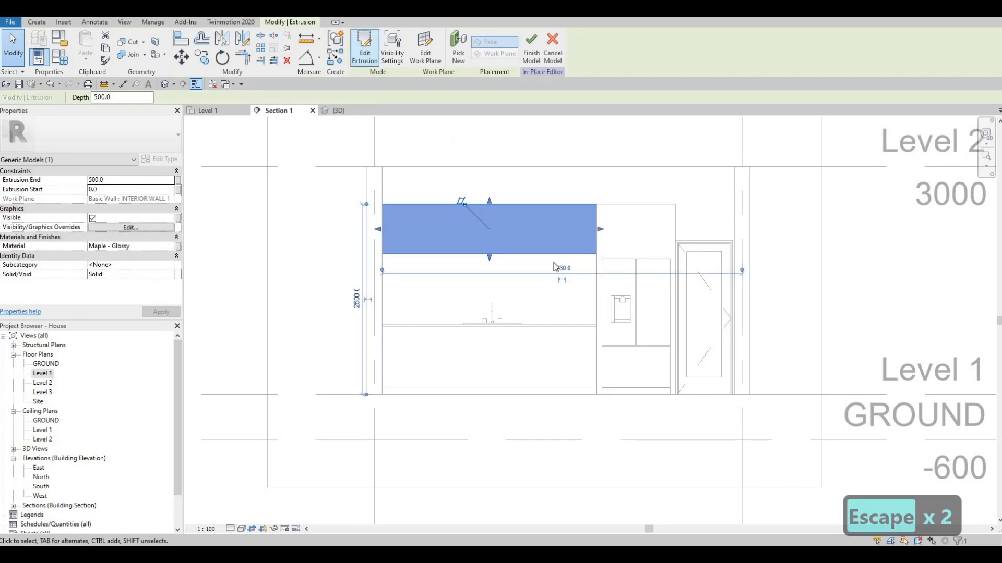
{"action": "left_click", "coordinate": [574, 254]}
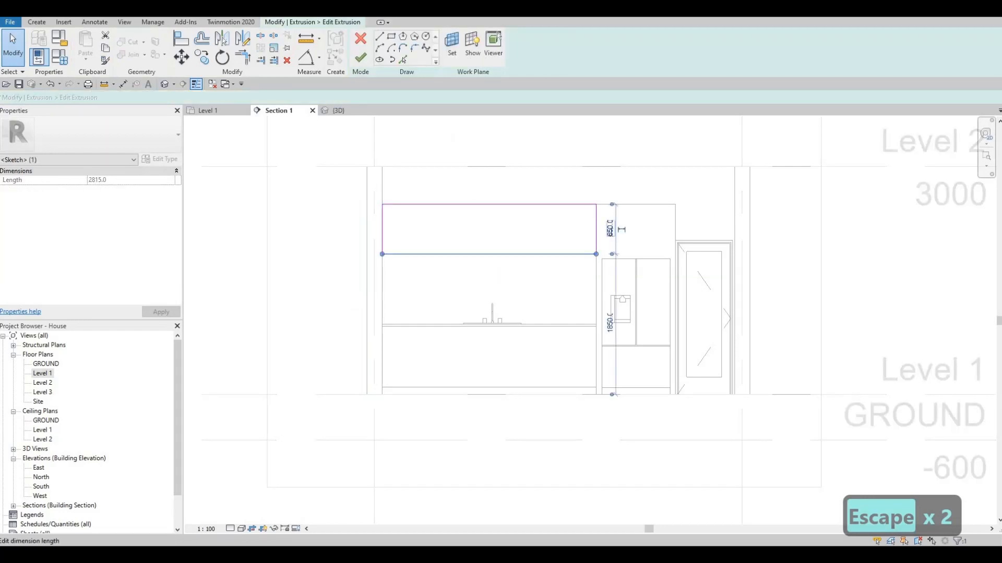
{"action": "left_click", "coordinate": [621, 229]}
{"action": "type", "text": "700"}
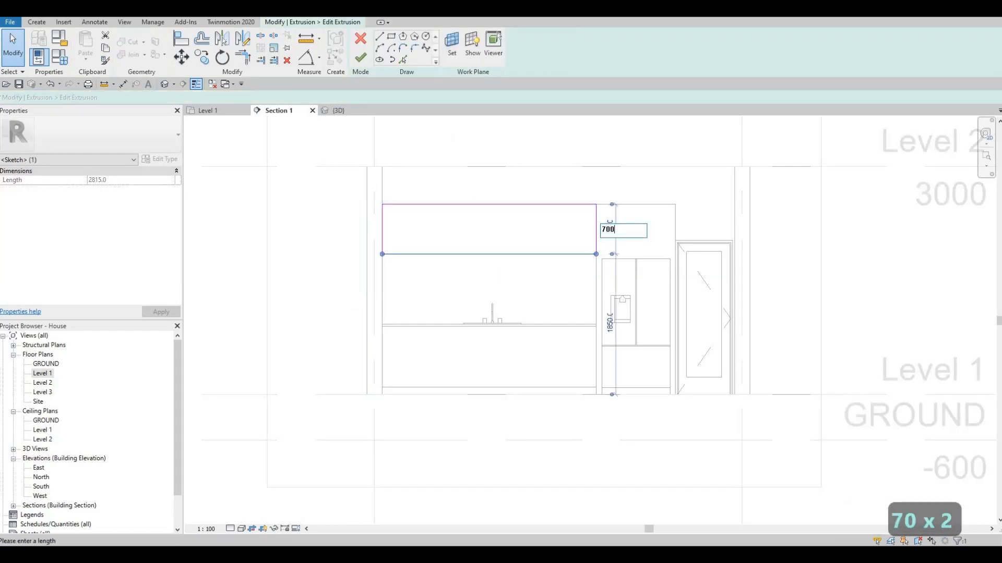
{"action": "key", "text": "Return"}
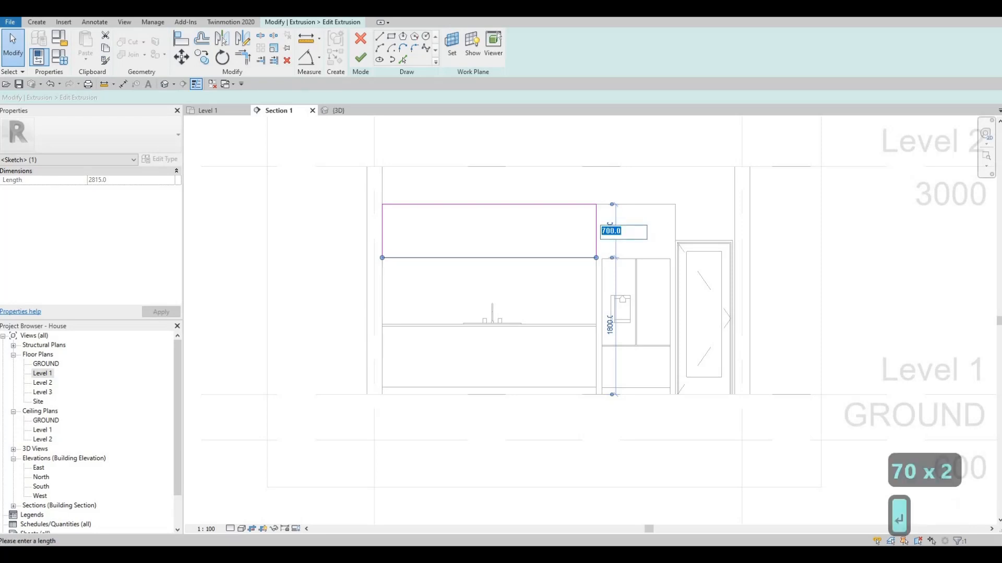
{"action": "type", "text": "750"}
{"action": "key", "text": "Return"}
{"action": "key", "text": "Escape"}
{"action": "key", "text": "Escape"}
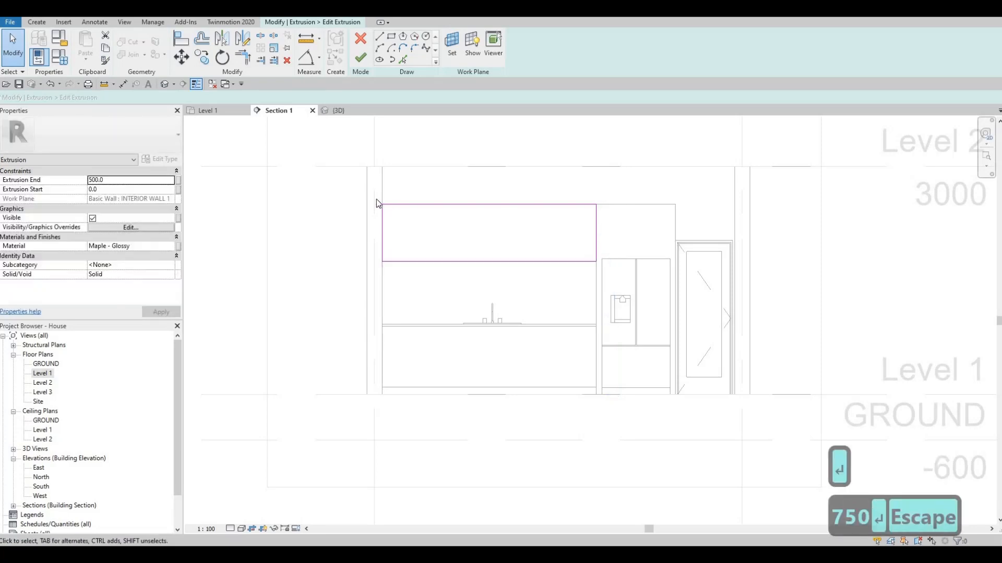
{"action": "left_click", "coordinate": [360, 58]}
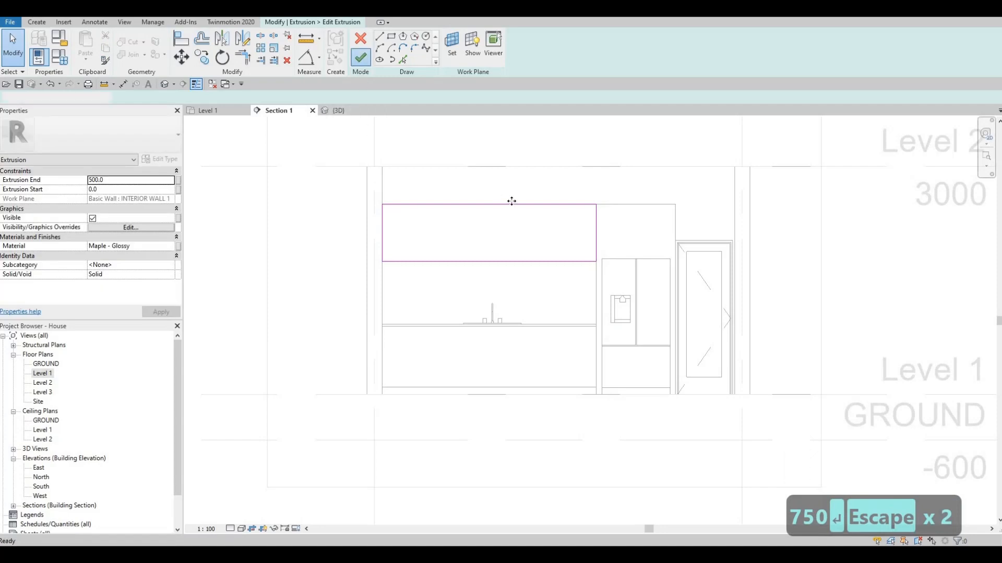
Start a new extrusion on a picked plane of the upper cabinet and set its extrusion end to 25 mm
{"action": "left_click", "coordinate": [39, 23]}
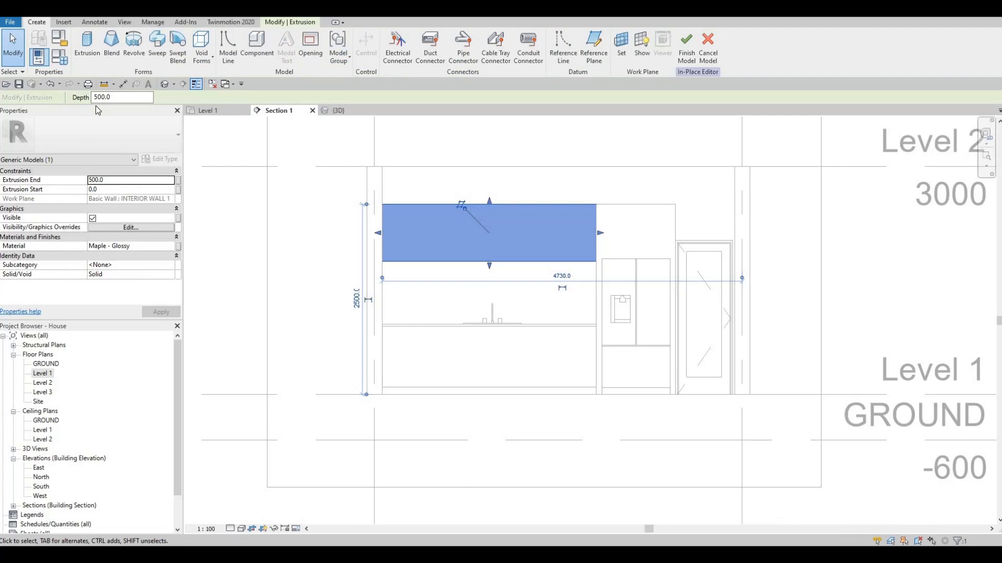
{"action": "left_click", "coordinate": [87, 52]}
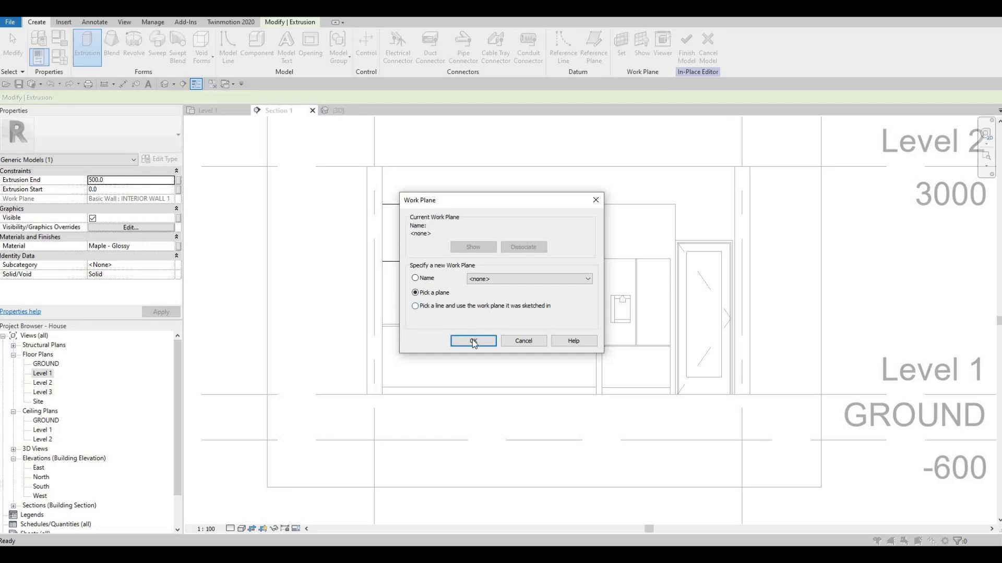
{"action": "left_click", "coordinate": [474, 342]}
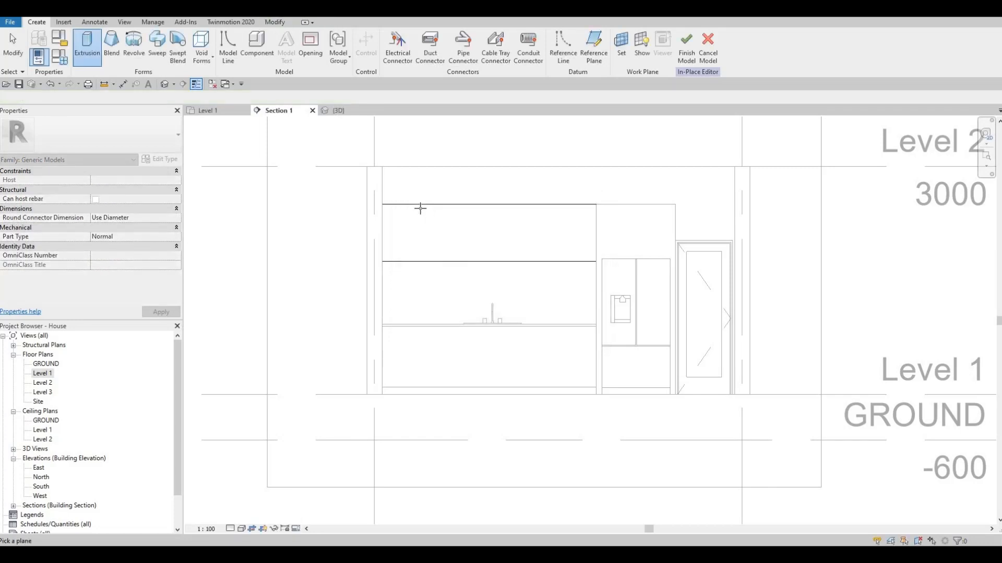
{"action": "left_click", "coordinate": [415, 260]}
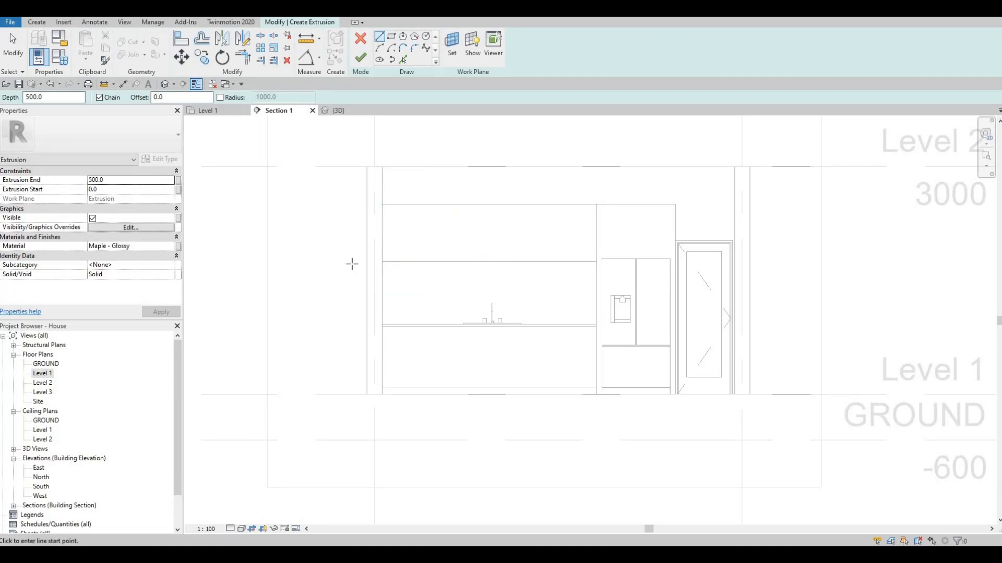
{"action": "left_click", "coordinate": [133, 179]}
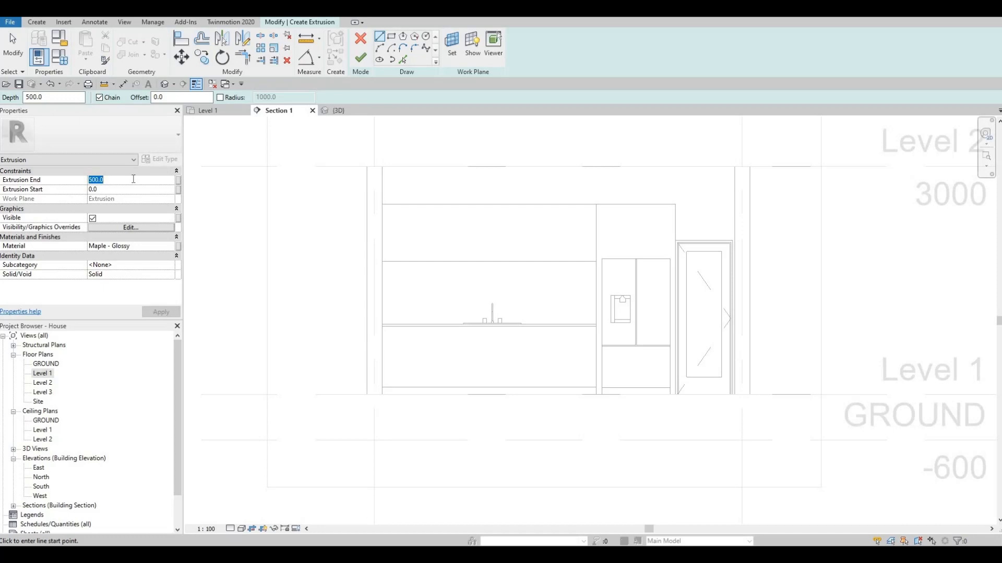
{"action": "type", "text": "25"}
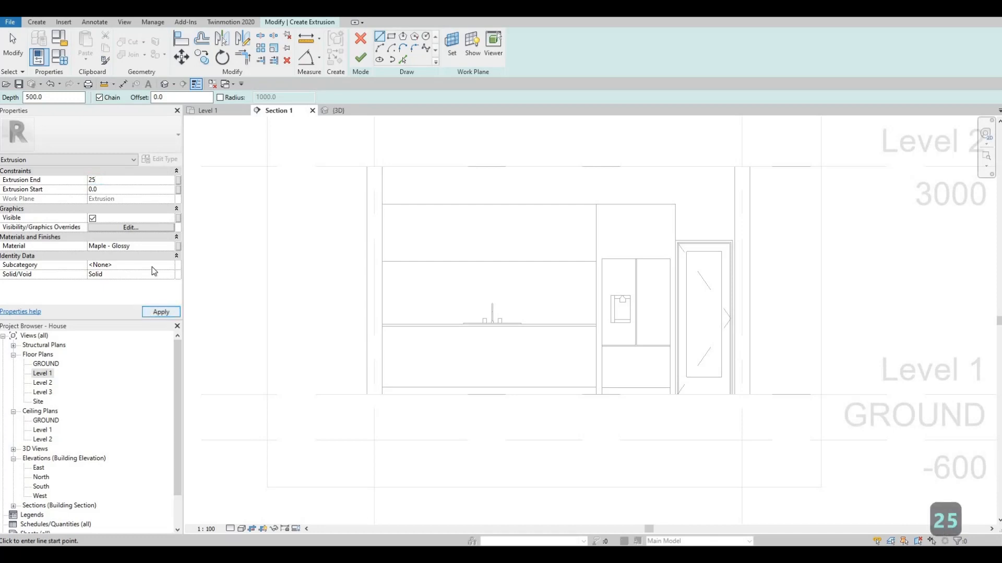
{"action": "key", "text": "Return"}
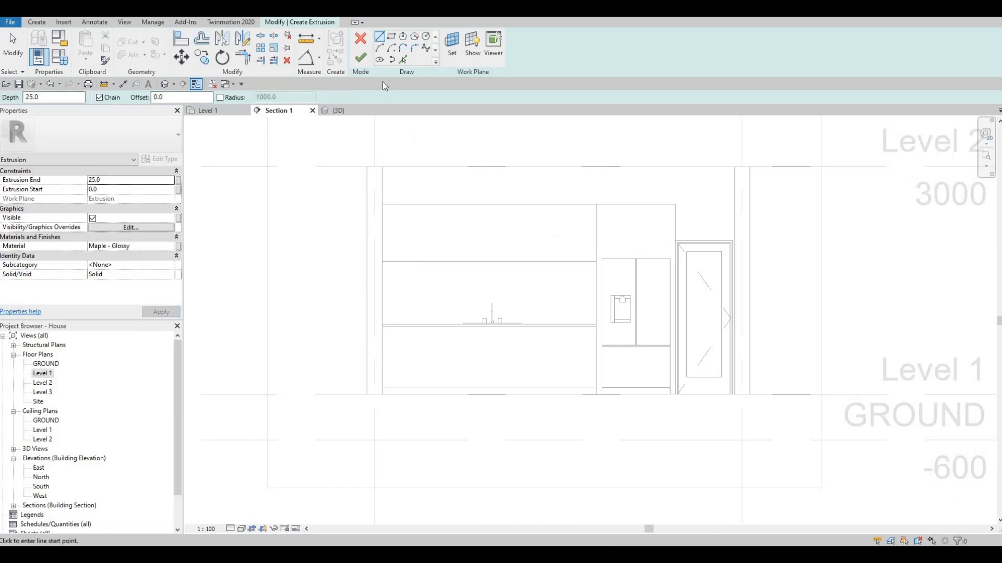
Sketch a 730 mm high rectangle offset 10 mm inward from the upper cabinet's outline, corner to corner
{"action": "left_click", "coordinate": [391, 36]}
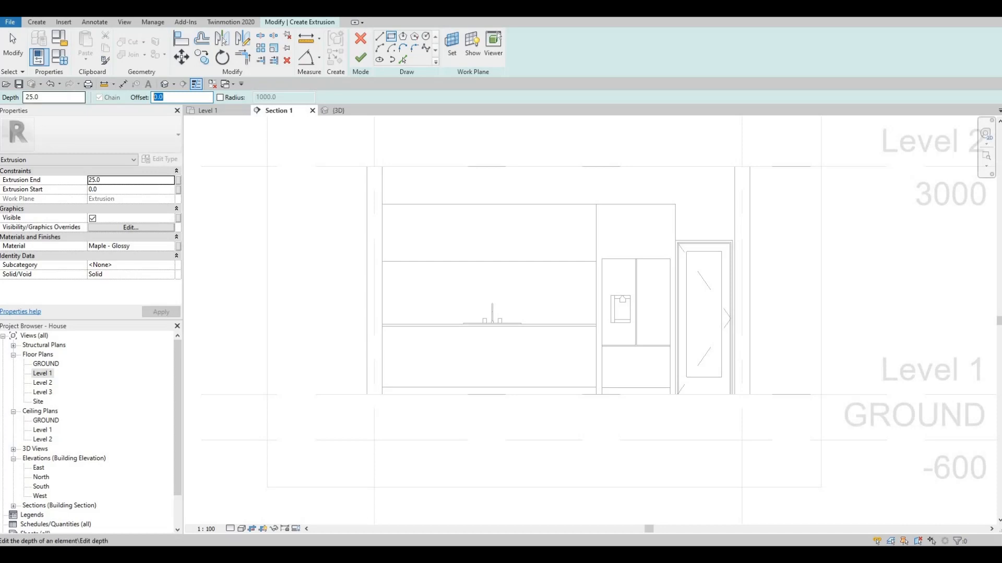
{"action": "type", "text": "10"}
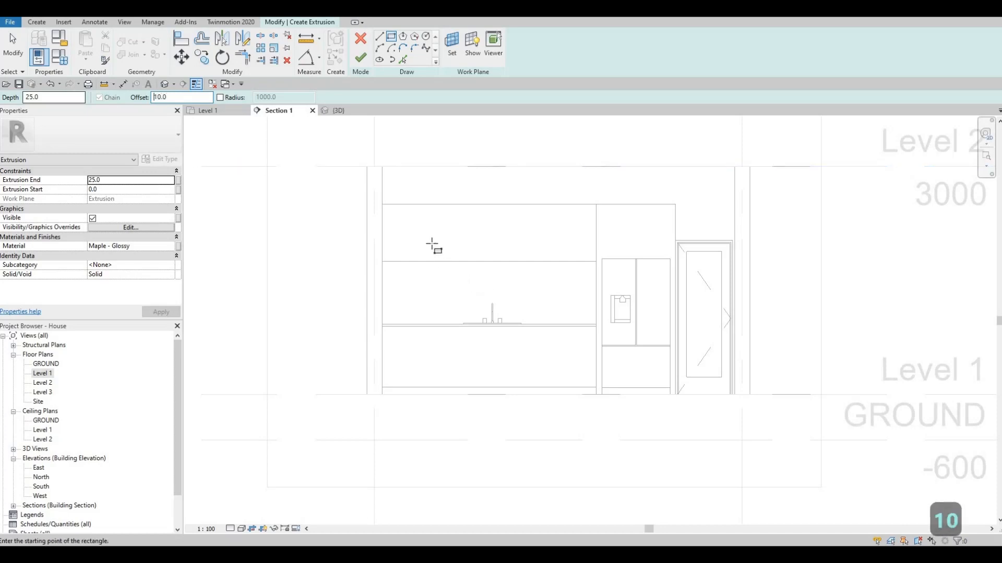
{"action": "scroll", "coordinate": [349, 179], "scroll_direction": "up", "scroll_amount": 2}
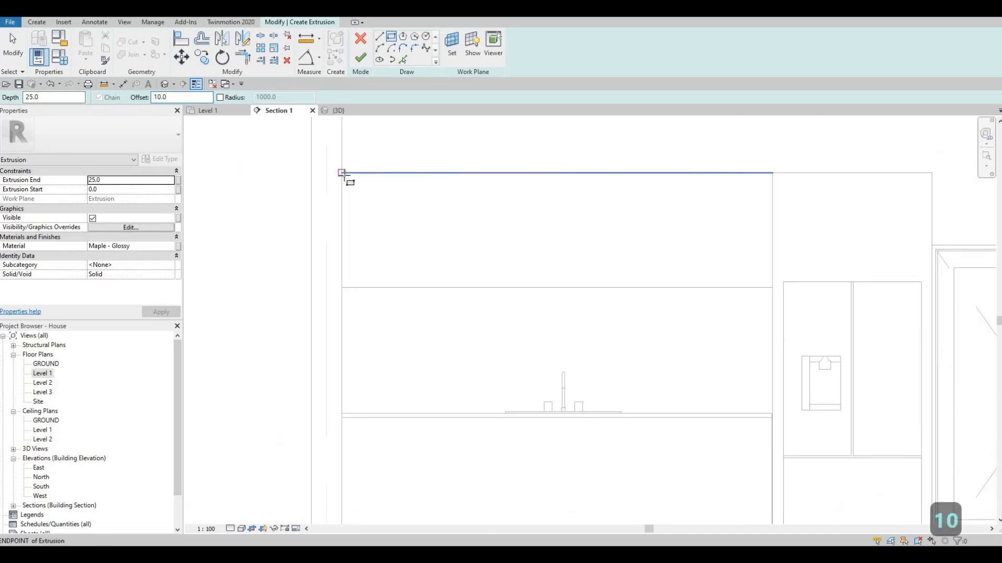
{"action": "left_click", "coordinate": [424, 248]}
{"action": "scroll", "coordinate": [425, 247], "scroll_direction": "up", "scroll_amount": 2}
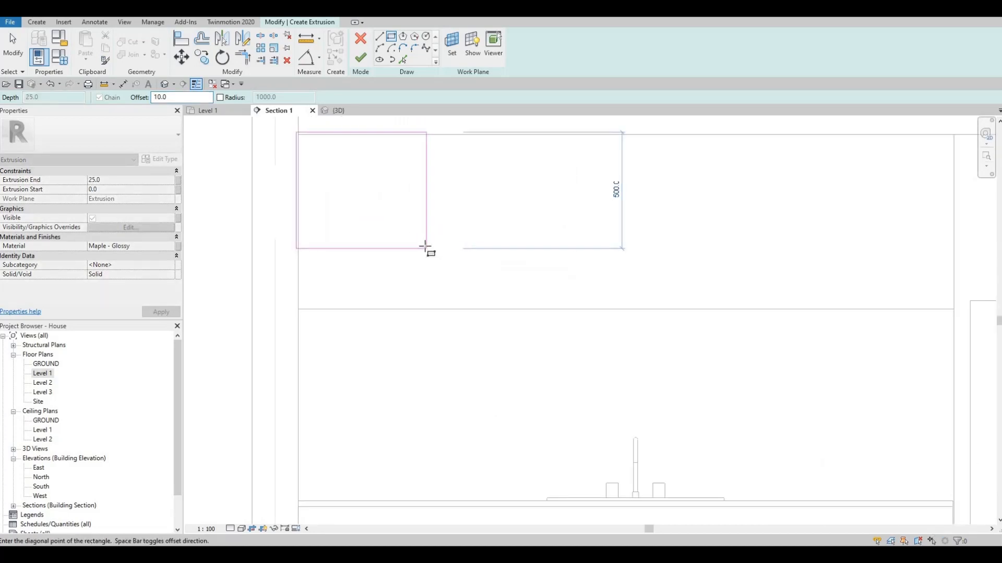
{"action": "key", "text": "space"}
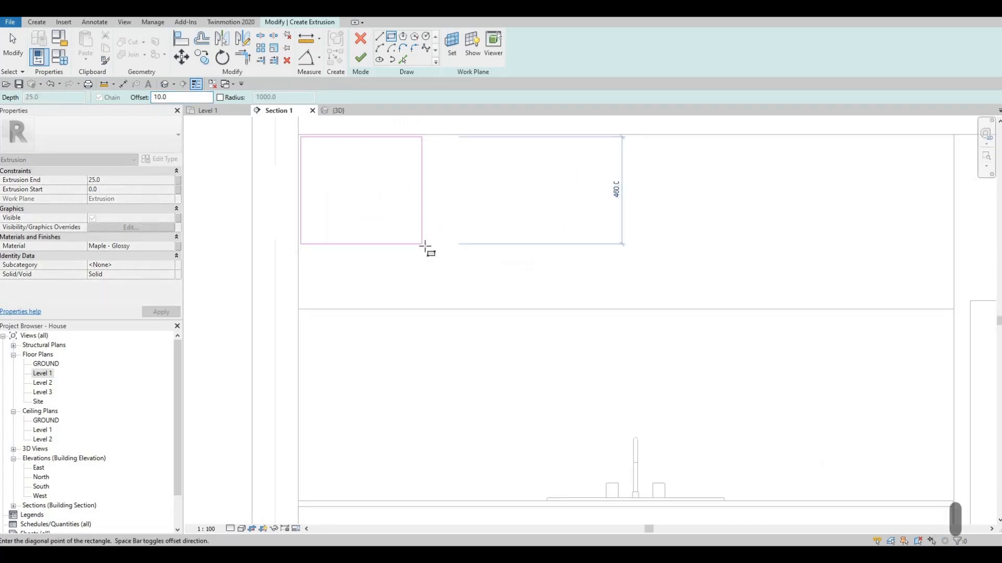
{"action": "left_click", "coordinate": [319, 147]}
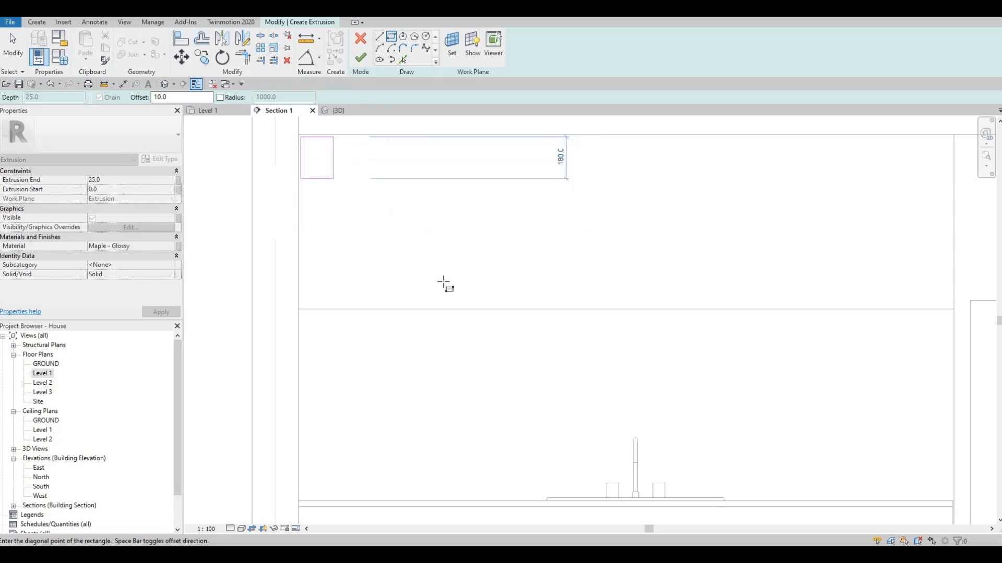
{"action": "middle_click_drag", "start_coordinate": [962, 298], "coordinate": [863, 277]}
{"action": "scroll", "coordinate": [824, 288], "scroll_direction": "up", "scroll_amount": 2}
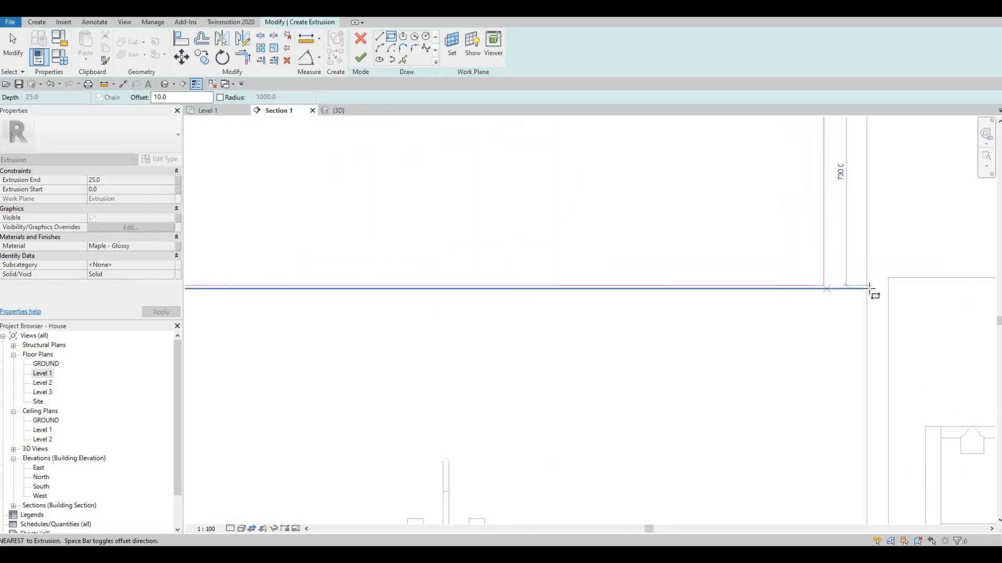
{"action": "left_click", "coordinate": [866, 287]}
{"action": "scroll", "coordinate": [829, 338], "scroll_direction": "down", "scroll_amount": 3}
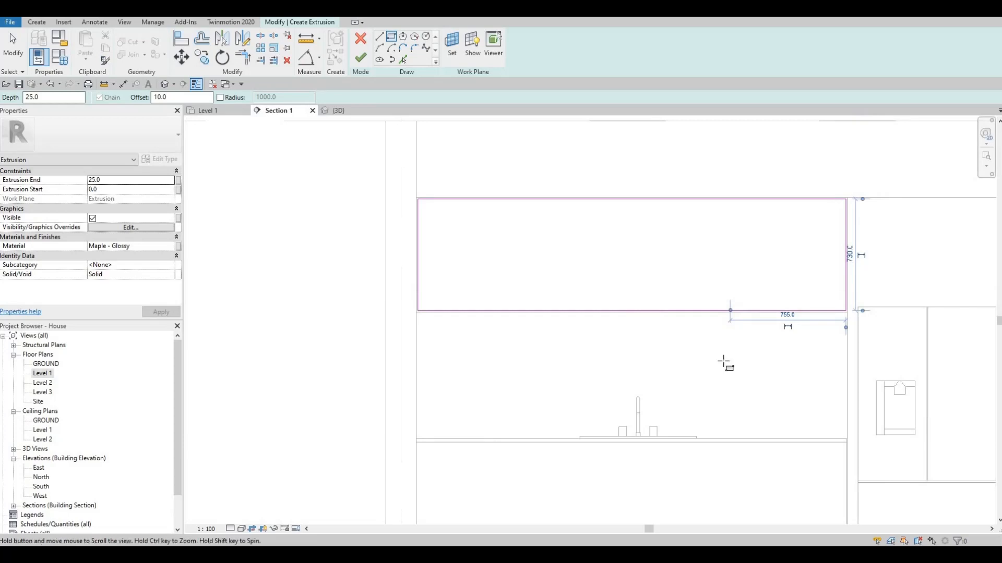
{"action": "middle_click_drag", "start_coordinate": [723, 361], "coordinate": [724, 350]}
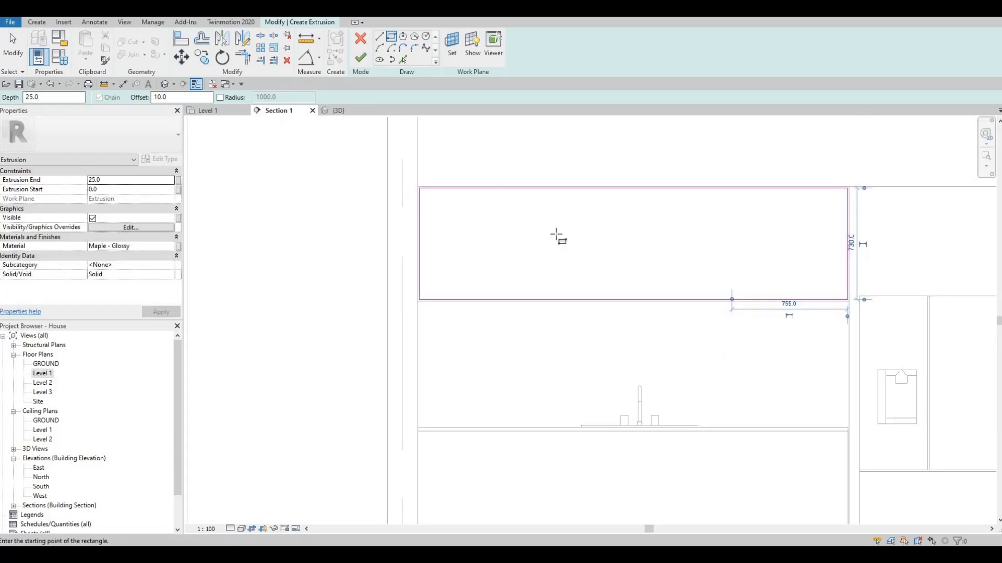
{"action": "key", "text": "Escape"}
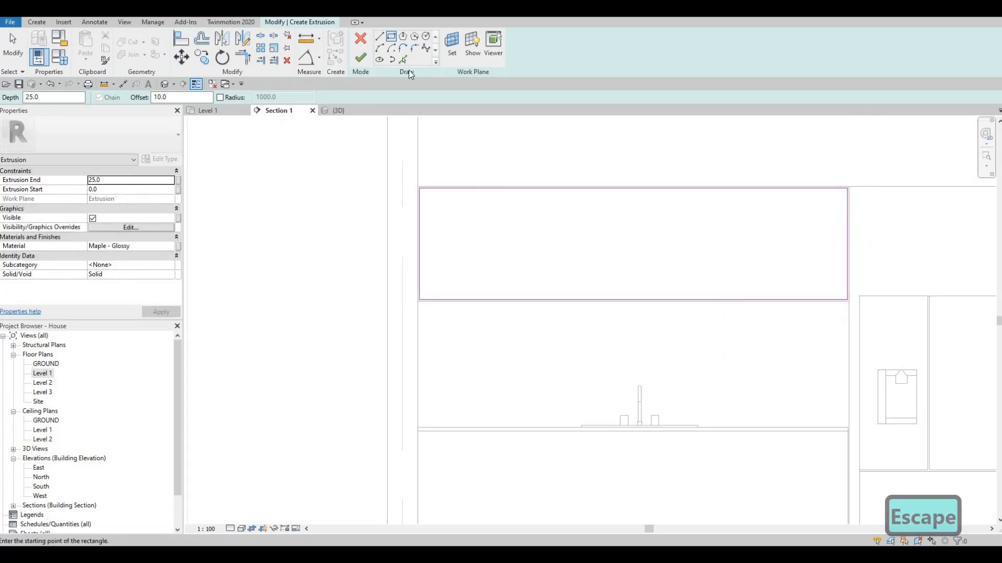
Draw a vertical line with zero offset from the midpoint of the rectangle's upper edge to the midpoint of its lower edge
{"action": "left_click", "coordinate": [379, 39]}
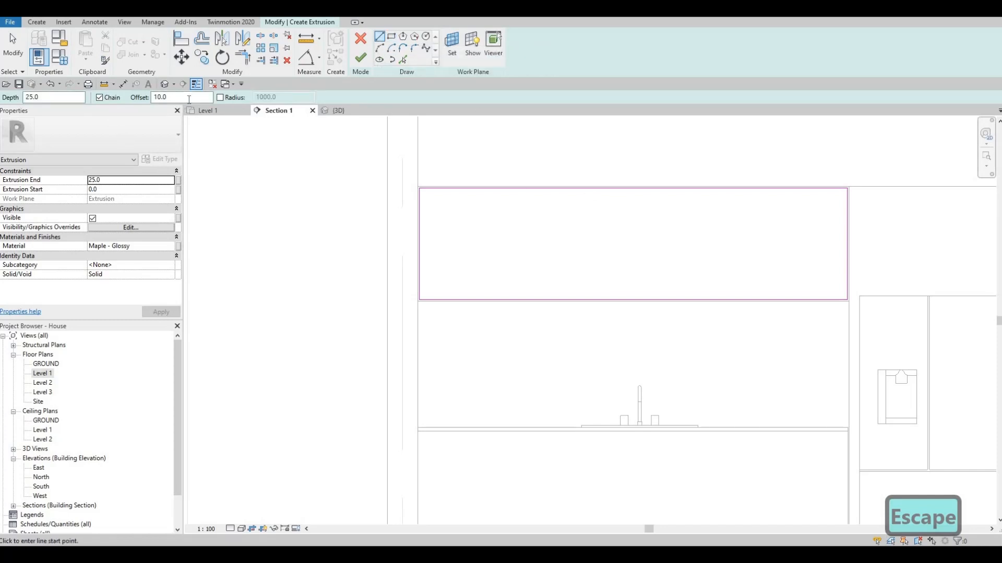
{"action": "key", "text": "Tab"}
{"action": "type", "text": "0"}
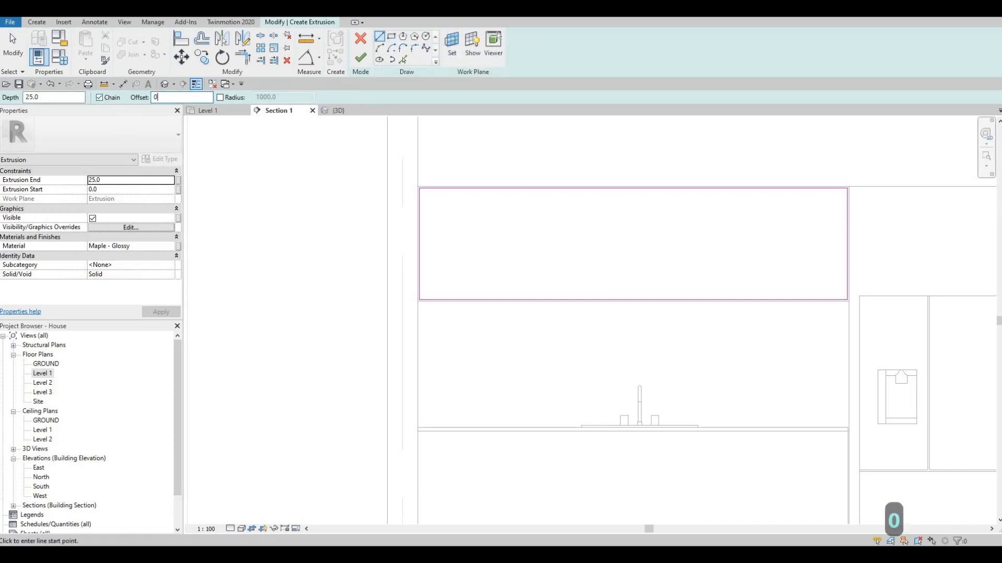
{"action": "key", "text": "Return"}
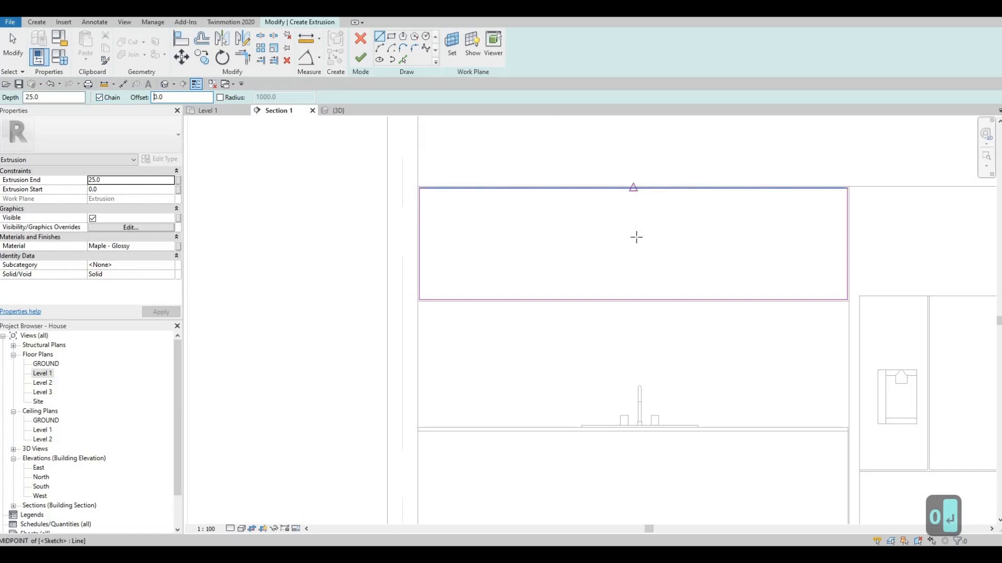
{"action": "left_click", "coordinate": [633, 187]}
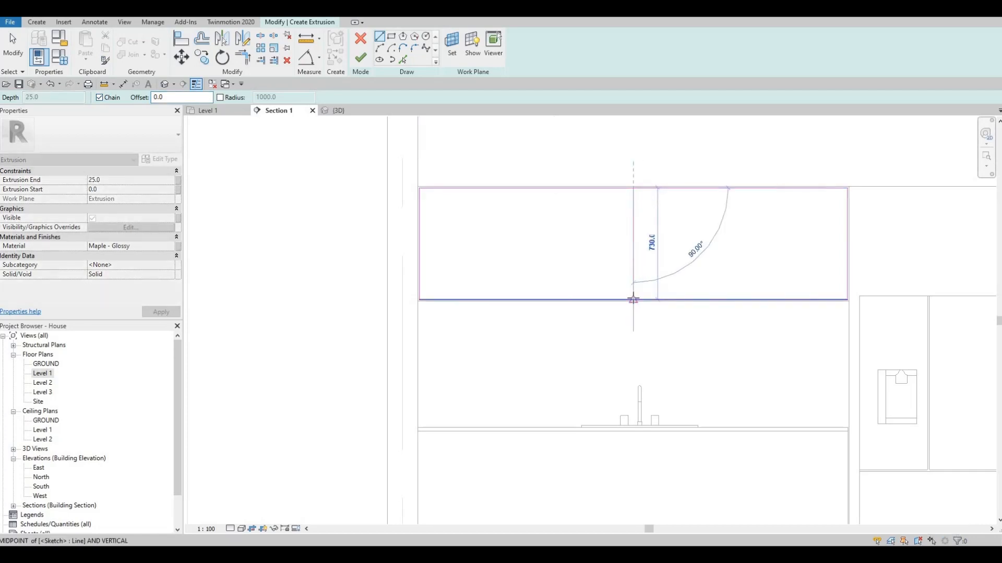
{"action": "left_click", "coordinate": [633, 300]}
{"action": "key", "text": "Escape"}
{"action": "key", "text": "Escape"}
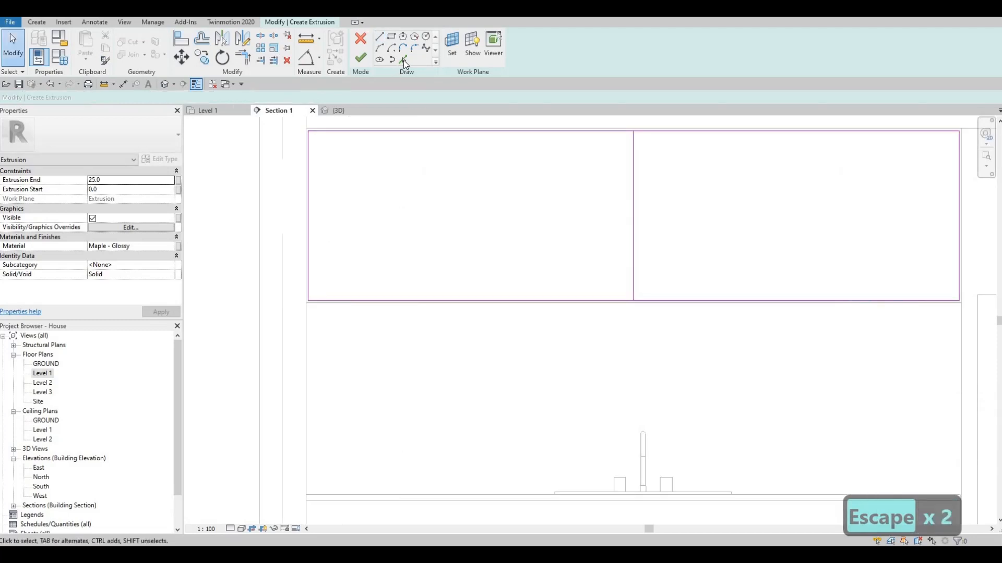
Create parallel lines offset 5 mm on both sides of the vertical centre line using Pick Lines
{"action": "left_click", "coordinate": [403, 61]}
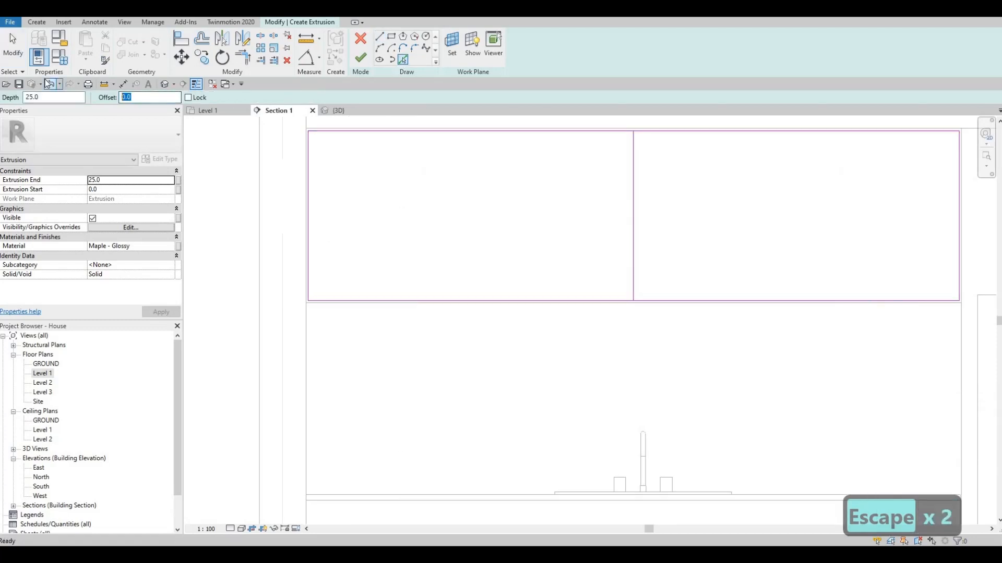
{"action": "type", "text": "5"}
{"action": "key", "text": "Return"}
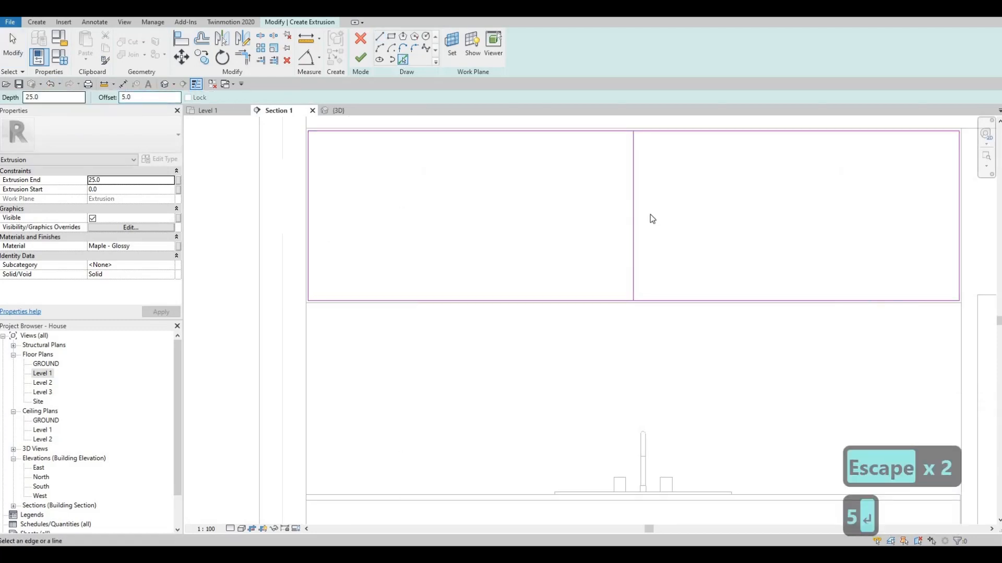
{"action": "scroll", "coordinate": [631, 202], "scroll_direction": "up", "scroll_amount": 4}
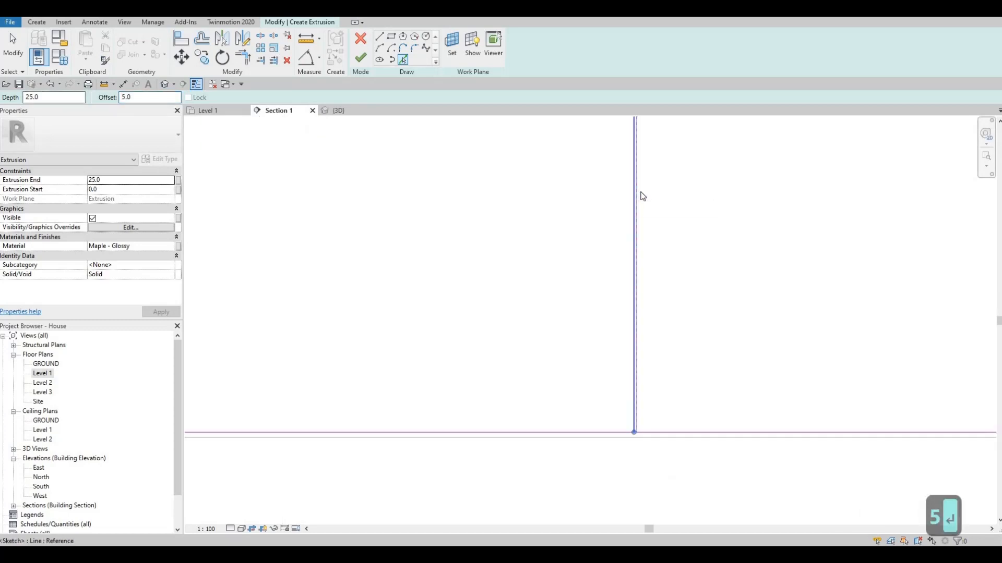
{"action": "left_click", "coordinate": [641, 196]}
{"action": "key", "text": "Escape"}
{"action": "key", "text": "Escape"}
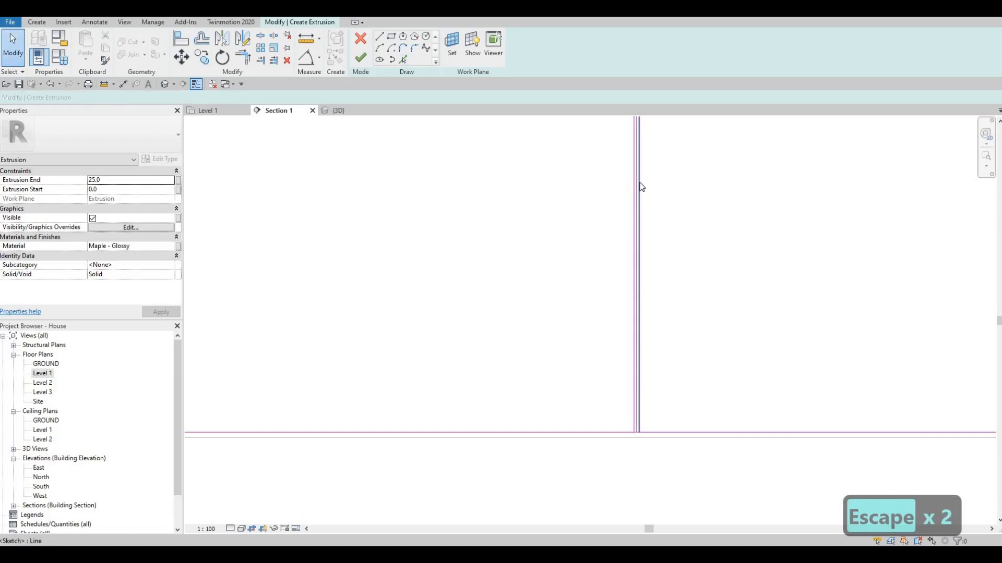
Delete the original centre line between the two offset lines
{"action": "scroll", "coordinate": [642, 187], "scroll_direction": "up", "scroll_amount": 2}
{"action": "left_click", "coordinate": [646, 183]}
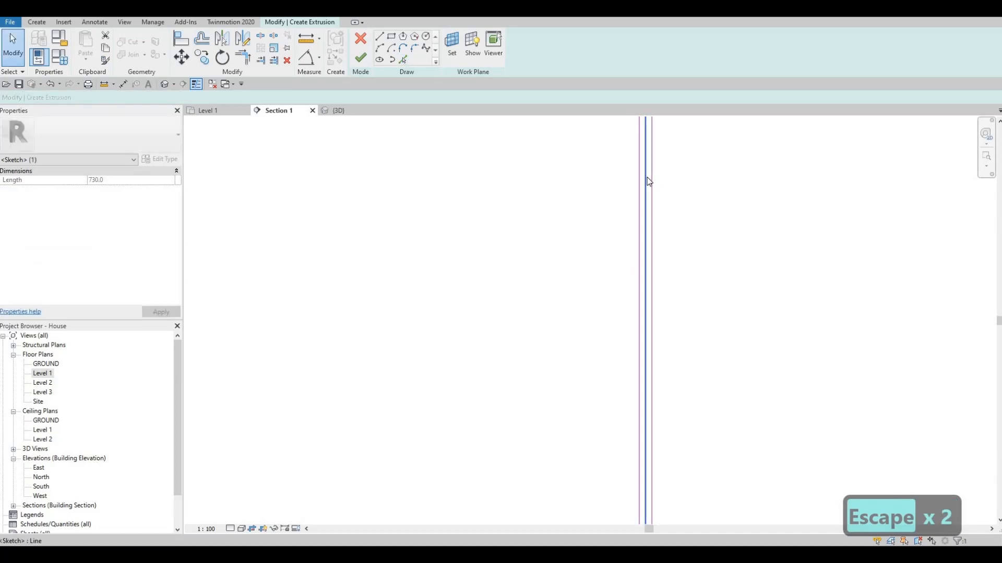
{"action": "key", "text": "Delete"}
{"action": "scroll", "coordinate": [646, 219], "scroll_direction": "down", "scroll_amount": 5}
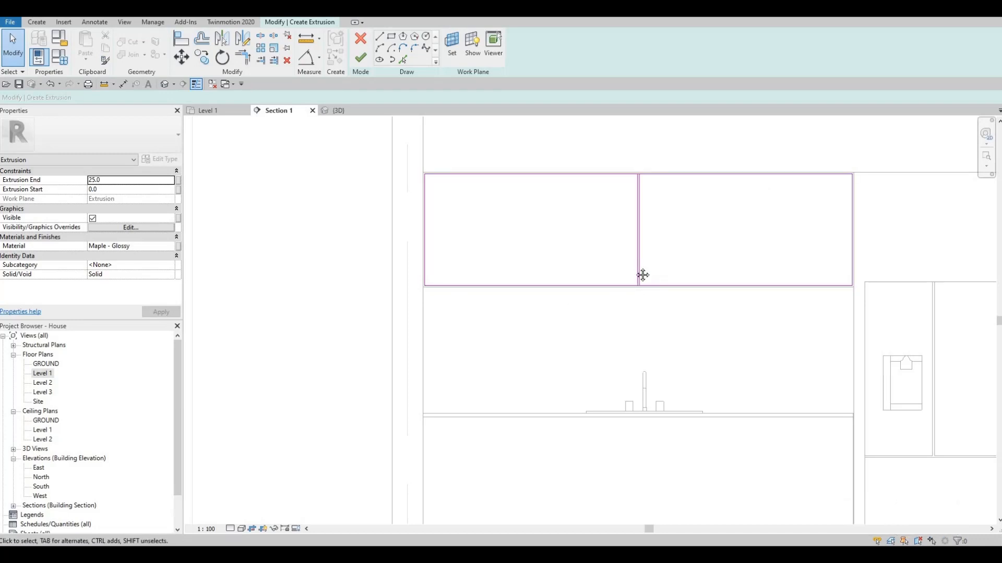
Copy the central pair of gap lines 460 mm to the left with multiple copying enabled, starting from the upper edge's midpoint
{"action": "scroll", "coordinate": [649, 280], "scroll_direction": "up", "scroll_amount": 3}
{"action": "key", "text": "Escape"}
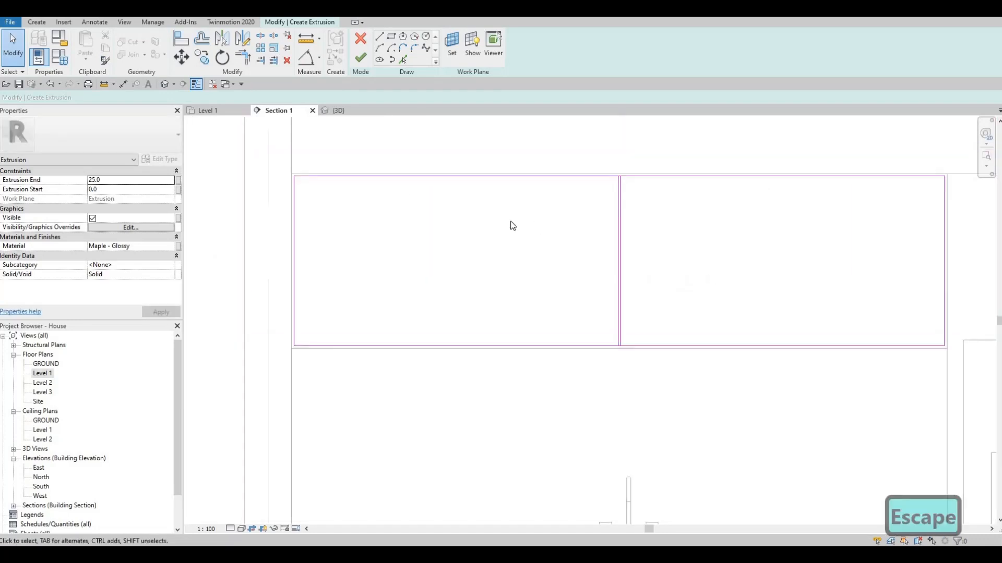
{"action": "left_click_drag", "start_coordinate": [709, 273], "coordinate": [511, 222]}
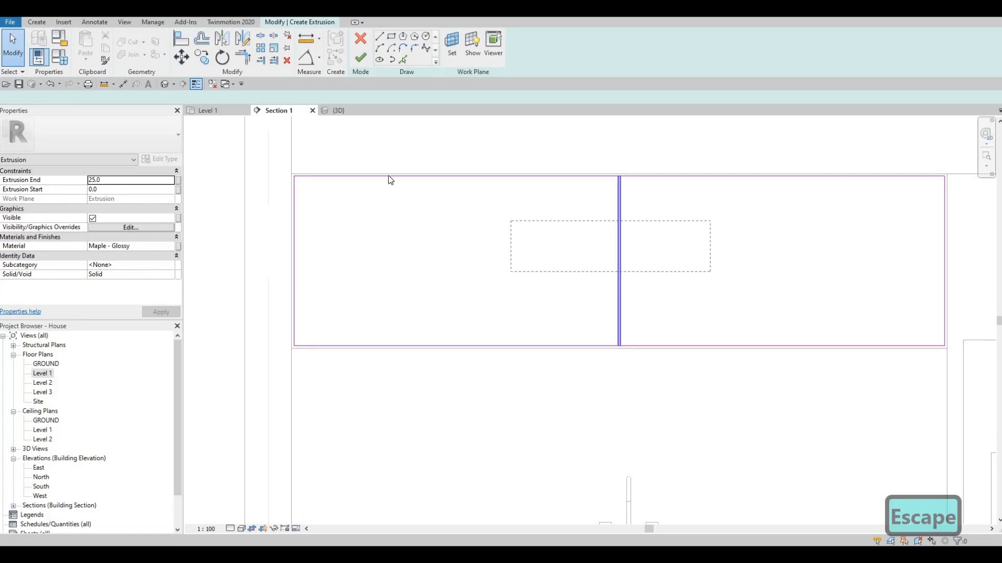
{"action": "left_click", "coordinate": [203, 57]}
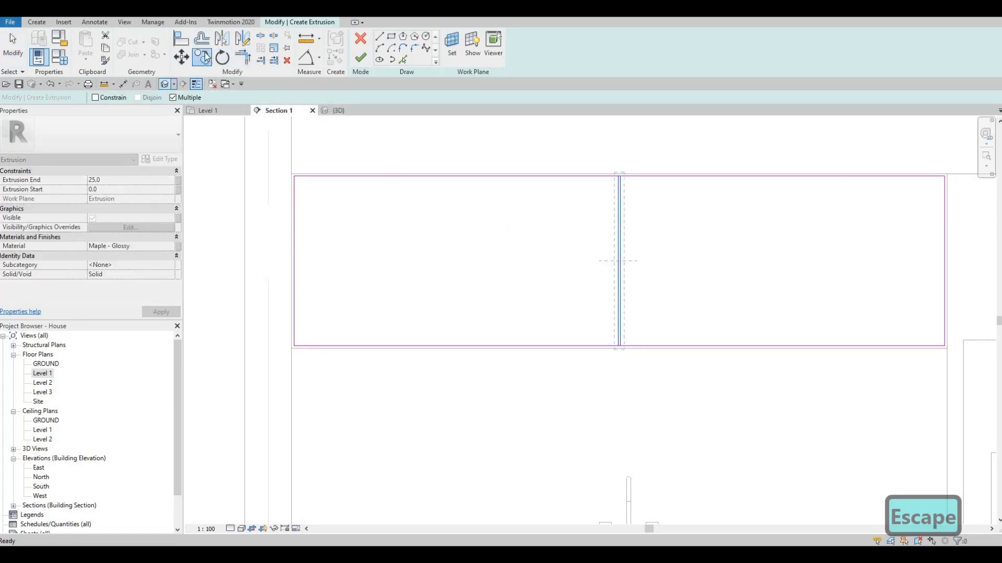
{"action": "scroll", "coordinate": [614, 165], "scroll_direction": "up", "scroll_amount": 2}
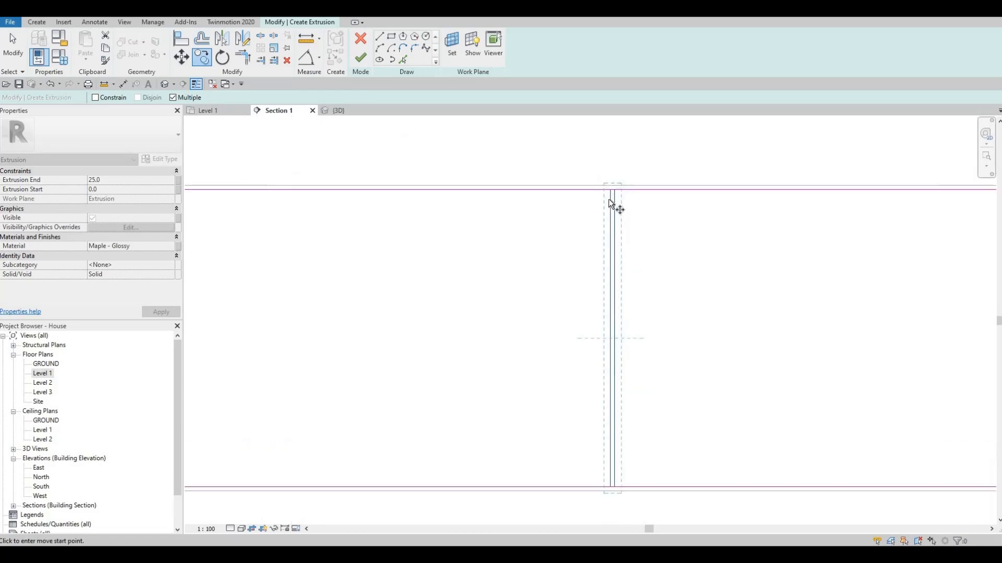
{"action": "scroll", "coordinate": [611, 200], "scroll_direction": "up", "scroll_amount": 3}
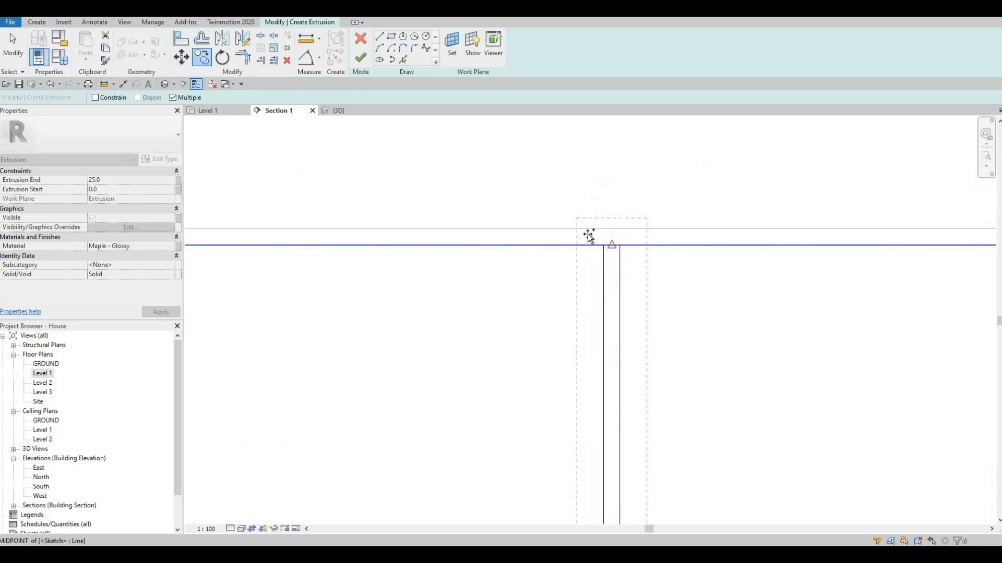
{"action": "left_click", "coordinate": [611, 244]}
{"action": "scroll", "coordinate": [584, 234], "scroll_direction": "down", "scroll_amount": 2}
{"action": "middle_click_drag", "start_coordinate": [443, 239], "coordinate": [668, 239]}
{"action": "scroll", "coordinate": [626, 239], "scroll_direction": "down", "scroll_amount": 2}
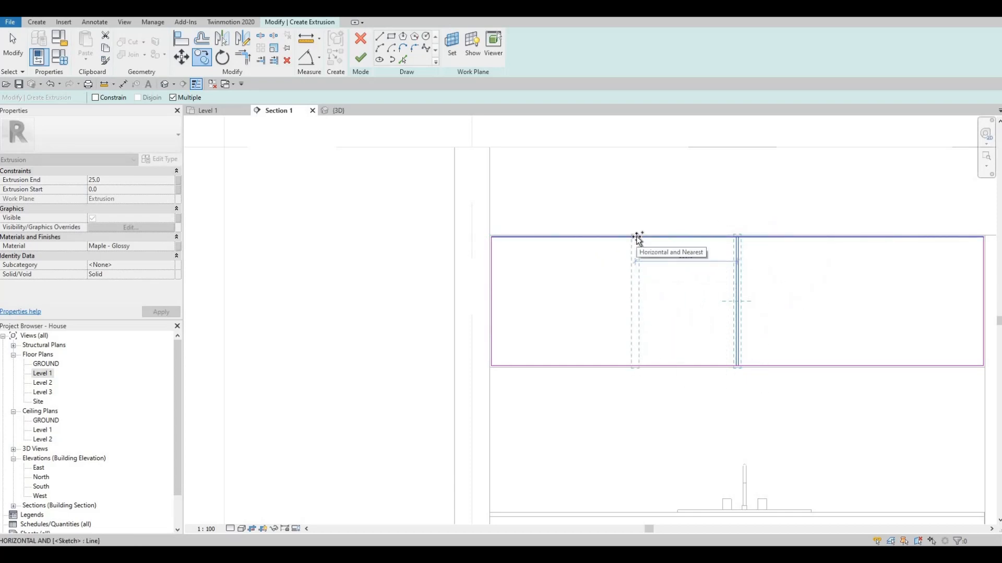
{"action": "type", "text": "460"}
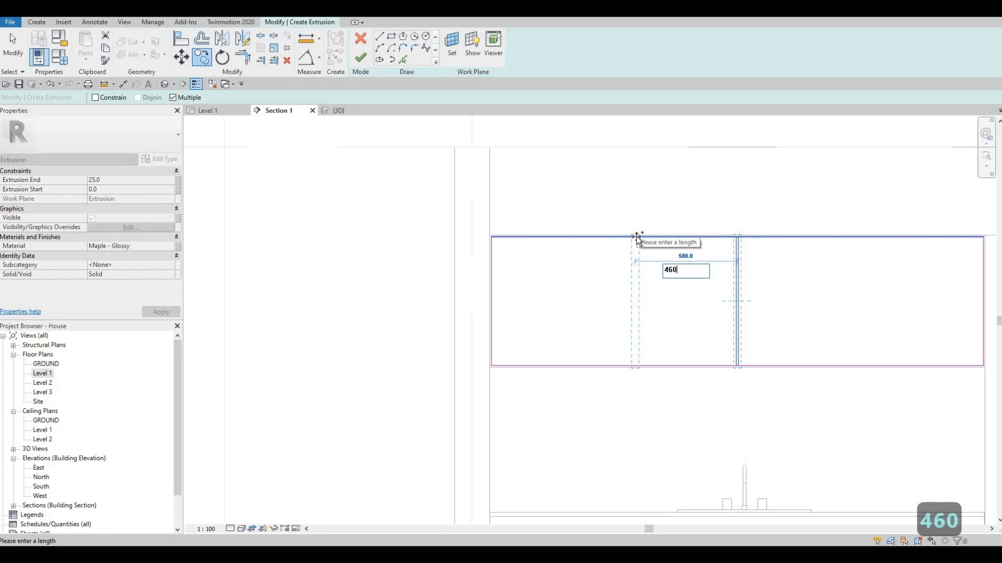
{"action": "key", "text": "Return"}
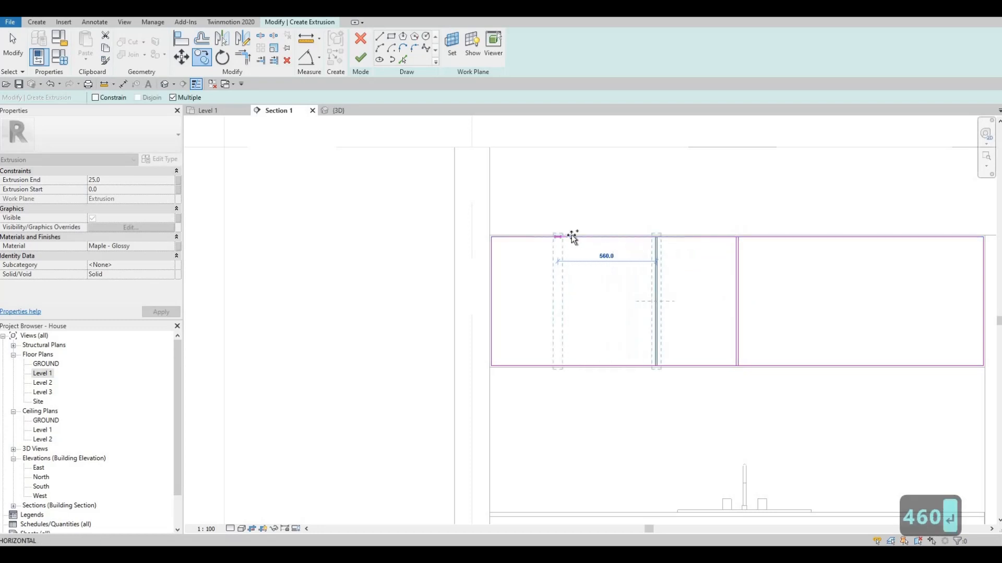
Place a second copy of the gap lines another 460 mm to the left and end the copying
{"action": "type", "text": "460"}
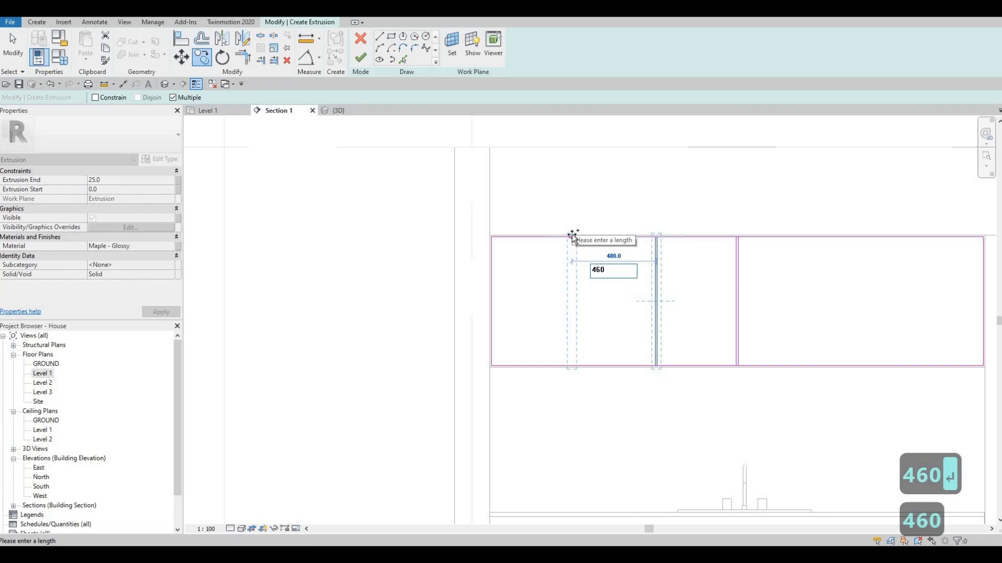
{"action": "key", "text": "Return"}
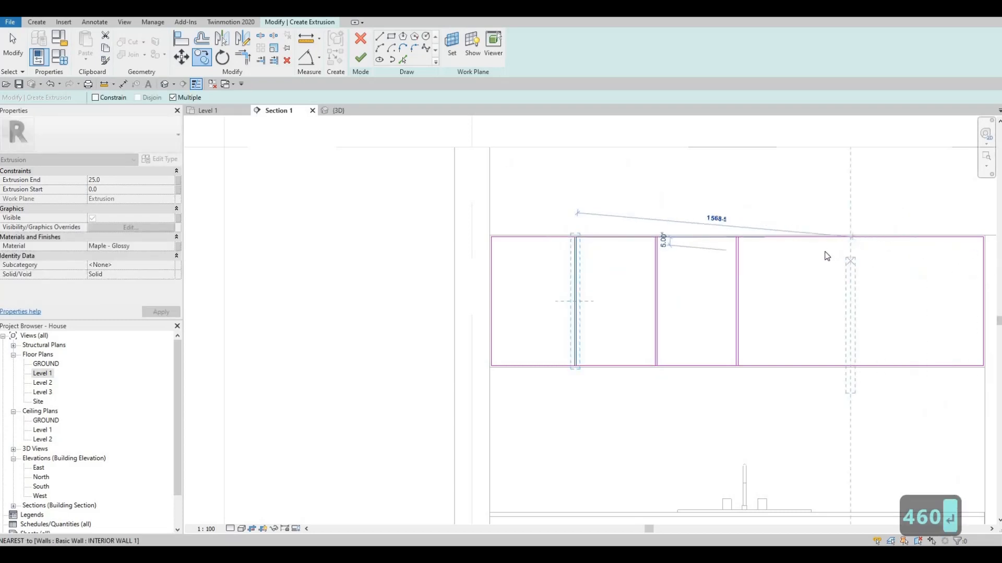
{"action": "key", "text": "Escape"}
{"action": "key", "text": "Escape"}
Mirror the two copied pairs of gap lines to the right half about a drawn vertical axis midway between the central gap lines
{"action": "scroll", "coordinate": [798, 281], "scroll_direction": "up", "scroll_amount": 1}
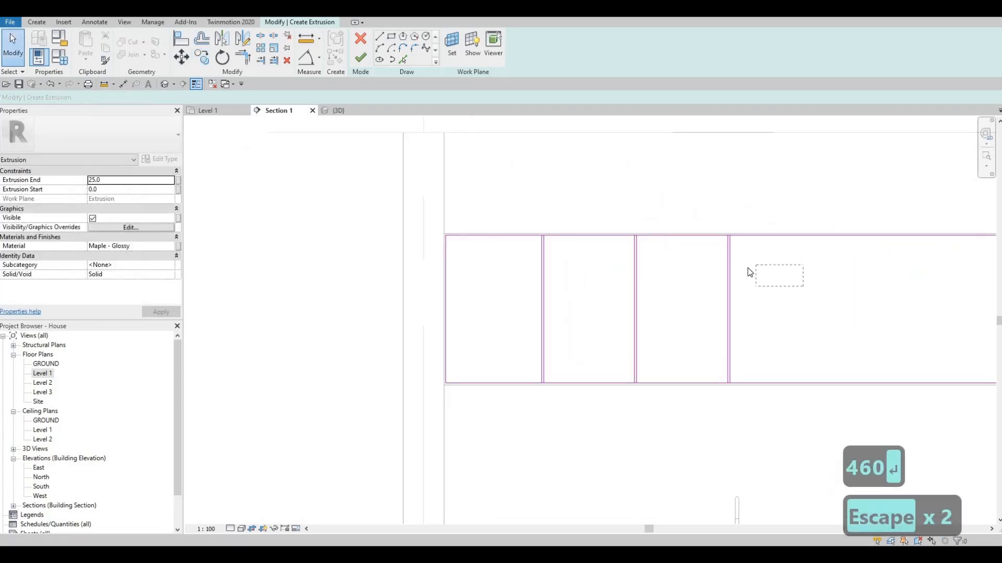
{"action": "key", "text": "Escape"}
{"action": "scroll", "coordinate": [814, 256], "scroll_direction": "down", "scroll_amount": 3}
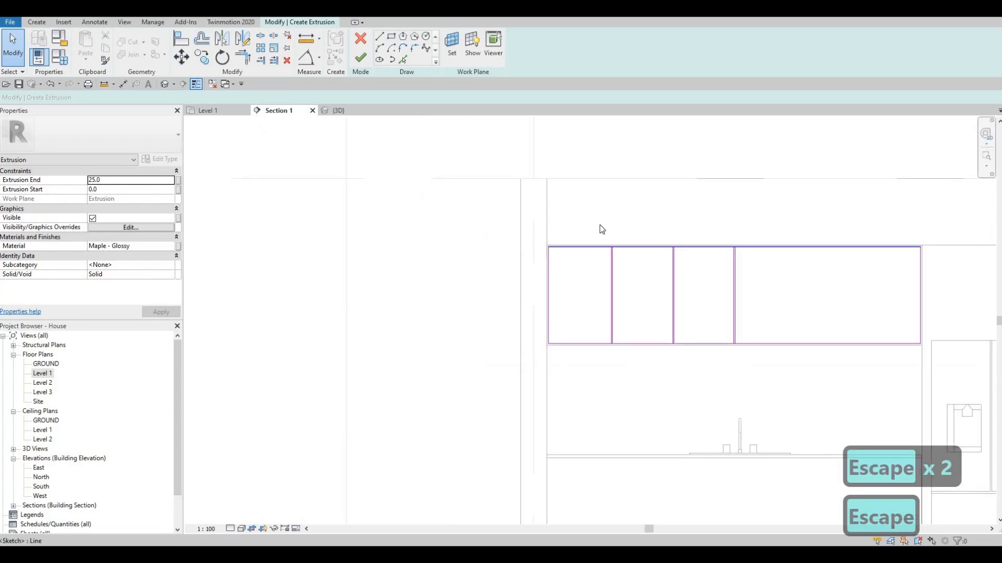
{"action": "mouse_move", "coordinate": [590, 219]}
{"action": "left_mouse_down"}
{"action": "mouse_move", "coordinate": [646, 273]}
{"action": "mouse_move", "coordinate": [699, 377]}
{"action": "left_mouse_up"}
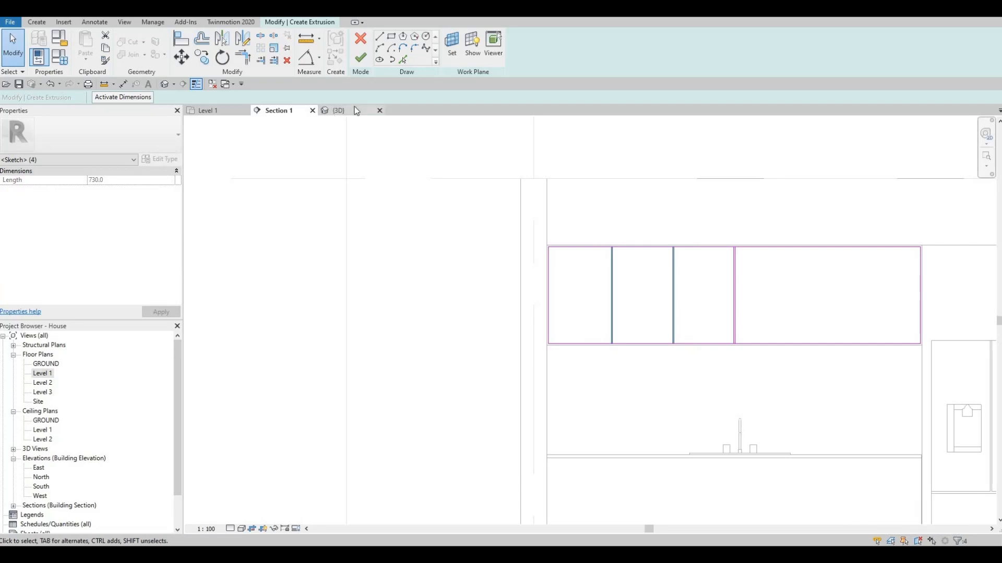
{"action": "left_click", "coordinate": [243, 39]}
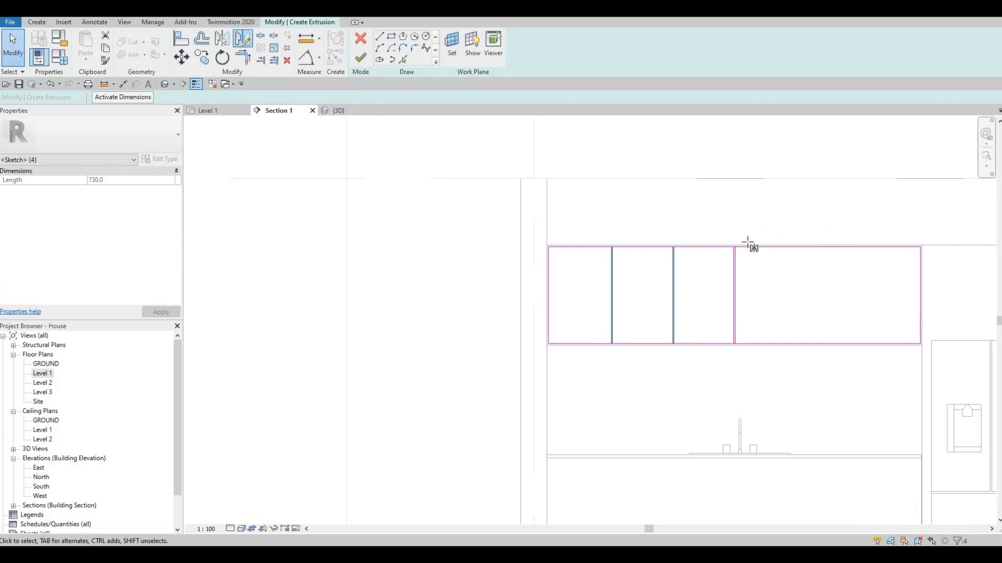
{"action": "scroll", "coordinate": [728, 260], "scroll_direction": "up", "scroll_amount": 5}
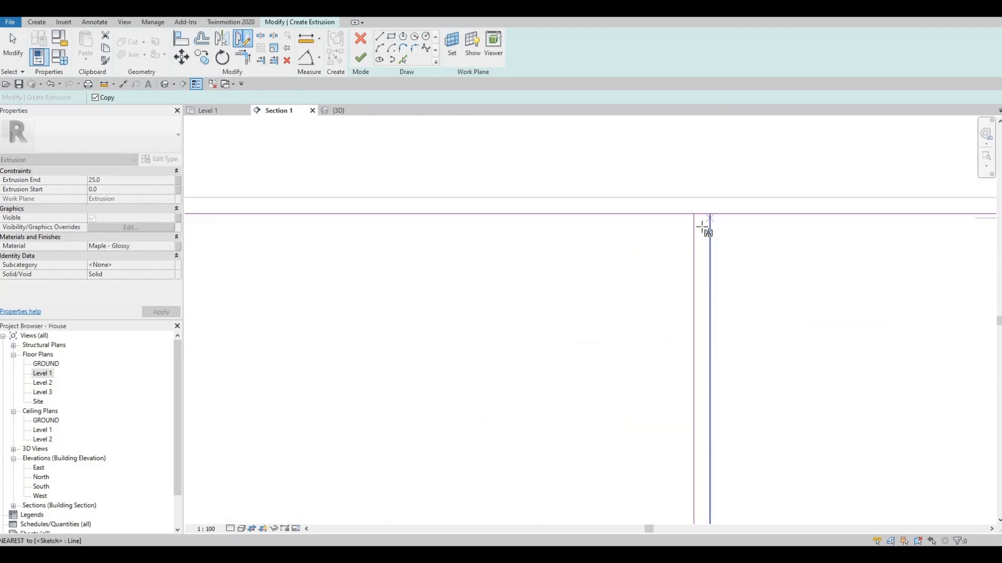
{"action": "left_click", "coordinate": [704, 253]}
{"action": "left_click", "coordinate": [703, 256]}
{"action": "scroll", "coordinate": [703, 254], "scroll_direction": "down", "scroll_amount": 4}
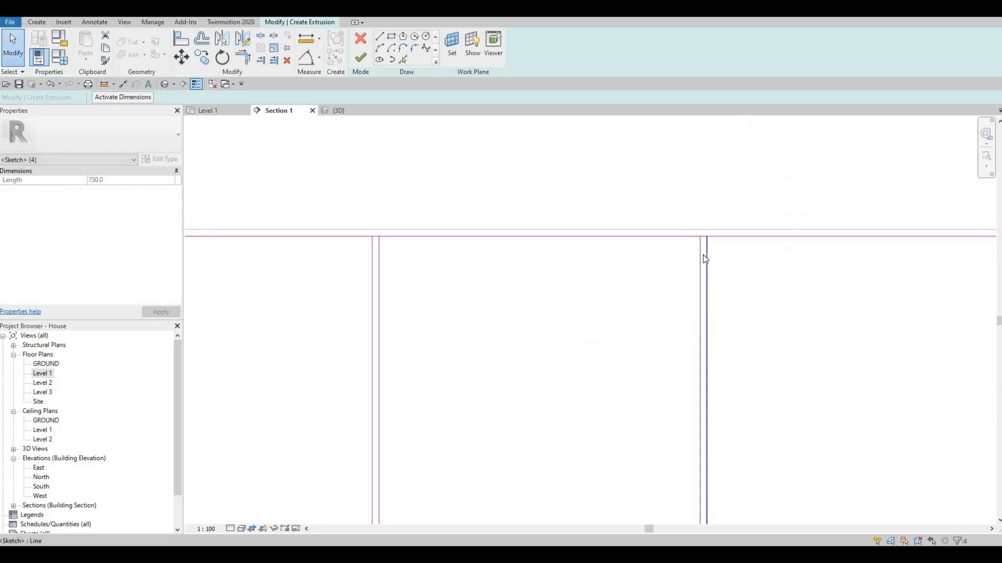
{"action": "key", "text": "Escape"}
{"action": "key", "text": "Escape"}
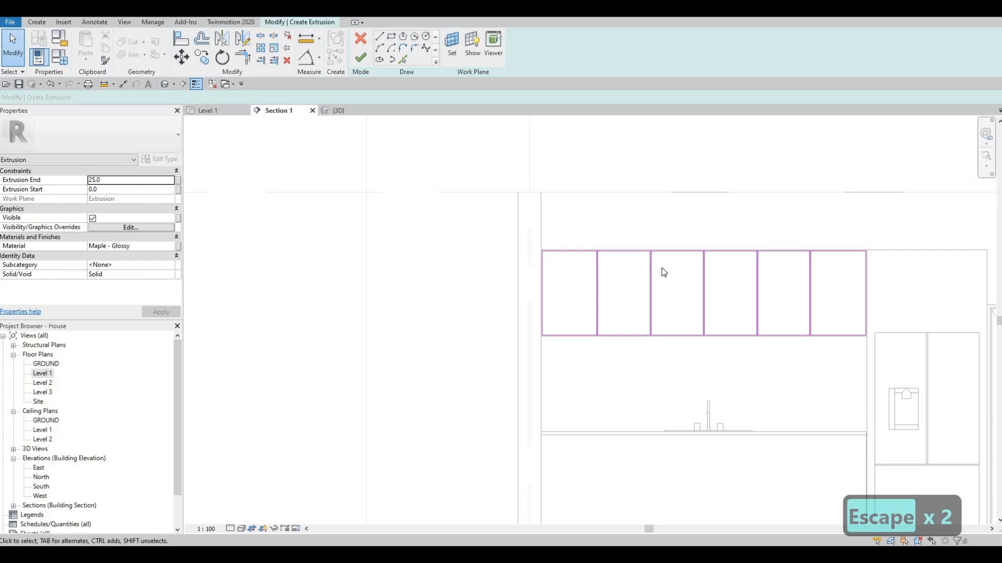
Split the rectangle's upper edge between the gap lines at the first and second door gaps from the left
{"action": "key", "text": "s"}
{"action": "key", "text": "l"}
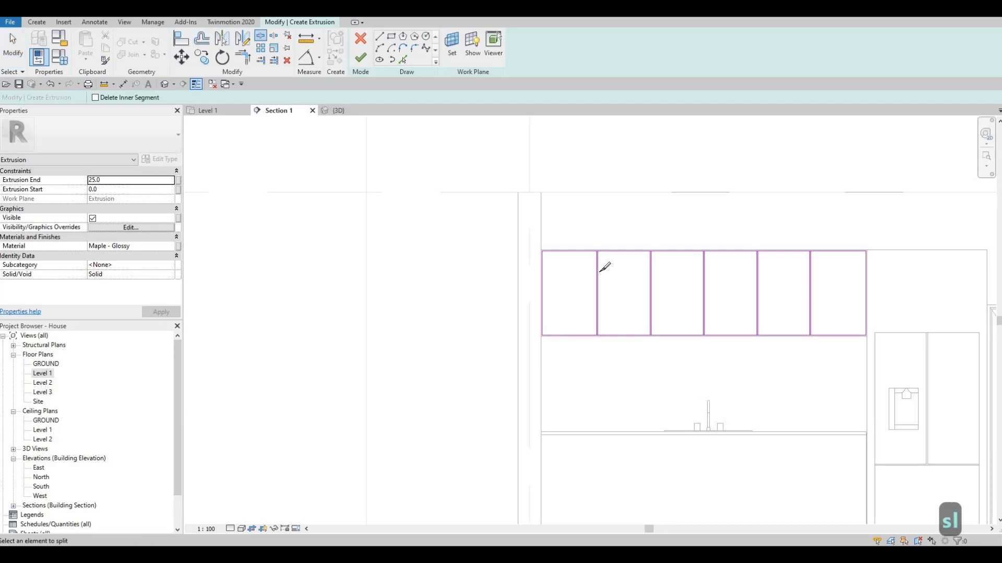
{"action": "scroll", "coordinate": [595, 151], "scroll_direction": "up", "scroll_amount": 8}
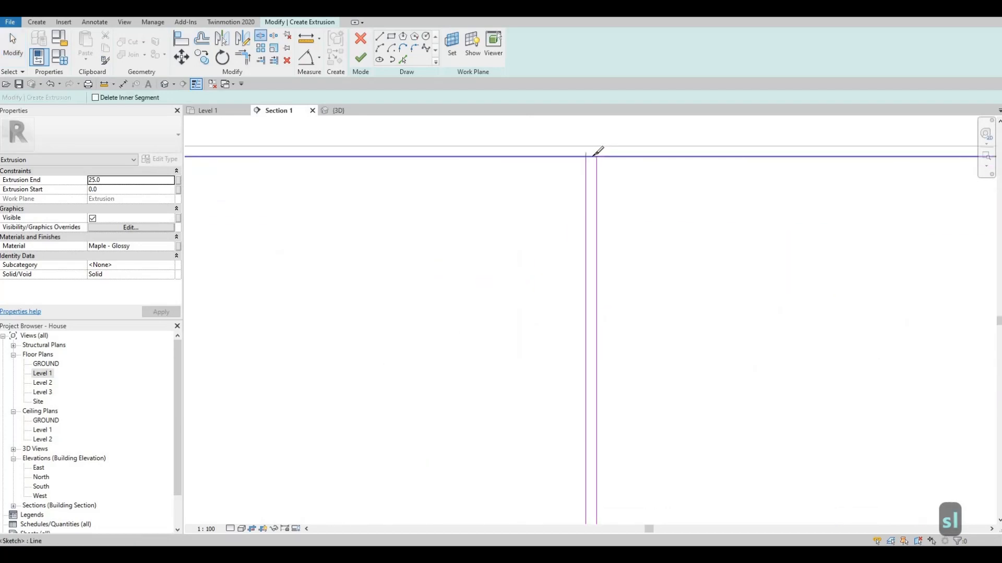
{"action": "scroll", "coordinate": [593, 156], "scroll_direction": "up", "scroll_amount": 1}
{"action": "scroll", "coordinate": [641, 154], "scroll_direction": "down", "scroll_amount": 3}
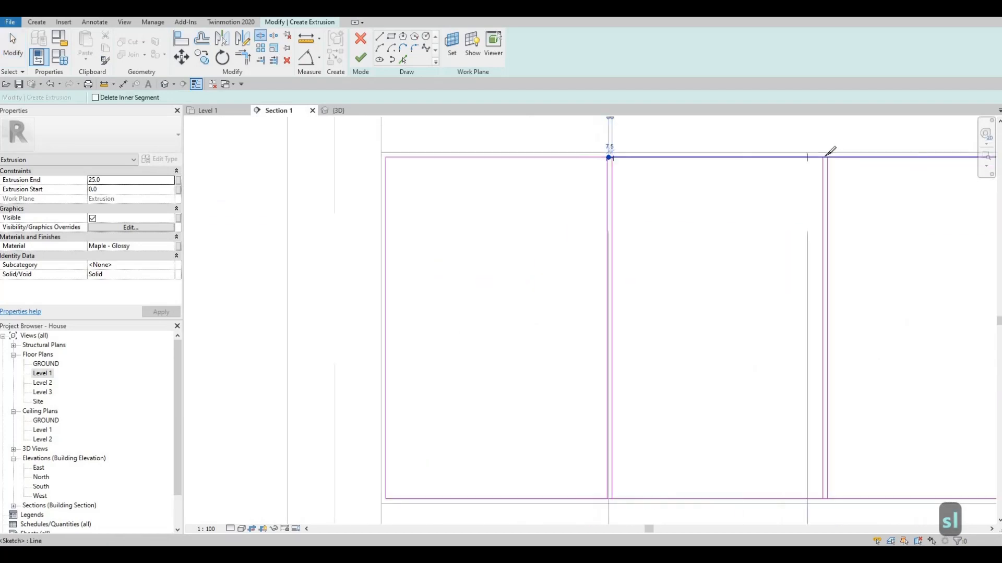
{"action": "scroll", "coordinate": [832, 151], "scroll_direction": "up", "scroll_amount": 4}
{"action": "left_click", "coordinate": [810, 156]}
{"action": "middle_click_drag", "start_coordinate": [894, 255], "coordinate": [846, 200]}
{"action": "scroll", "coordinate": [846, 199], "scroll_direction": "down", "scroll_amount": 3}
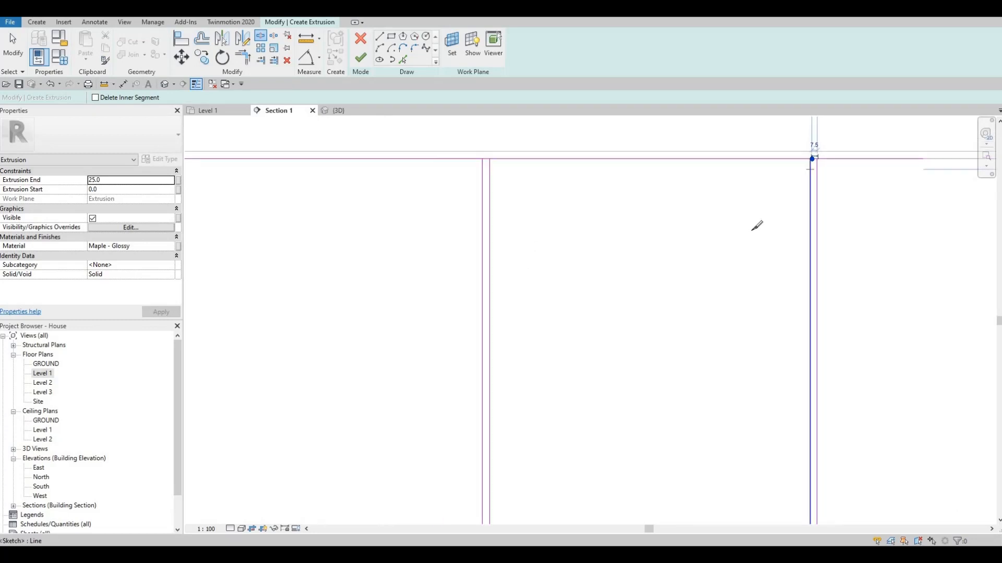
Split the rectangle's upper edge between the gap lines at the third, fourth and fifth door gaps from the left
{"action": "middle_click_drag", "start_coordinate": [751, 230], "coordinate": [334, 250]}
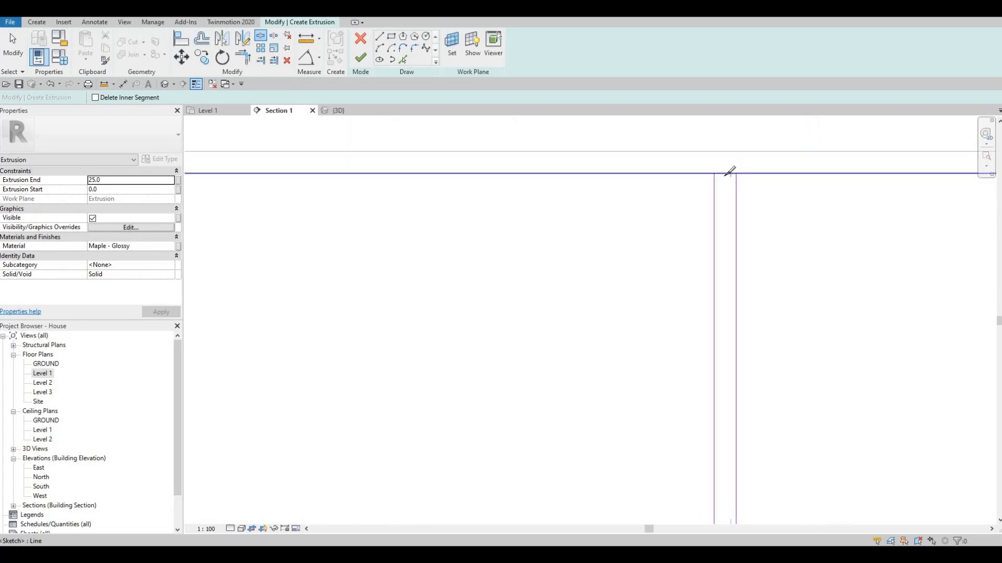
{"action": "left_click", "coordinate": [727, 178]}
{"action": "scroll", "coordinate": [677, 253], "scroll_direction": "down", "scroll_amount": 2}
{"action": "middle_click_drag", "start_coordinate": [925, 180], "coordinate": [623, 230]}
{"action": "scroll", "coordinate": [624, 229], "scroll_direction": "up", "scroll_amount": 4}
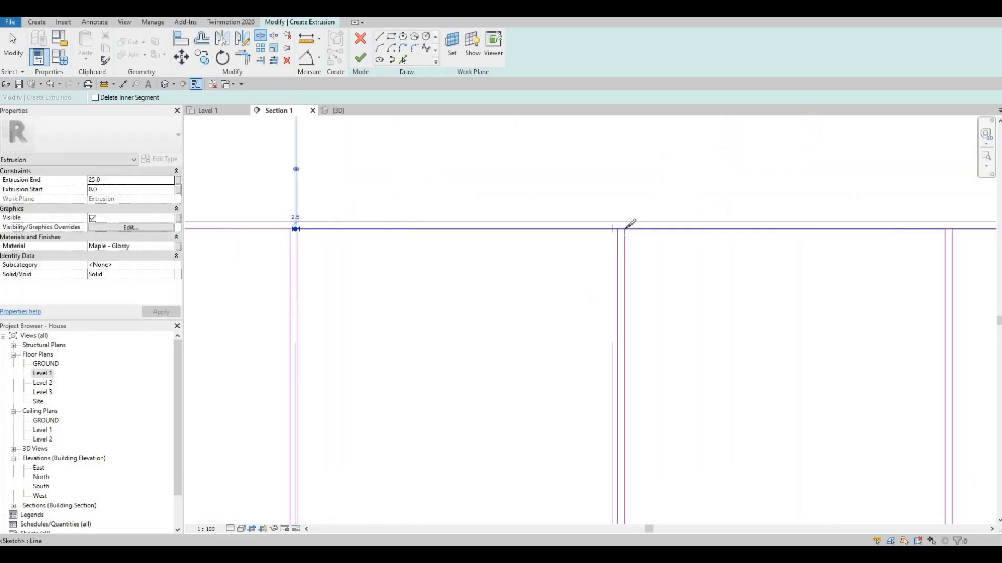
{"action": "left_click", "coordinate": [617, 228]}
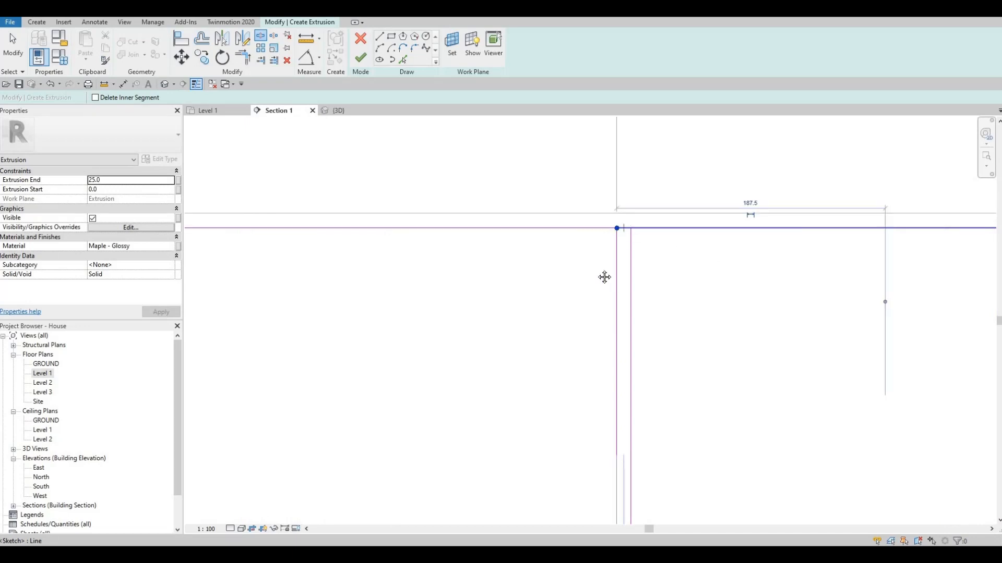
{"action": "middle_click_drag", "start_coordinate": [603, 277], "coordinate": [614, 251]}
{"action": "scroll", "coordinate": [614, 251], "scroll_direction": "down", "scroll_amount": 3}
{"action": "middle_click_drag", "start_coordinate": [754, 229], "coordinate": [613, 234]}
{"action": "scroll", "coordinate": [763, 230], "scroll_direction": "up", "scroll_amount": 4}
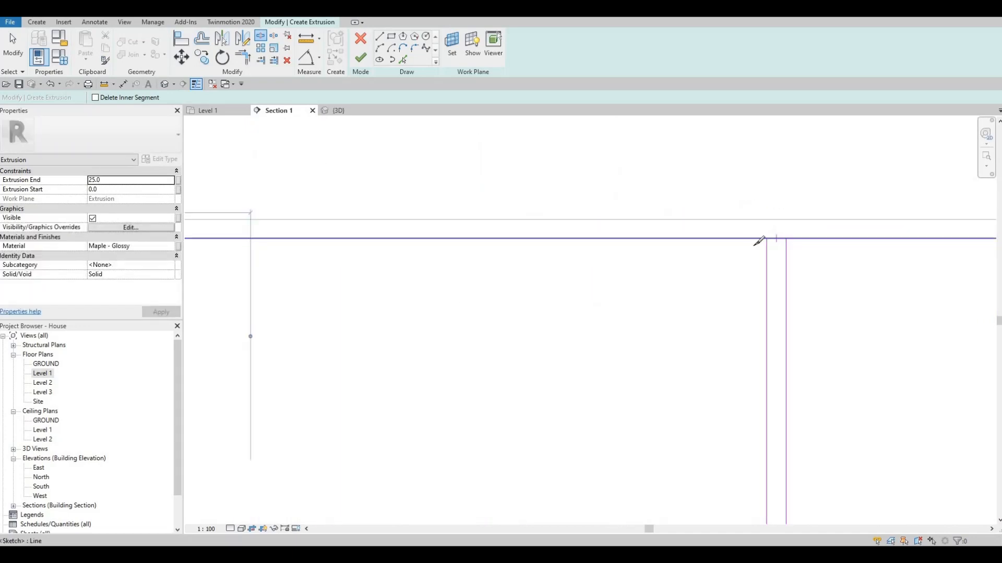
{"action": "left_click", "coordinate": [775, 238]}
Split the rectangle's lower edge between the gap lines at the three rightmost door gaps
{"action": "scroll", "coordinate": [748, 248], "scroll_direction": "down", "scroll_amount": 3}
{"action": "scroll", "coordinate": [603, 289], "scroll_direction": "down", "scroll_amount": 2}
{"action": "middle_click_drag", "start_coordinate": [932, 217], "coordinate": [746, 166]}
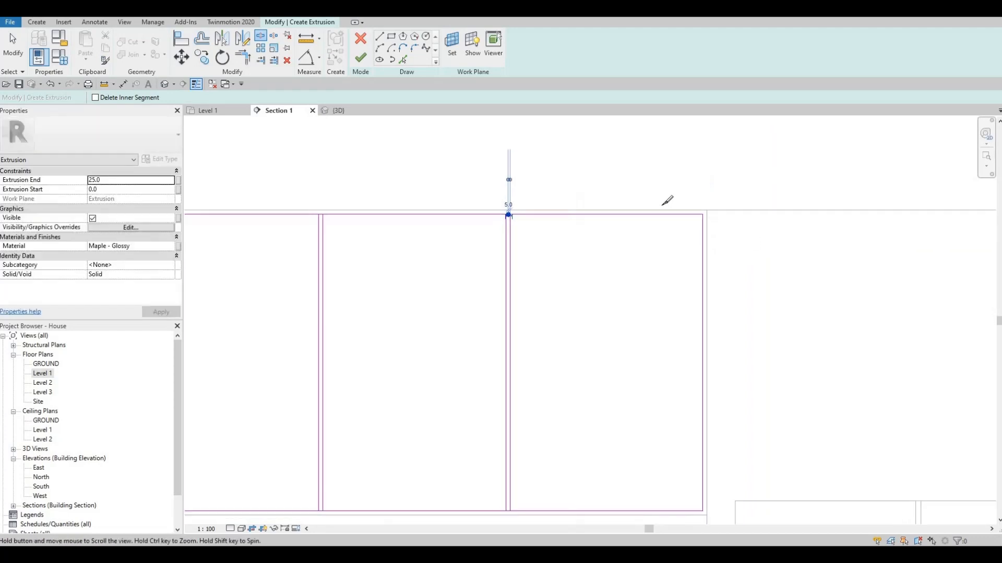
{"action": "scroll", "coordinate": [685, 230], "scroll_direction": "up", "scroll_amount": 4}
{"action": "mouse_move", "coordinate": [497, 506]}
{"action": "middle_mouse_down"}
{"action": "mouse_move", "coordinate": [686, 228]}
{"action": "mouse_move", "coordinate": [783, 246]}
{"action": "middle_mouse_up"}
{"action": "scroll", "coordinate": [686, 235], "scroll_direction": "up", "scroll_amount": 2}
{"action": "left_click", "coordinate": [684, 244]}
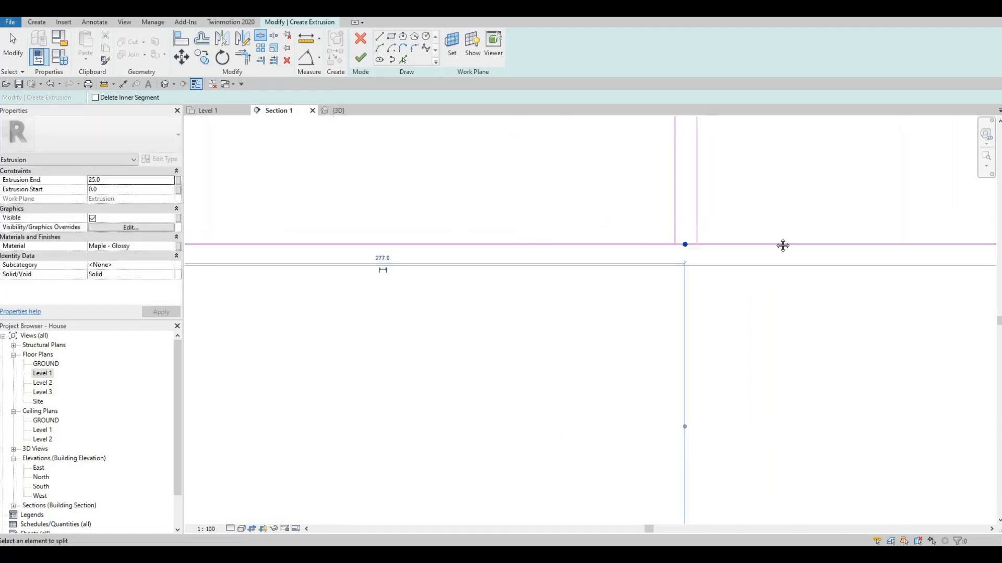
{"action": "scroll", "coordinate": [529, 242], "scroll_direction": "down", "scroll_amount": 4}
{"action": "middle_click_drag", "start_coordinate": [465, 245], "coordinate": [728, 246]}
{"action": "scroll", "coordinate": [417, 244], "scroll_direction": "up", "scroll_amount": 3}
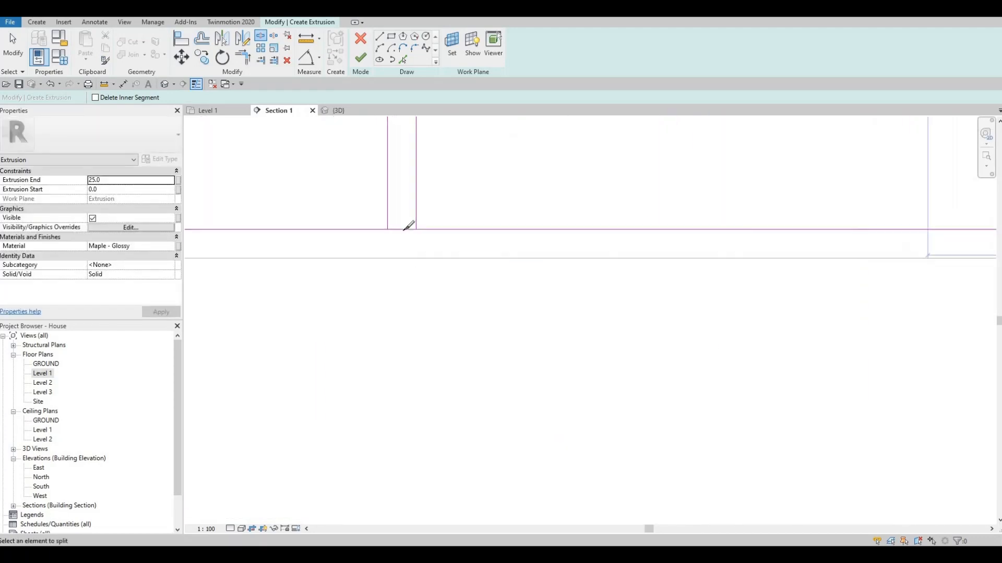
{"action": "left_click", "coordinate": [403, 229]}
{"action": "scroll", "coordinate": [514, 247], "scroll_direction": "down", "scroll_amount": 3}
{"action": "middle_click_drag", "start_coordinate": [489, 252], "coordinate": [906, 269]}
{"action": "scroll", "coordinate": [861, 261], "scroll_direction": "down", "scroll_amount": 1}
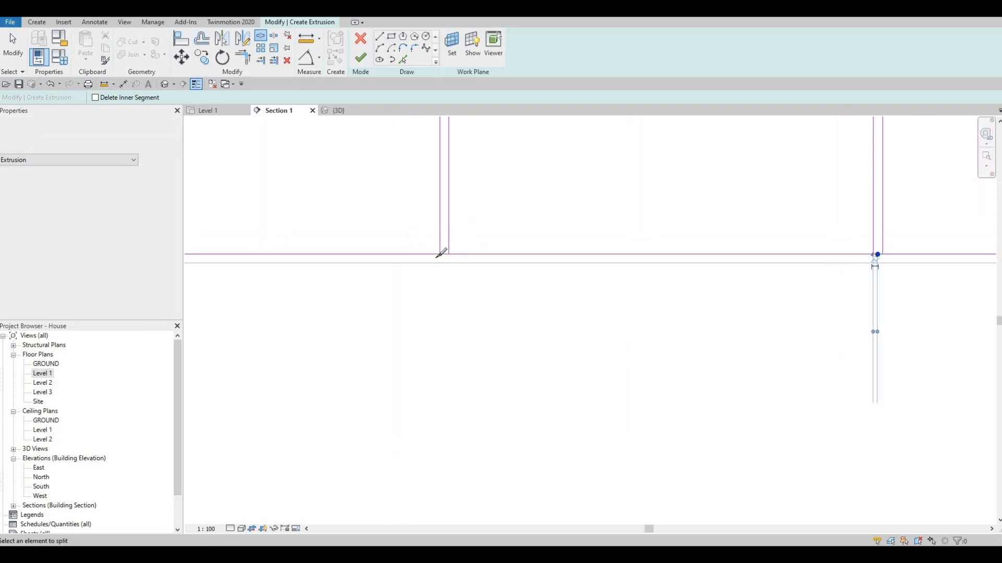
{"action": "scroll", "coordinate": [448, 254], "scroll_direction": "up", "scroll_amount": 3}
{"action": "left_click", "coordinate": [419, 253]}
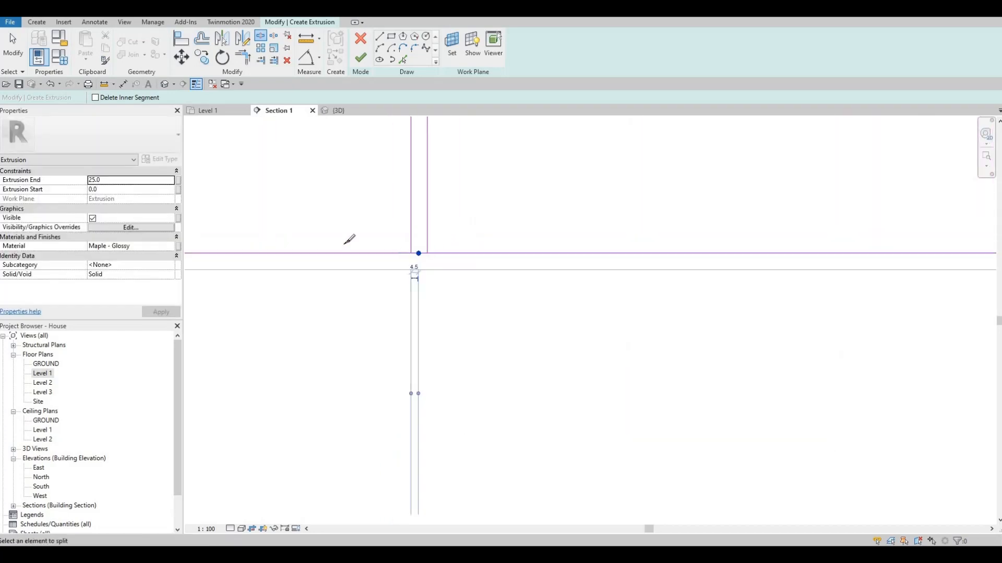
Split the rectangle's lower edge at the two remaining door gaps on the left and end the splitting
{"action": "scroll", "coordinate": [430, 243], "scroll_direction": "down", "scroll_amount": 4}
{"action": "middle_click_drag", "start_coordinate": [452, 245], "coordinate": [854, 255]}
{"action": "scroll", "coordinate": [669, 255], "scroll_direction": "up", "scroll_amount": 4}
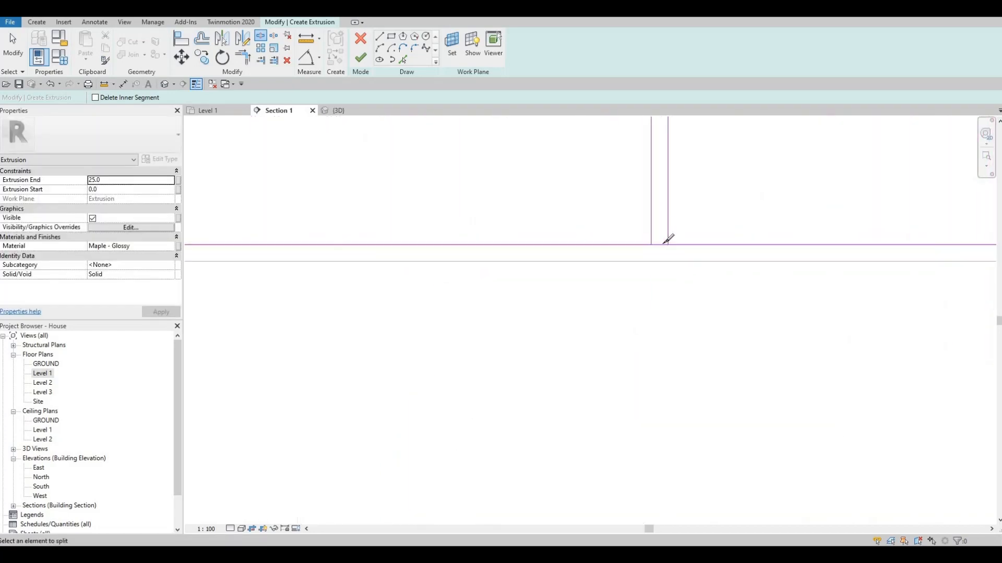
{"action": "left_click", "coordinate": [660, 244]}
{"action": "scroll", "coordinate": [757, 285], "scroll_direction": "down", "scroll_amount": 3}
{"action": "middle_click_drag", "start_coordinate": [318, 269], "coordinate": [662, 273]}
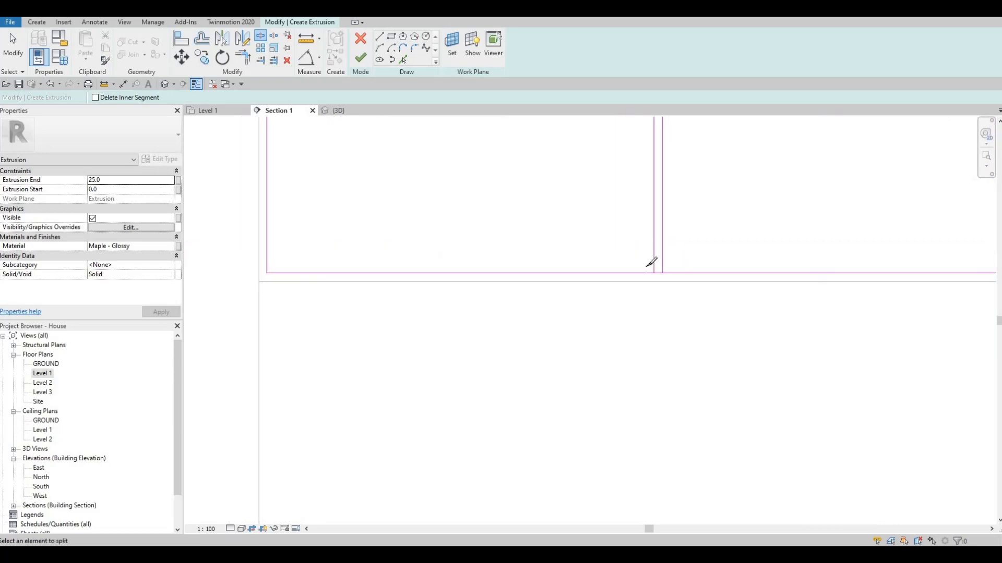
{"action": "scroll", "coordinate": [649, 273], "scroll_direction": "up", "scroll_amount": 4}
{"action": "left_click", "coordinate": [645, 274]}
{"action": "scroll", "coordinate": [645, 270], "scroll_direction": "down", "scroll_amount": 5}
{"action": "key", "text": "Escape"}
{"action": "key", "text": "Escape"}
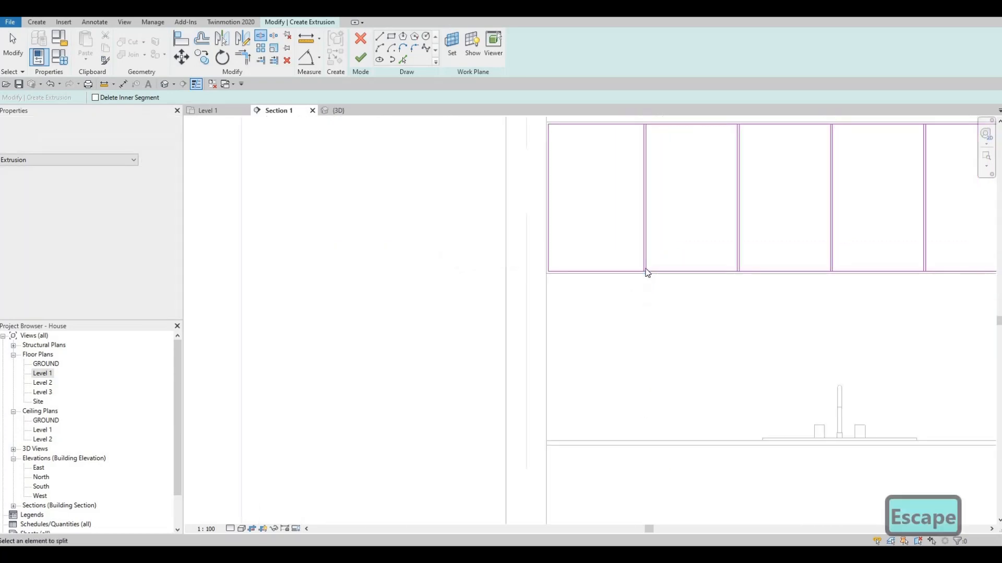
Trim the upper edge to the gap lines as door corners at the first and second gaps from the left
{"action": "key", "text": "t"}
{"action": "scroll", "coordinate": [645, 203], "scroll_direction": "up", "scroll_amount": 3}
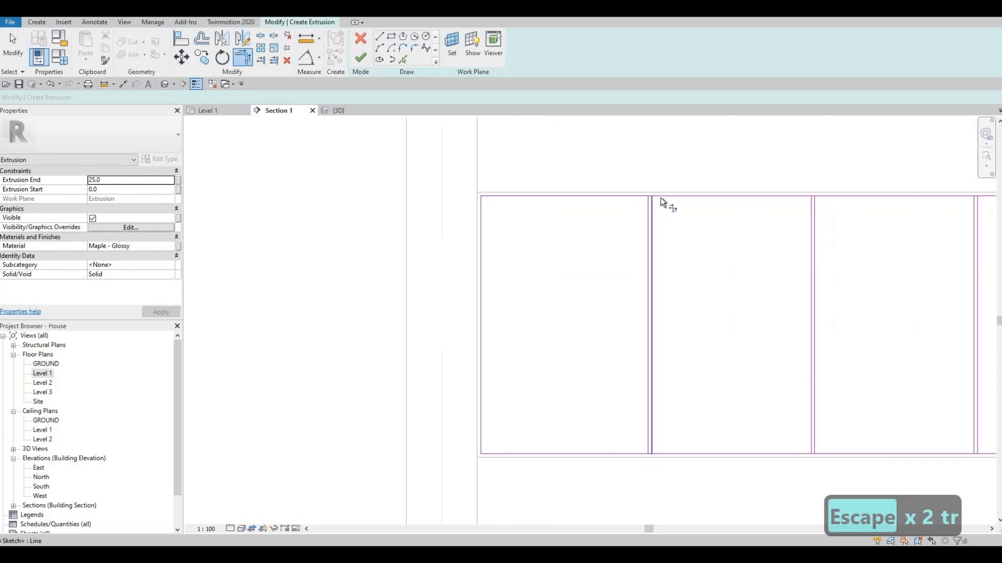
{"action": "scroll", "coordinate": [656, 197], "scroll_direction": "up", "scroll_amount": 3}
{"action": "middle_click_drag", "start_coordinate": [885, 195], "coordinate": [714, 208]}
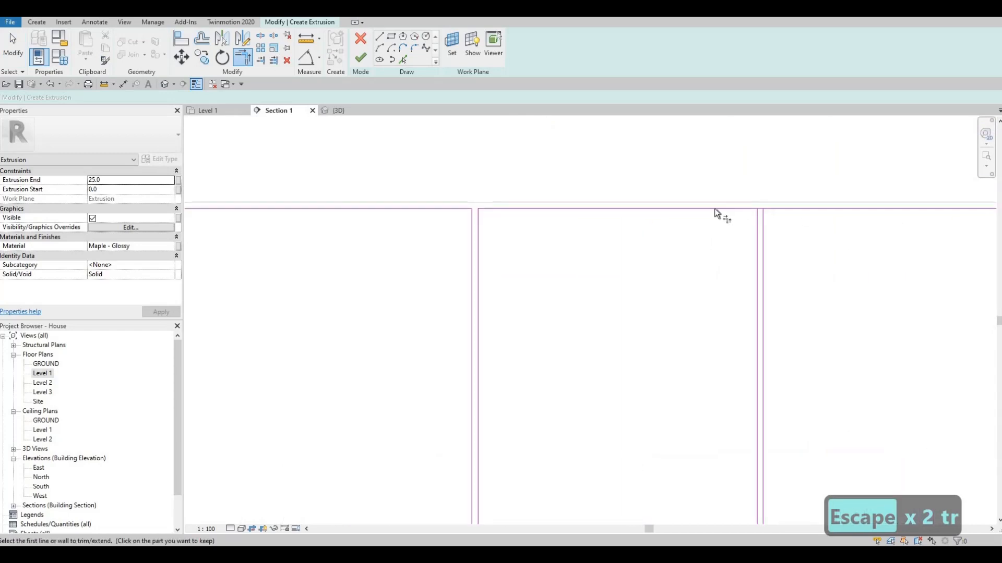
{"action": "scroll", "coordinate": [715, 208], "scroll_direction": "up", "scroll_amount": 2}
{"action": "left_click", "coordinate": [714, 208]}
{"action": "left_click", "coordinate": [745, 227]}
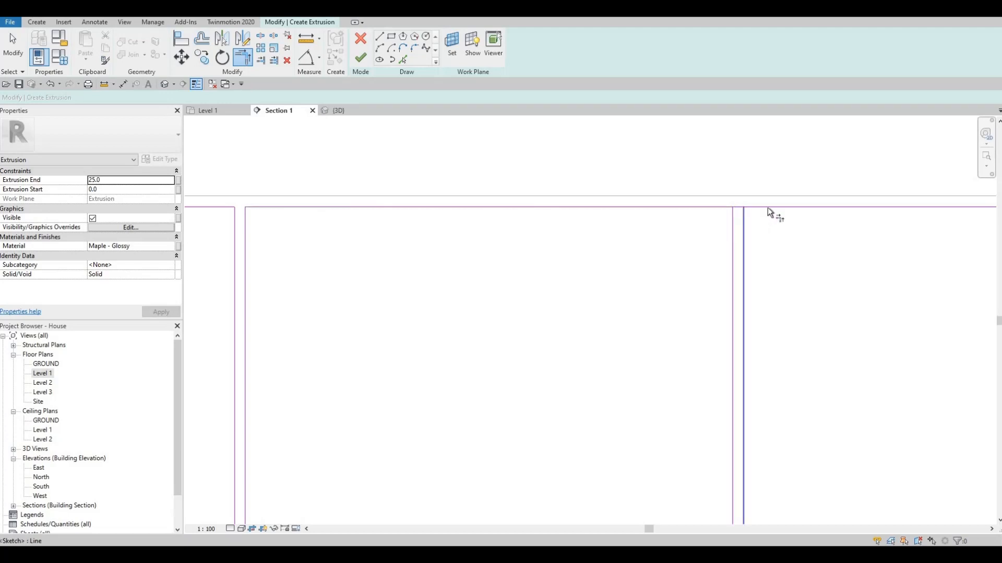
{"action": "left_click", "coordinate": [766, 206]}
Trim the upper edge to both gap lines at the third door gap from the left, forming separate door corners
{"action": "middle_click_drag", "start_coordinate": [675, 266], "coordinate": [722, 238]}
{"action": "scroll", "coordinate": [722, 239], "scroll_direction": "down", "scroll_amount": 2}
{"action": "middle_click_drag", "start_coordinate": [960, 208], "coordinate": [572, 203]}
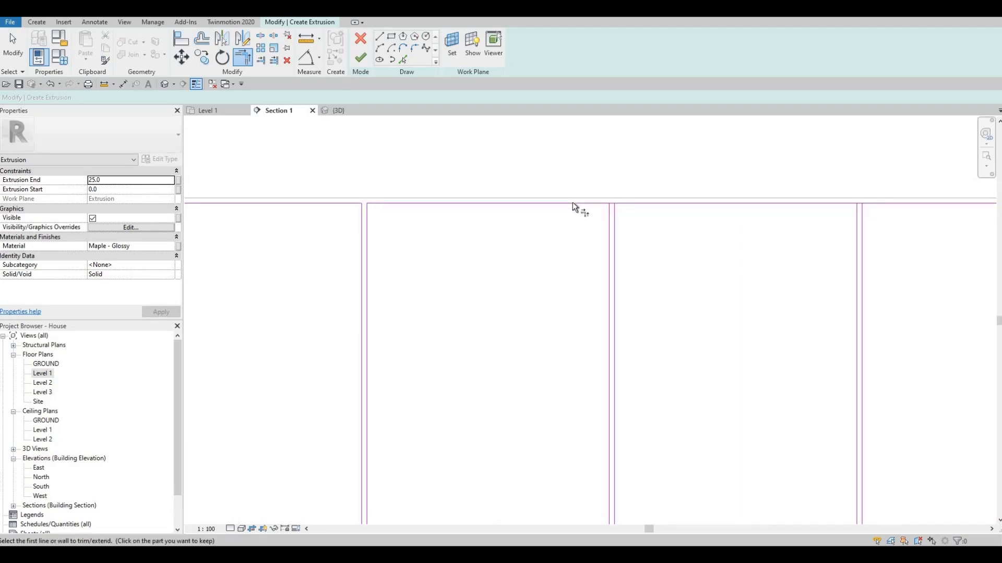
{"action": "scroll", "coordinate": [572, 203], "scroll_direction": "up", "scroll_amount": 1}
{"action": "left_click", "coordinate": [585, 203]}
{"action": "left_click", "coordinate": [617, 221]}
{"action": "left_click", "coordinate": [620, 220]}
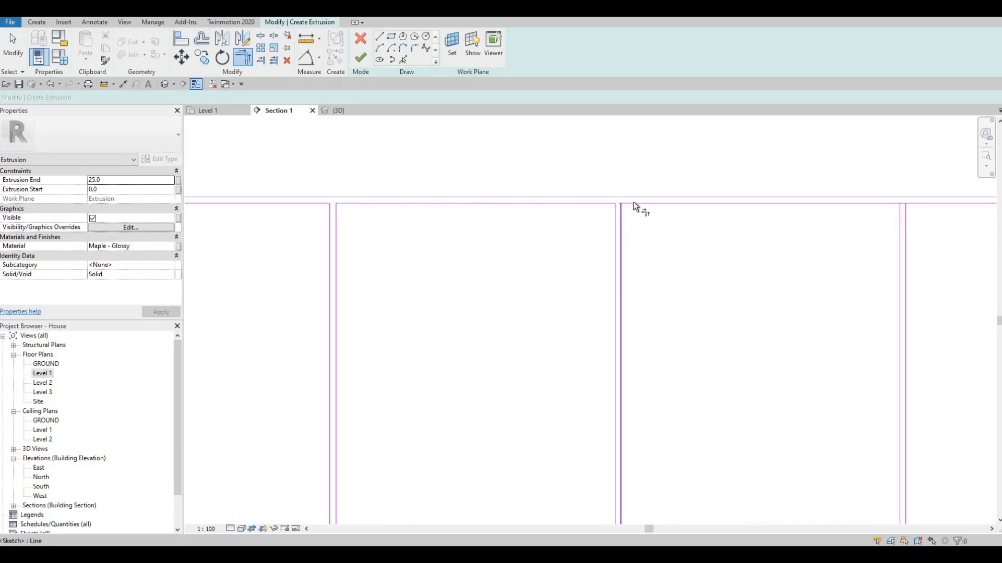
{"action": "left_click", "coordinate": [633, 203]}
Trim the upper door corners on both sides of the fourth and fifth gaps from the left
{"action": "middle_click_drag", "start_coordinate": [572, 253], "coordinate": [648, 256]}
{"action": "left_click", "coordinate": [665, 208]}
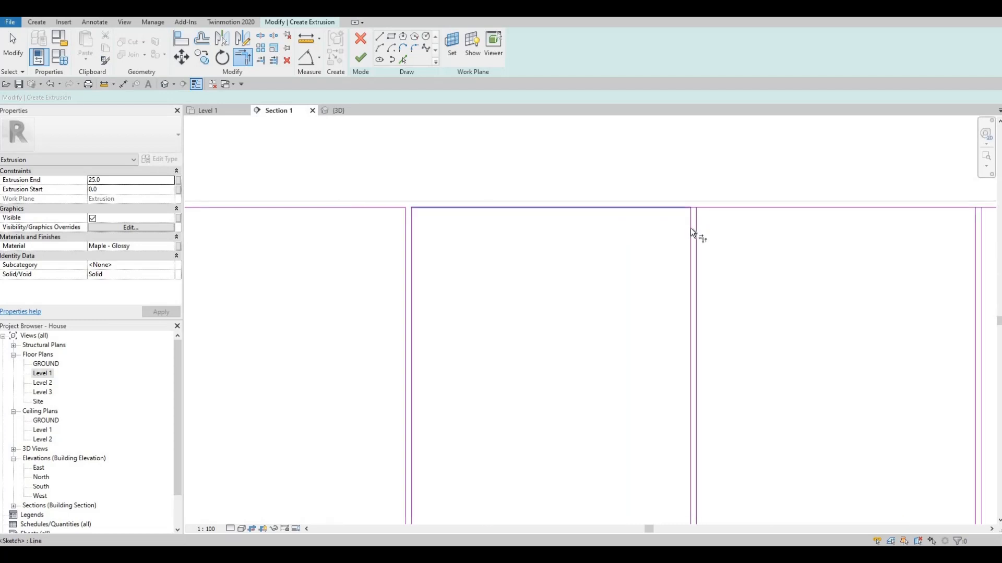
{"action": "left_click", "coordinate": [690, 228]}
{"action": "left_click", "coordinate": [696, 224]}
{"action": "left_click", "coordinate": [714, 211]}
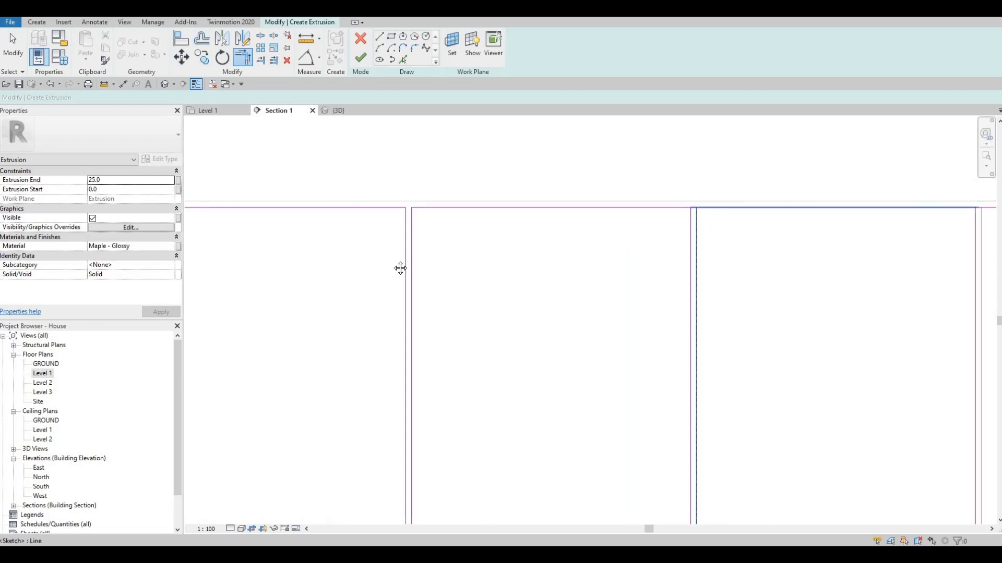
{"action": "middle_click_drag", "start_coordinate": [609, 212], "coordinate": [581, 221]}
{"action": "left_click", "coordinate": [583, 218]}
{"action": "left_click", "coordinate": [592, 240]}
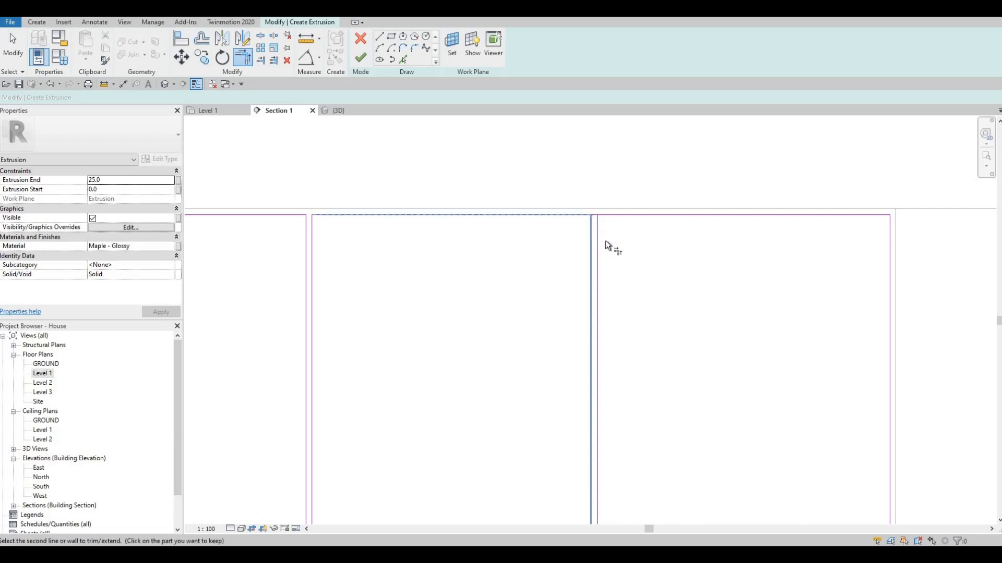
{"action": "left_click", "coordinate": [597, 239]}
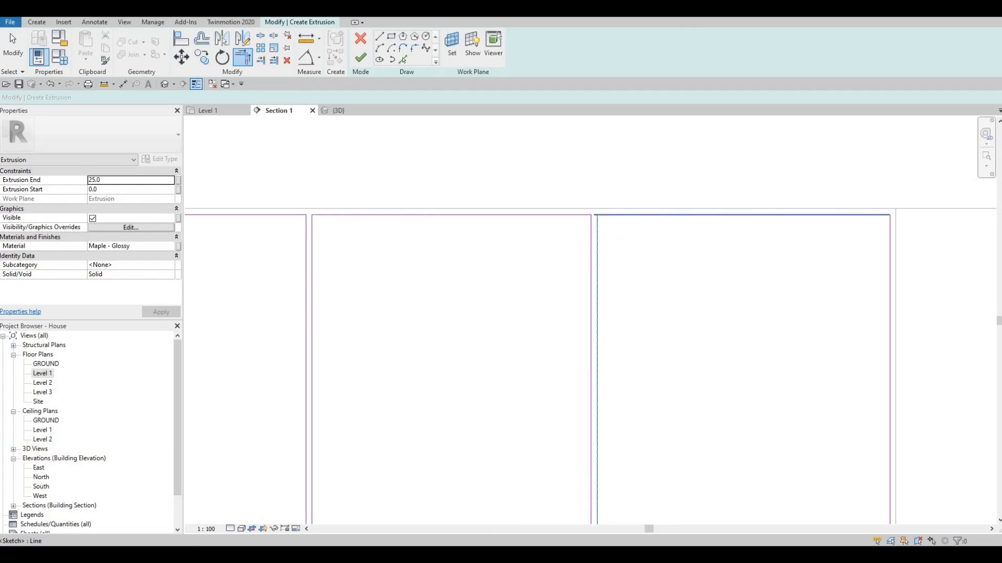
{"action": "left_click", "coordinate": [637, 215]}
Trim the lower edge to the gap lines as door corners at the two rightmost gaps
{"action": "scroll", "coordinate": [653, 281], "scroll_direction": "down", "scroll_amount": 3}
{"action": "scroll", "coordinate": [638, 360], "scroll_direction": "up", "scroll_amount": 3}
{"action": "left_click", "coordinate": [640, 293]}
{"action": "scroll", "coordinate": [647, 345], "scroll_direction": "up", "scroll_amount": 1}
{"action": "left_click", "coordinate": [651, 353]}
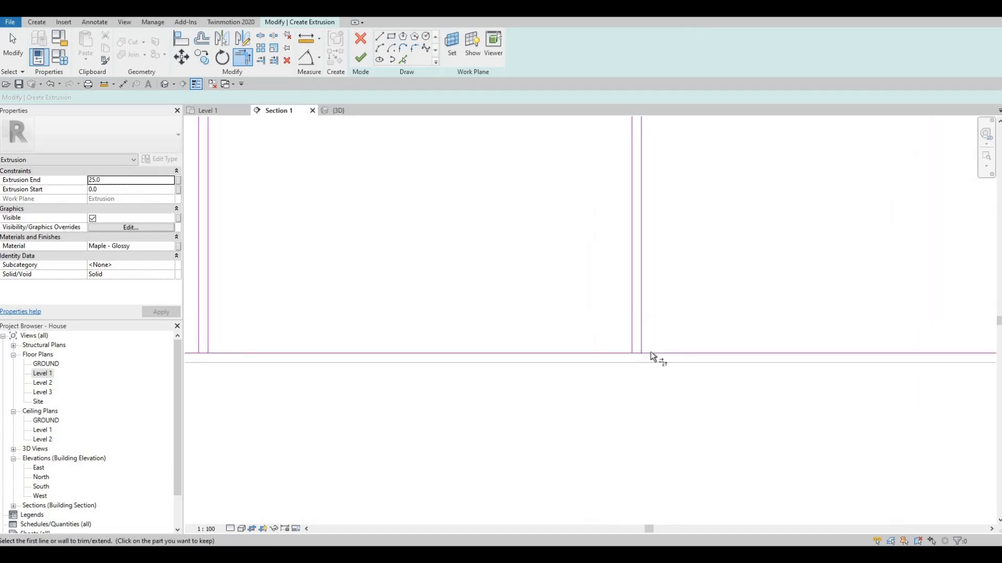
{"action": "left_click", "coordinate": [631, 328]}
{"action": "left_click", "coordinate": [602, 352]}
{"action": "middle_click_drag", "start_coordinate": [242, 351], "coordinate": [614, 305]}
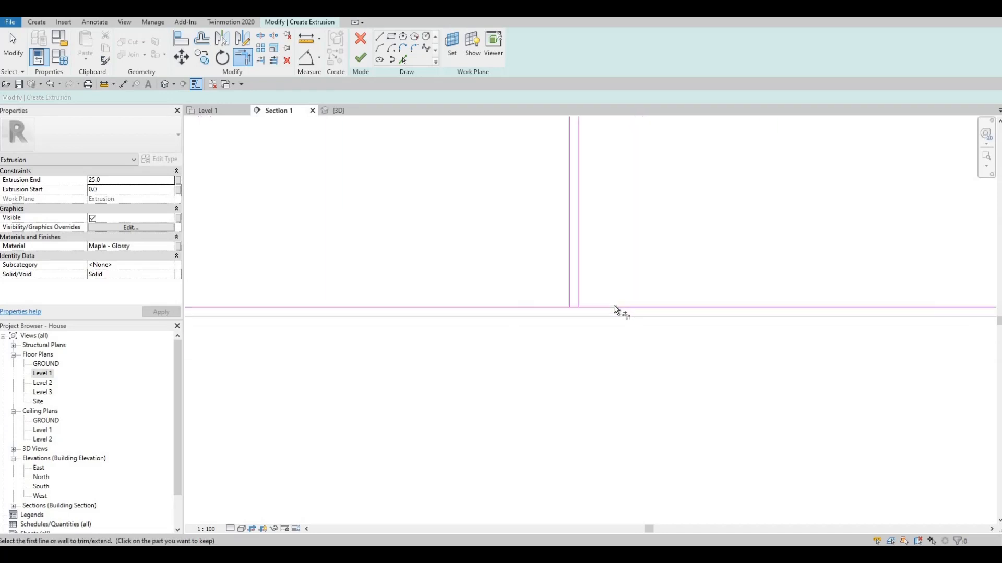
{"action": "left_click", "coordinate": [614, 305]}
{"action": "left_click", "coordinate": [579, 266]}
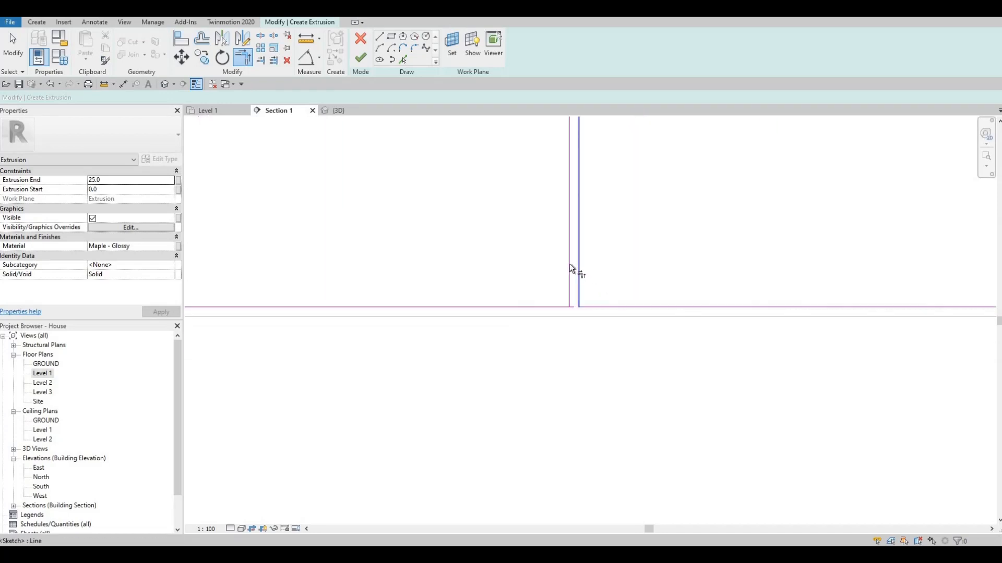
{"action": "left_click", "coordinate": [569, 265]}
{"action": "left_click", "coordinate": [540, 307]}
Trim the lower door corners on both sides of the middle gap
{"action": "middle_click_drag", "start_coordinate": [192, 313], "coordinate": [481, 325]}
{"action": "left_click", "coordinate": [471, 319]}
{"action": "left_click", "coordinate": [434, 289]}
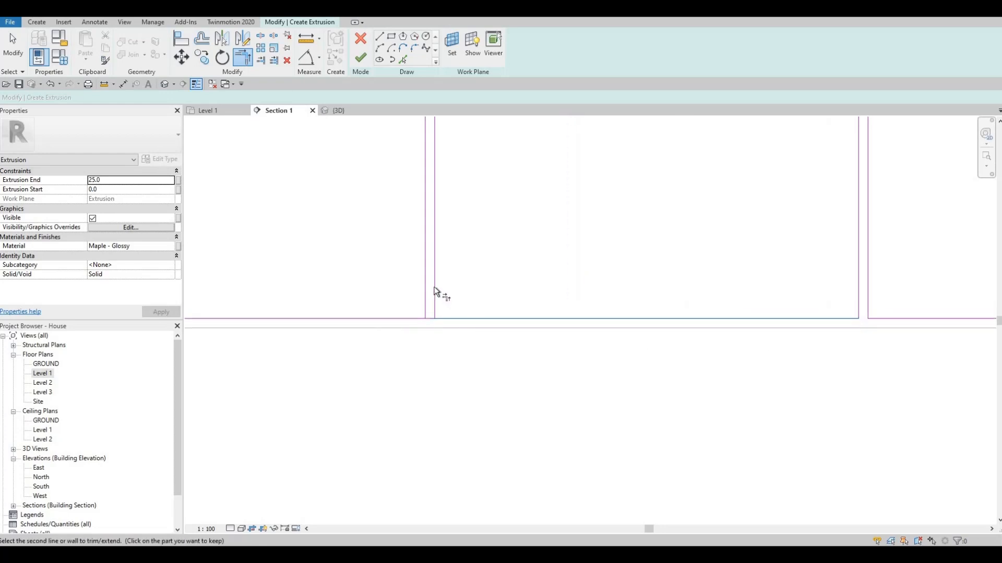
{"action": "left_click", "coordinate": [427, 281]}
{"action": "left_click", "coordinate": [341, 320]}
Trim the lower door corners on both sides of the two leftmost gaps, completing six separate door rectangles
{"action": "middle_click_drag", "start_coordinate": [351, 336], "coordinate": [763, 333]}
{"action": "left_click", "coordinate": [414, 293]}
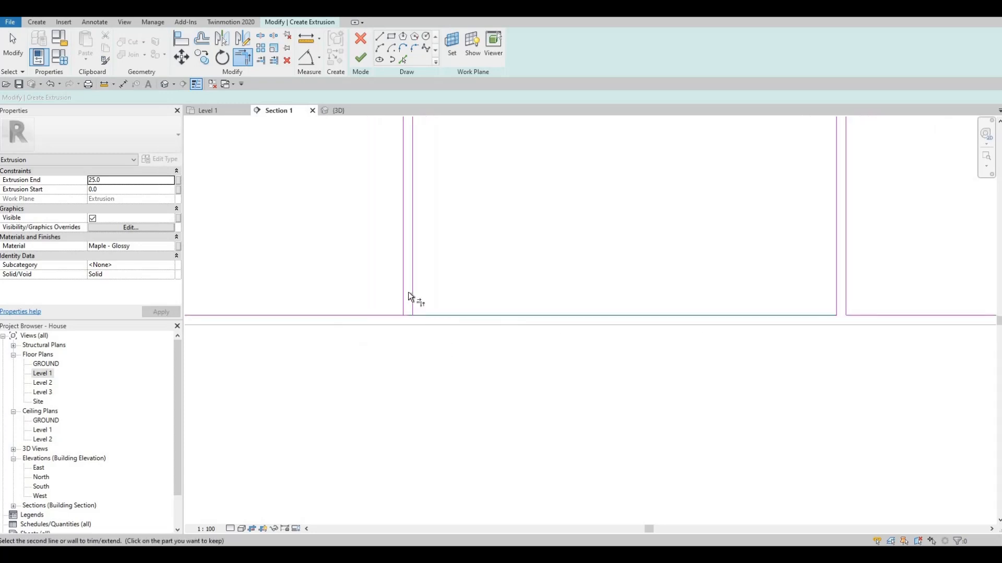
{"action": "left_click", "coordinate": [404, 283]}
{"action": "left_click", "coordinate": [362, 316]}
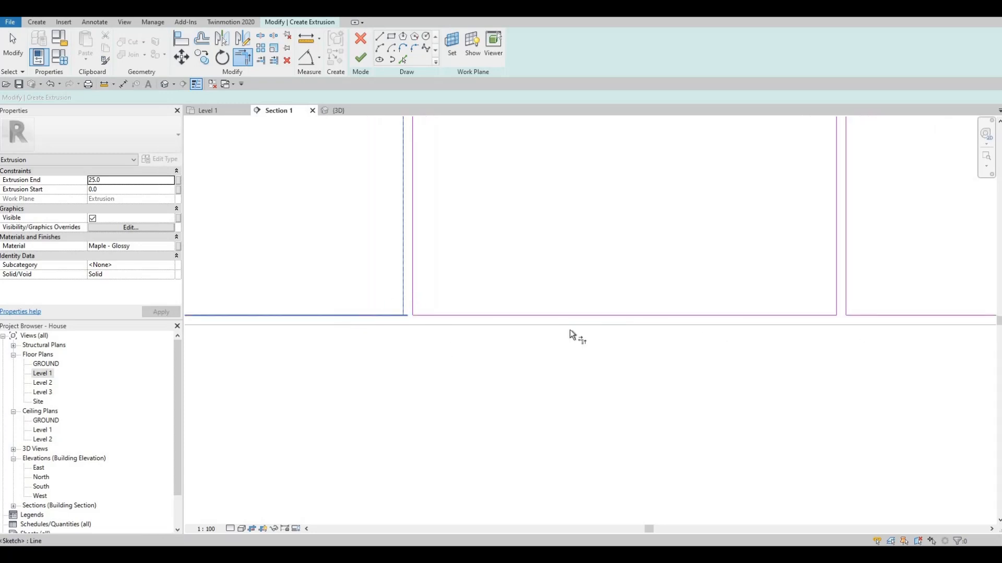
{"action": "middle_click_drag", "start_coordinate": [447, 332], "coordinate": [556, 335]}
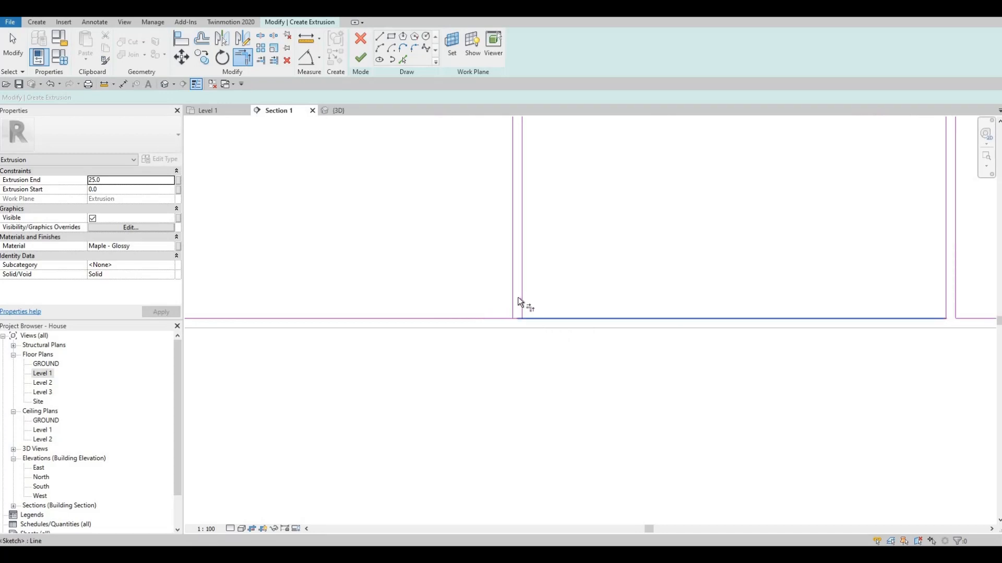
{"action": "left_click", "coordinate": [515, 297]}
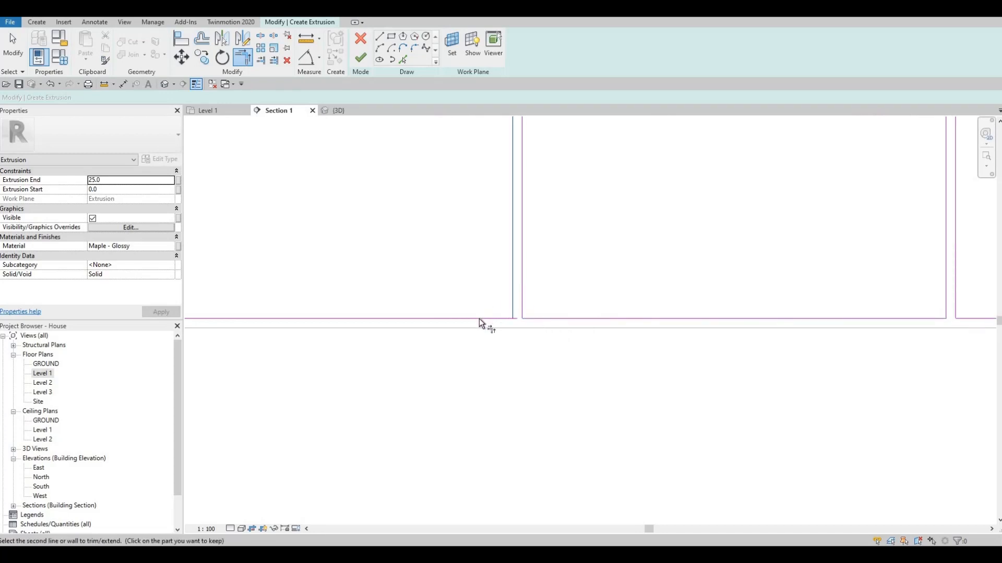
{"action": "left_click", "coordinate": [478, 319]}
Finish the extrusion sketch of the six cabinet door fronts
{"action": "scroll", "coordinate": [517, 321], "scroll_direction": "down", "scroll_amount": 3}
{"action": "middle_click_drag", "start_coordinate": [527, 296], "coordinate": [552, 299]}
{"action": "scroll", "coordinate": [538, 308], "scroll_direction": "down", "scroll_amount": 4}
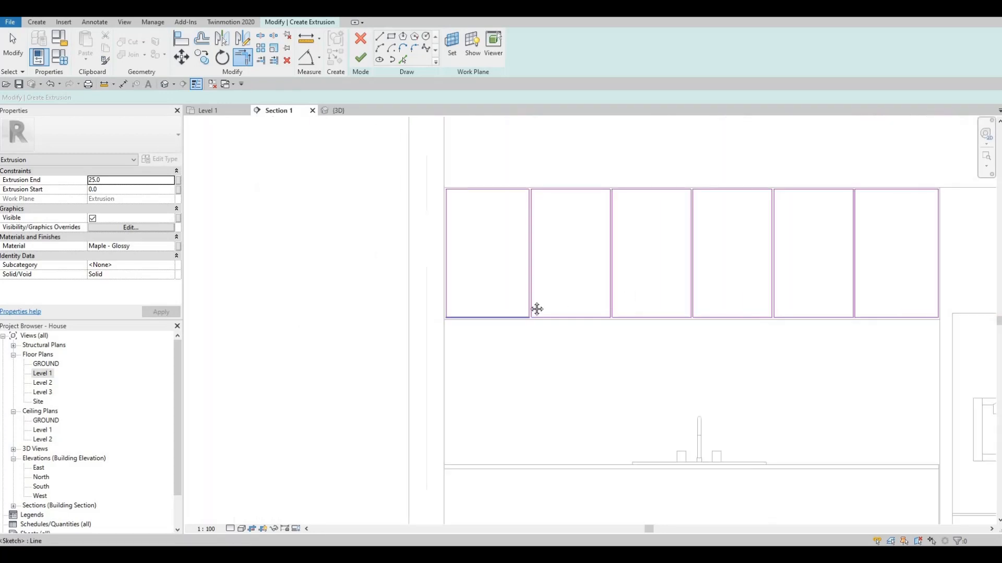
{"action": "middle_click_drag", "start_coordinate": [400, 230], "coordinate": [229, 222]}
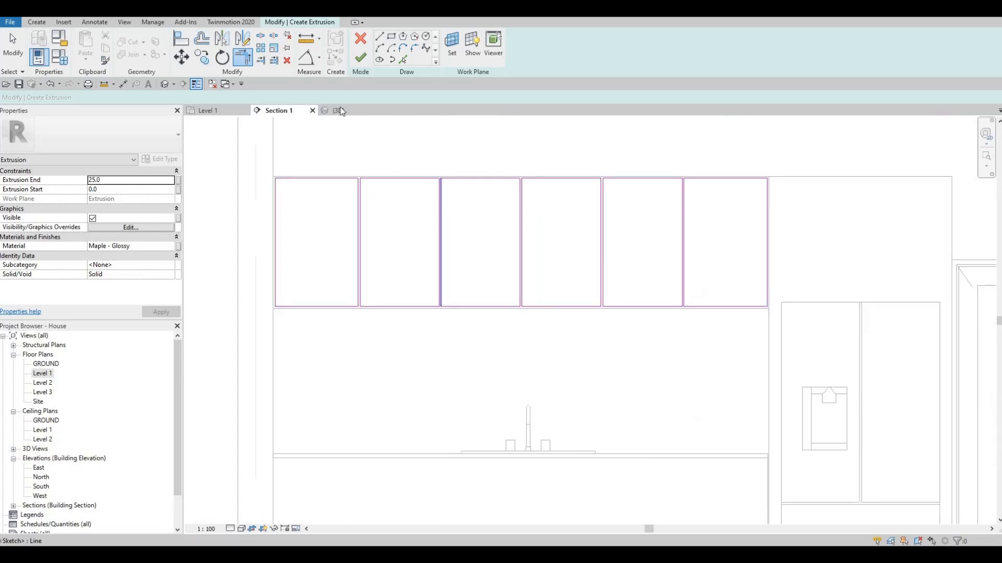
{"action": "left_click", "coordinate": [361, 57]}
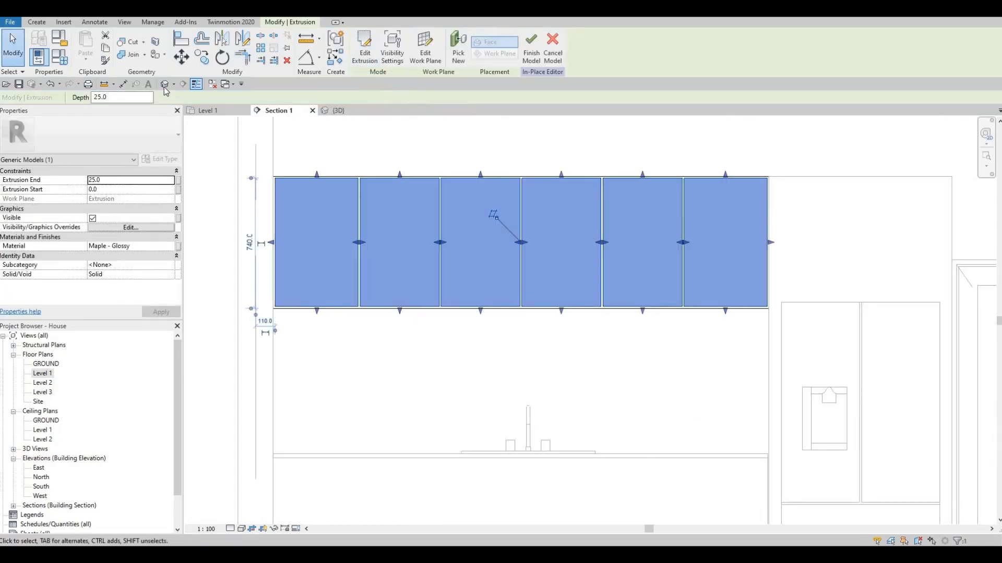
Switch to the 3D view and finish the in-place upper cabinet model
{"action": "left_click", "coordinate": [164, 87]}
{"action": "middle_click_drag", "start_coordinate": [473, 311], "coordinate": [365, 157], "text": "shift"}
{"action": "left_click", "coordinate": [358, 47]}
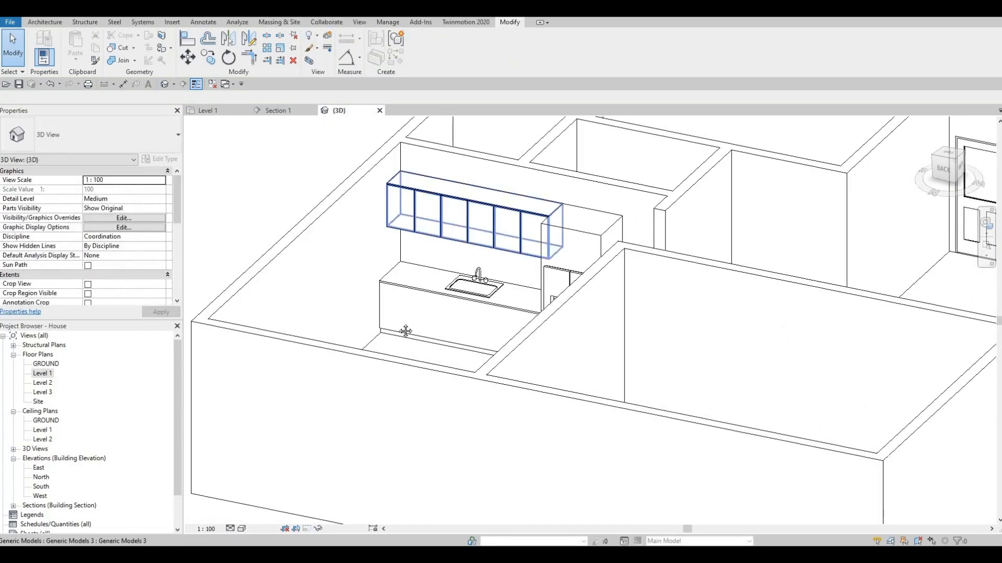
{"action": "scroll", "coordinate": [355, 373], "scroll_direction": "up", "scroll_amount": 2}
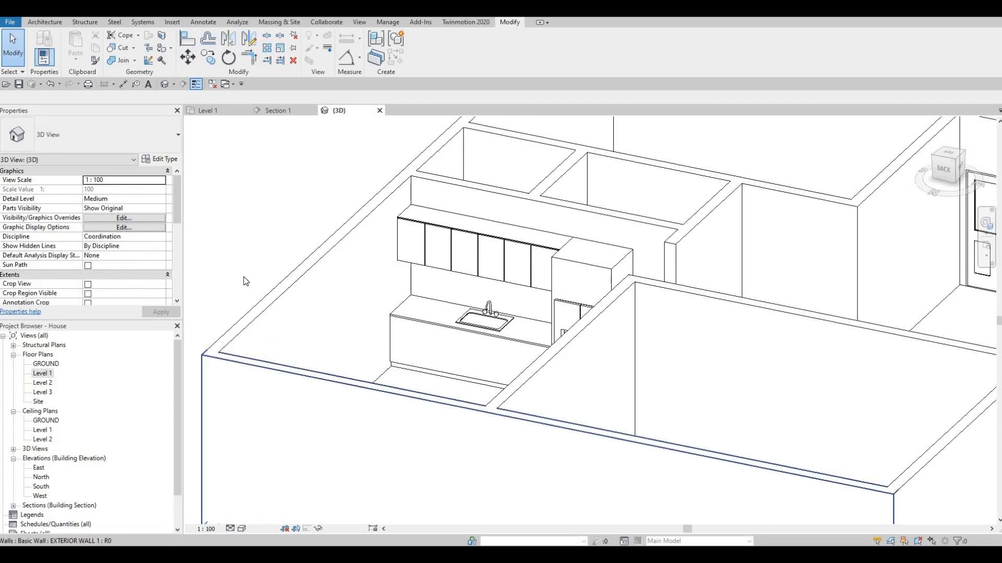